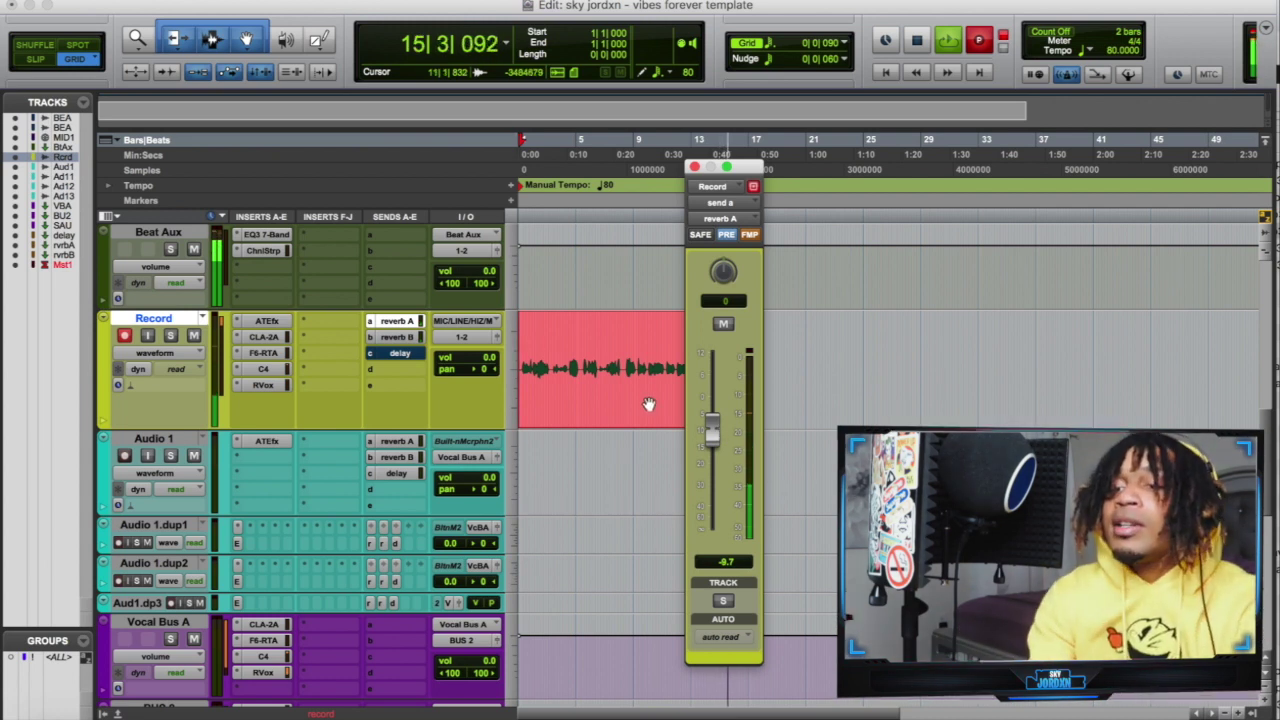
- Discard the running vocal take and try further takes on the Record track from bar 1, discarding each one
key("space")
key("ctrl+z")
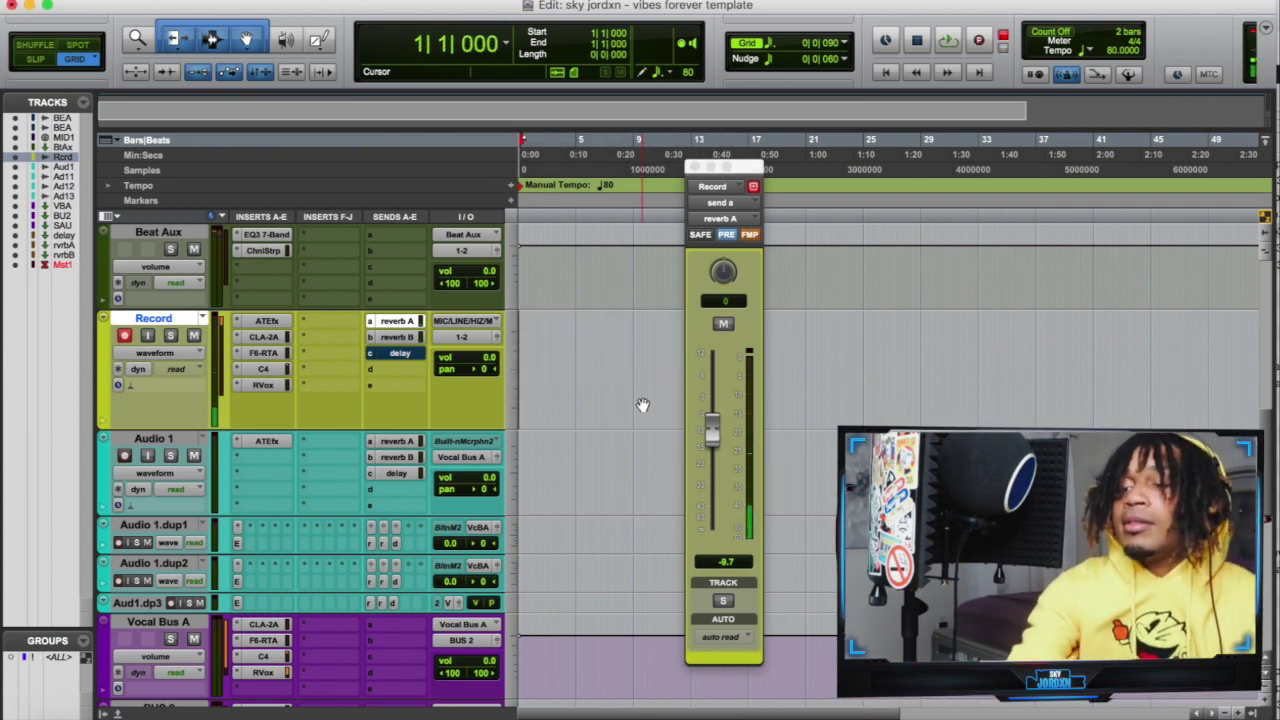
key("ctrl+space")
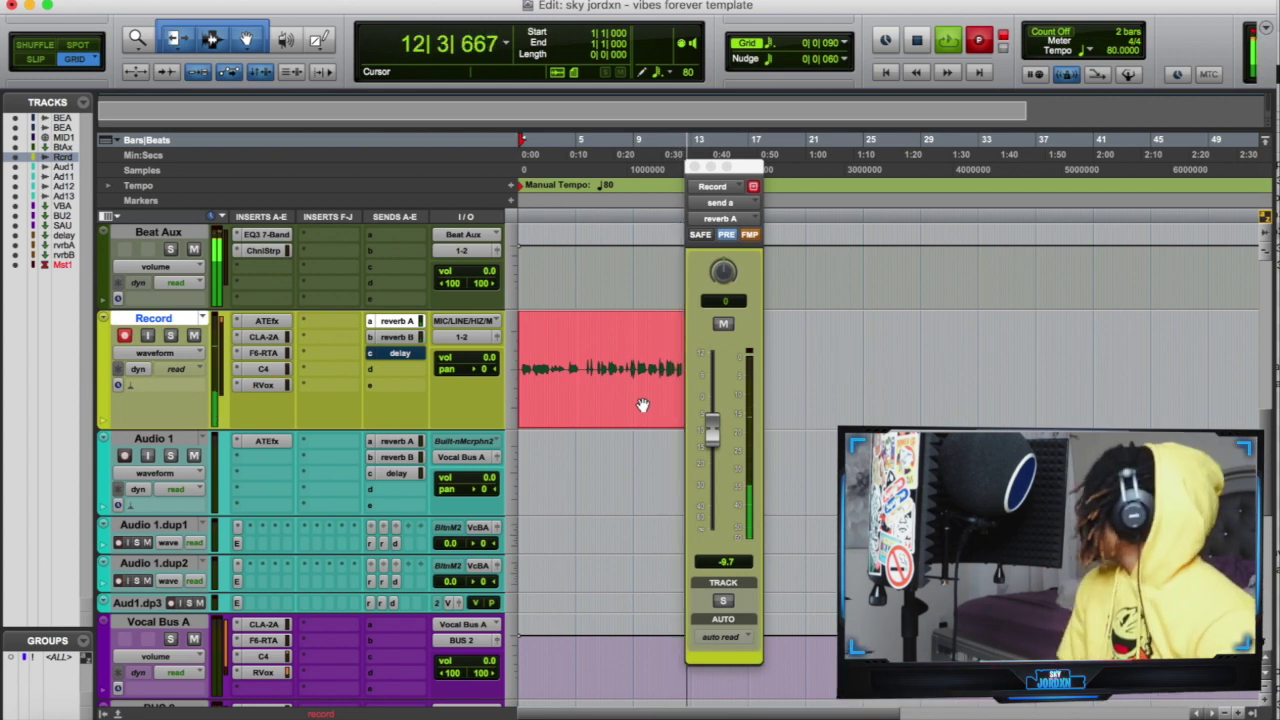
key("super+period")
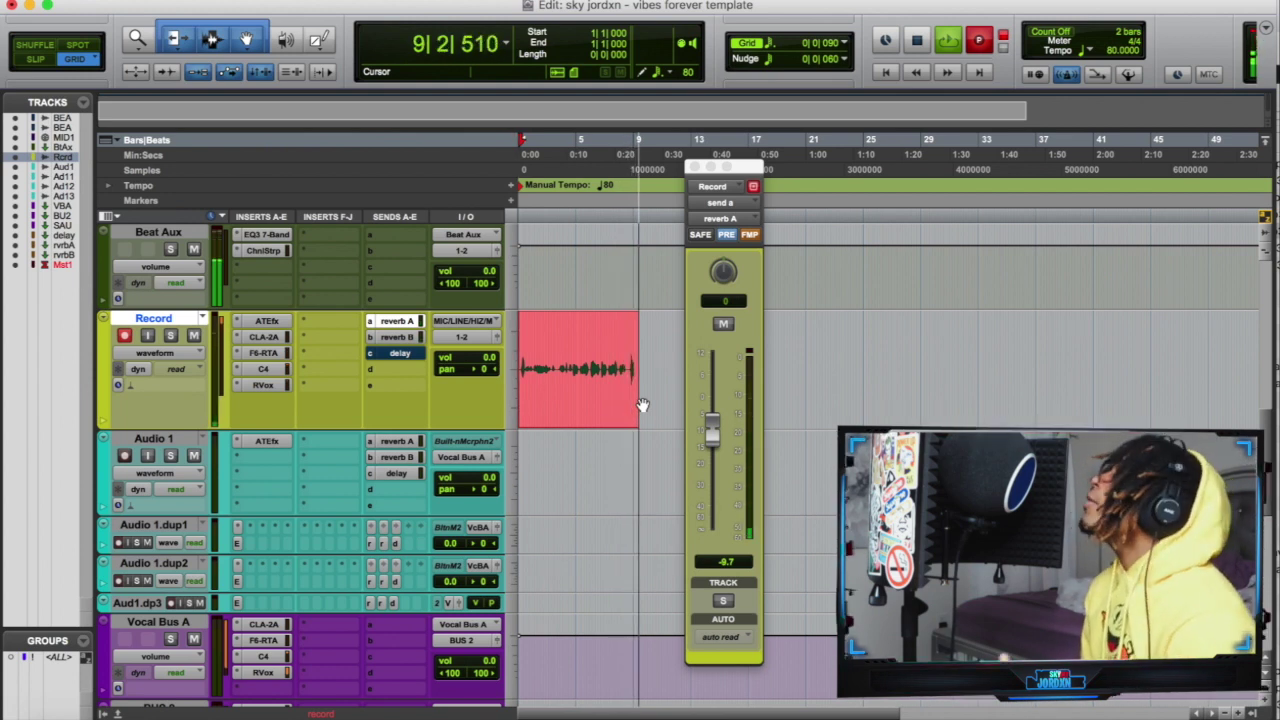
key("space")
key("super+z")
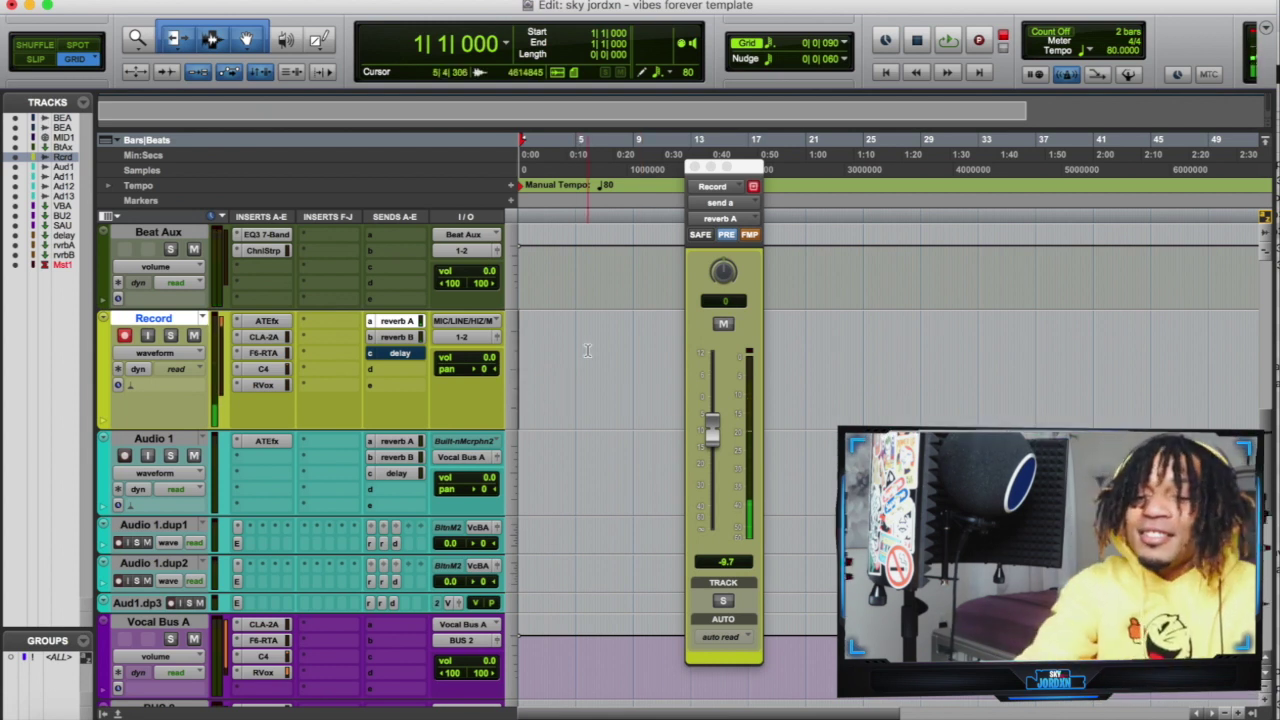
- Record a vocal take on the Record track from bar 1 to about bar 16 and close the reverb A send window
key("super+space")
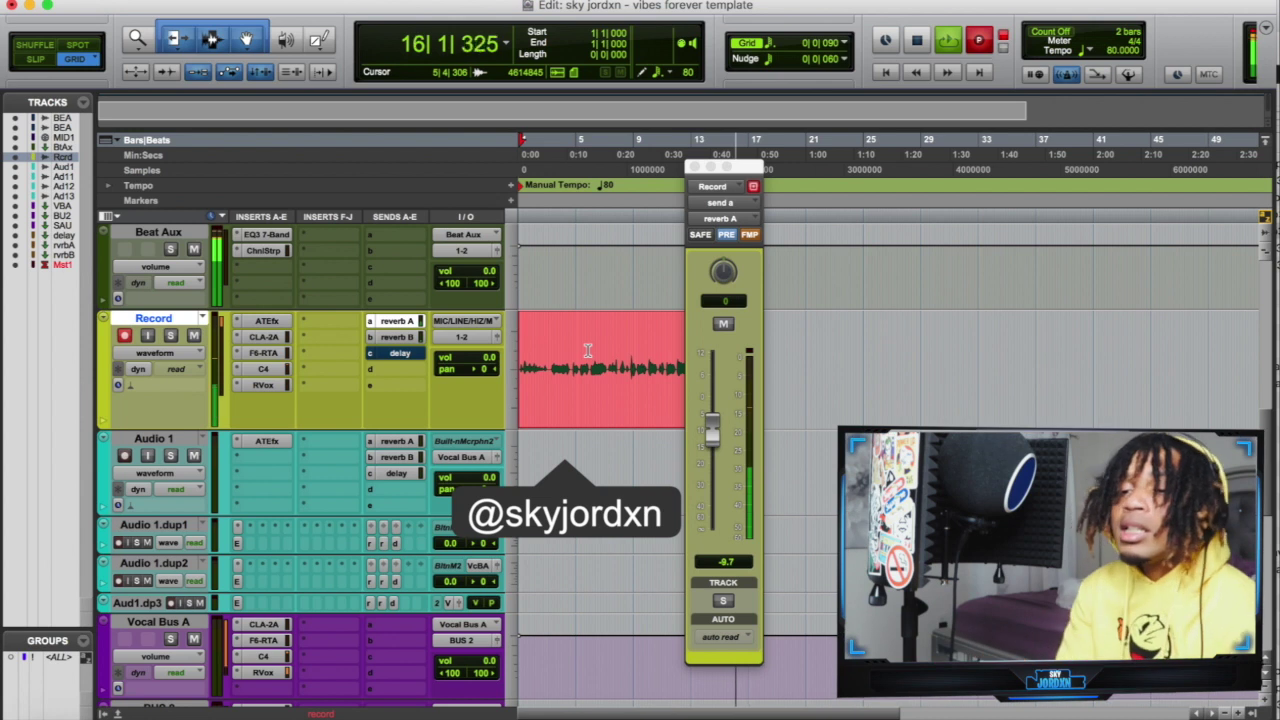
key("space")
left_click(695, 167)
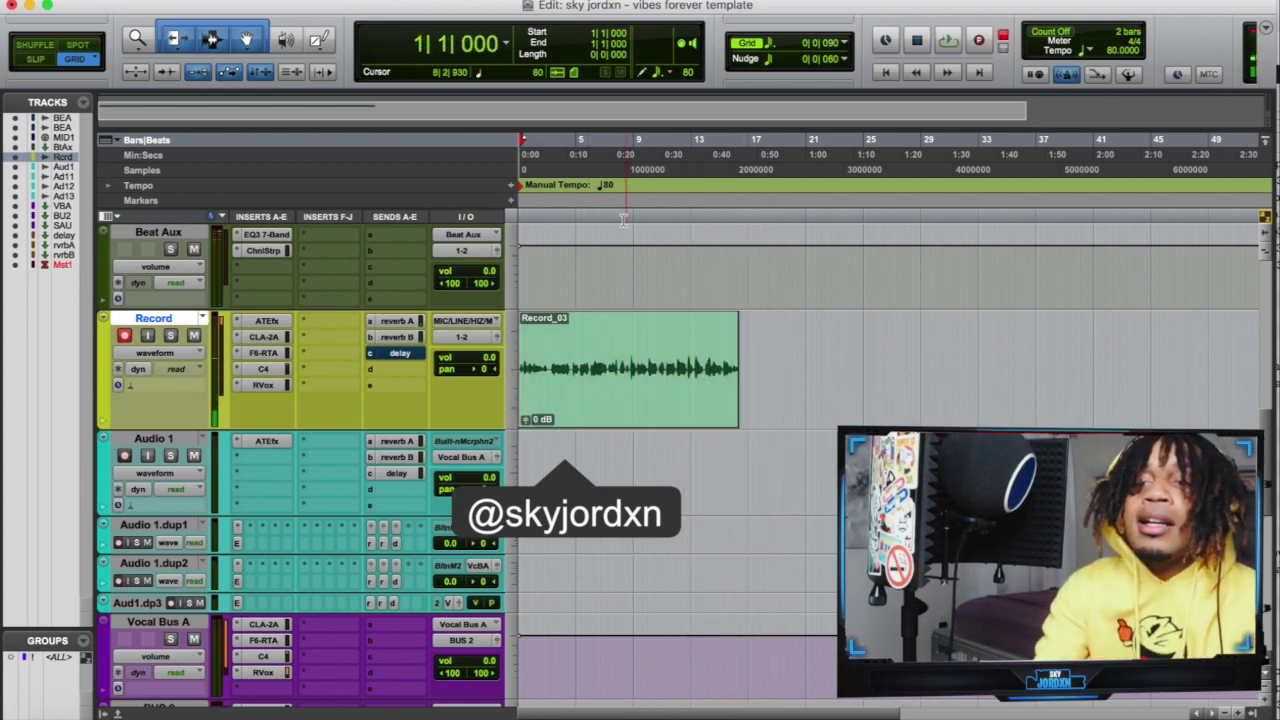
- Play the new vocal take from around bar 8 and split its clip at 8|3|870
left_click(620, 217)
key("space")
key("super+bracketright")
key("super+bracketright")
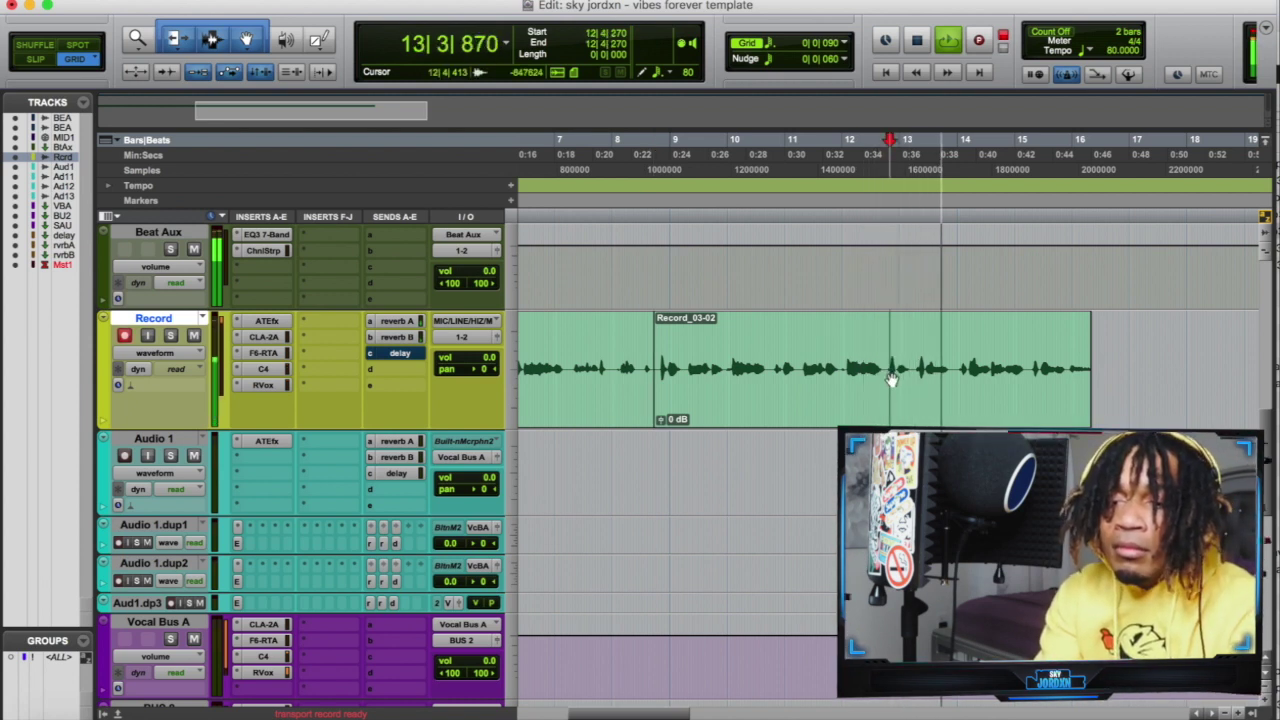
- Delete the part of the vocal clip after 12|4|270 and move the remaining section from 8|3|870 down to Audio 1
left_click(950, 396)
key("Delete")
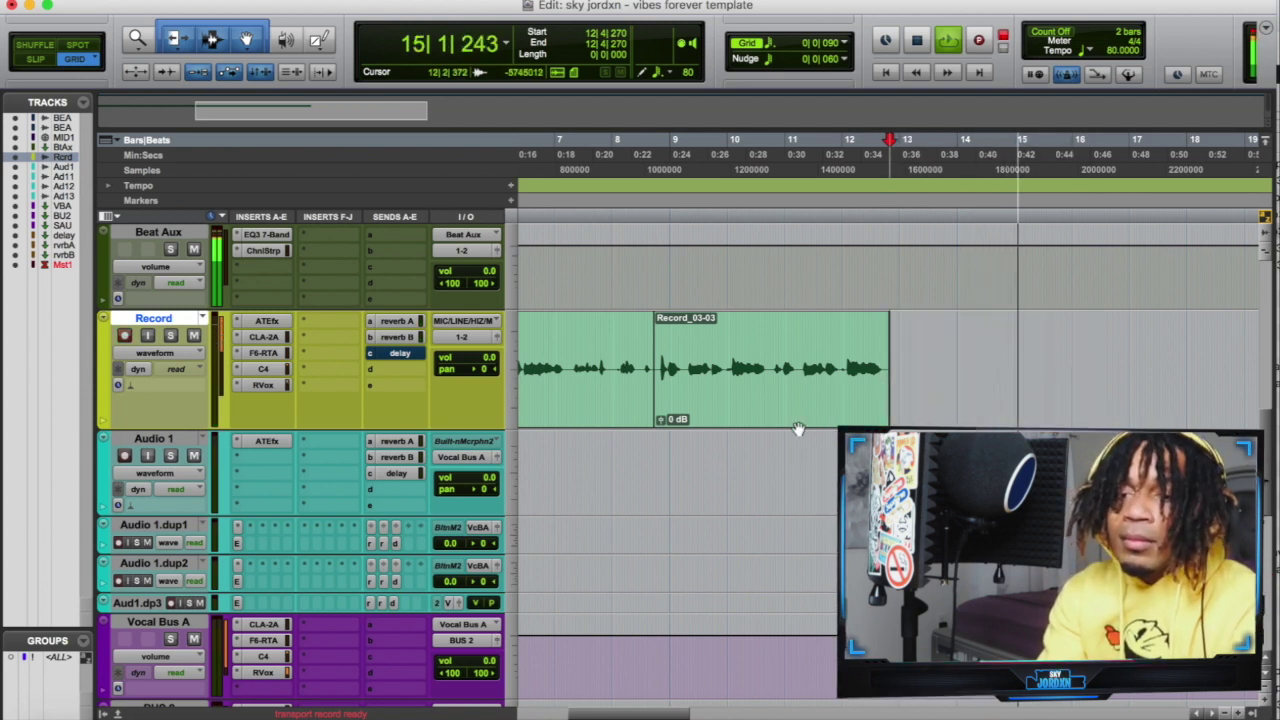
left_click_drag(790, 423, 766, 451)
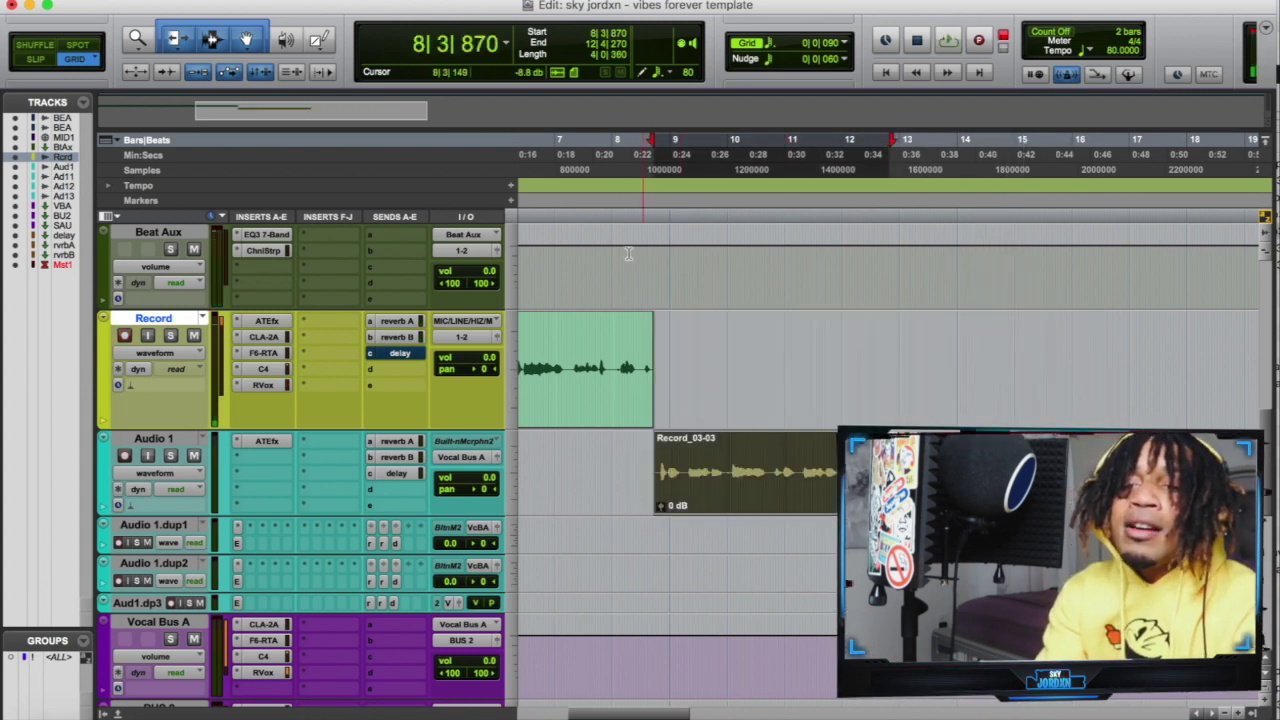
- Try vocal takes on the Record track from 8|1|900 and from 11|1|540, discarding each one
left_click(625, 224)
key("space")
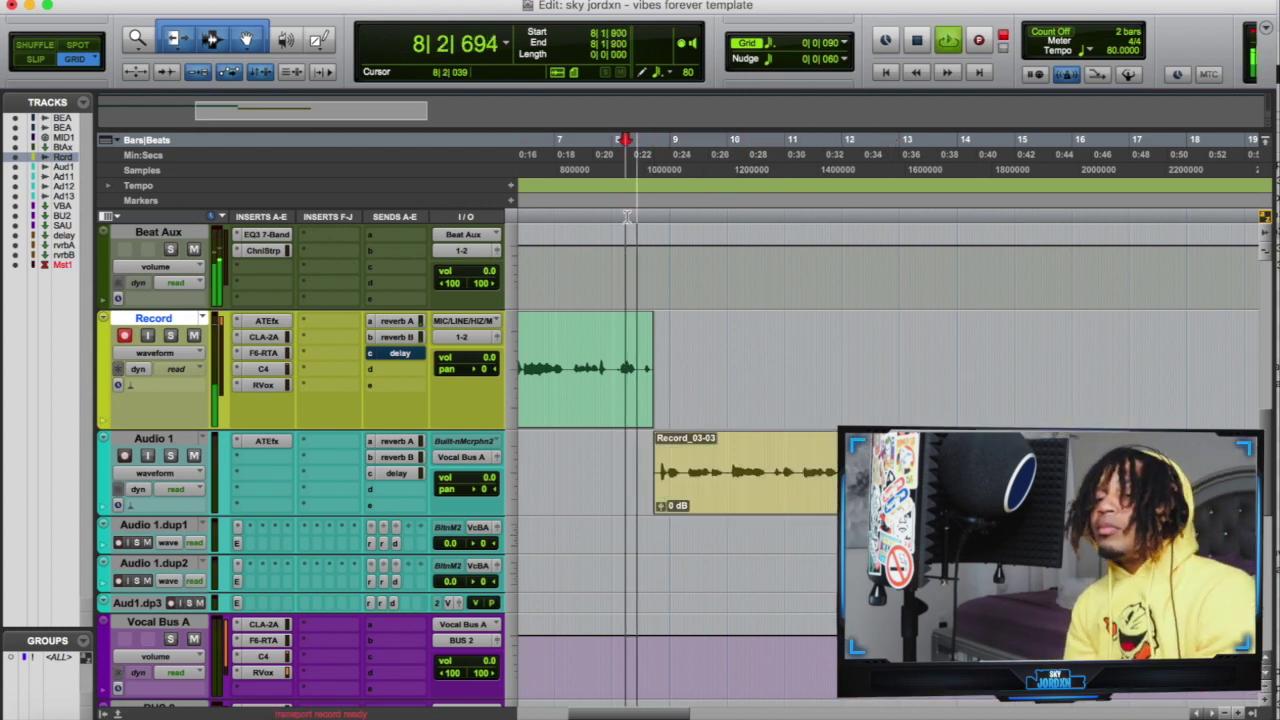
key("super+space")
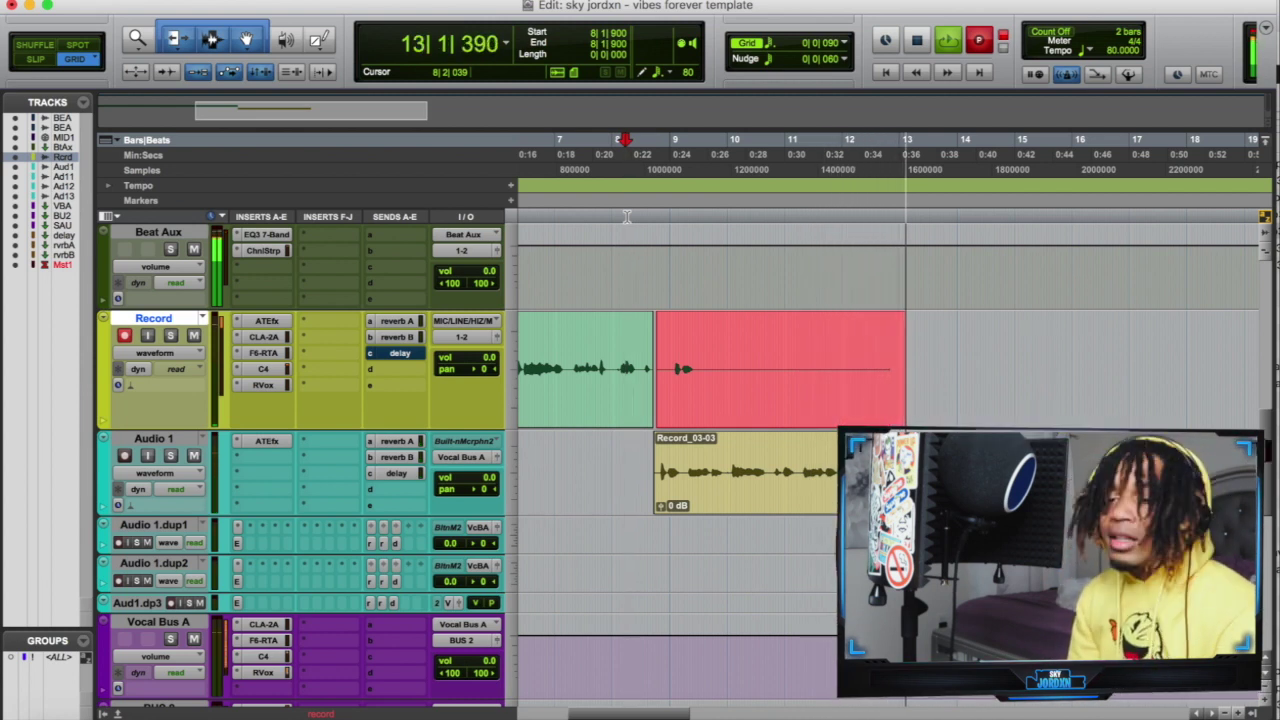
key("super+period")
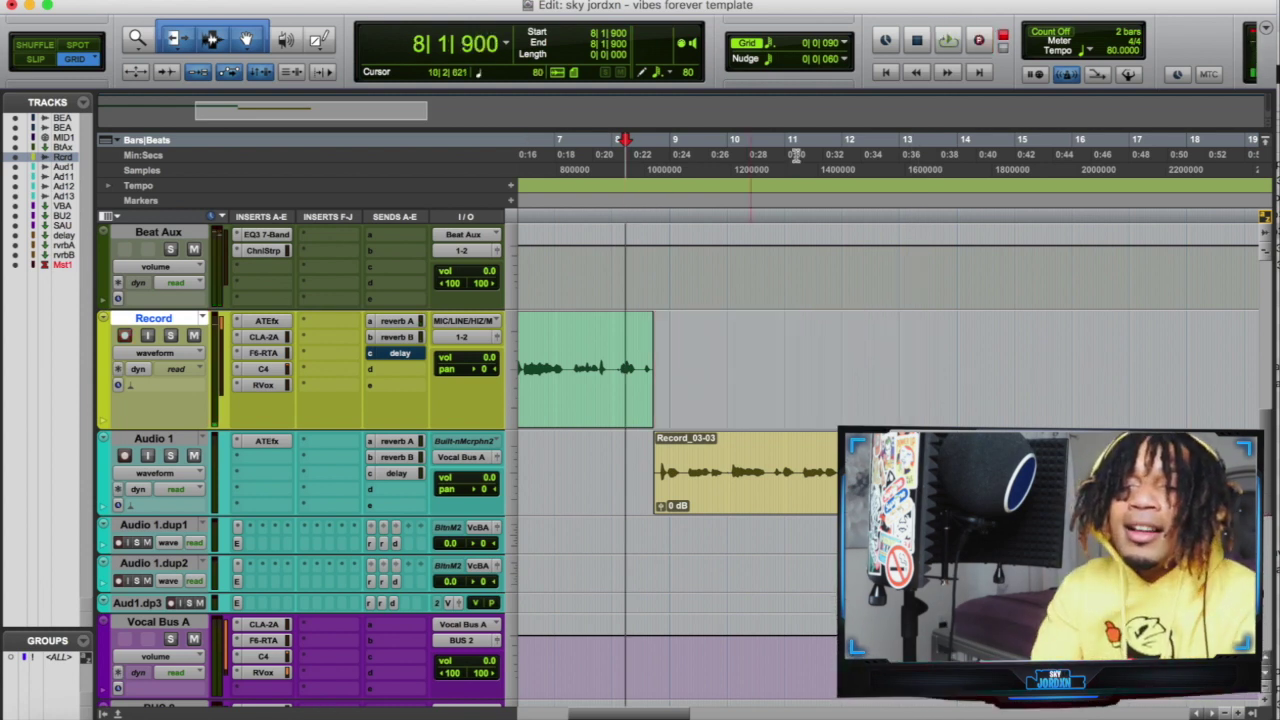
key("super+space")
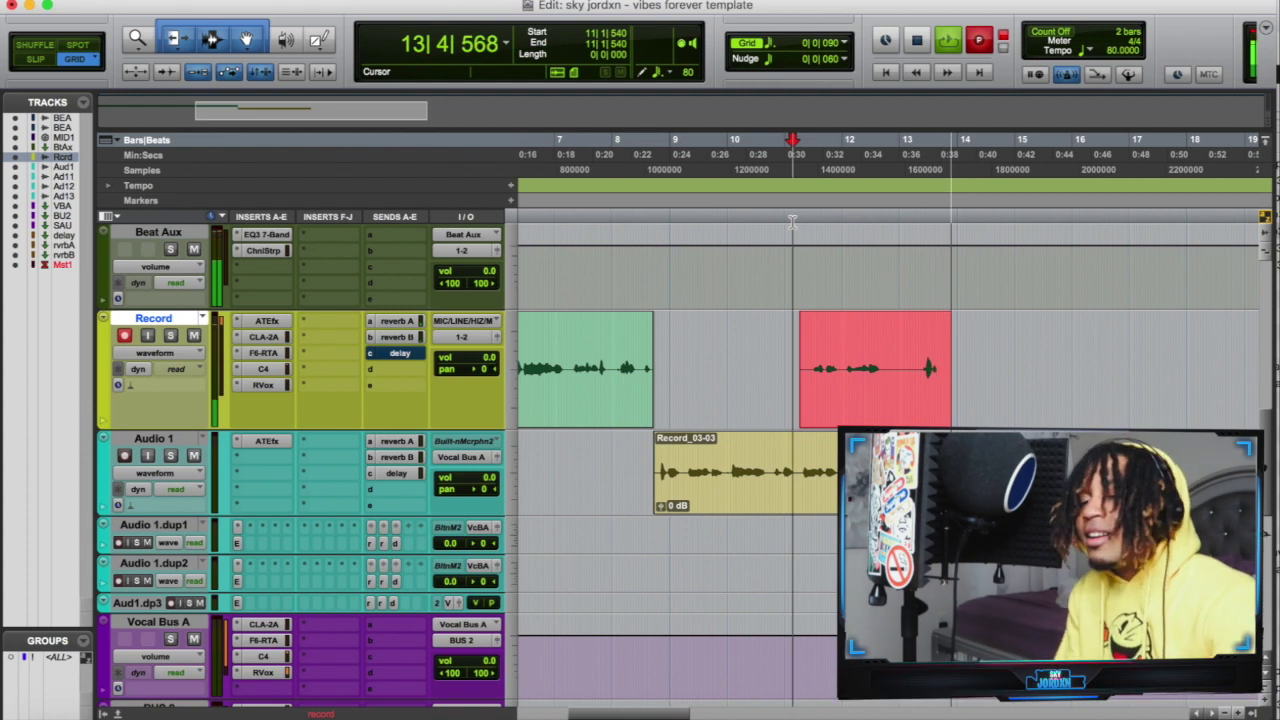
key("super+period")
- Record a vocal take on the Record track from 10|4|900 to about bar 17 and trim the clip's start to 12|3|060
key("super+space")
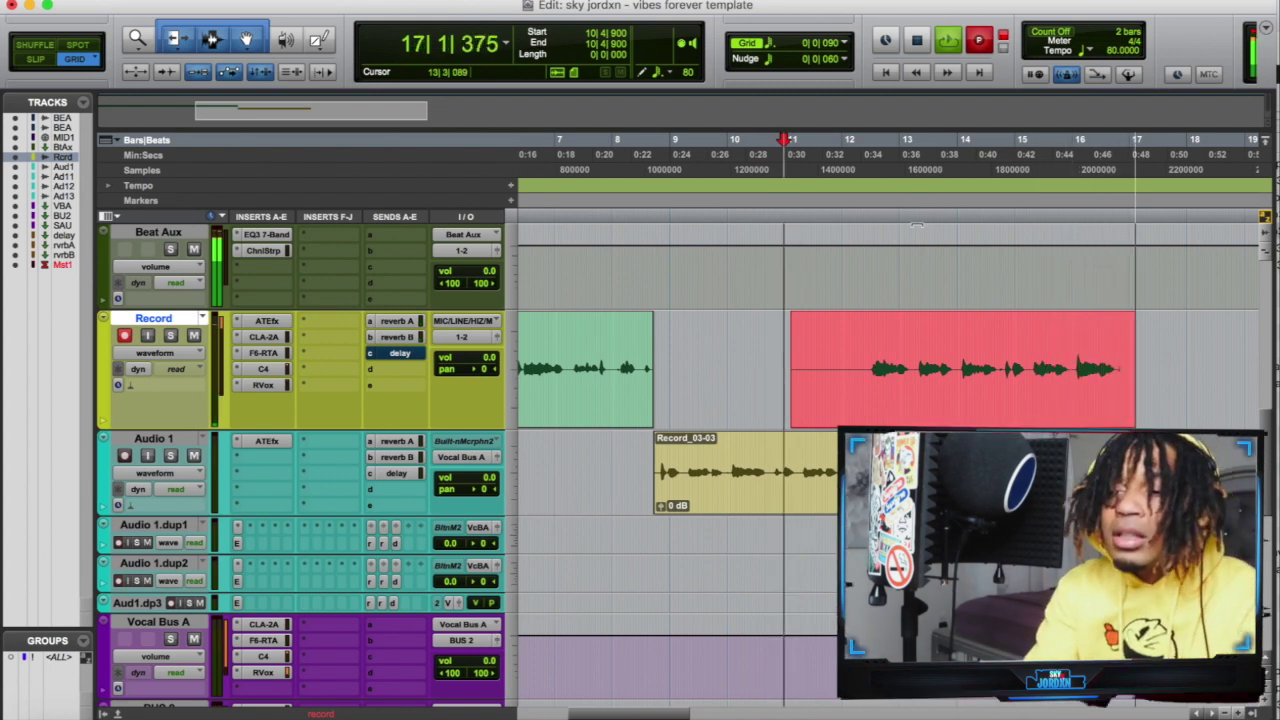
key("space")
left_click(853, 218)
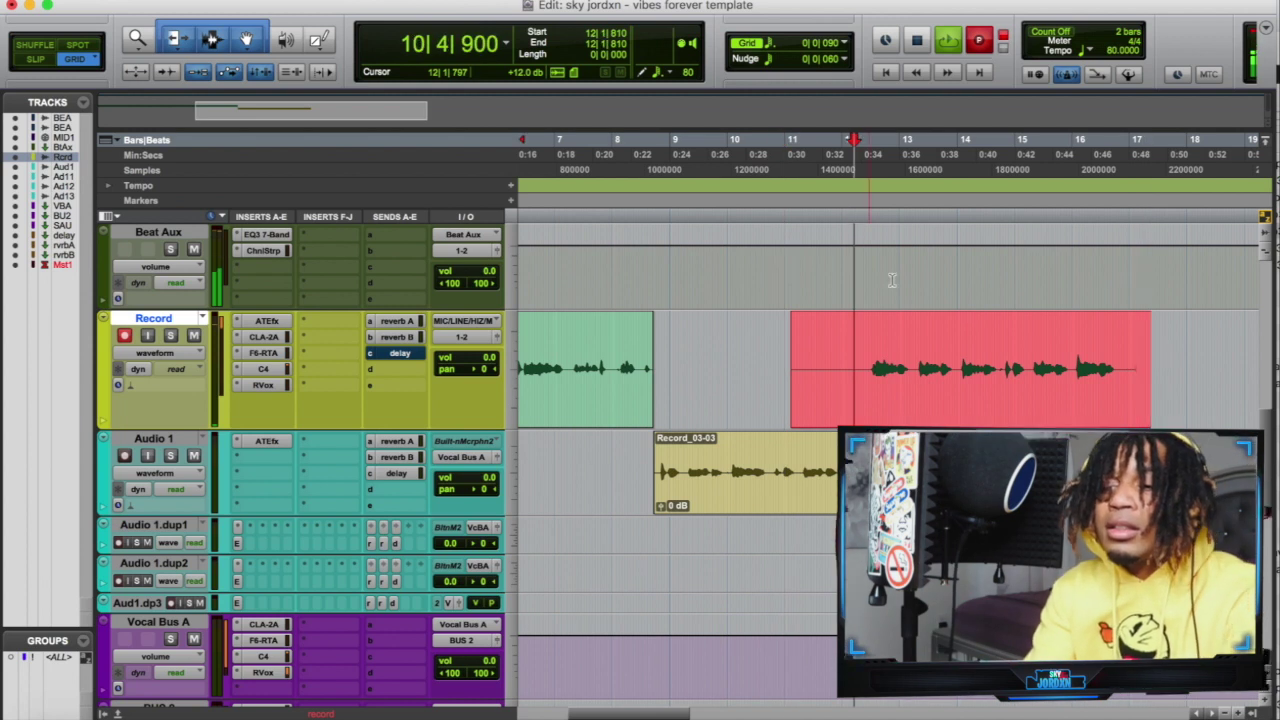
key("super+bracketright")
key("super+bracketright")
left_click(956, 363)
key("a")
left_click(1035, 426)
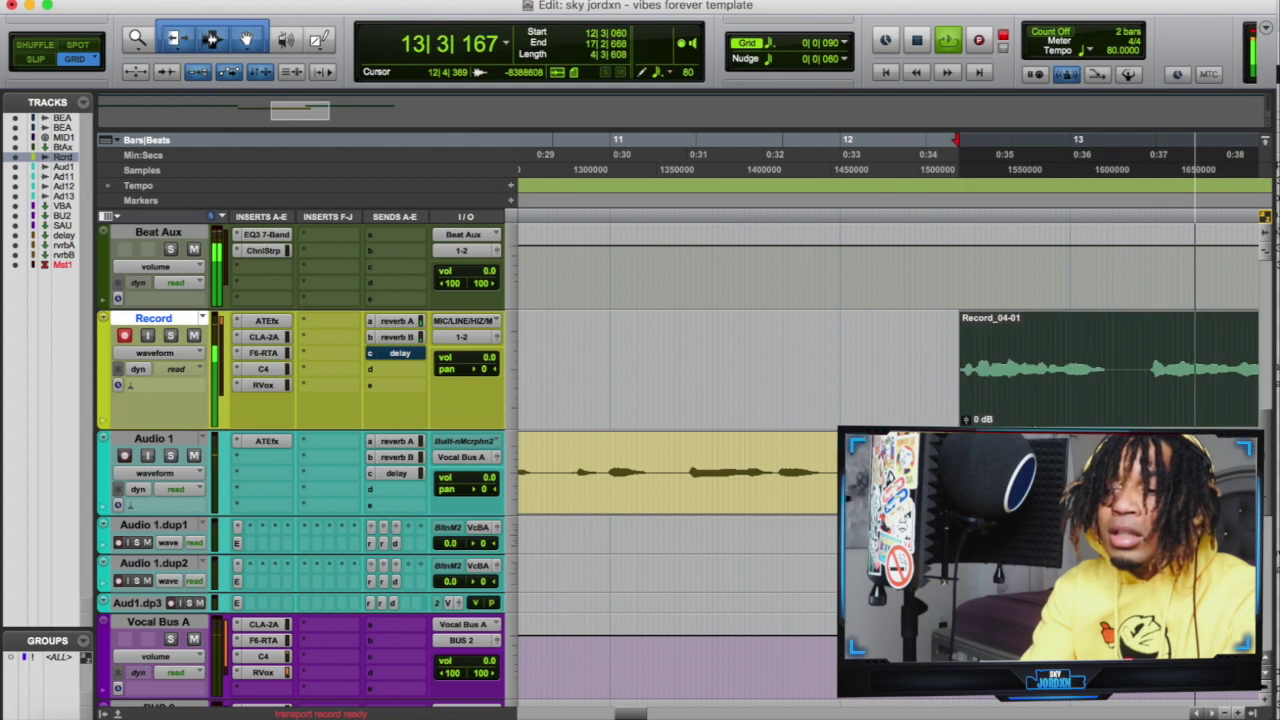
- Move the trimmed vocal clip from the Record track to Audio 1.dup1 and place the edit cursor at 16|4|270
key("Delete")
key("super+bracketleft")
key("super+bracketleft")
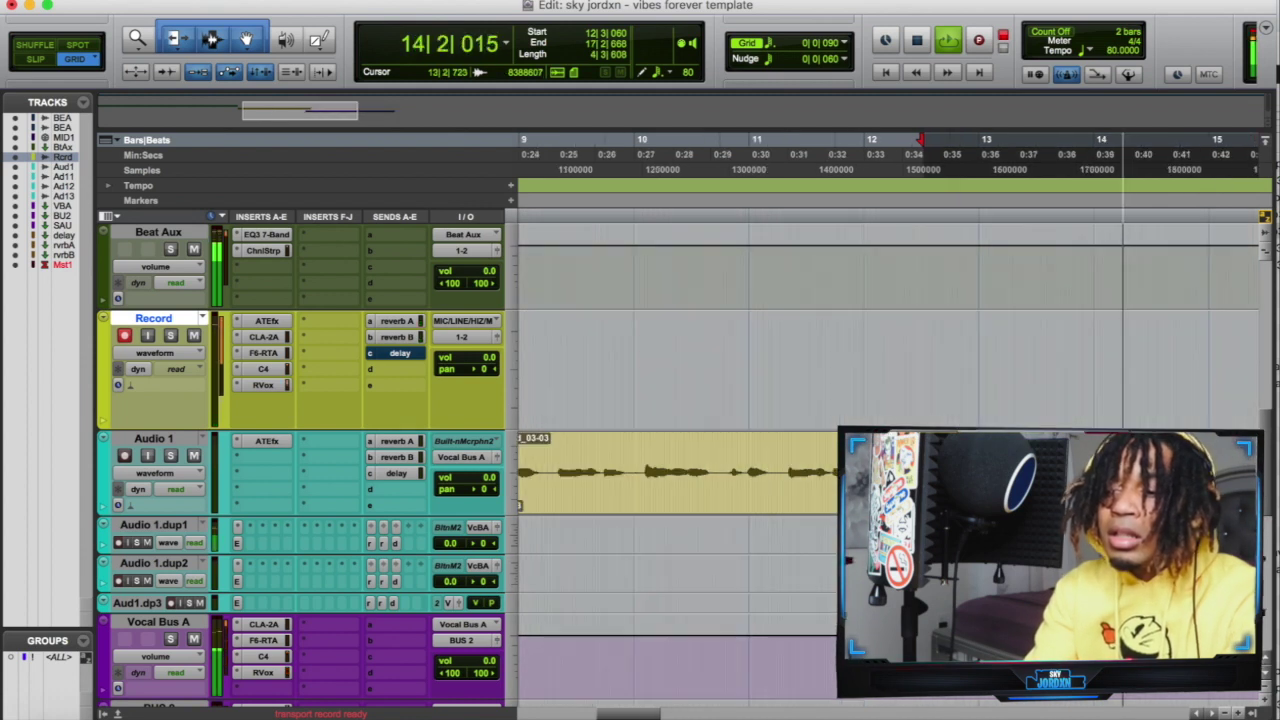
left_click(1153, 331)
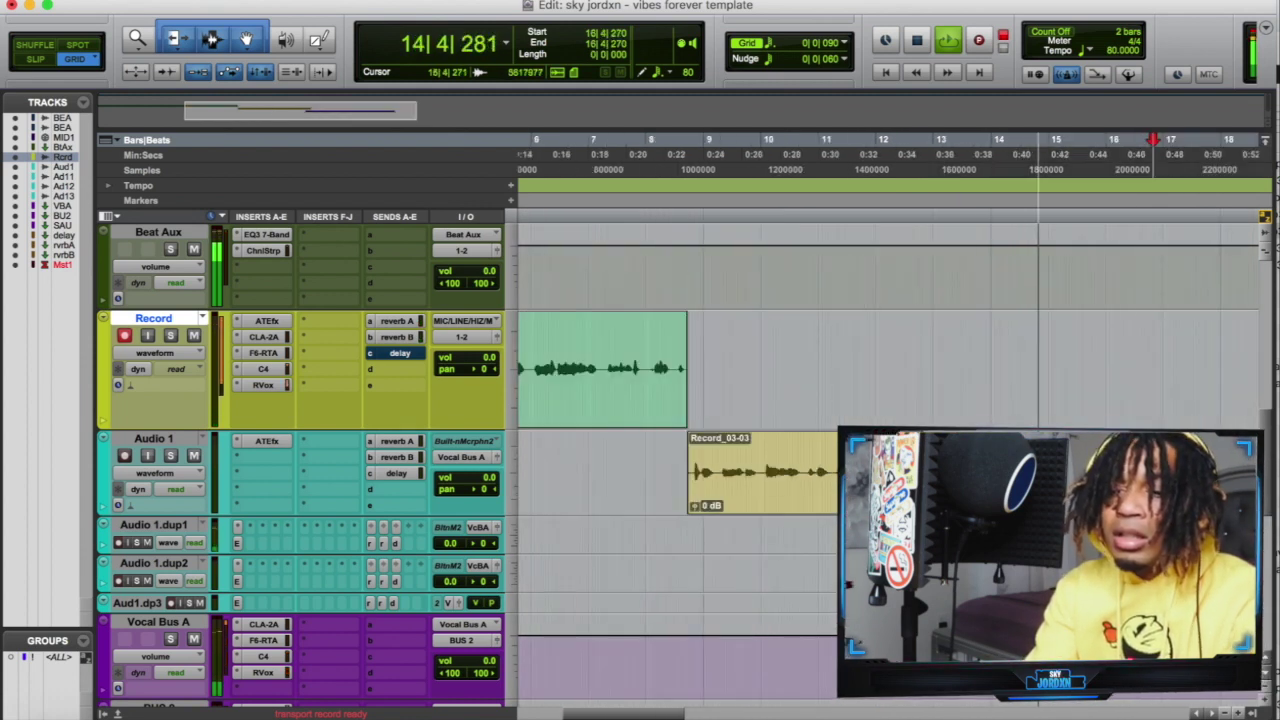
- Lower Audio 1.dup1's delay send to -26.4 dB, recording a trial take from 11|4|720 meanwhile and discarding it
left_click(395, 543)
left_click_drag(706, 436, 709, 469)
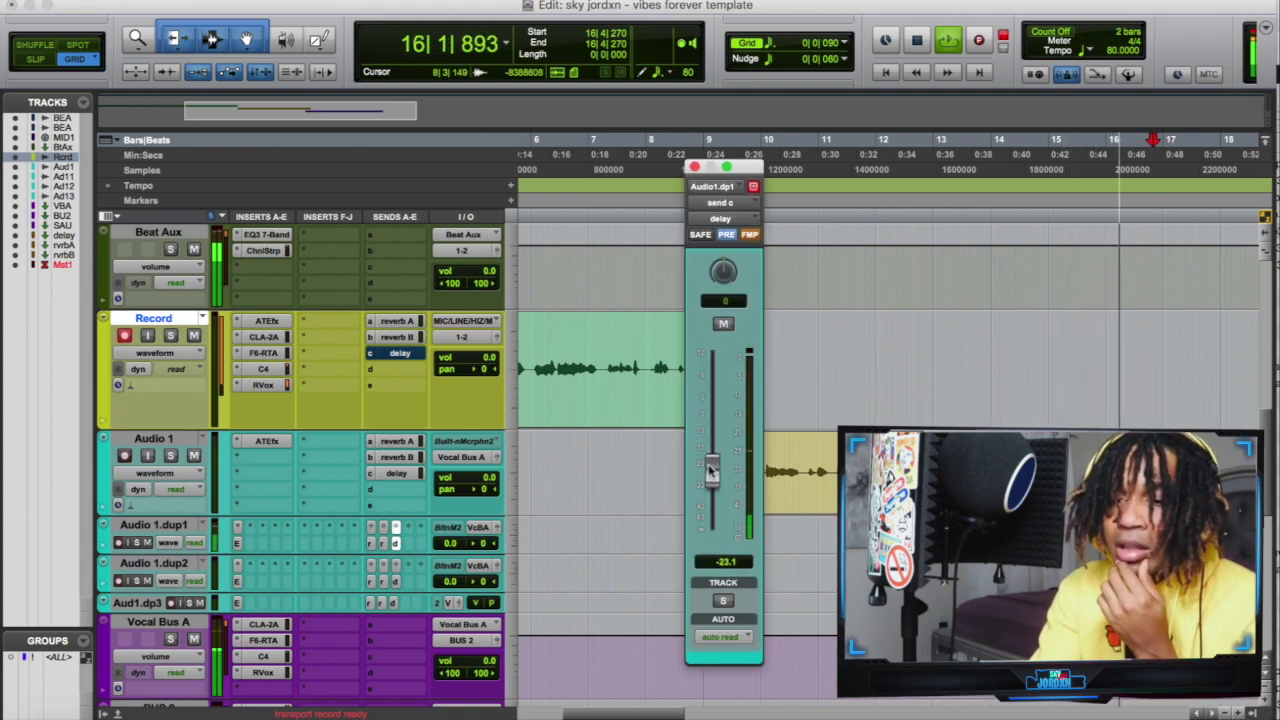
left_click(873, 219)
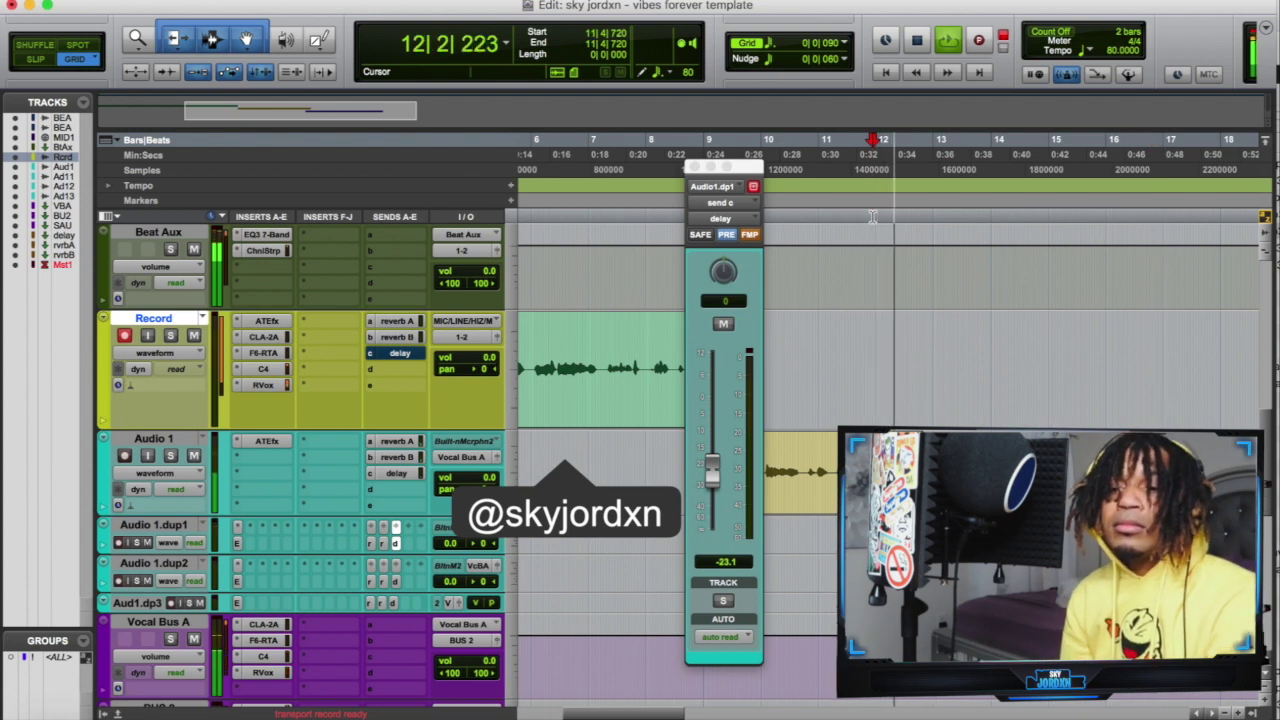
key("super+space")
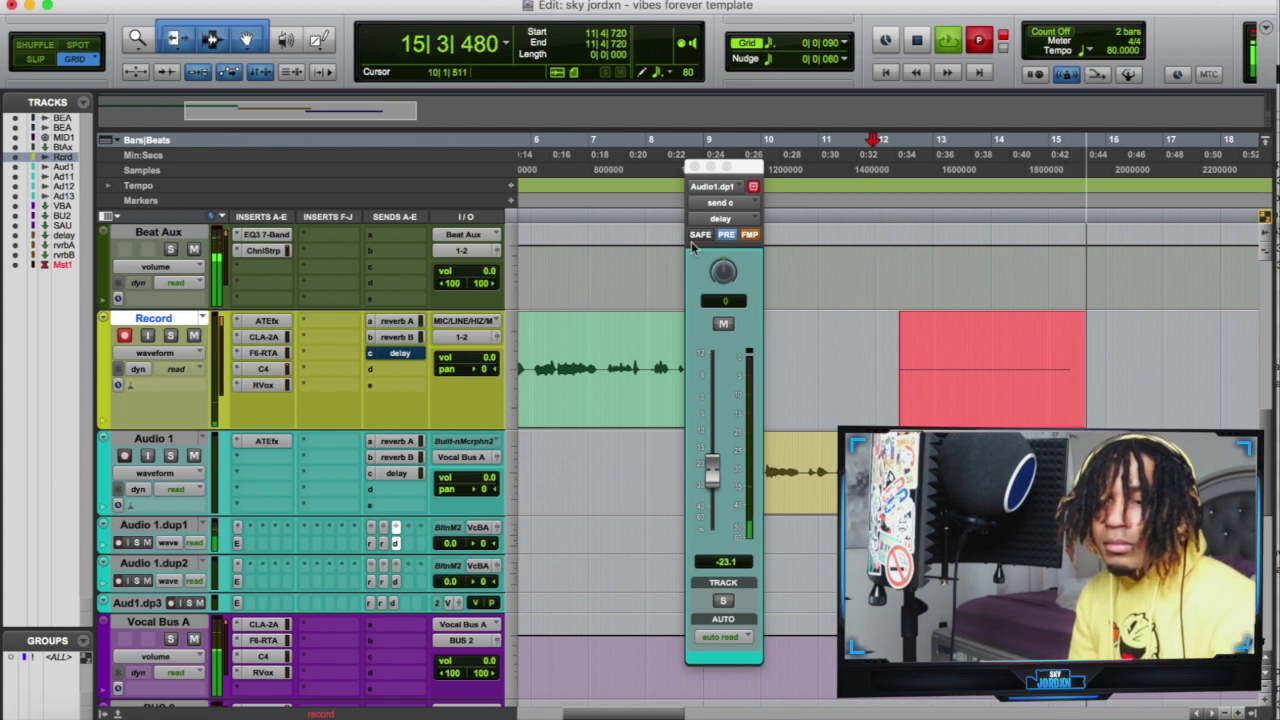
left_click_drag(709, 477, 709, 483)
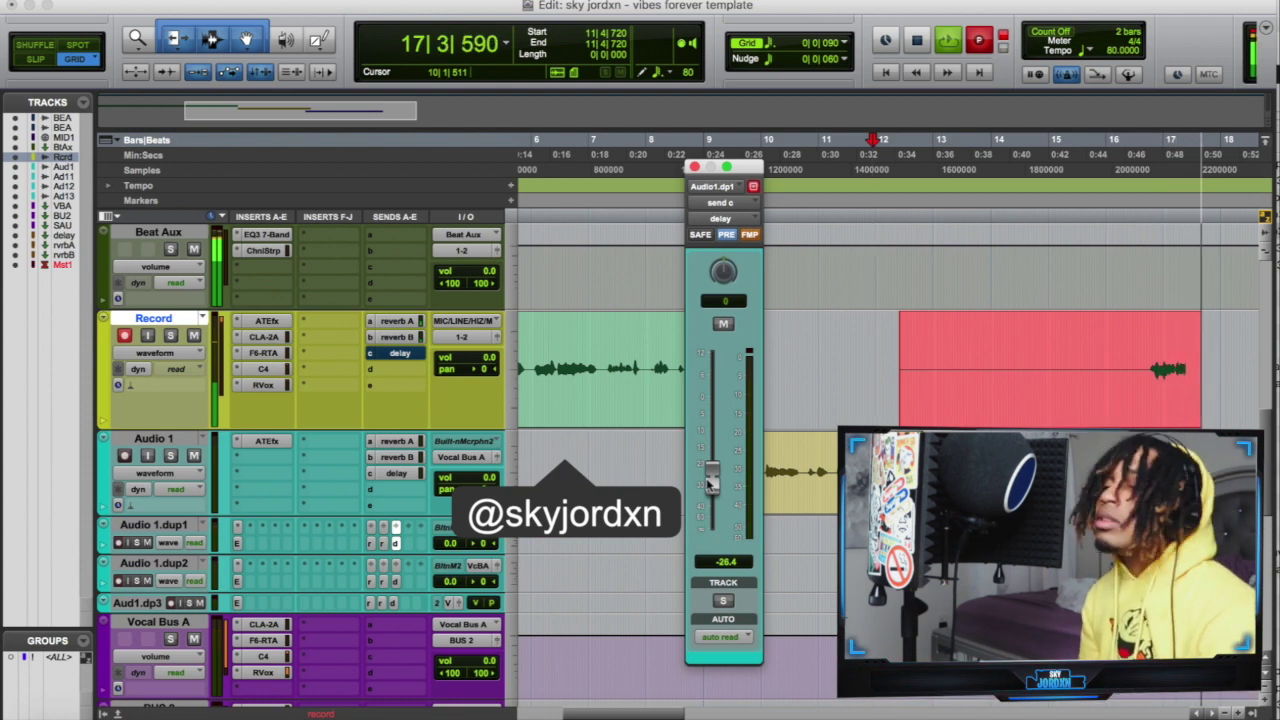
key("super+period")
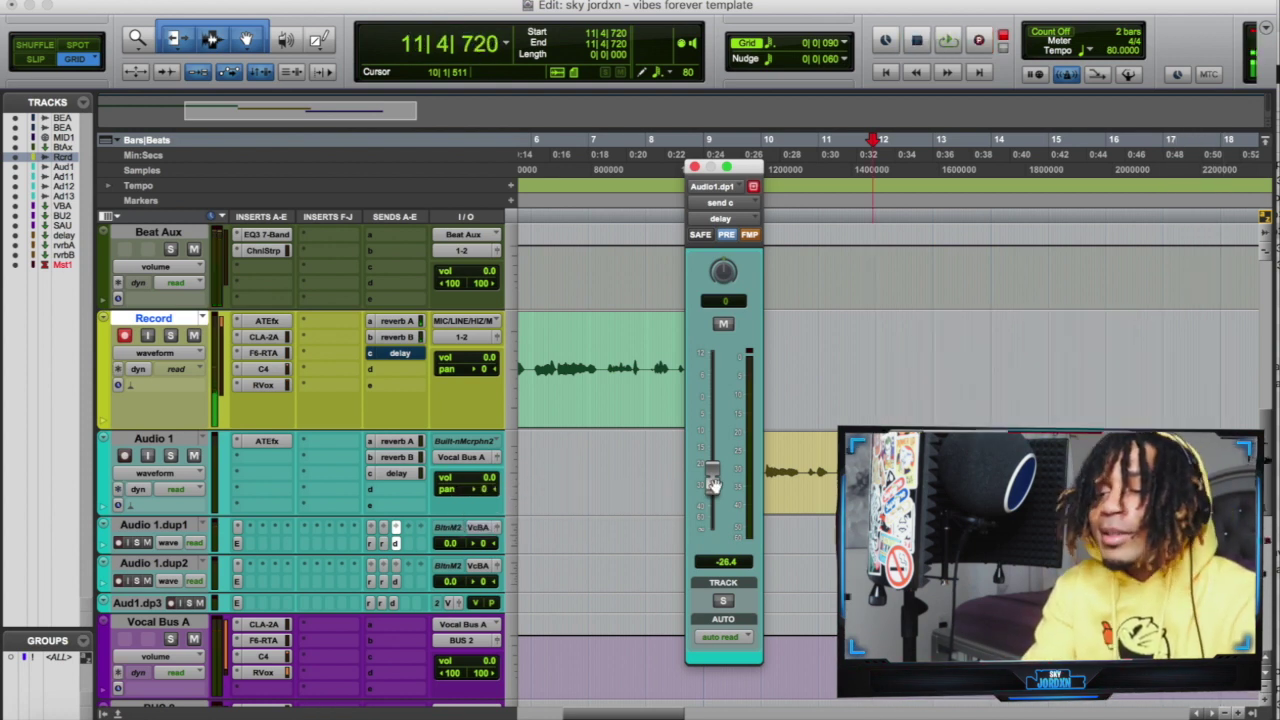
- Try repeated vocal takes on the Record track from 15|3|870, discarding each one
left_click(1090, 212)
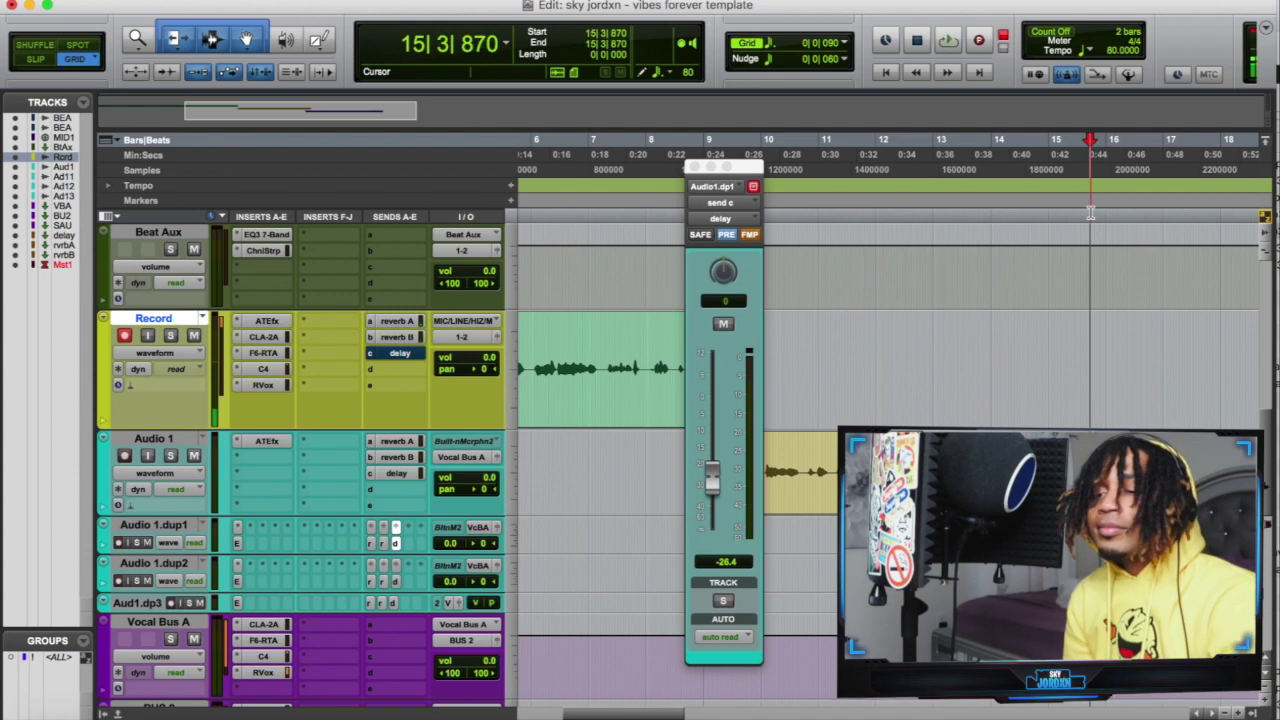
key("super+space")
key("super+bracketleft")
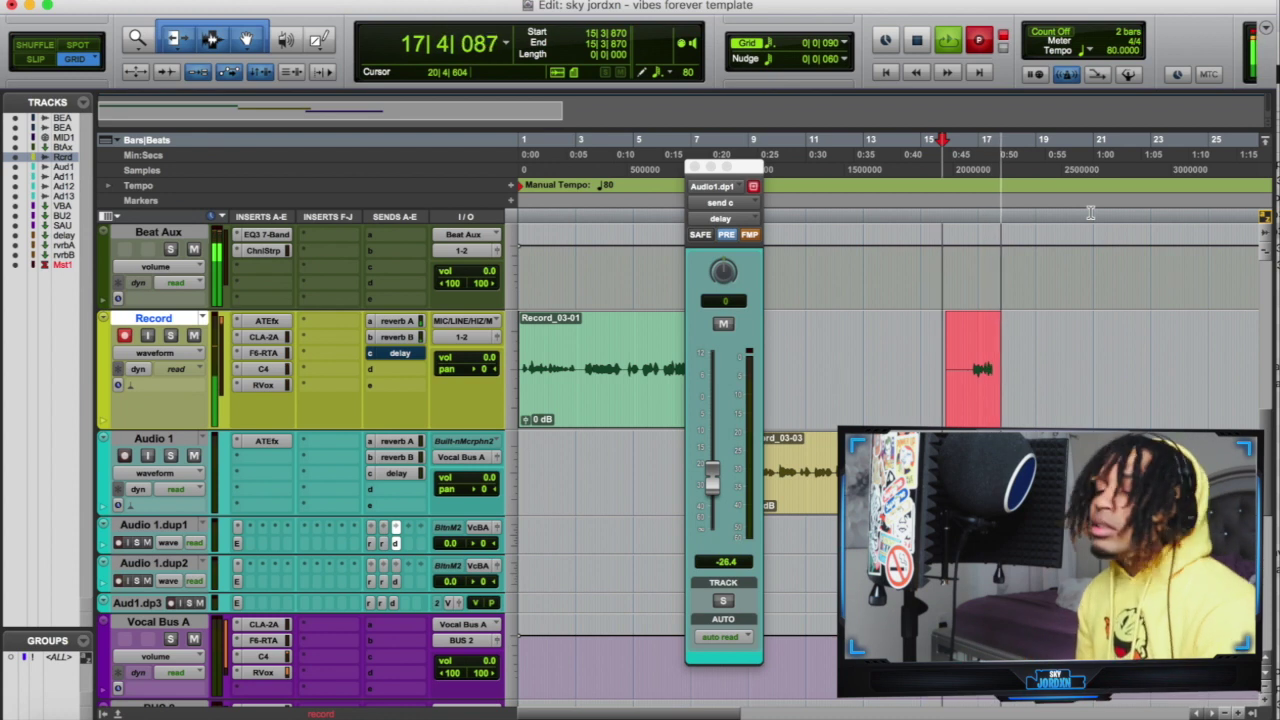
key("super+period")
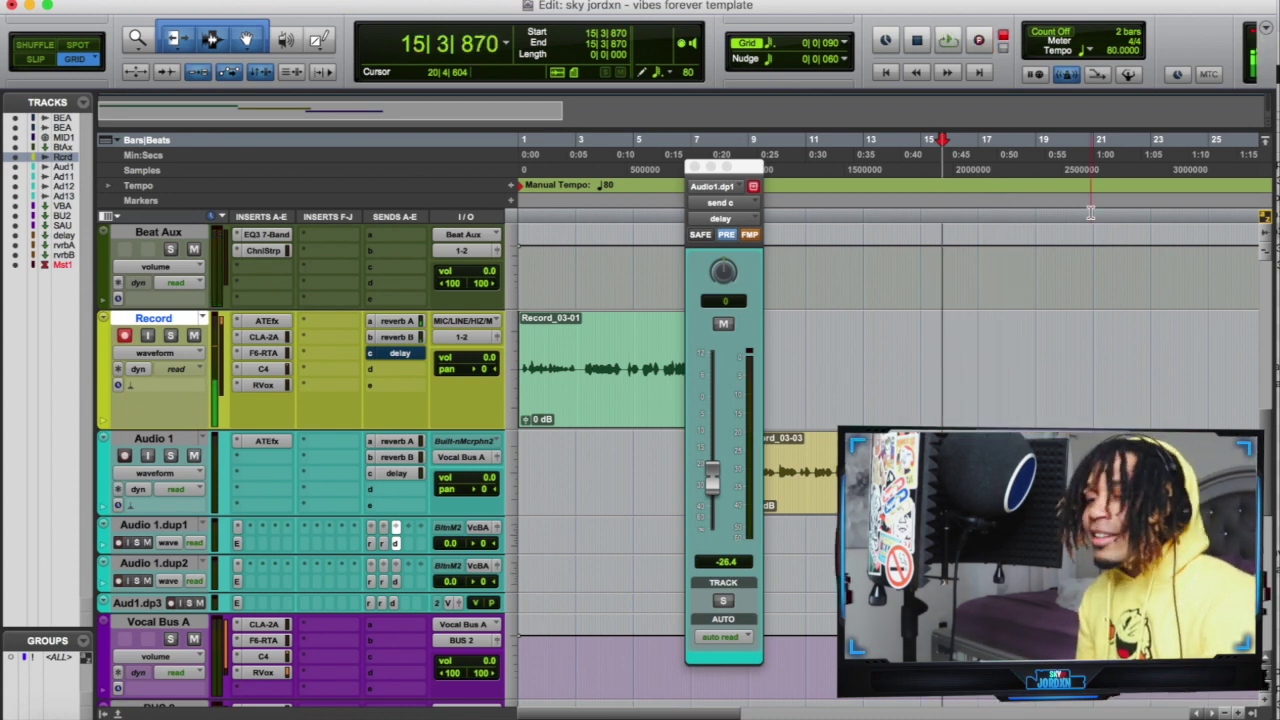
key("super+space")
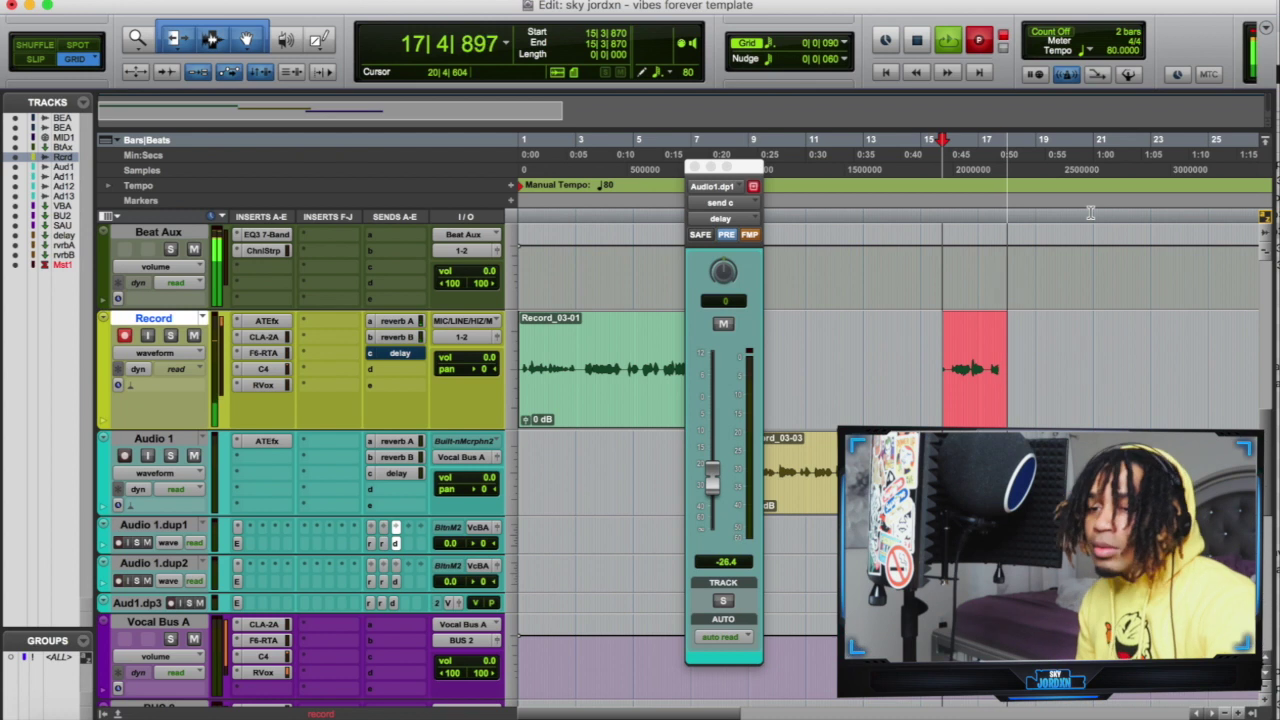
key("space")
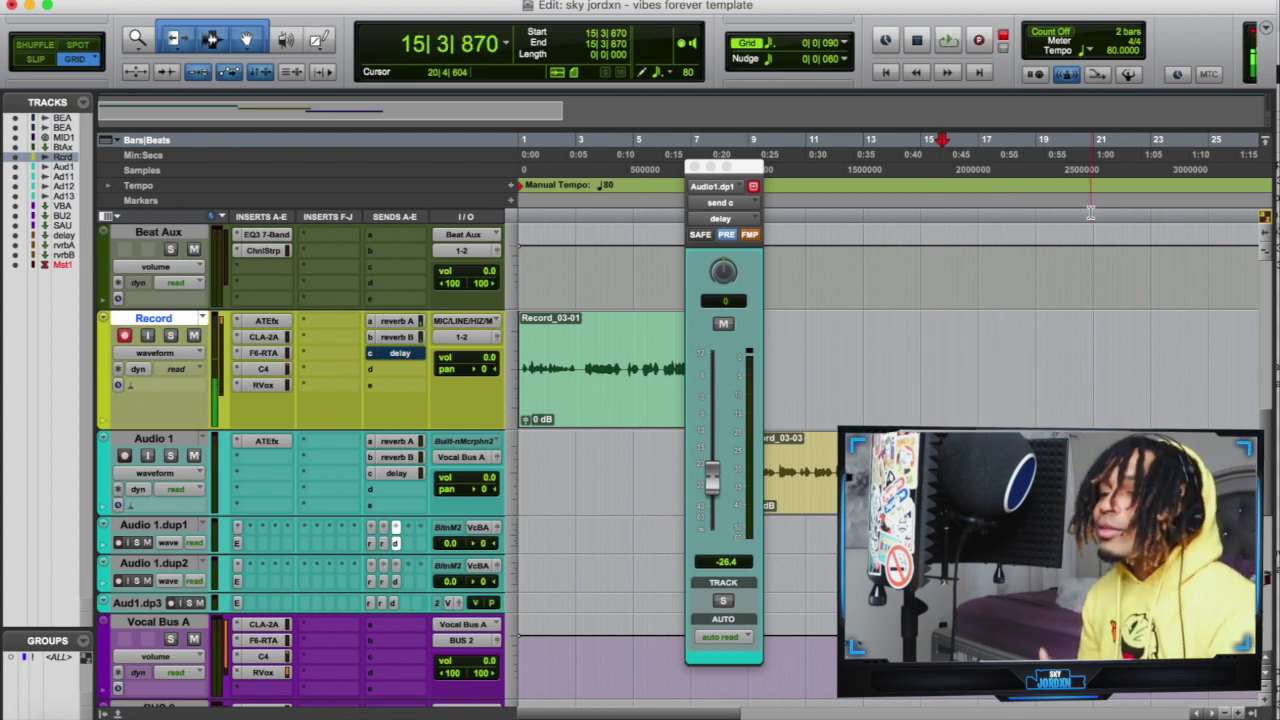
key("super+space")
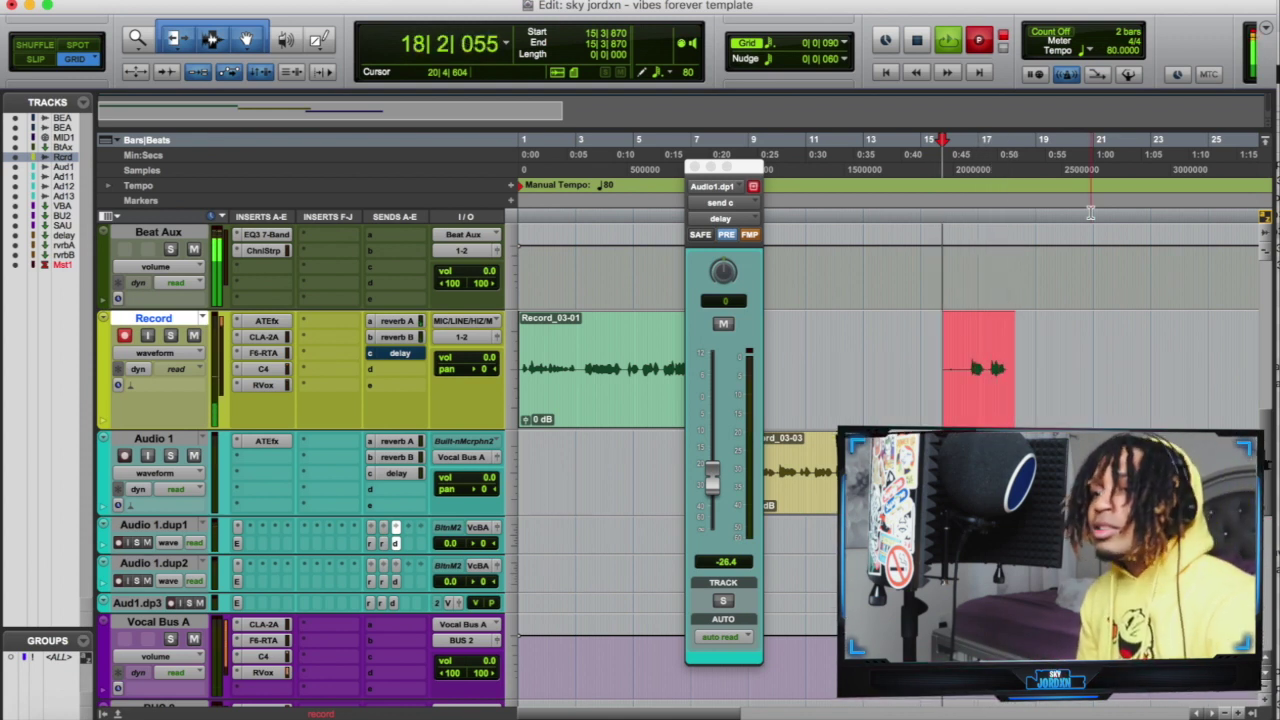
key("super+period")
key("super+space")
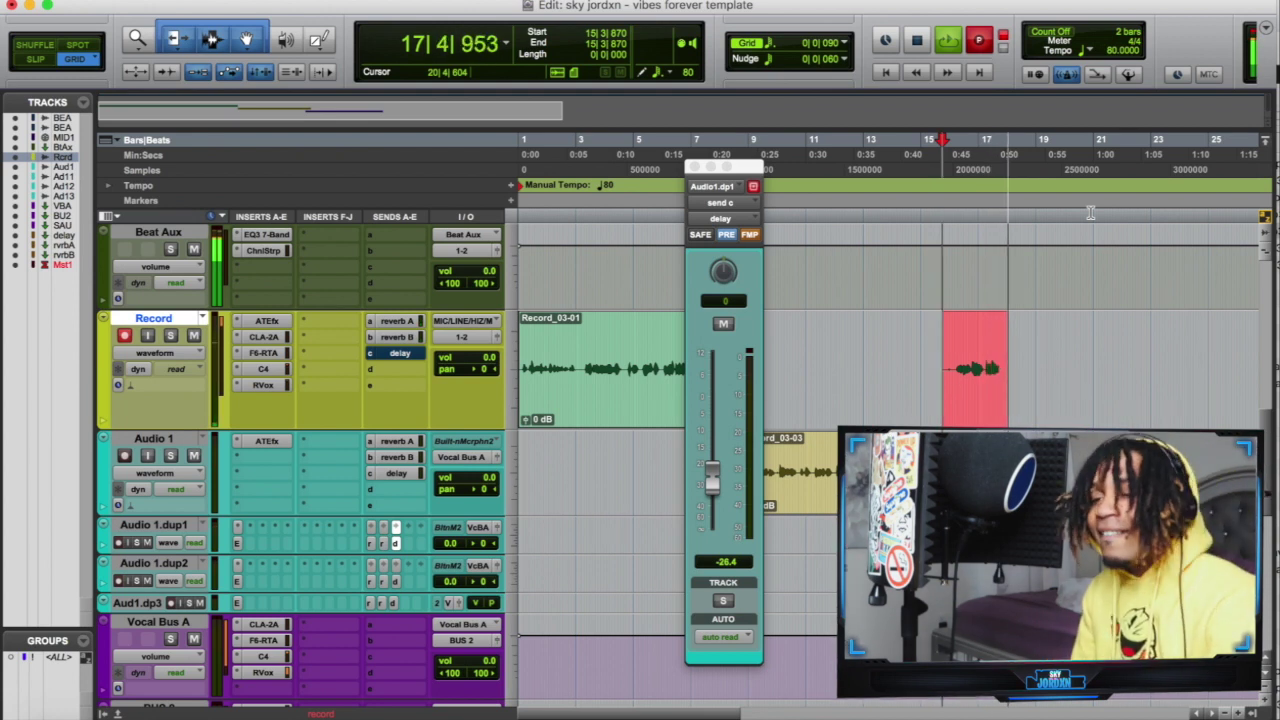
key("super+period")
key("super+space")
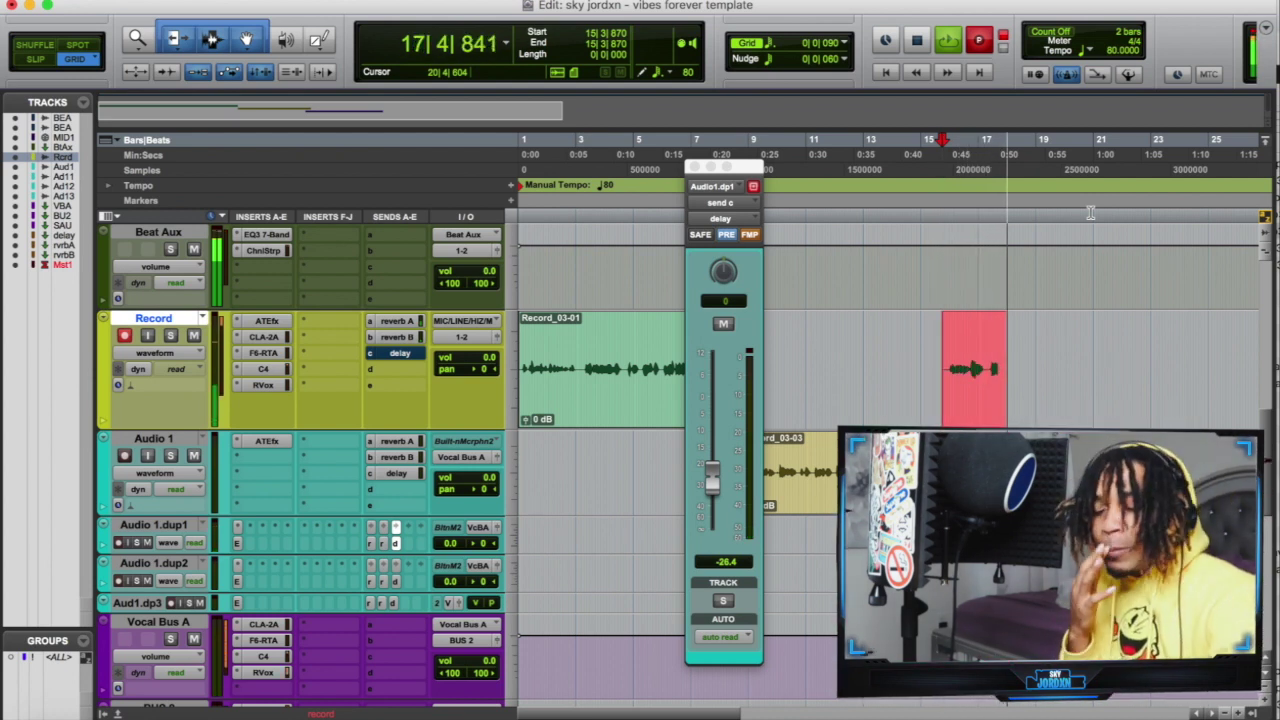
key("space")
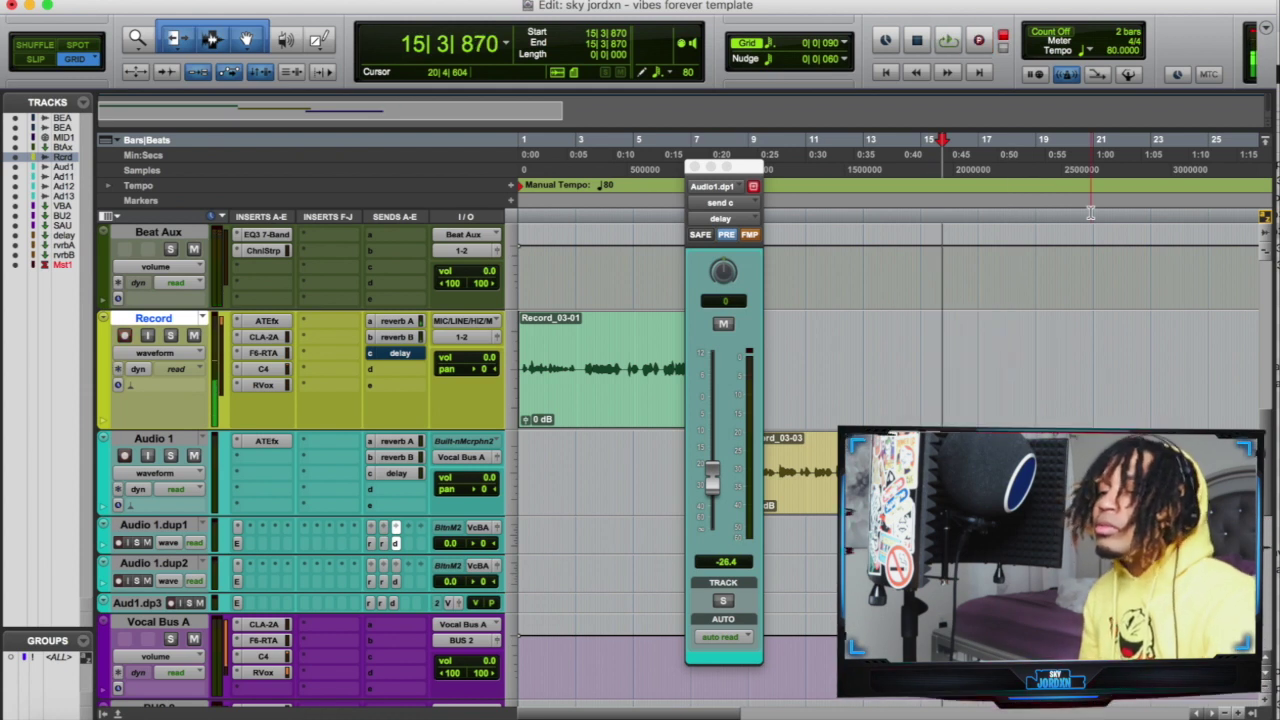
key("super+space")
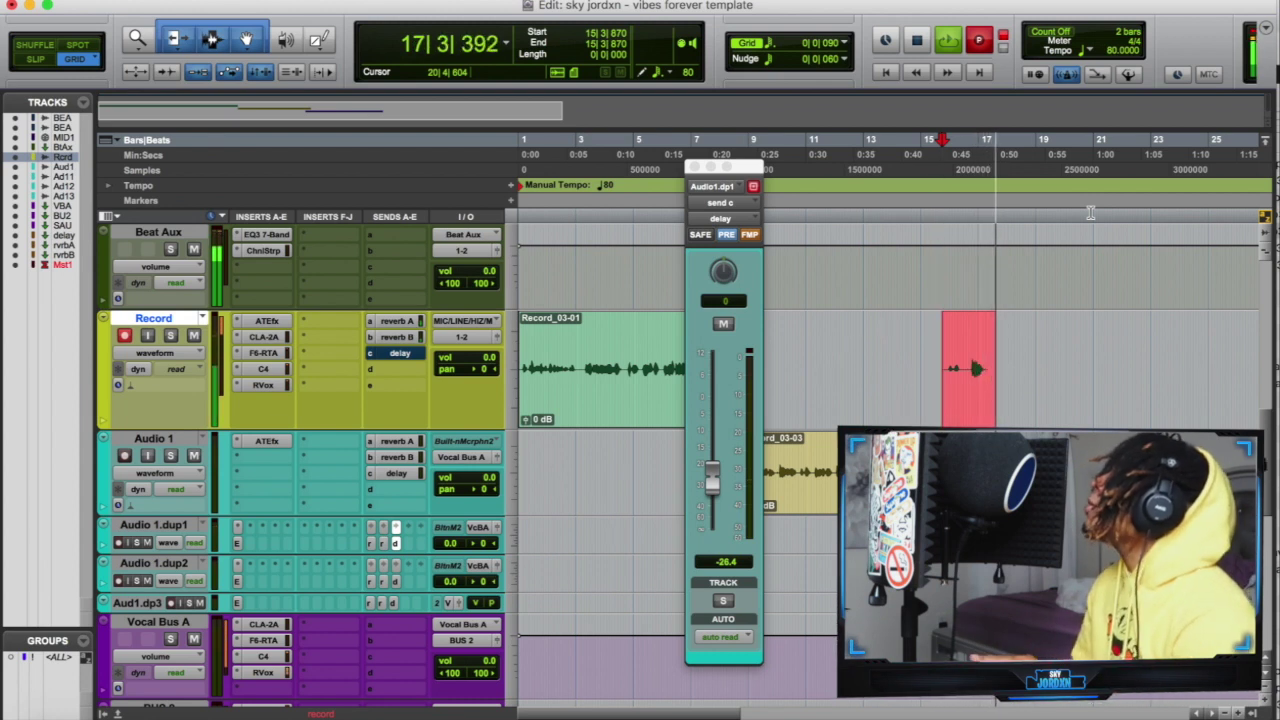
key("space")
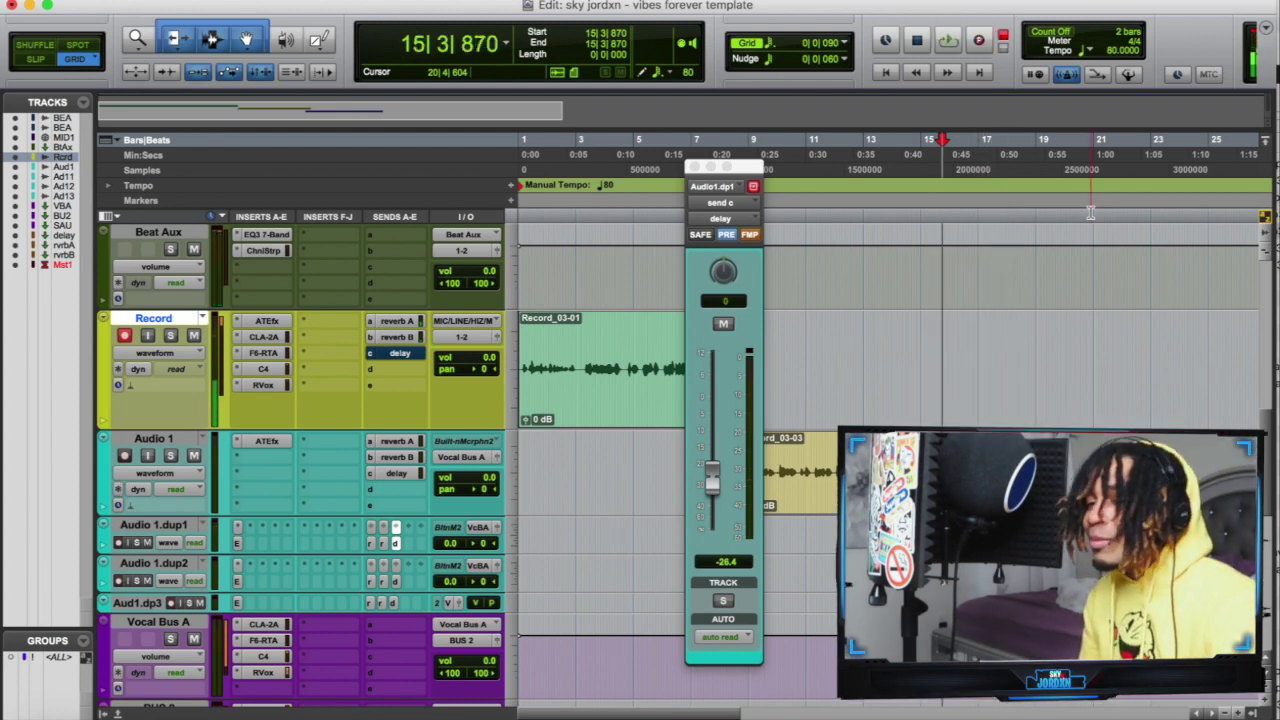
key("super+space")
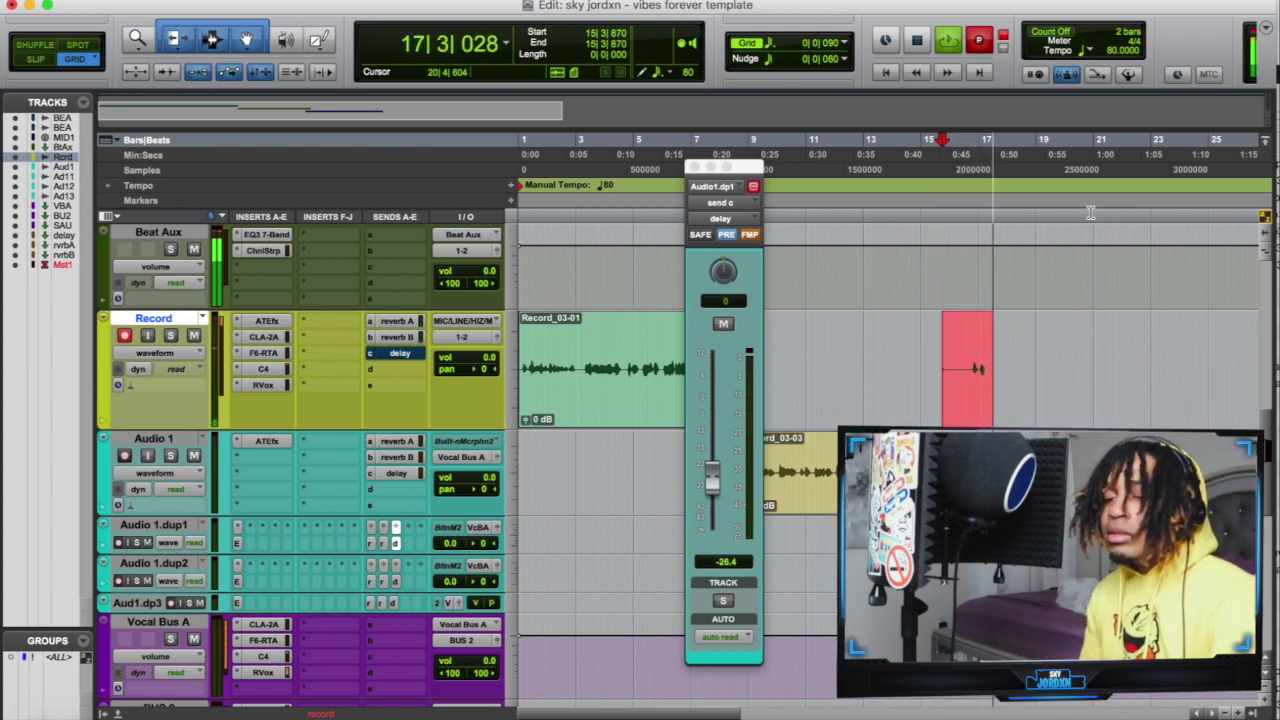
key("space")
key("super+space")
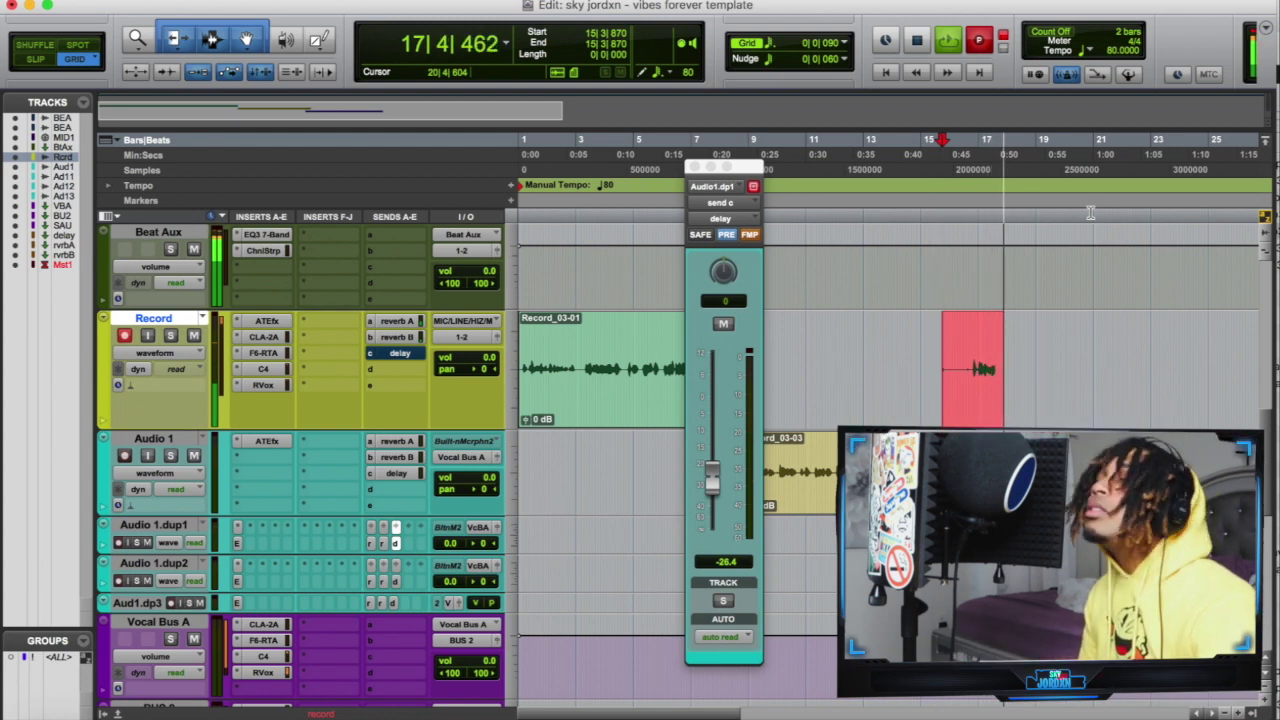
key("super+period")
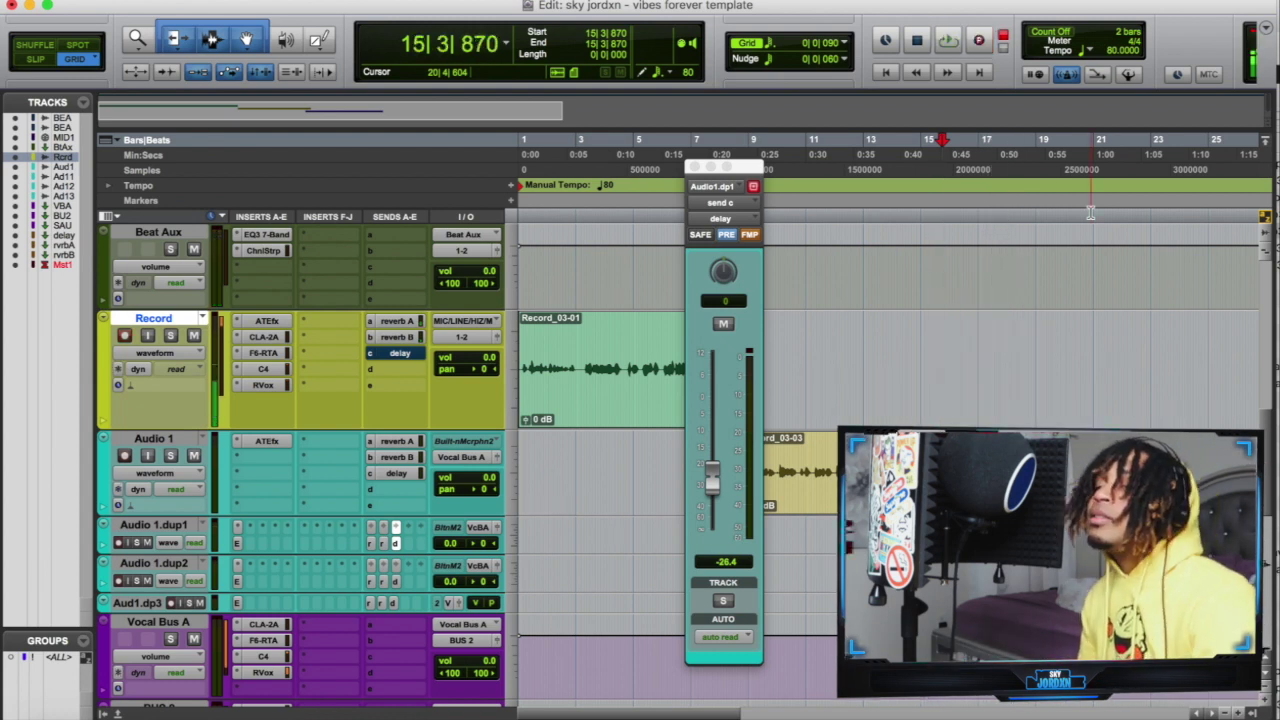
key("super+space")
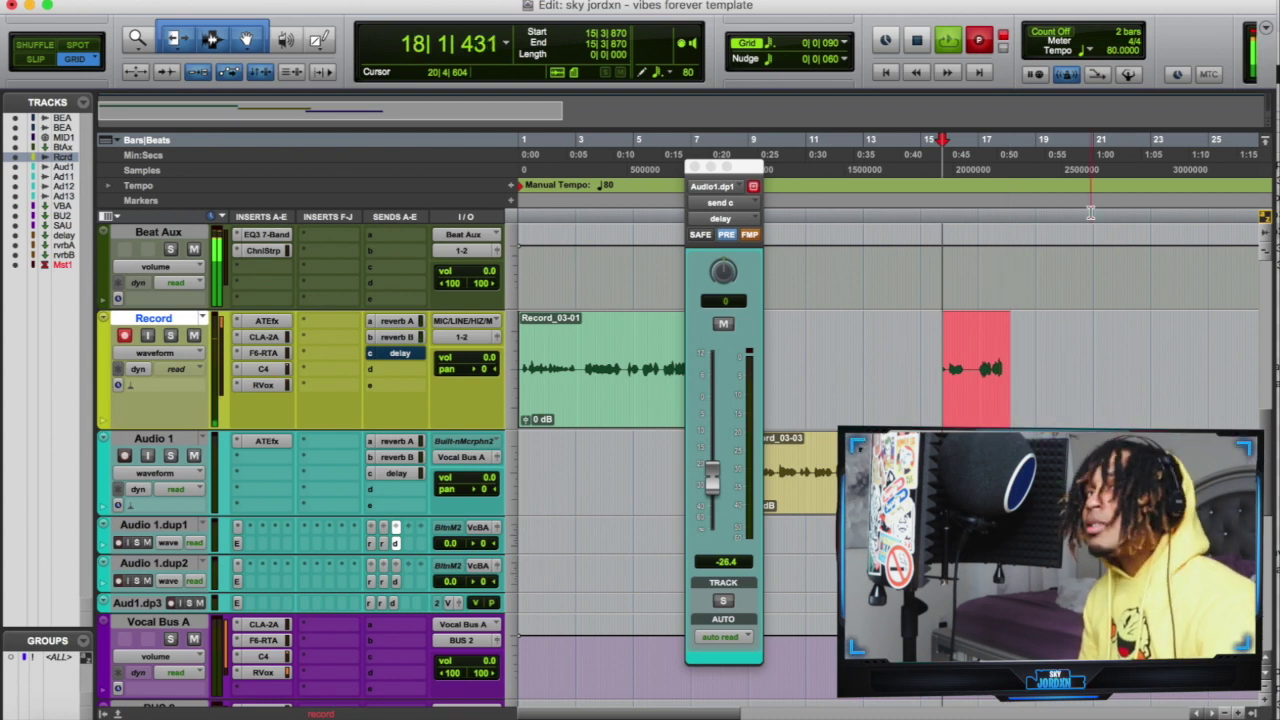
key("super+period")
key("super+space")
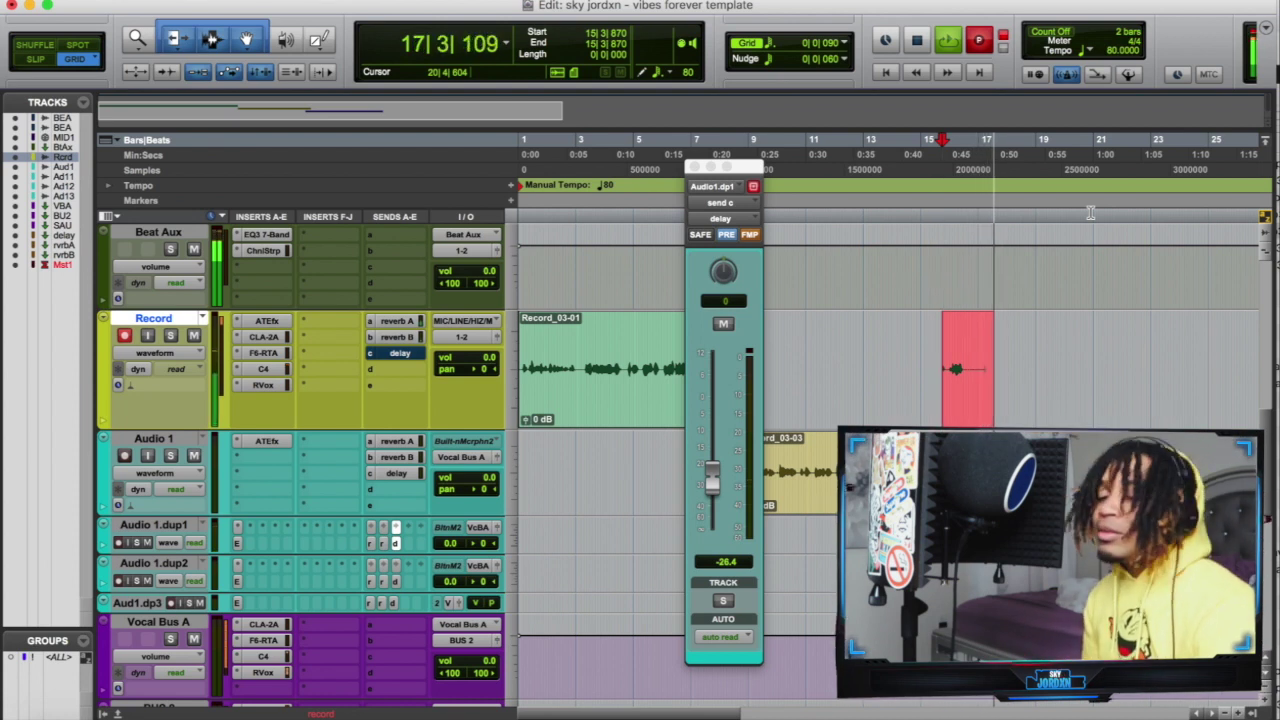
key("super+period")
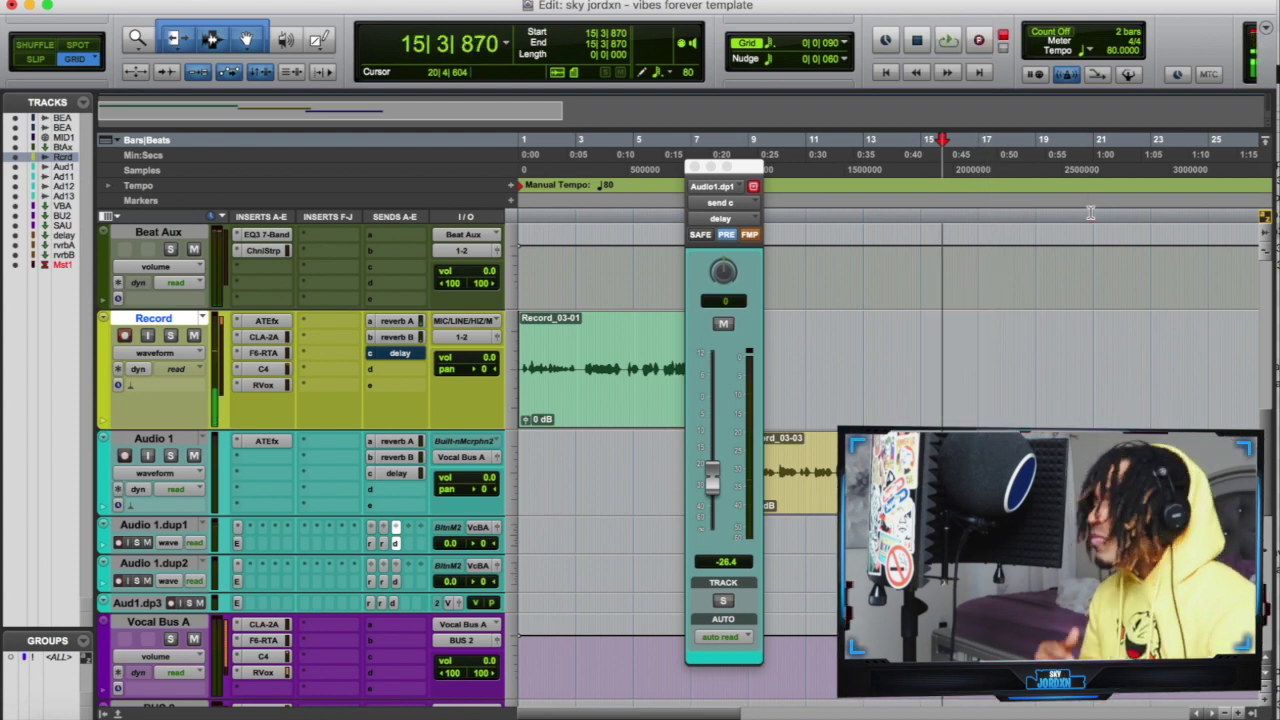
- Record a vocal take on the Record track from 15|3|870 to about 19|3 and move the clip to Audio 1.dup2
key("super+space")
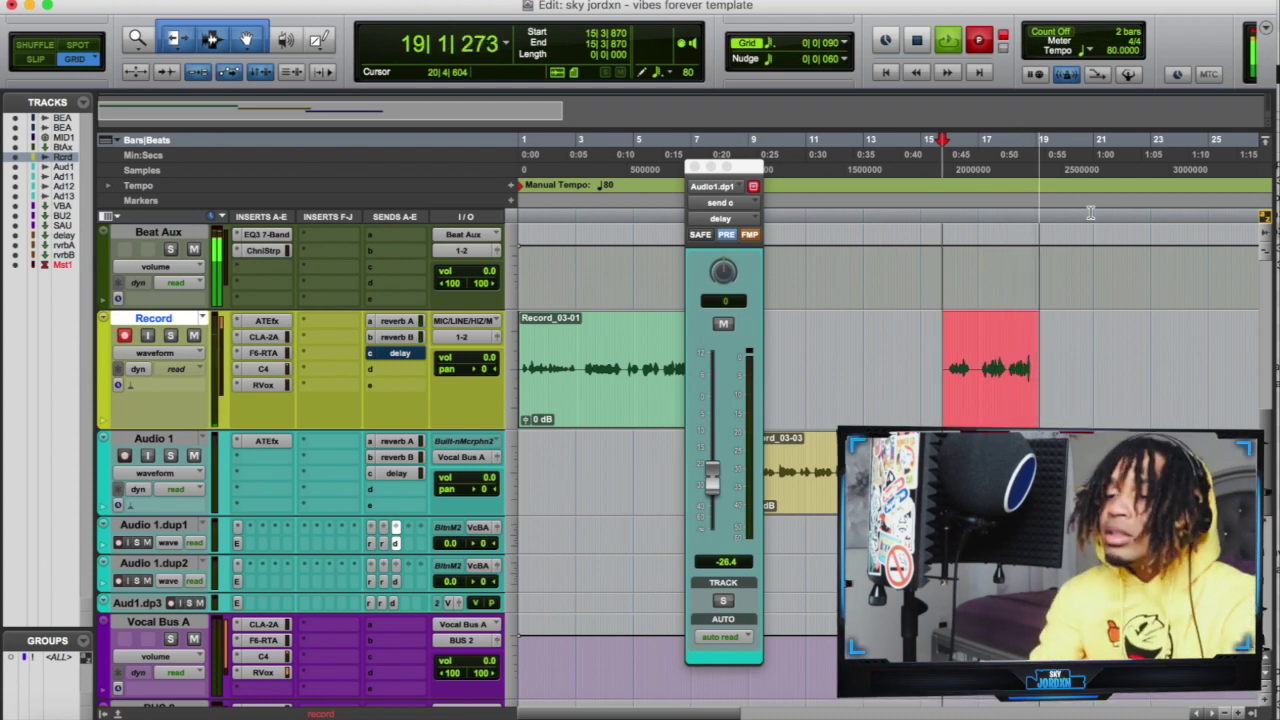
key("space")
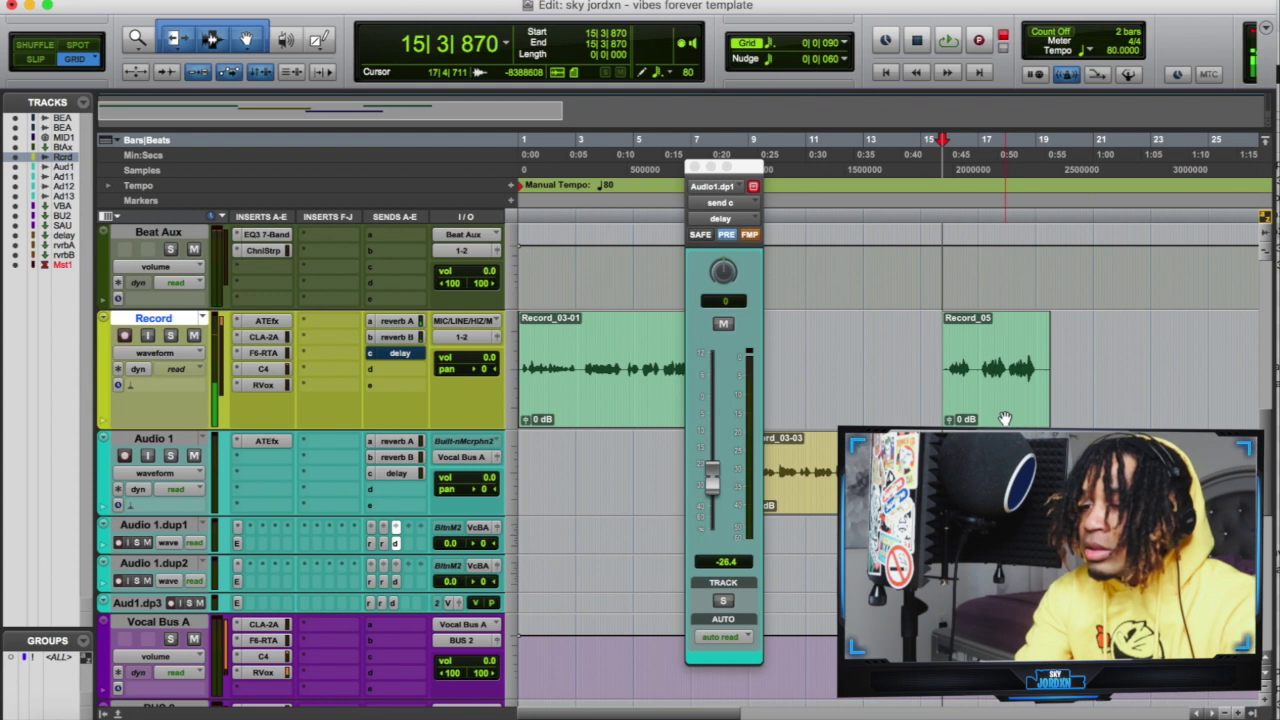
key("super+z")
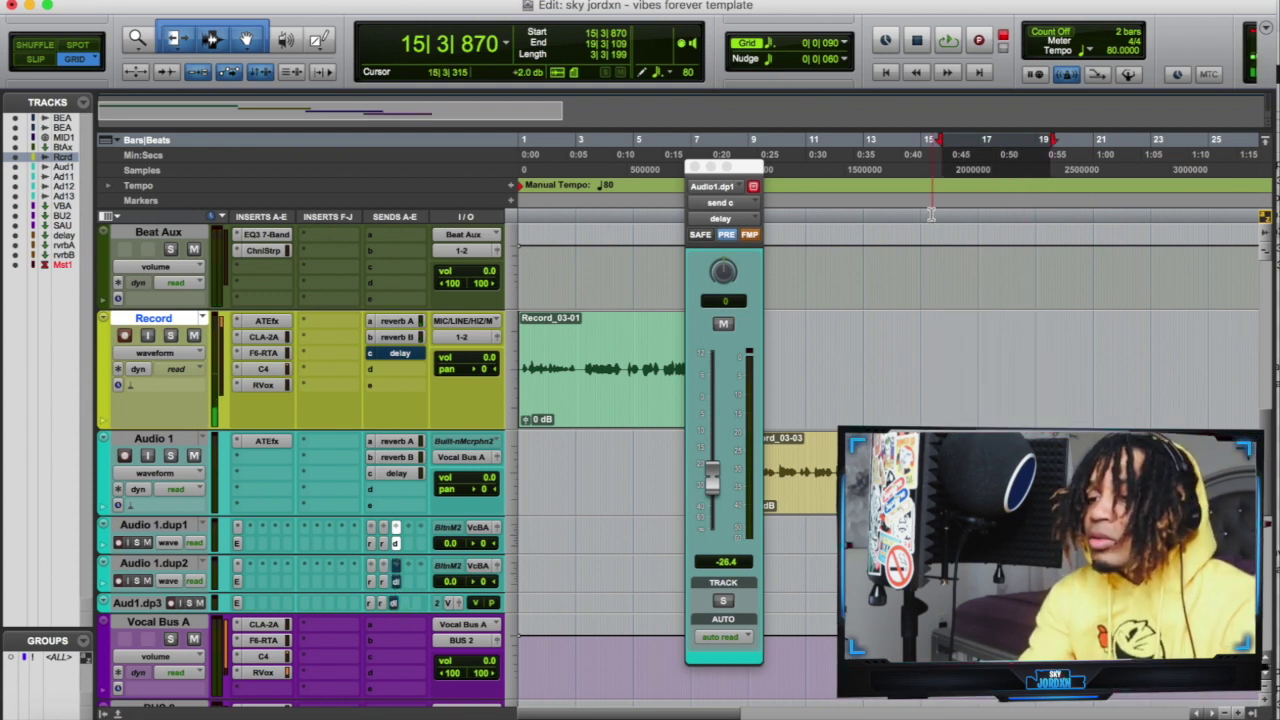
- Play back and record vocal takes on the Record track from 15|2|570, keeping the last one up to about bar 20
key("space")
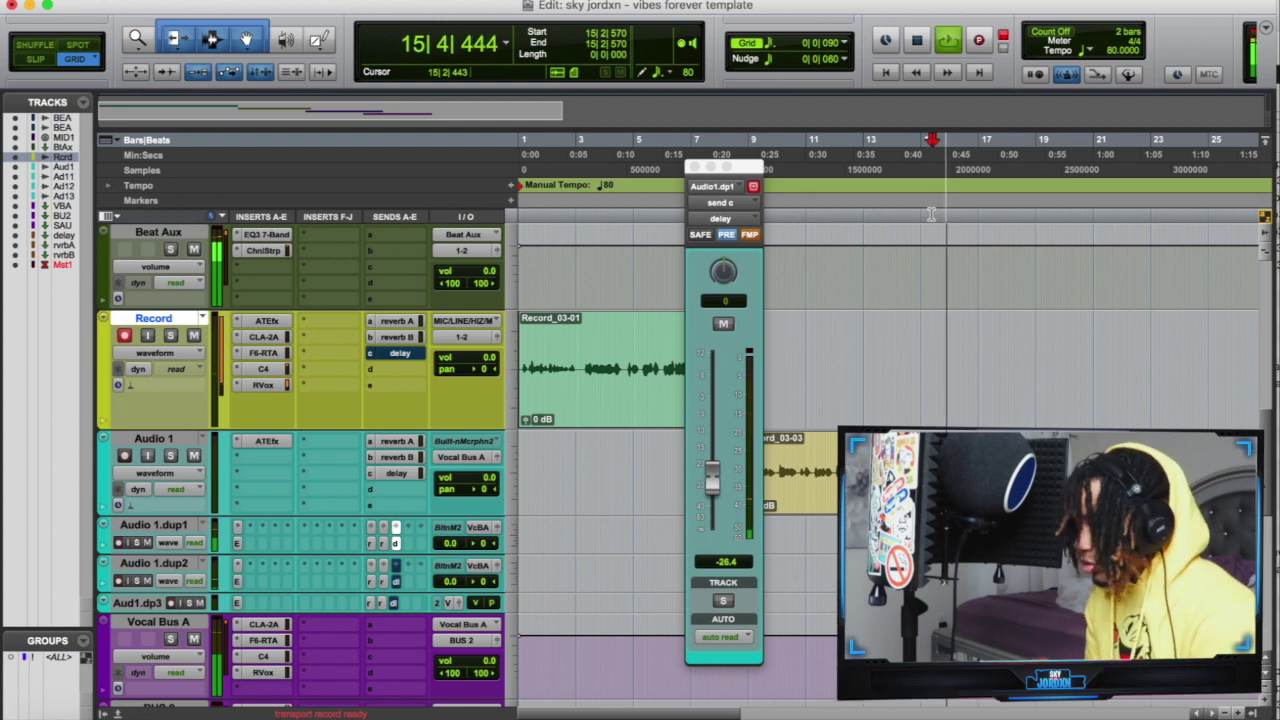
key("super+space")
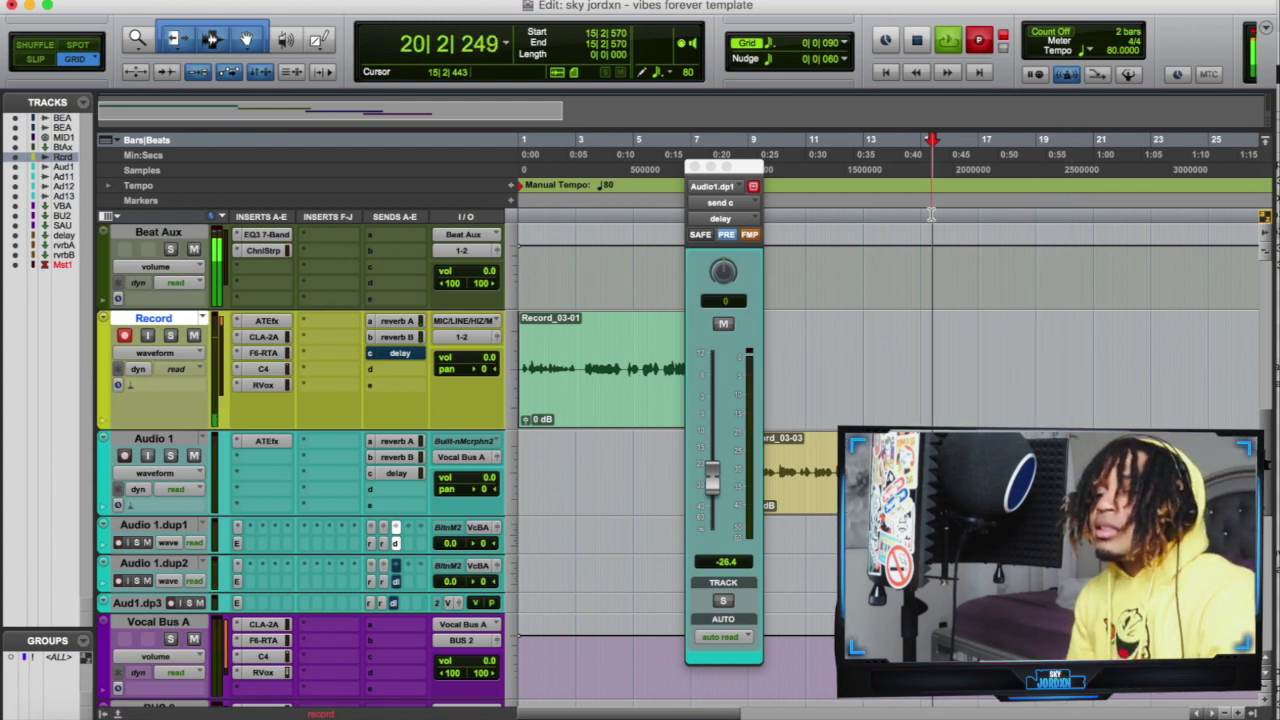
key("super+space")
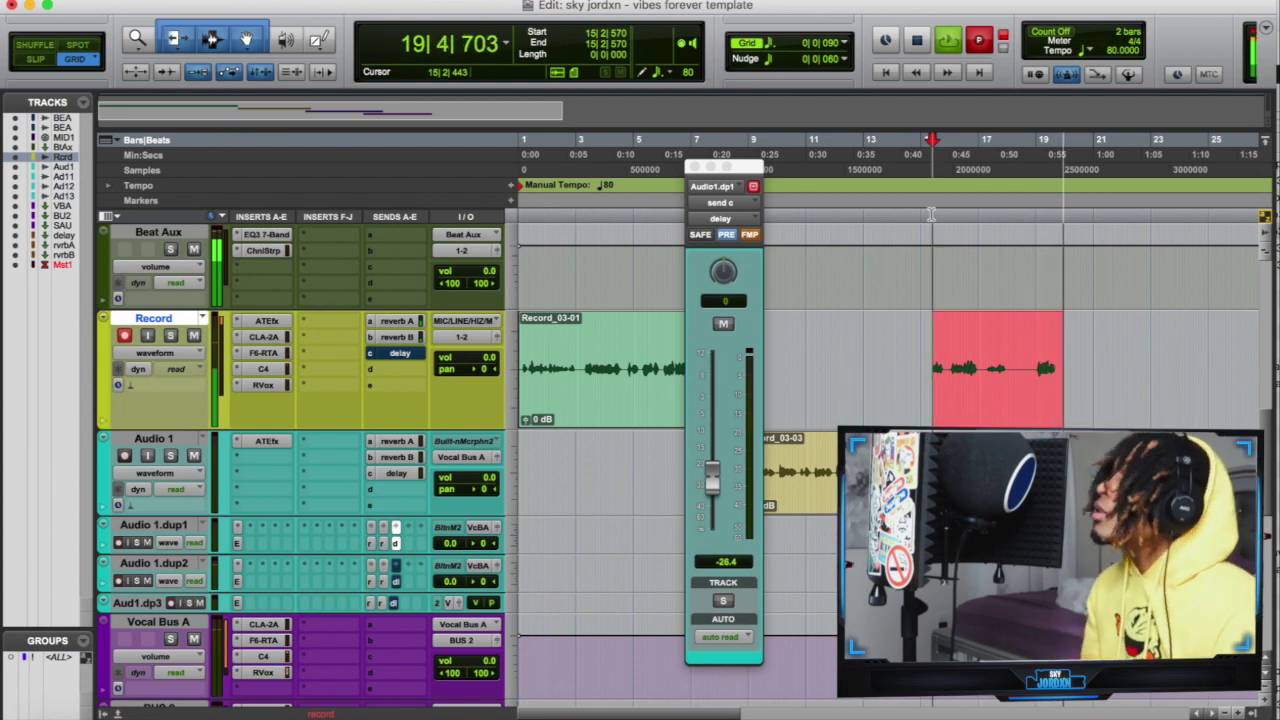
key("space")
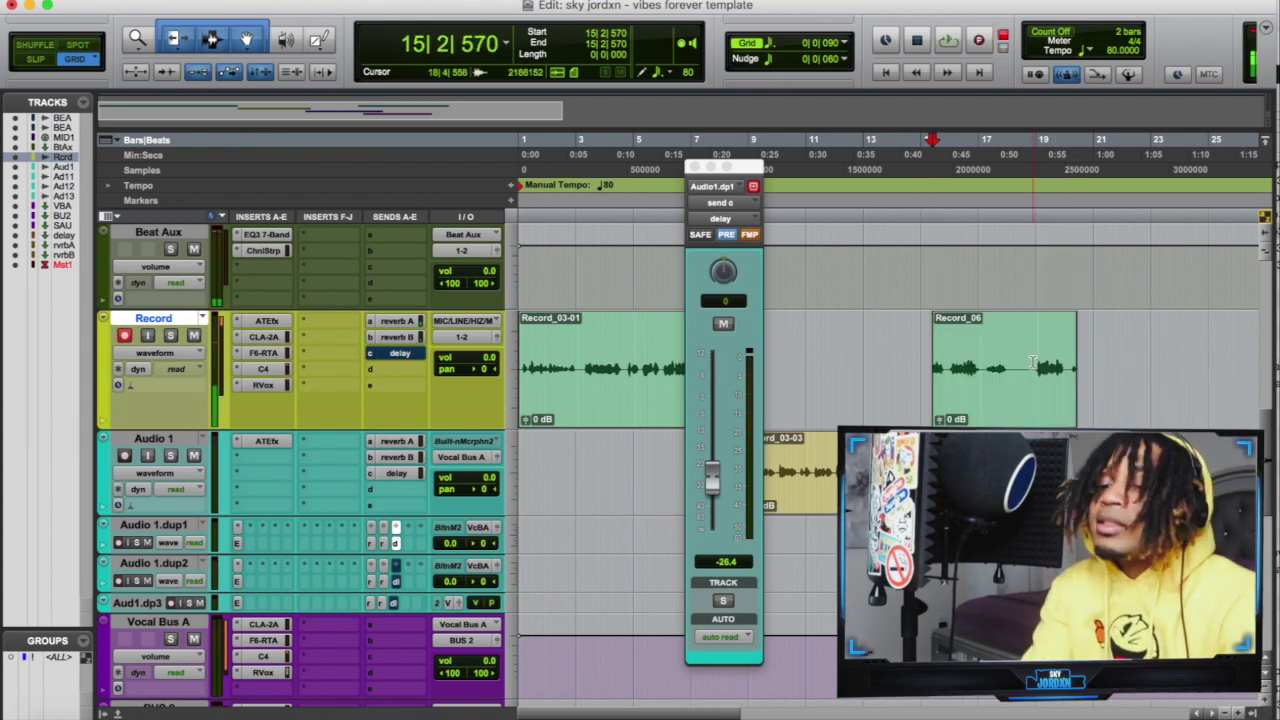
- Trim the start of the new Record_06 clip to 18|4|540 and move it to Audio 1.dup3
left_click(1034, 363)
key("a")
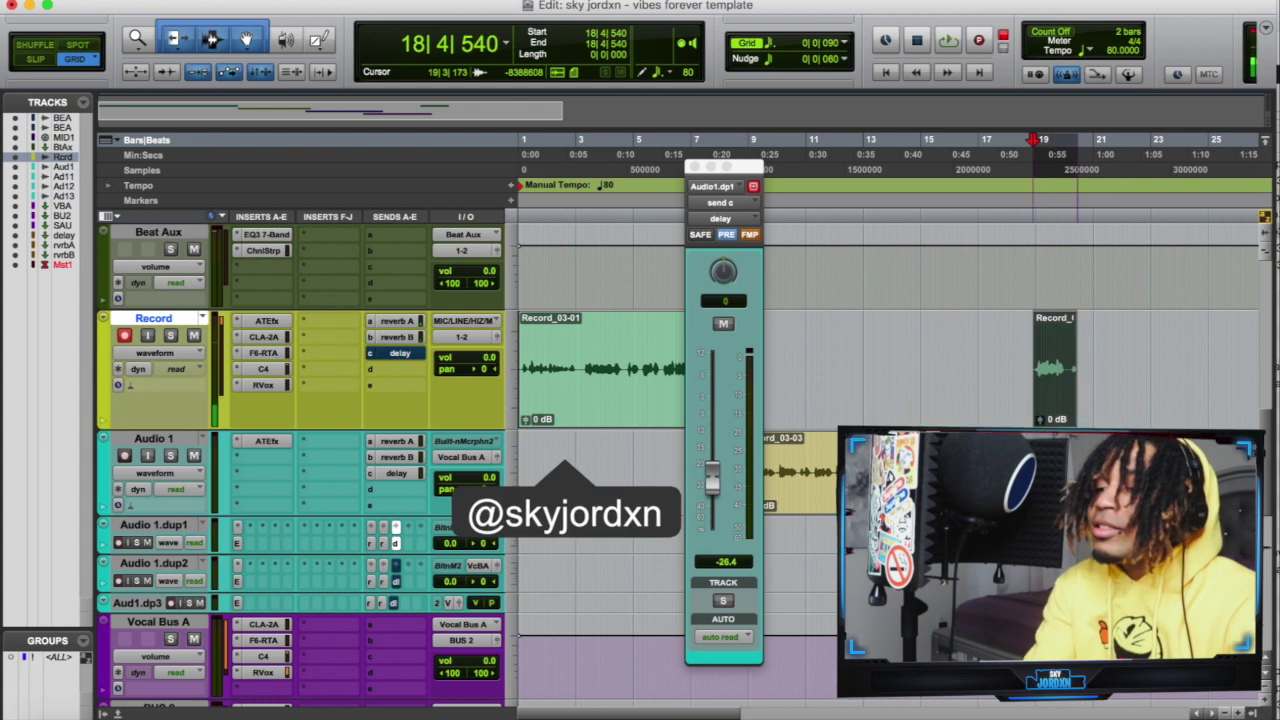
left_click_drag(1053, 404, 1050, 532)
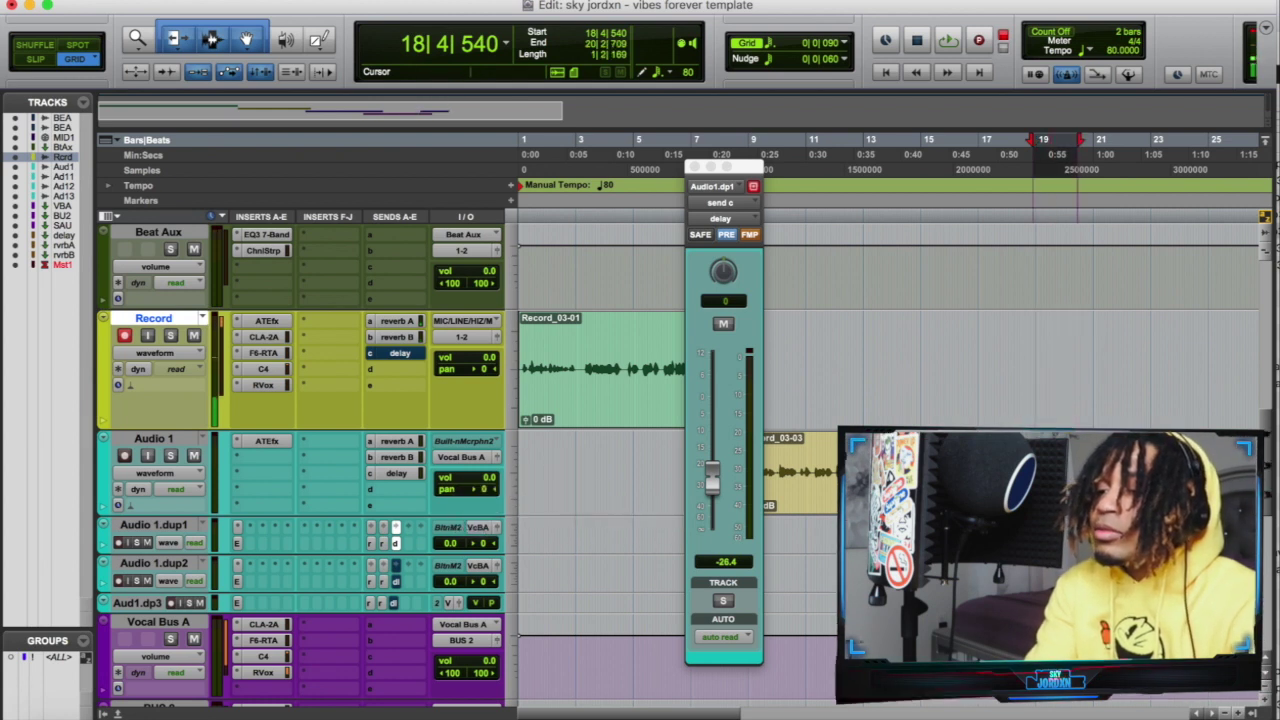
- Play the vocals back from 17|4|360 and trim the start of the Record_05 clip on Audio 1.dup2 to 16|4|900
left_click(1002, 213)
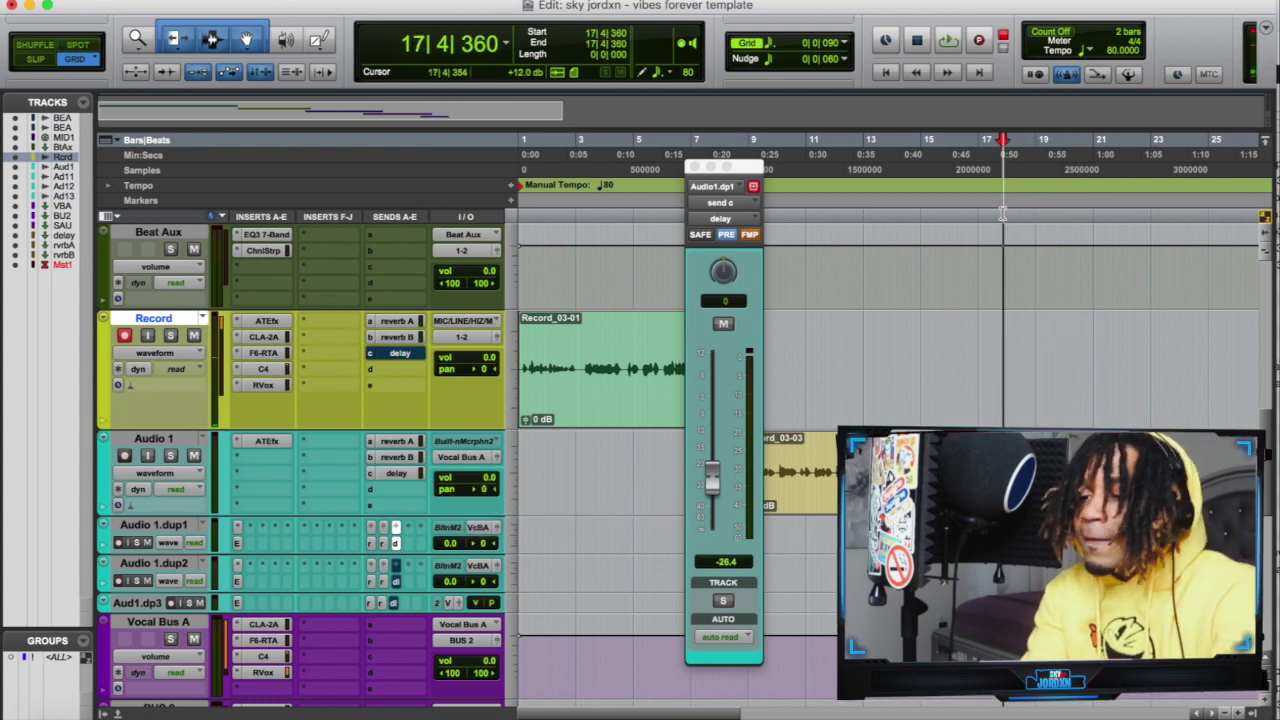
key("space")
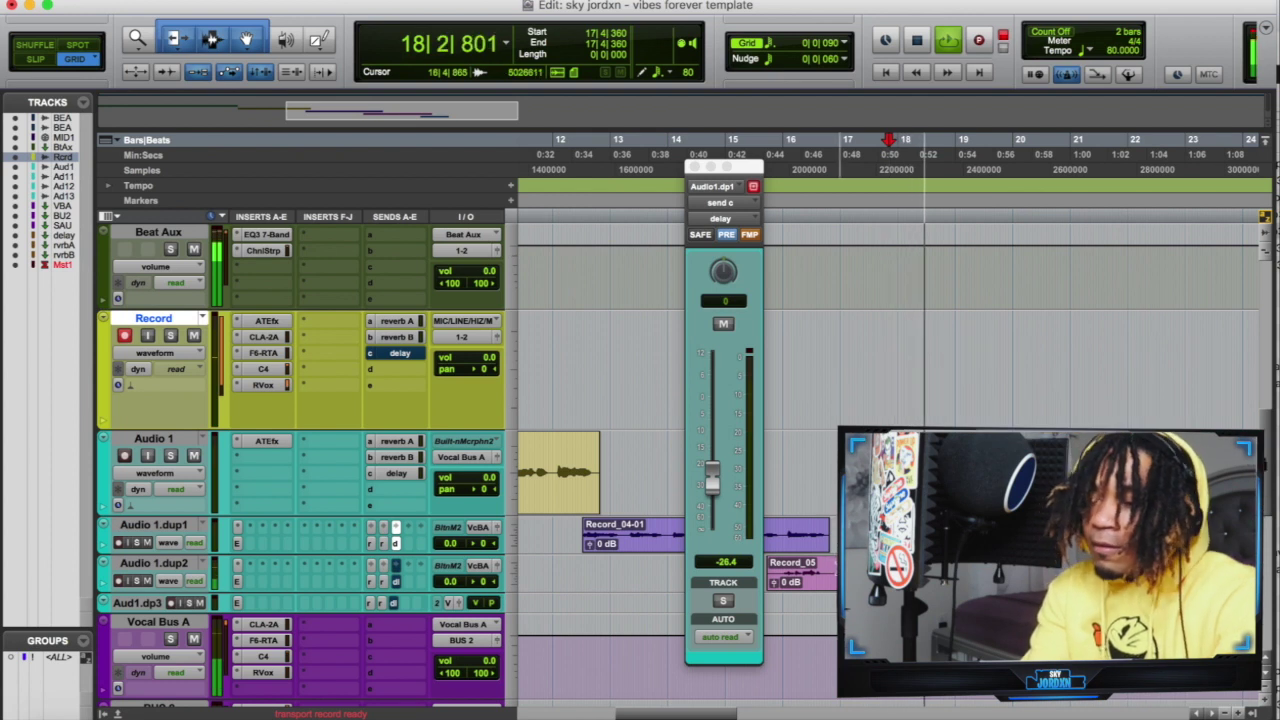
left_click_drag(768, 573, 839, 573)
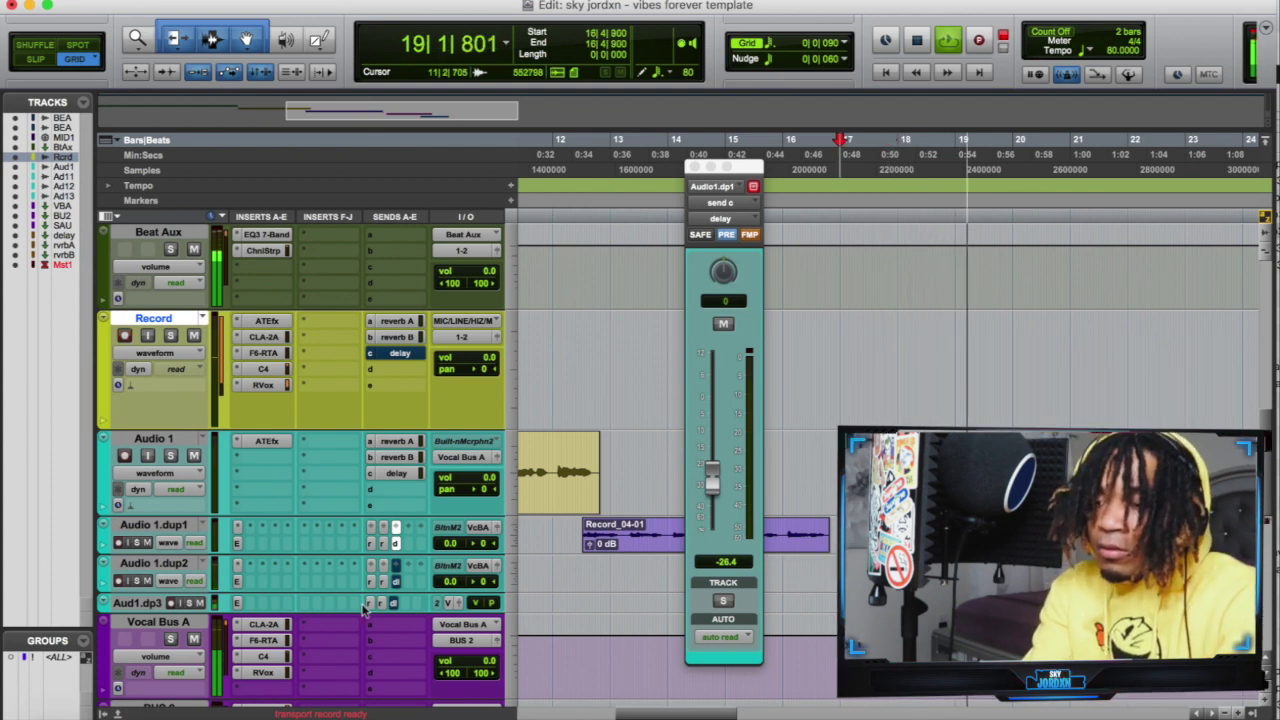
left_click_drag(357, 693, 370, 602)
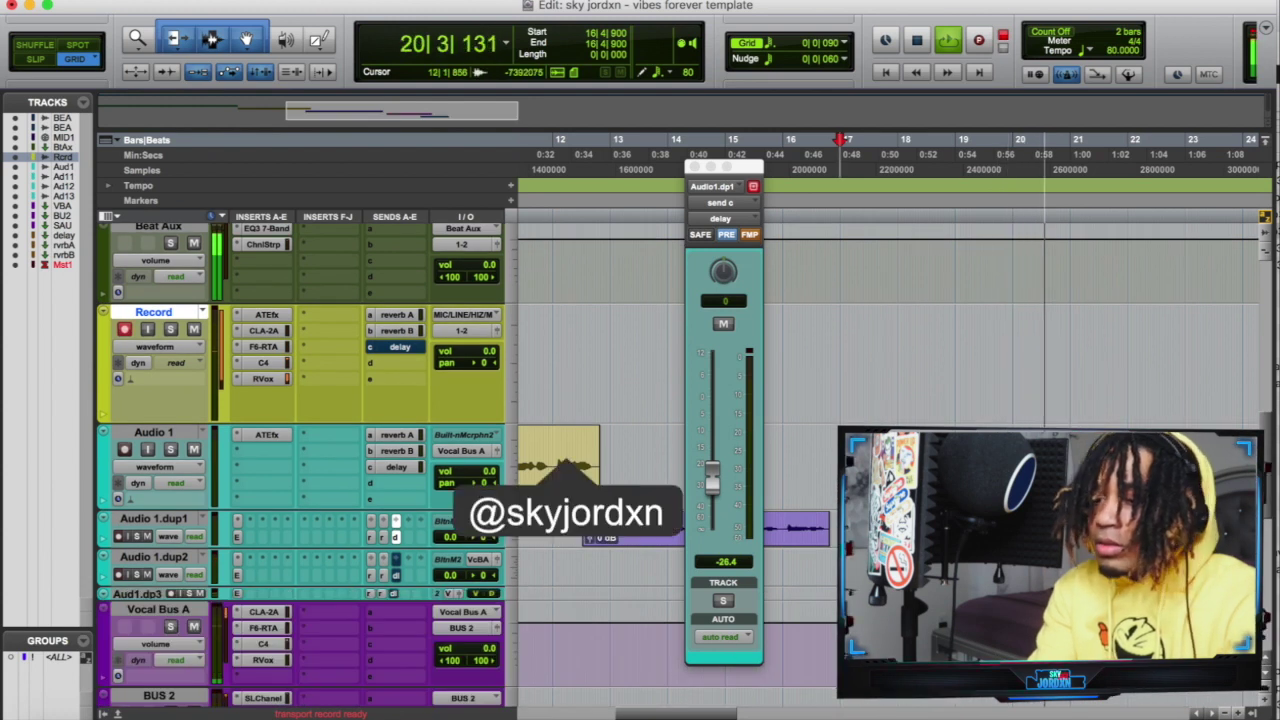
- Stop playback and delete the trimmed vocal clip starting at 18|4|540 on Audio 1.dup3
key("space")
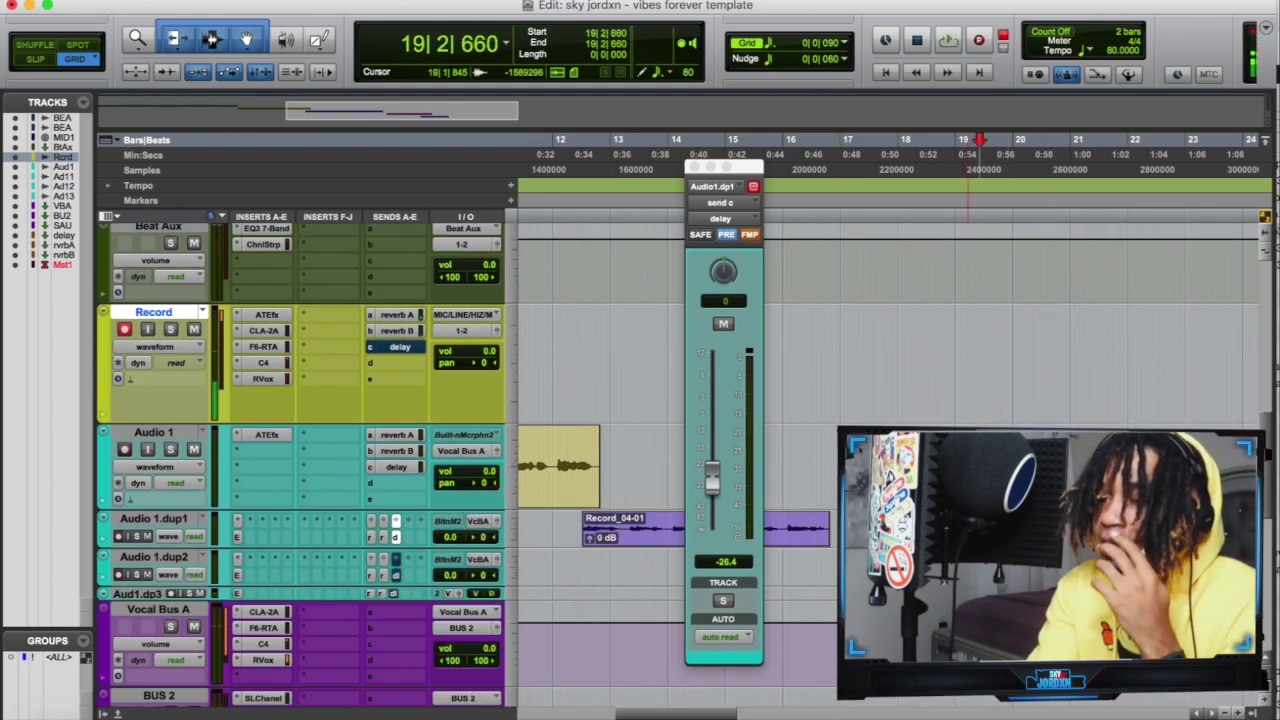
left_click(968, 594)
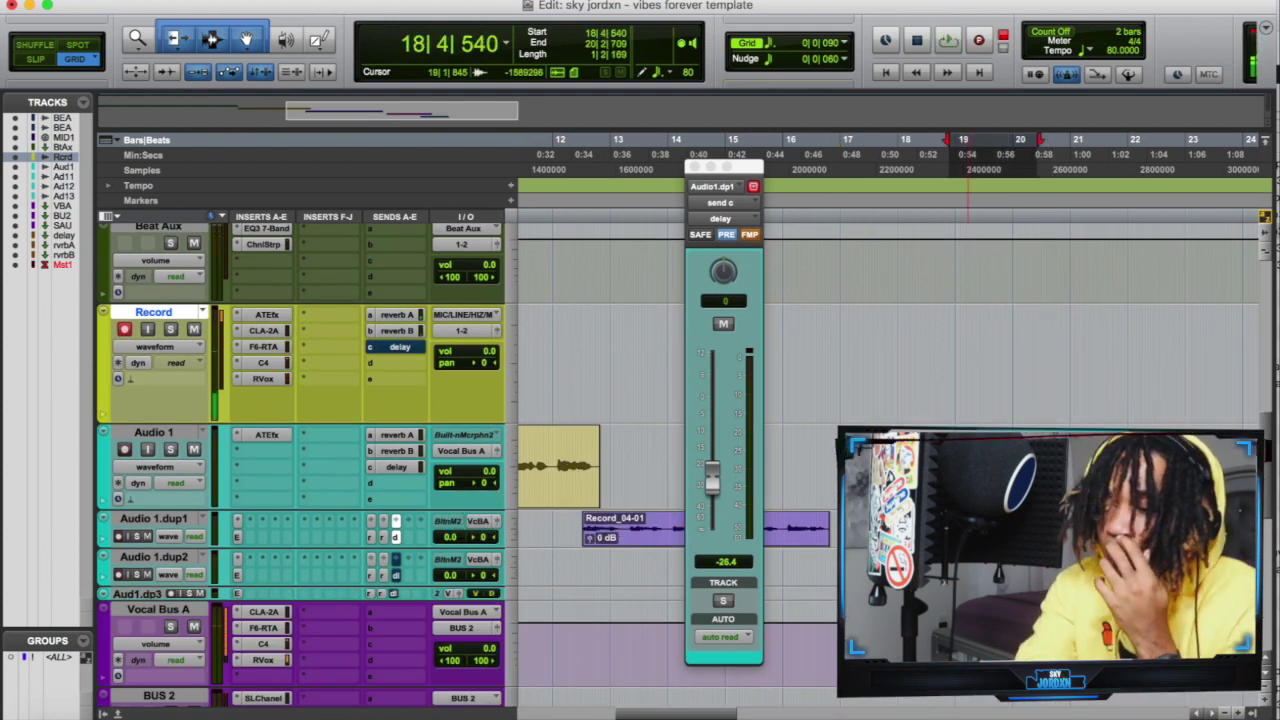
key("Delete")
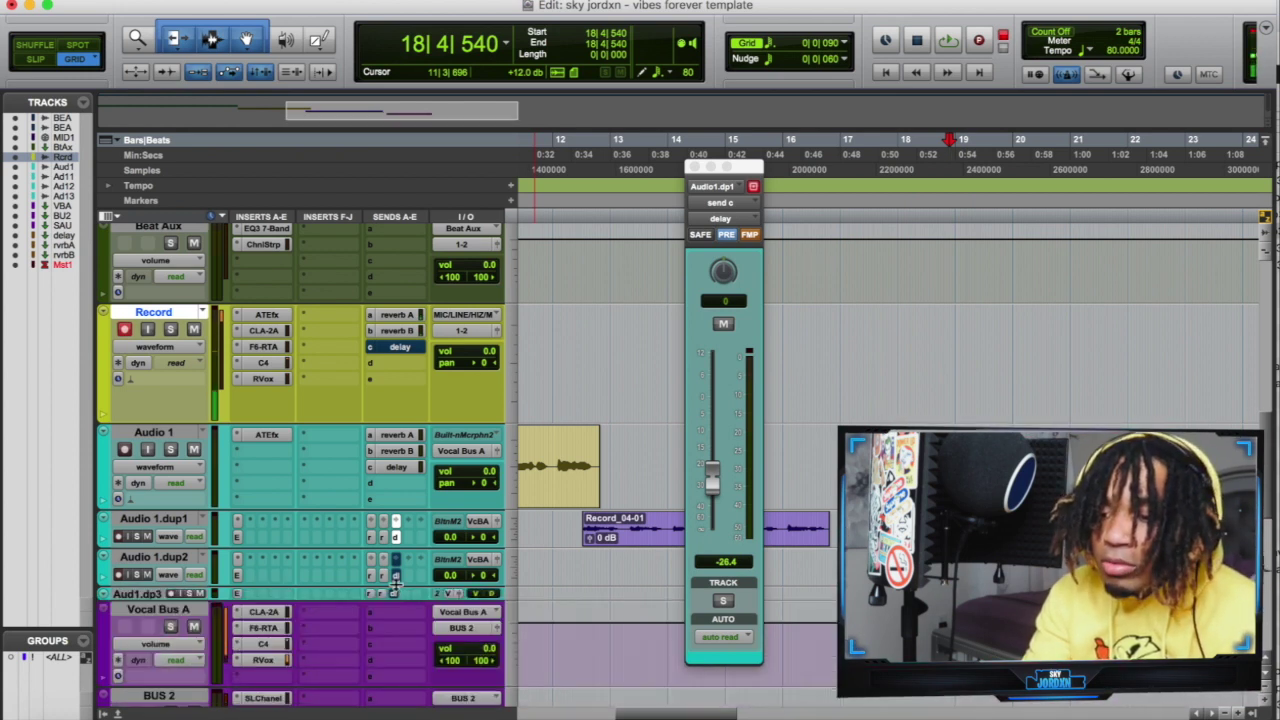
- Enlarge the heights of the Audio 1.dup2 and Audio 1.dup3 tracks to show their full inserts and sends
left_click_drag(396, 591, 395, 652)
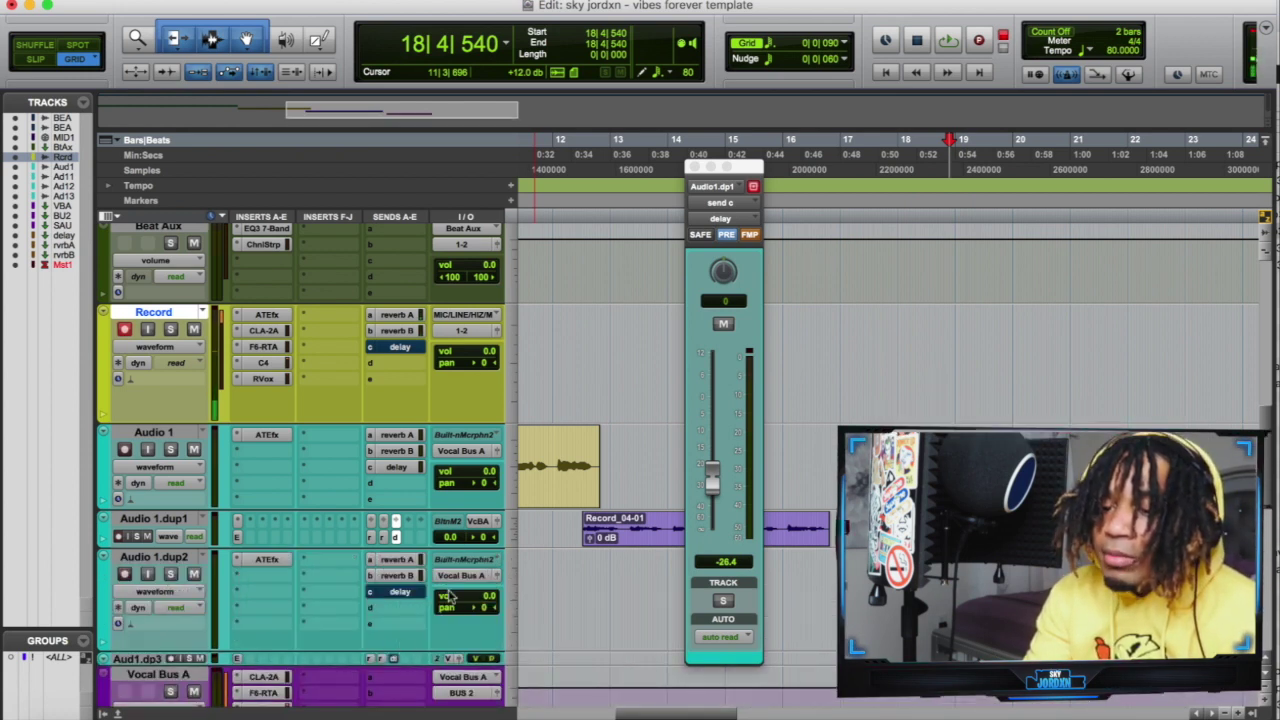
scroll(449, 597, "down", 5)
left_click_drag(399, 438, 399, 457)
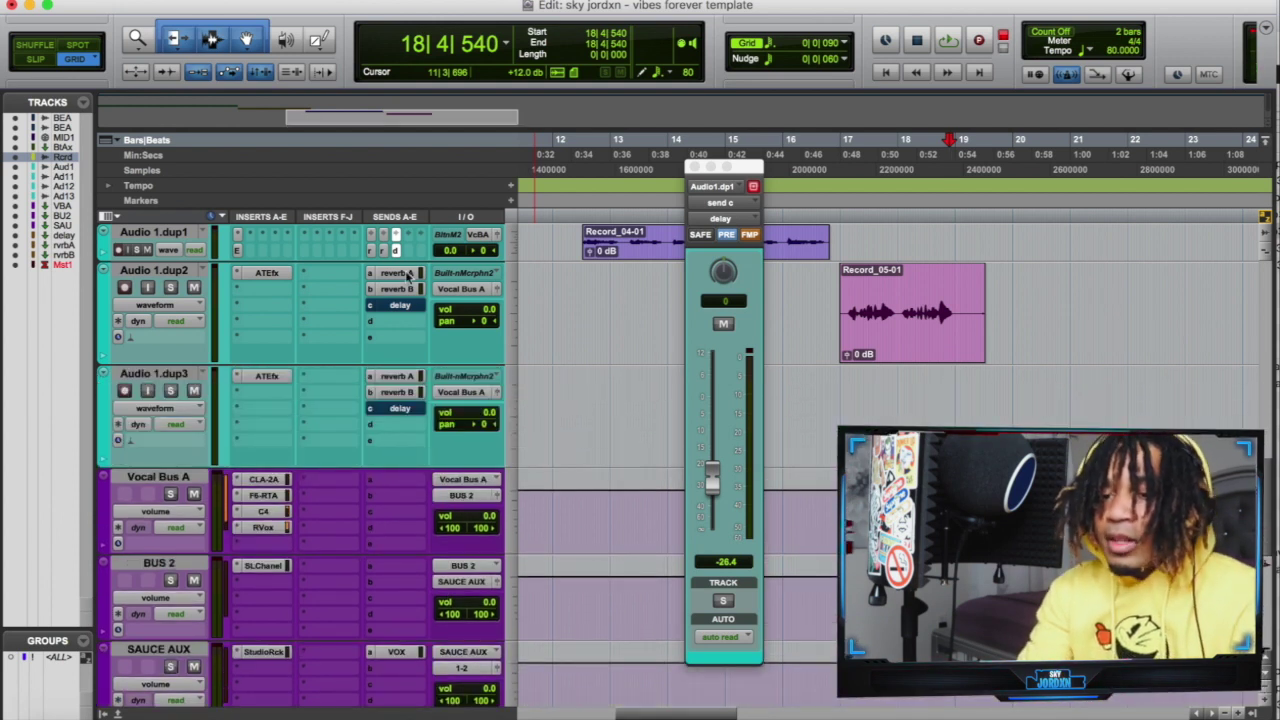
- Compare the reverb A send levels of the Audio 1.dup3 and Audio 1.dup2 tracks
left_click(403, 377)
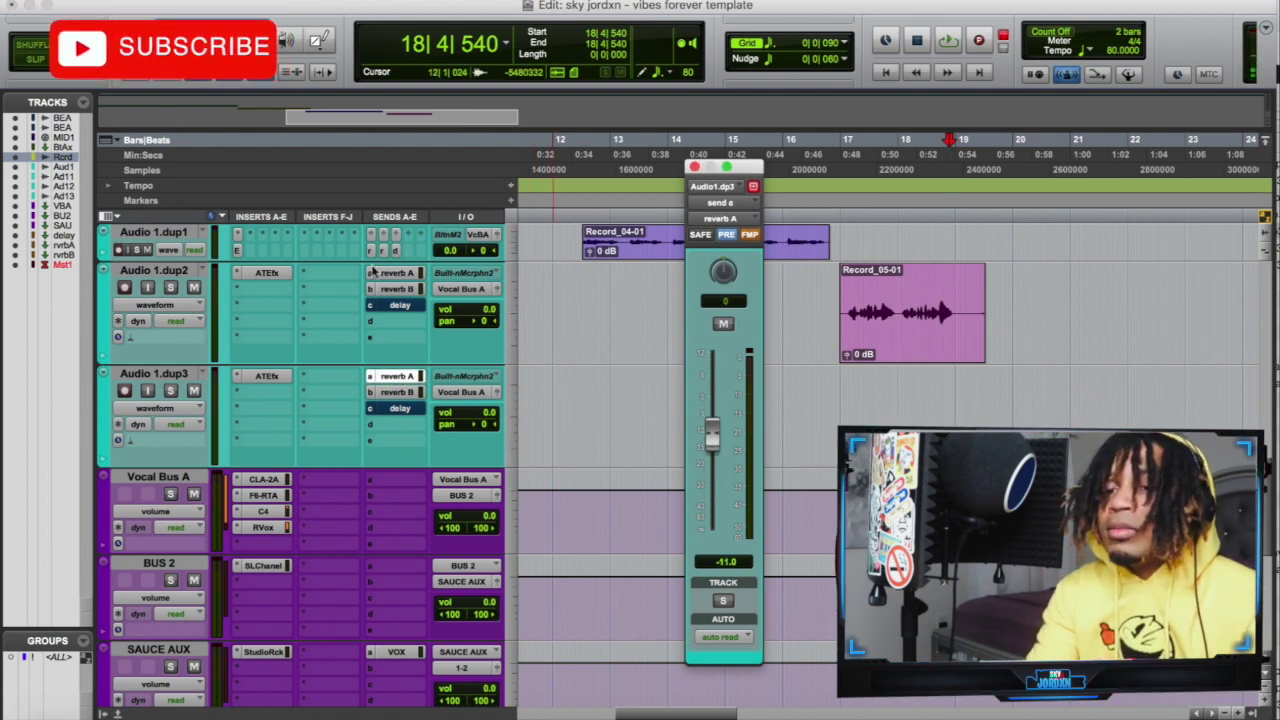
left_click(396, 272)
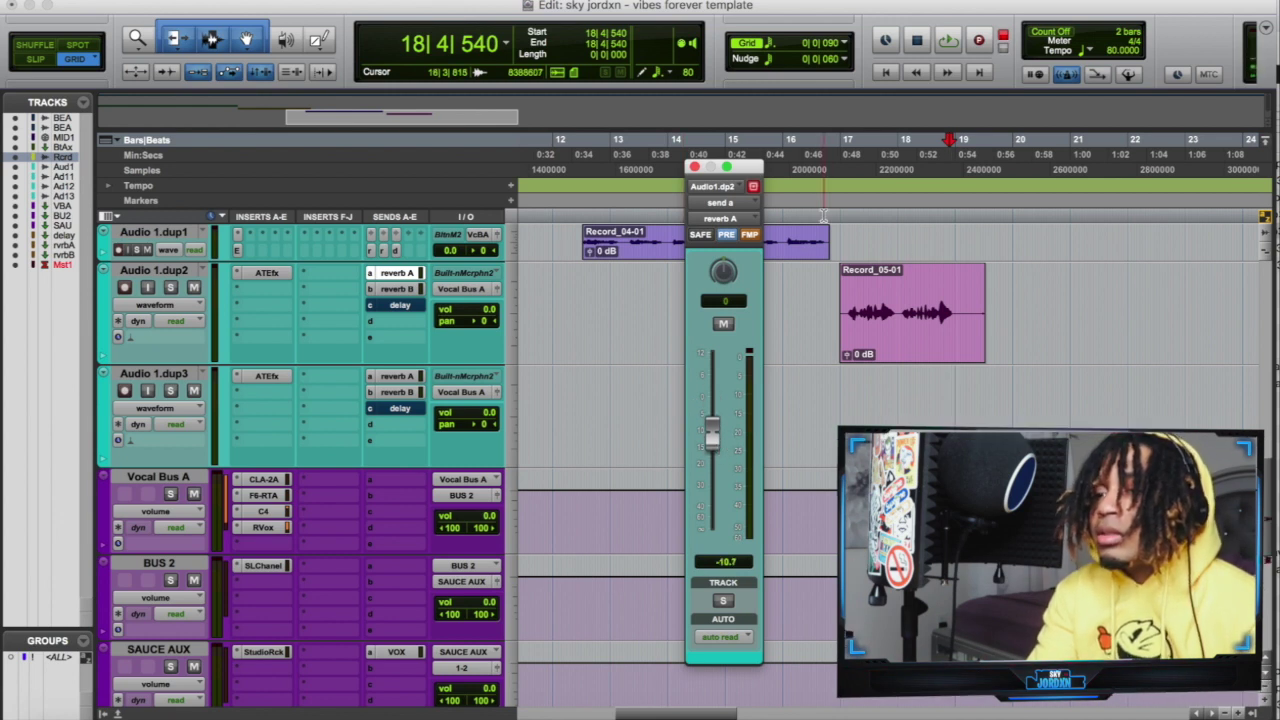
- Record a new vocal take on the Record track from 16|3|330, restarting once, and stop after bar 21
left_click(817, 216)
key("super+space")
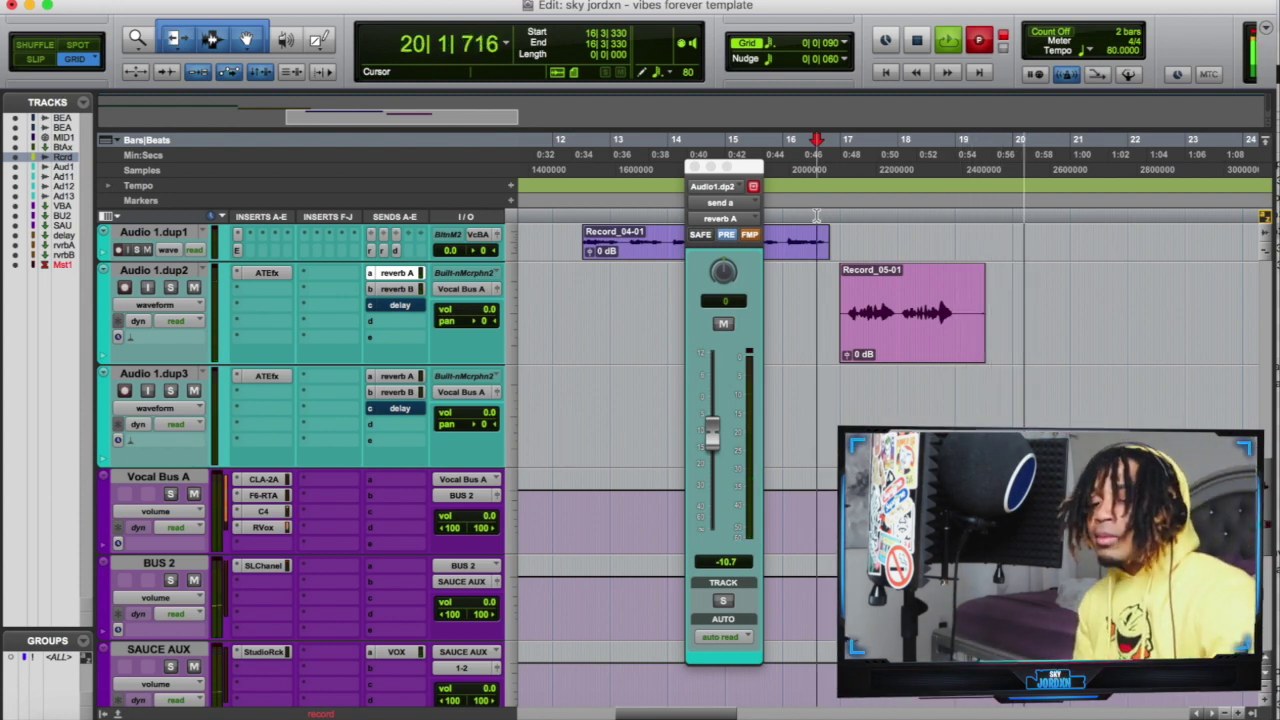
key("space")
key("space")
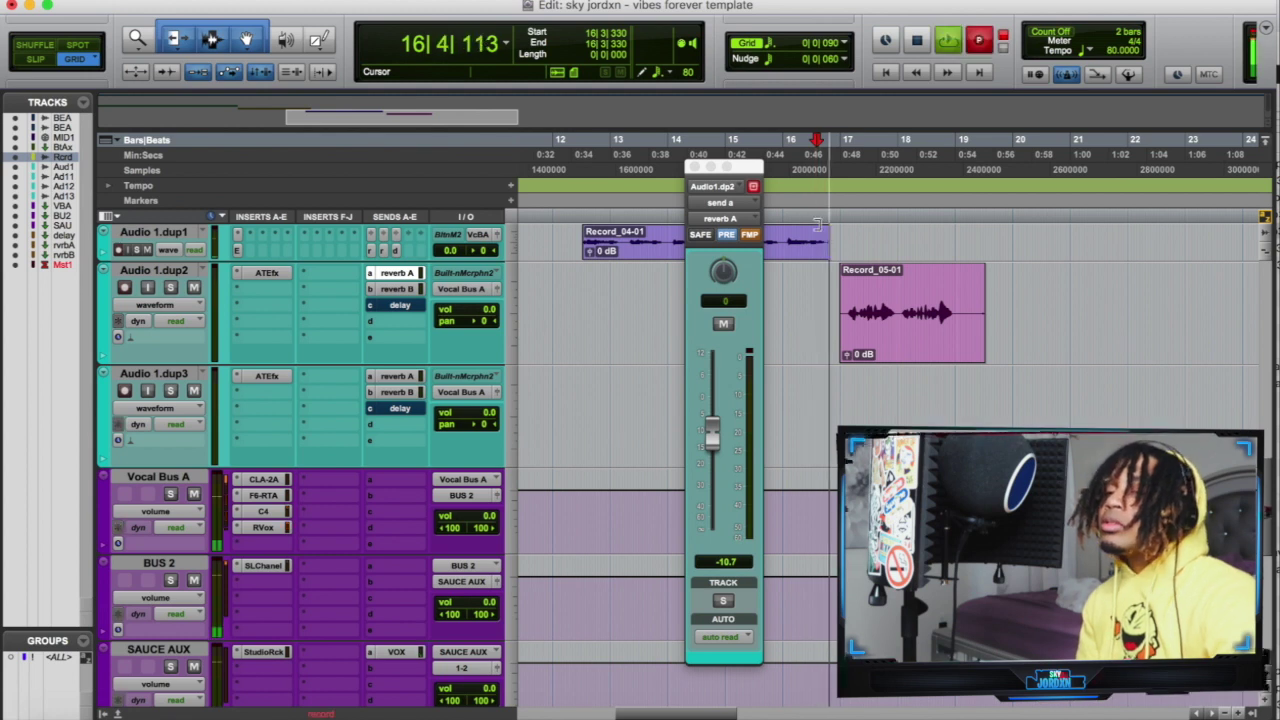
scroll(814, 350, "up", 5)
scroll(879, 315, "down", 2)
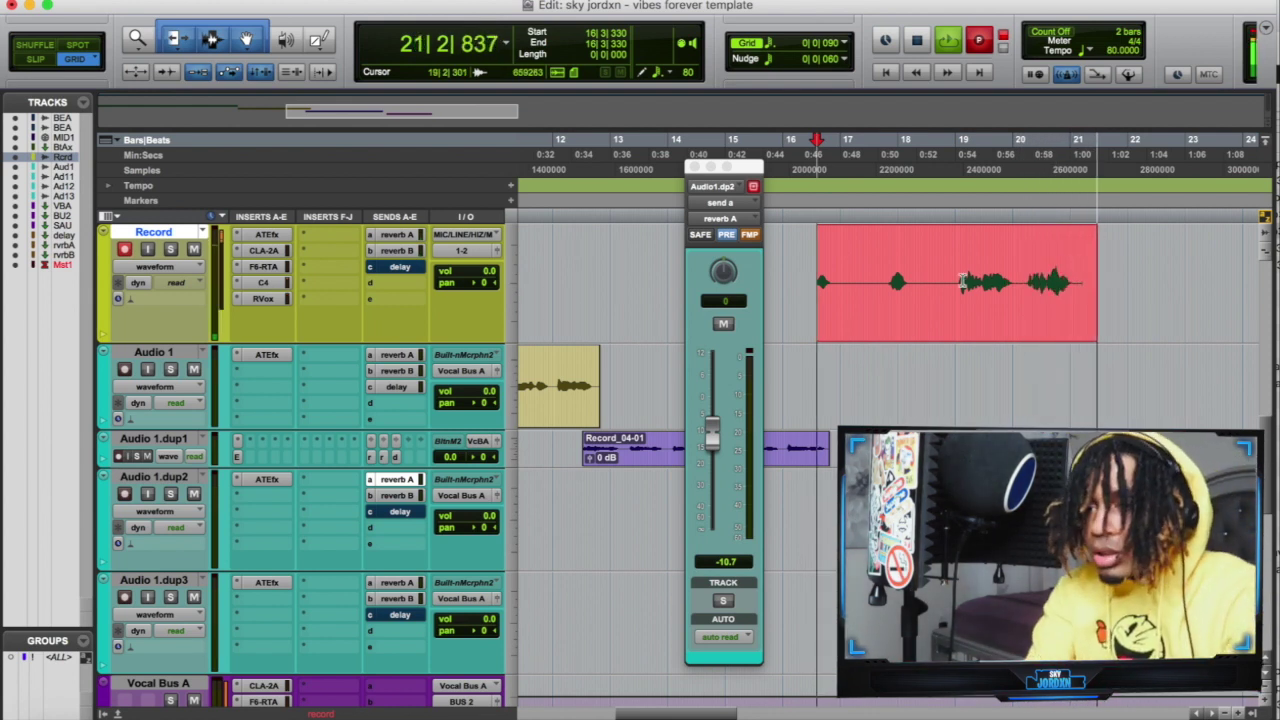
key("space")
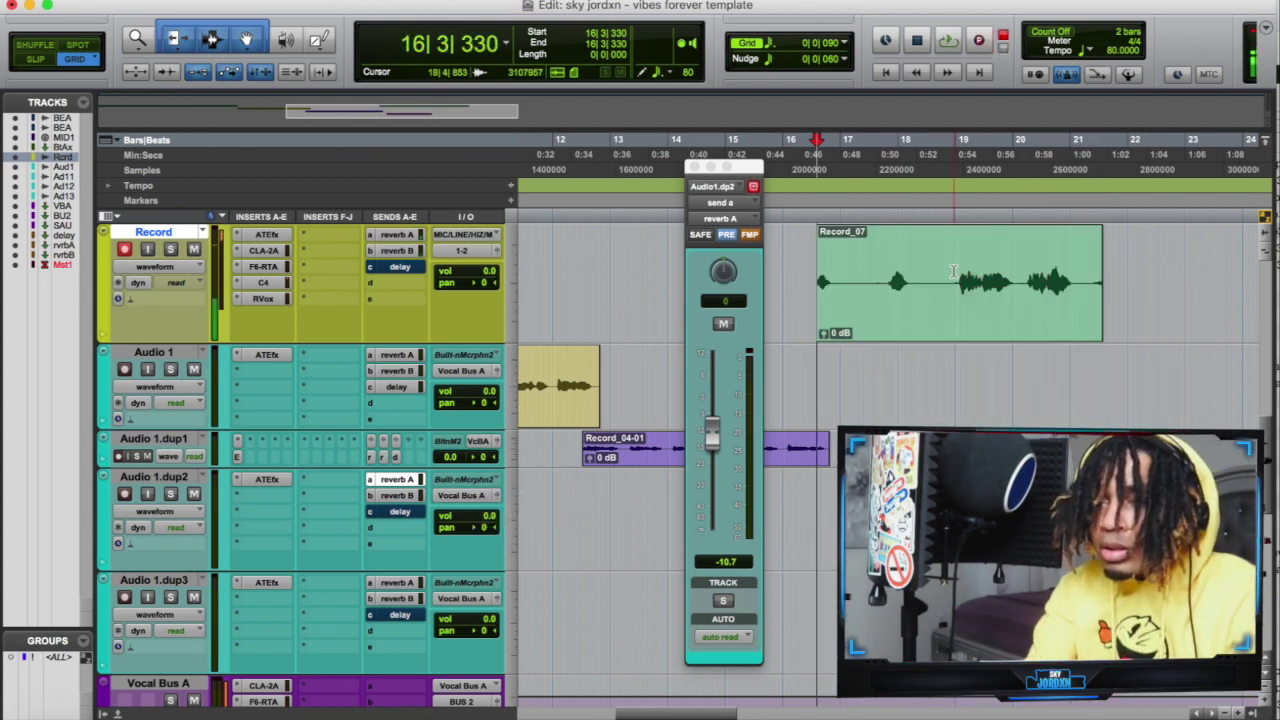
- Trim the start of the Record_07 clip to 18|4|810 and move it to Audio 1.dup3, ending it at 21|1|270
key("a")
left_click(1014, 337)
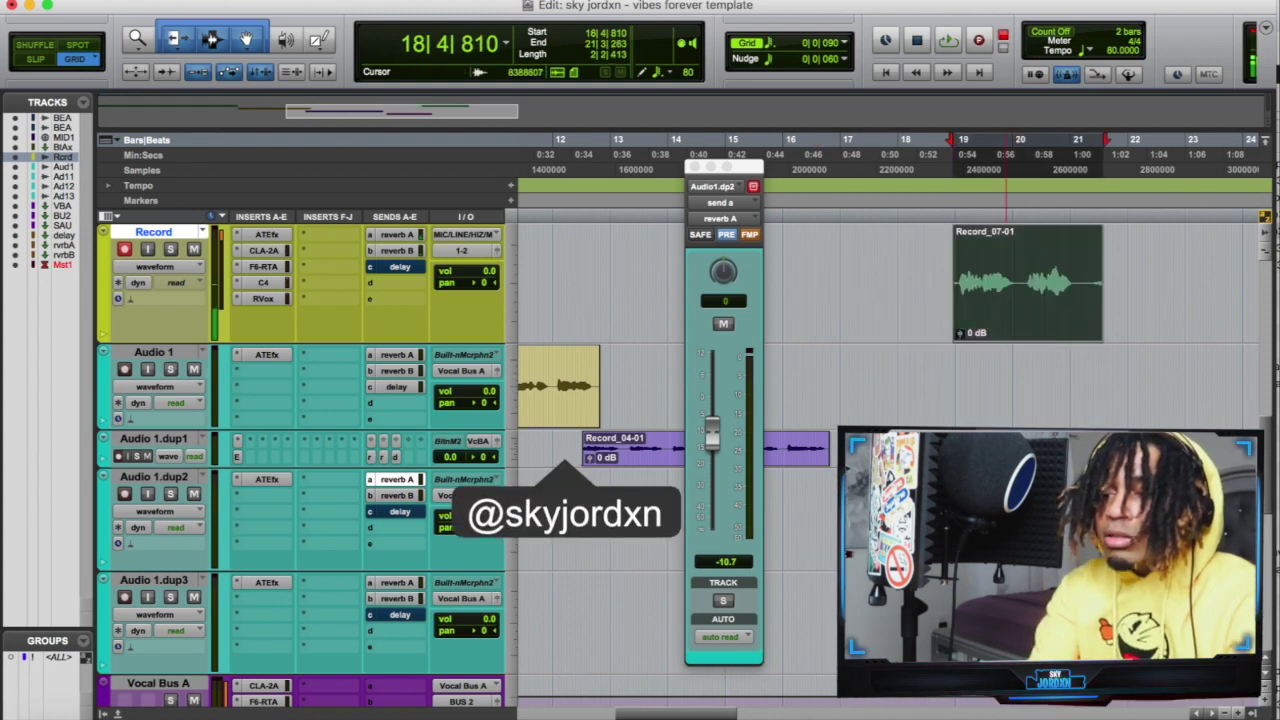
key("Delete")
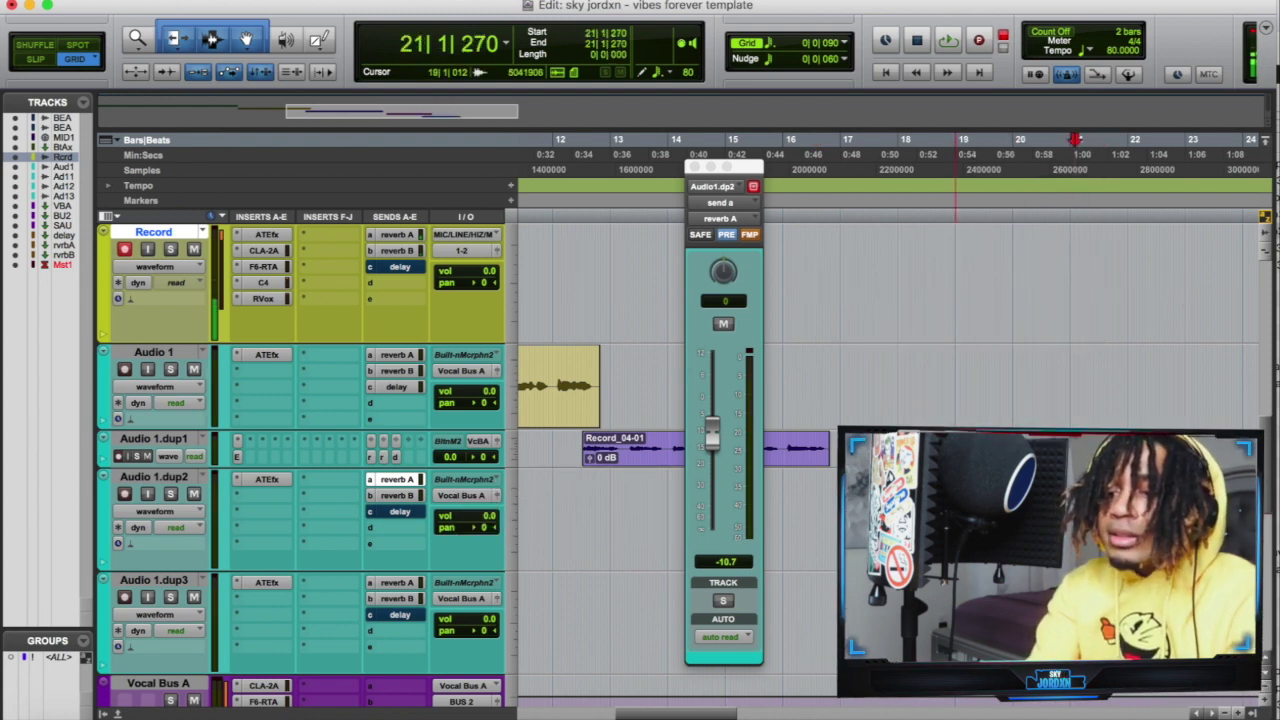
- Record another vocal take on the Record track from a playback start at 18|1|360
left_click(958, 280)
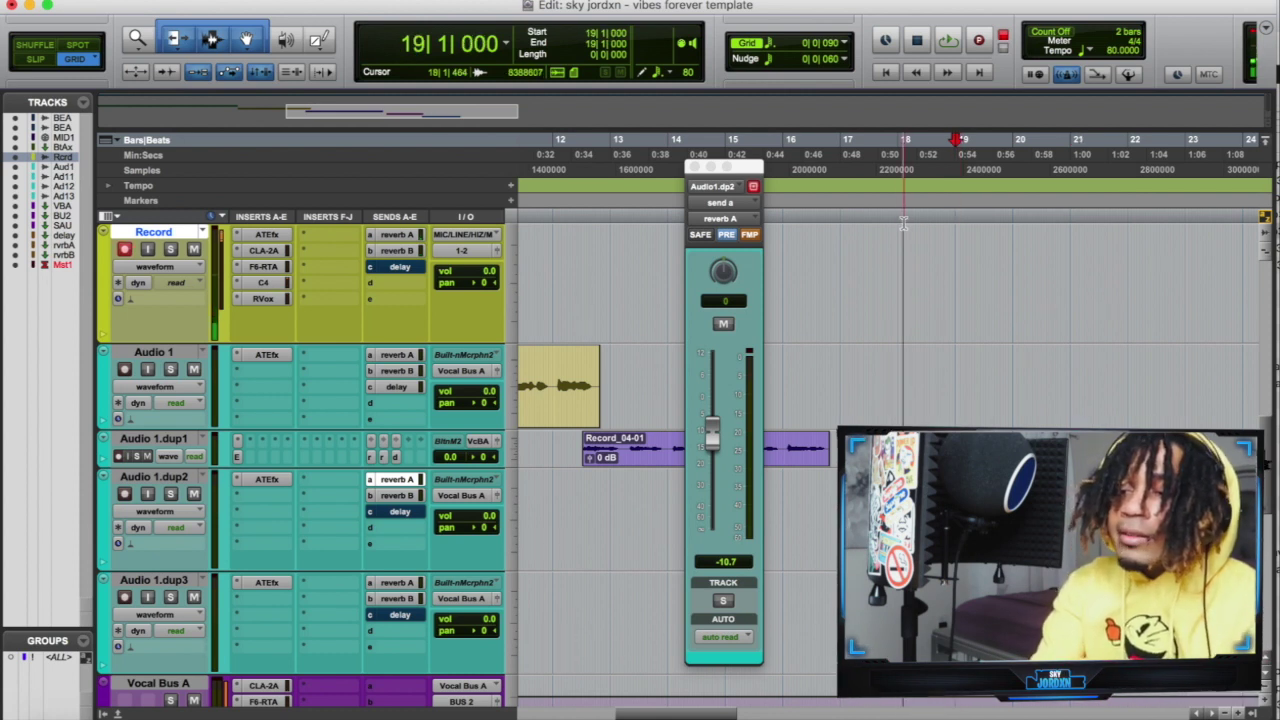
key("super+space")
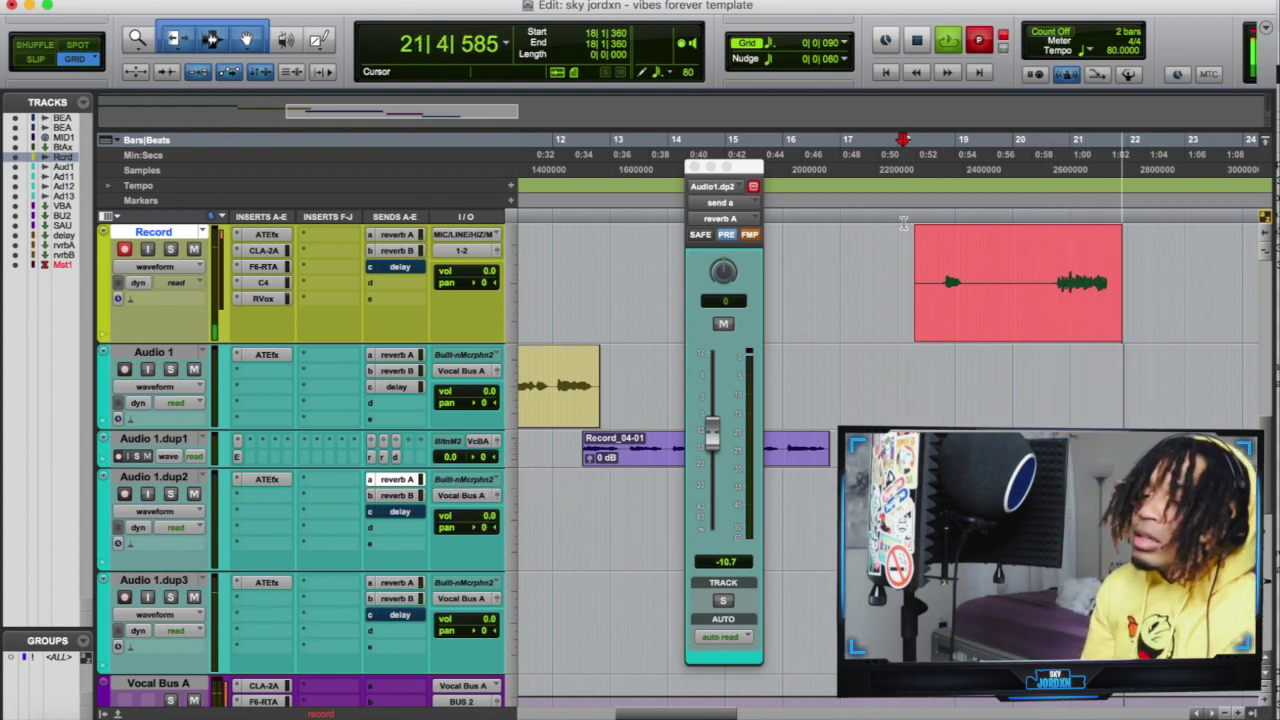
key("space")
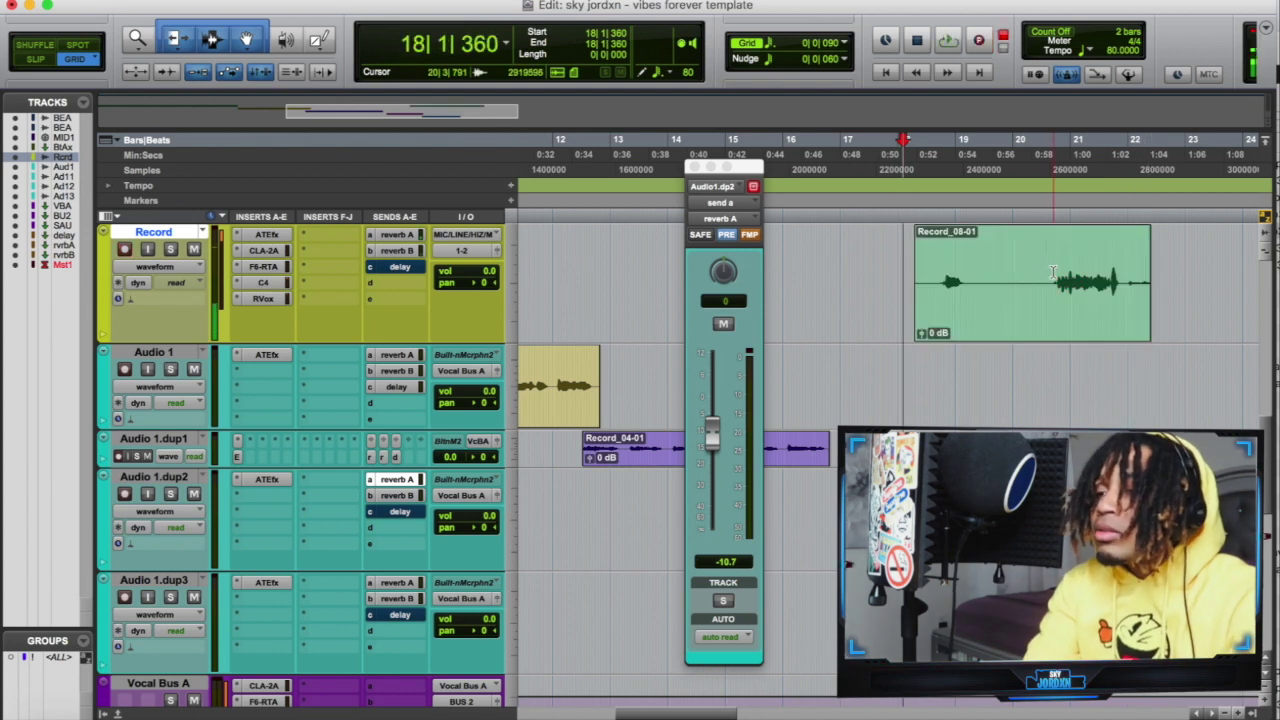
- Trim the start of the Record_08-01 clip to 20|3|690 and move it off the Record track, ending it at 21|4|630
left_click(1052, 272)
key("a")
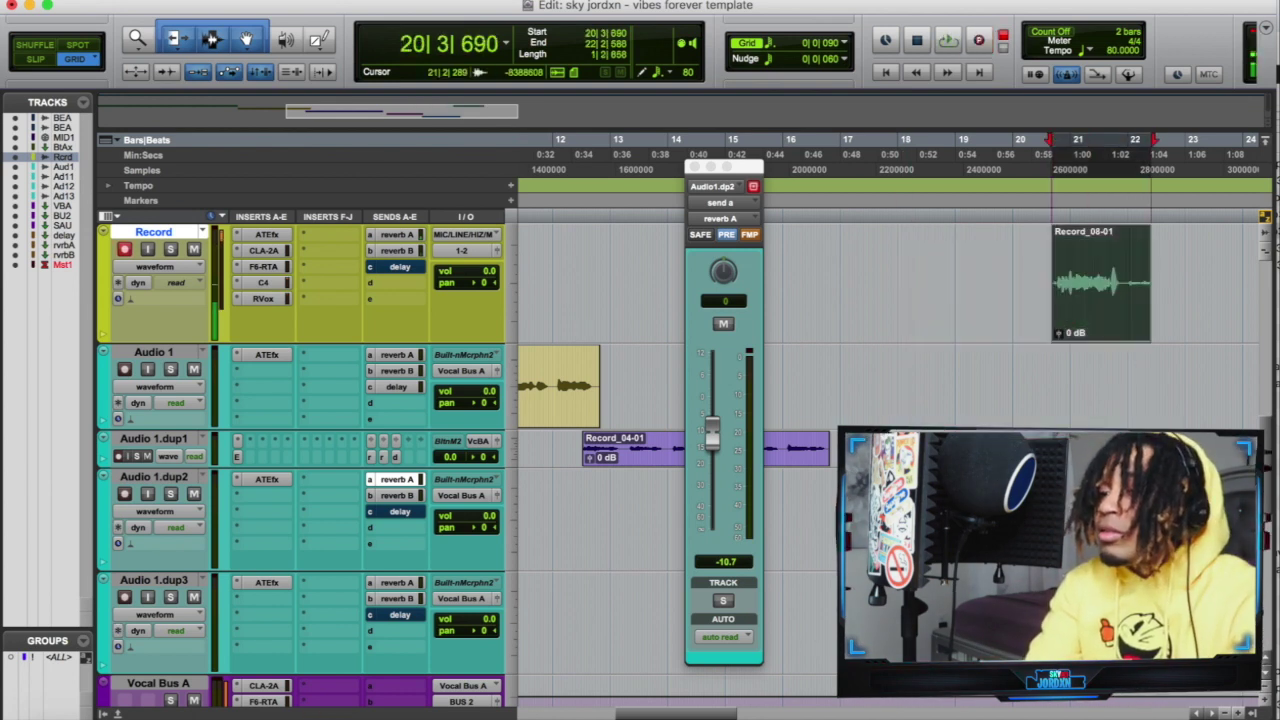
key("Delete")
left_click(1123, 266)
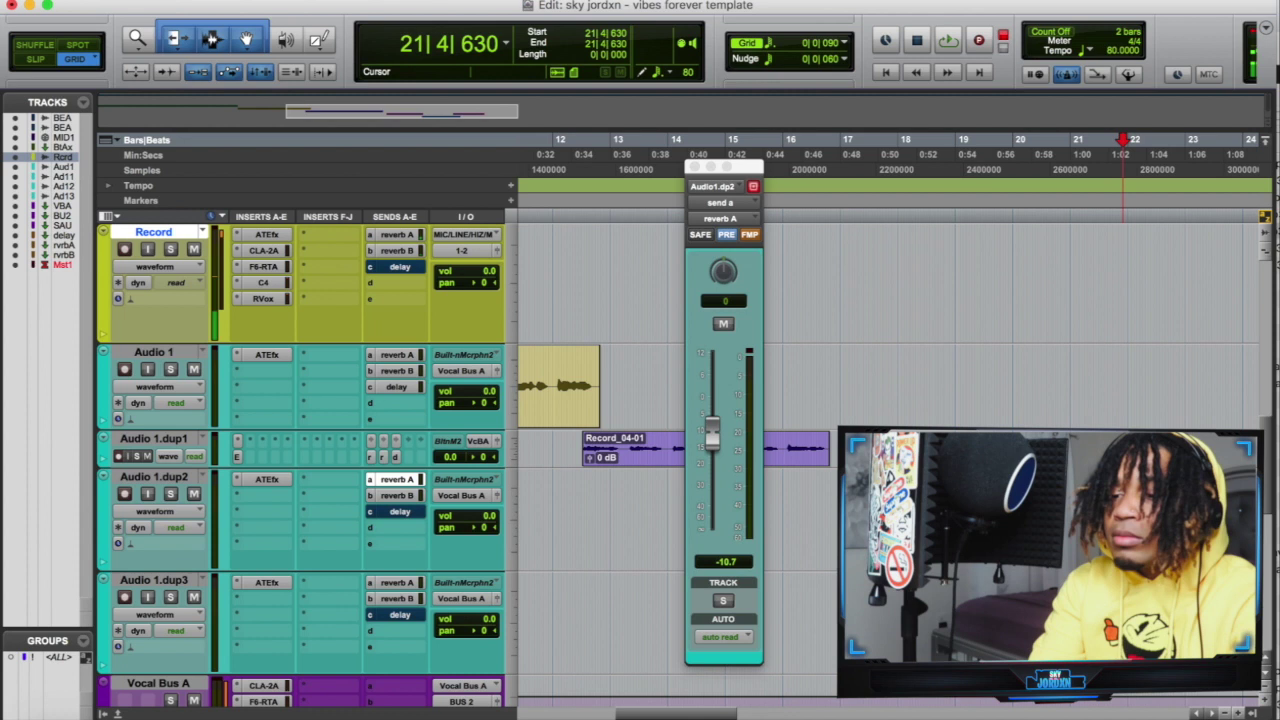
left_click(1037, 216)
key("super+space")
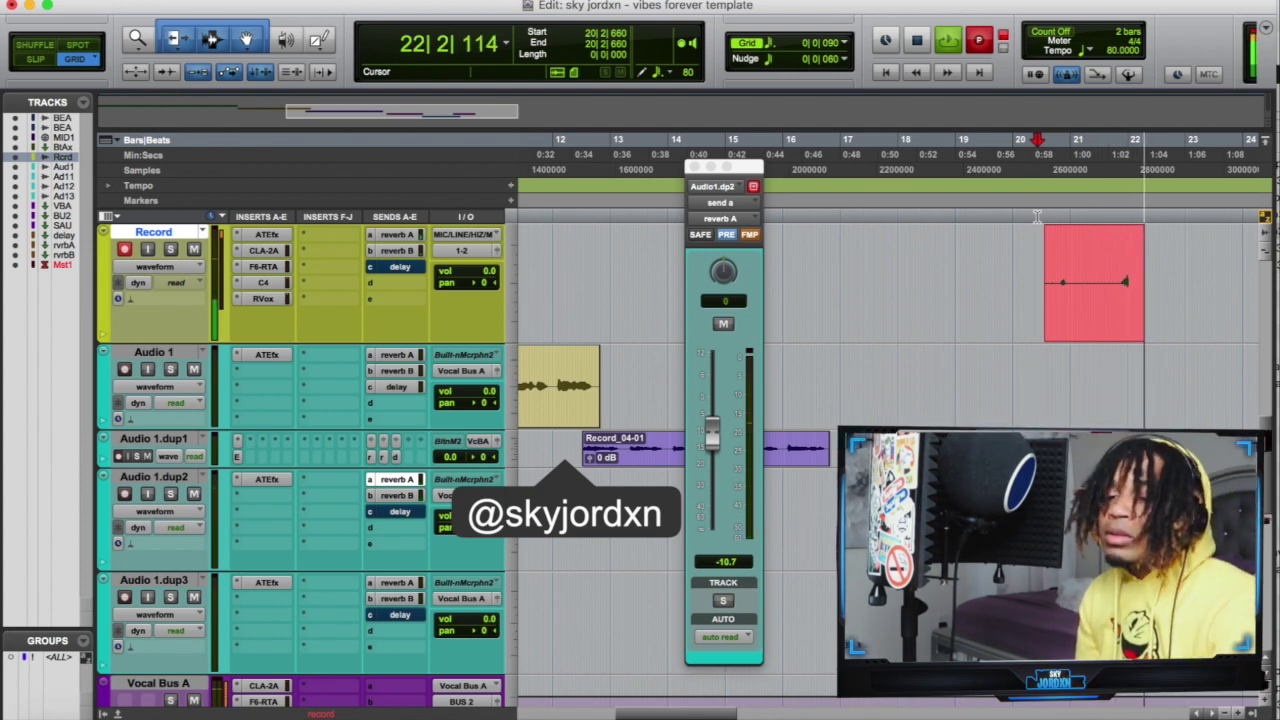
key("super+period")
key("super+space")
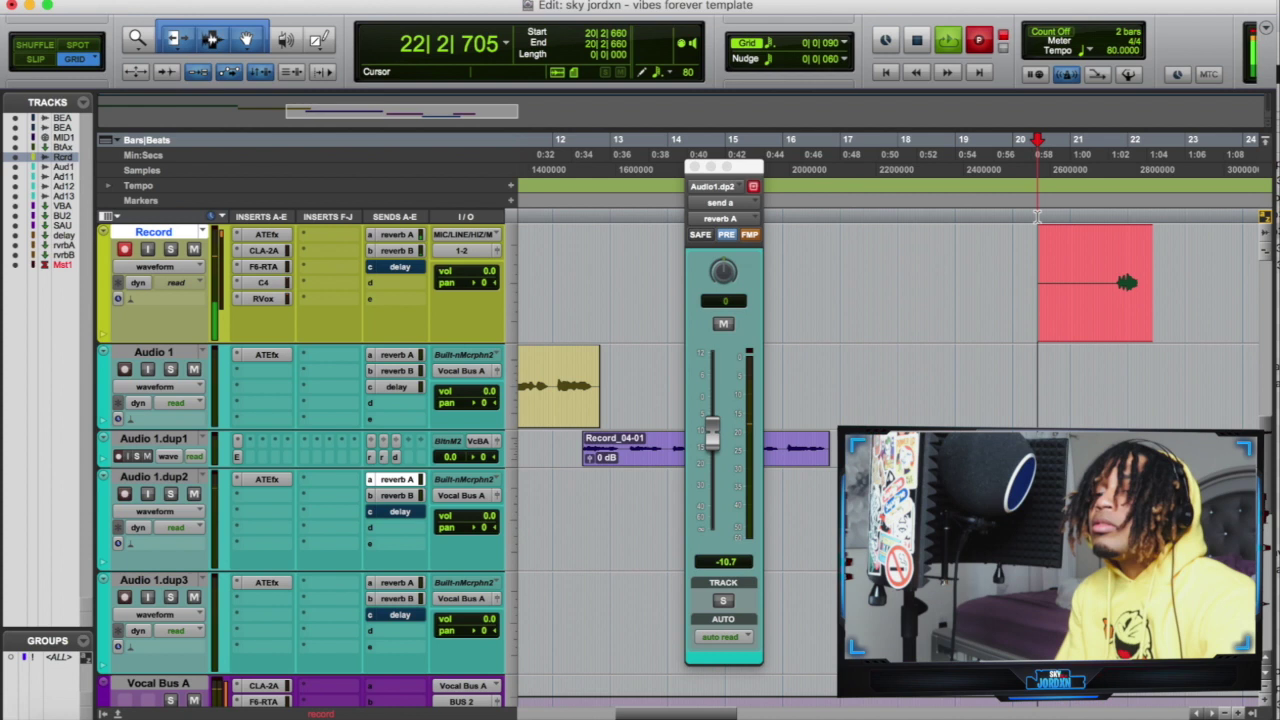
key("super+period")
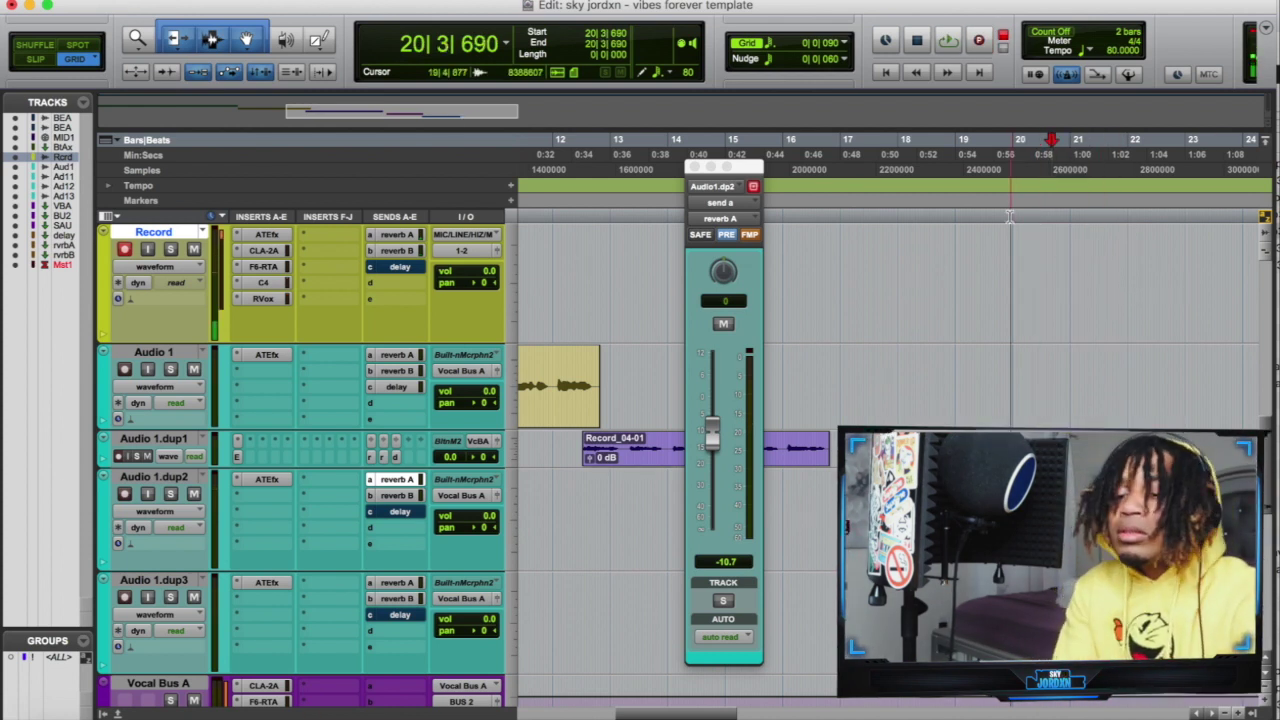
- Record a replacement vocal take on the Record track from 19|4|810 and stop after bar 23 begins
key("super+space")
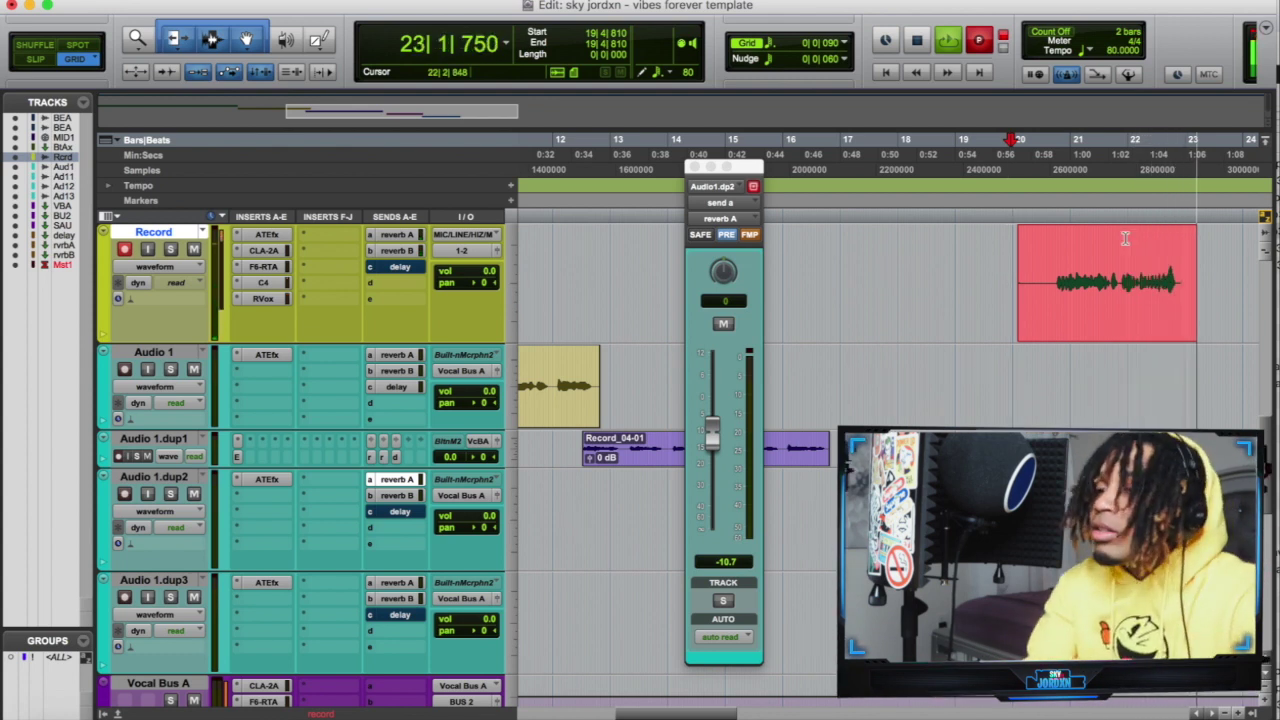
key("space")
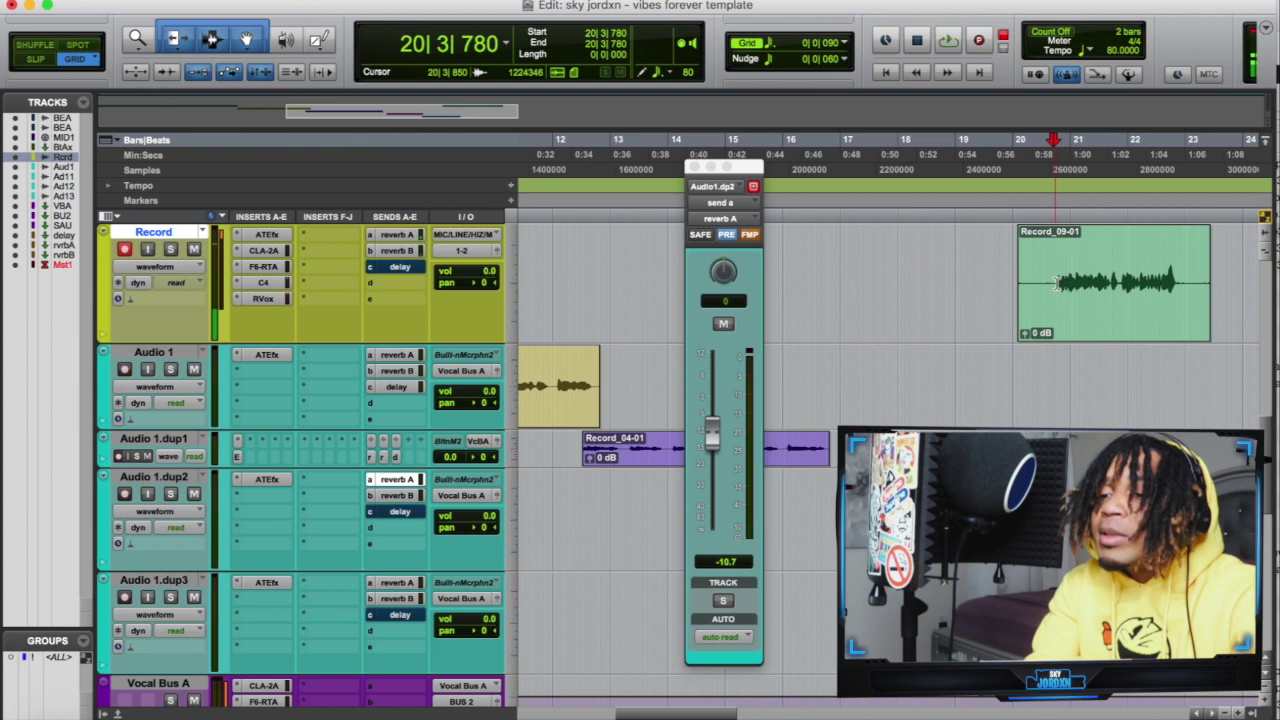
- Trim the start of the Record_09-01 clip to 20|3|780 and move it to Audio 1.dup2, ending it at 22|4|630
key("a")
left_click_drag(1094, 340, 1097, 399)
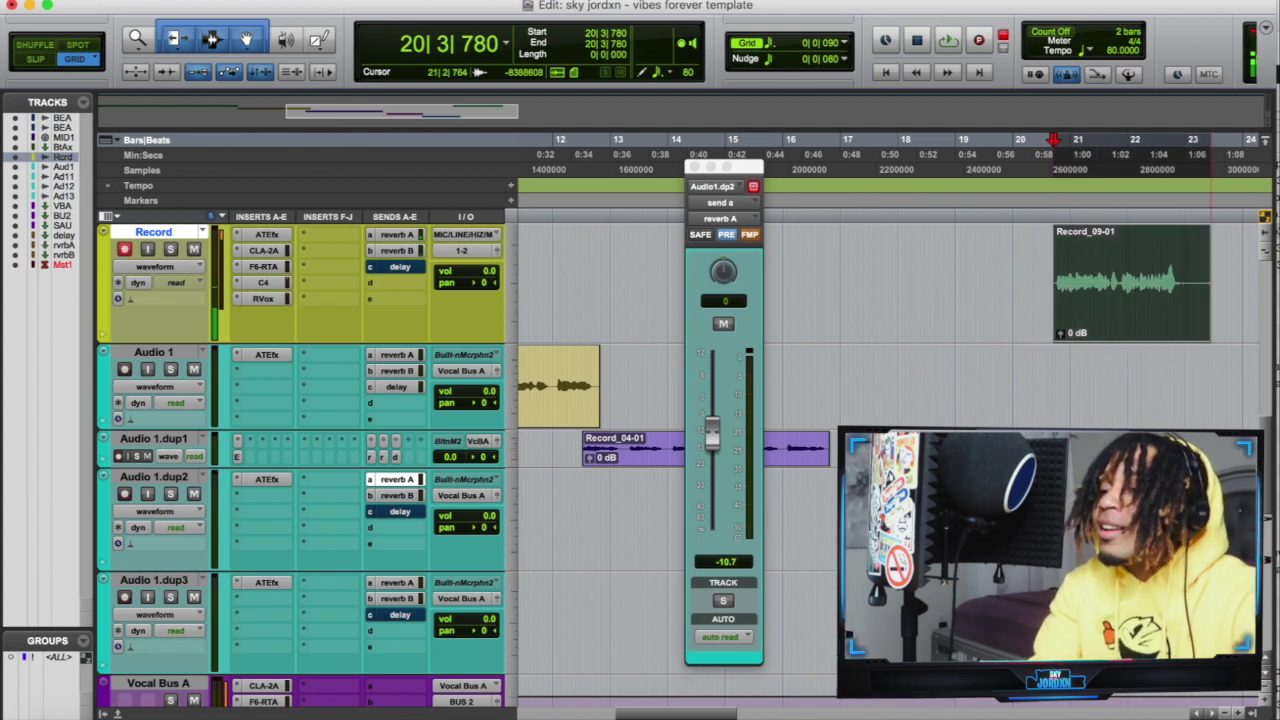
key("Delete")
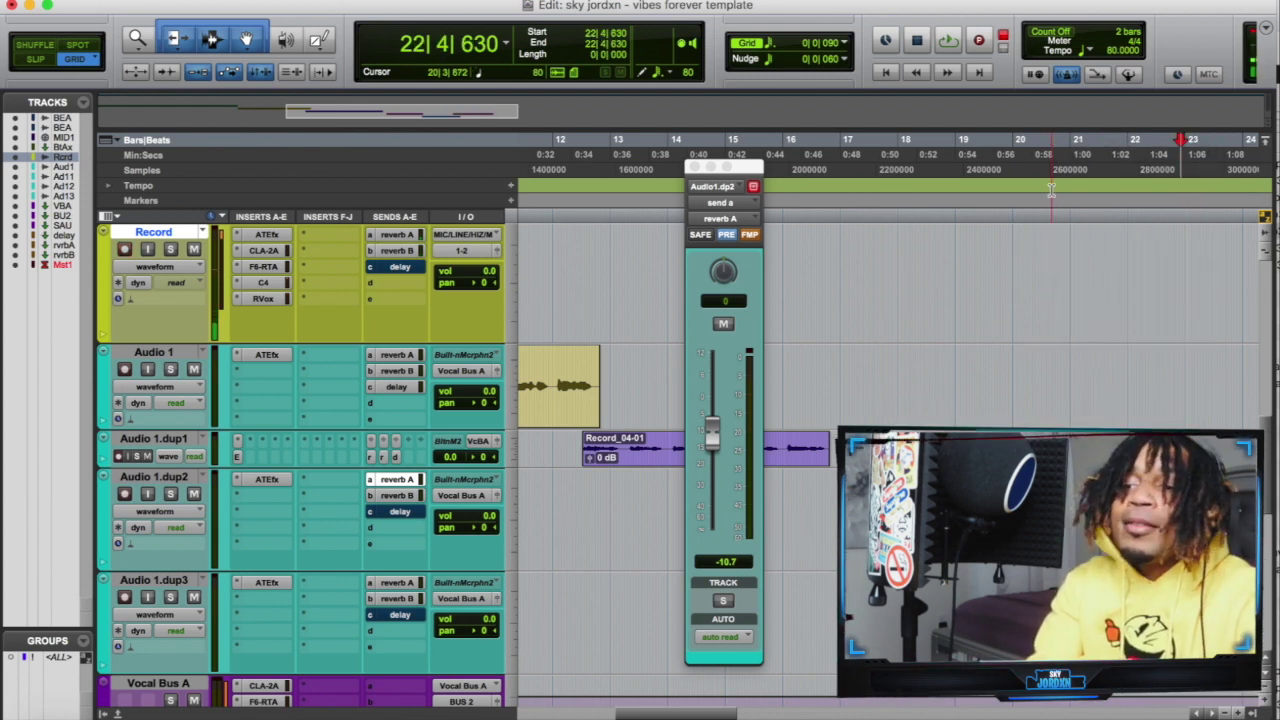
- Play the vocals back from 20|1|630 and 20|1|450 while setting the reverb B send of Audio 1.dup2 to -14.2
key("space")
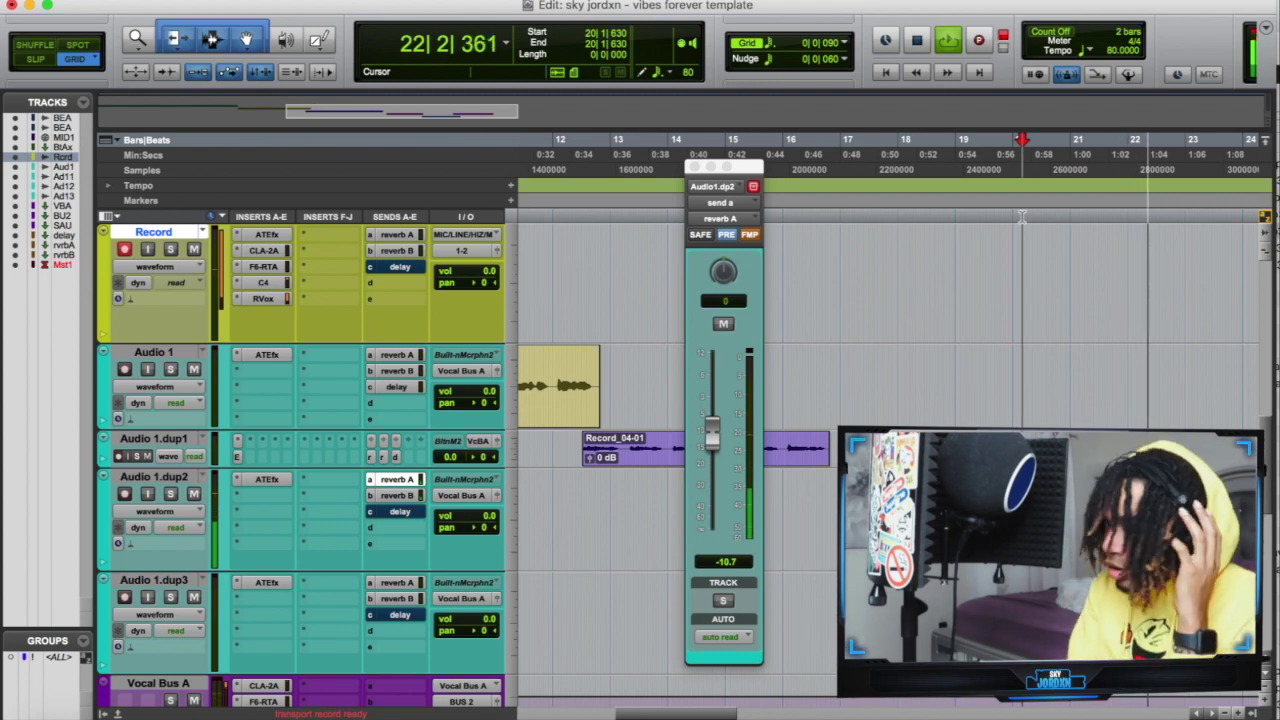
left_click(398, 496)
left_click_drag(711, 420, 711, 462)
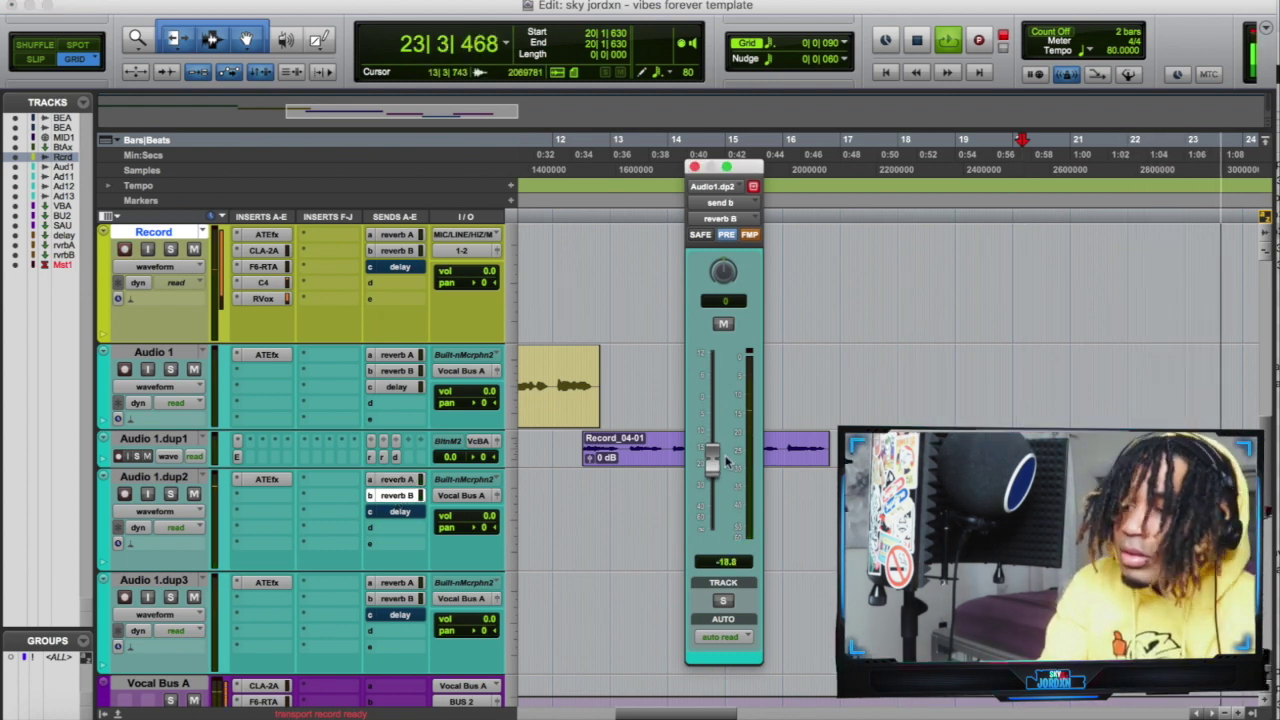
left_click(1020, 218)
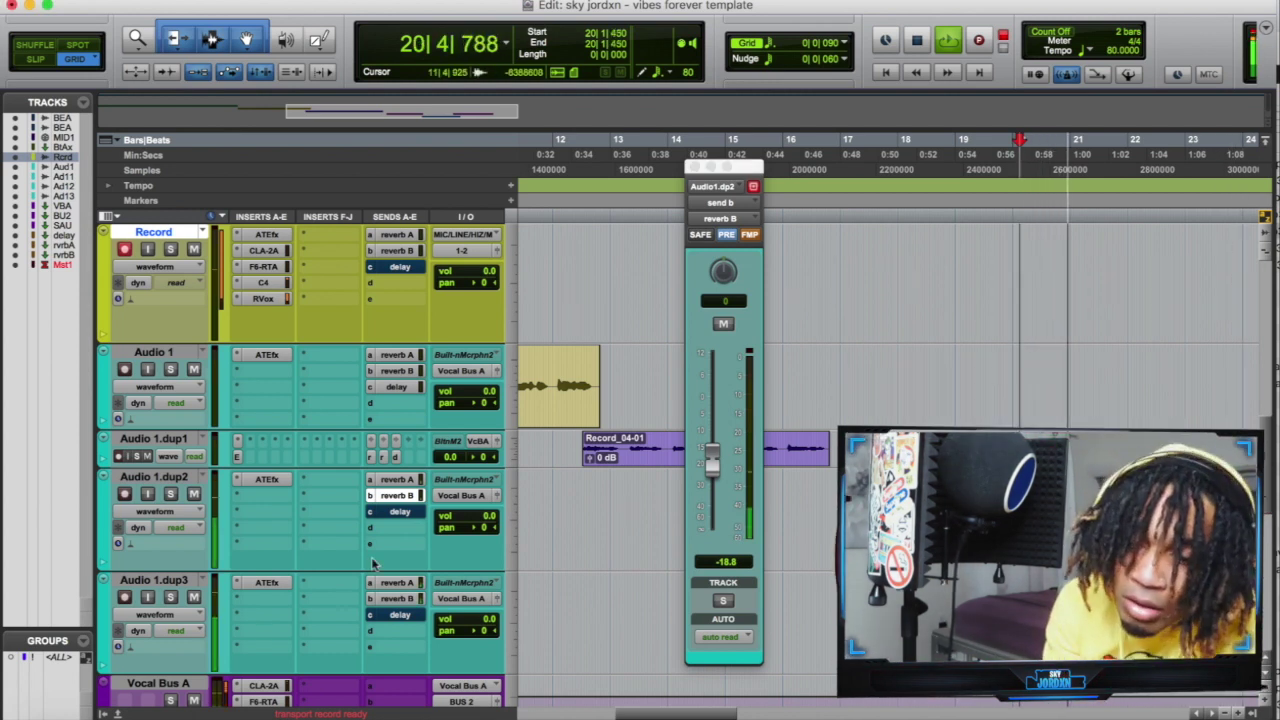
left_click(398, 598)
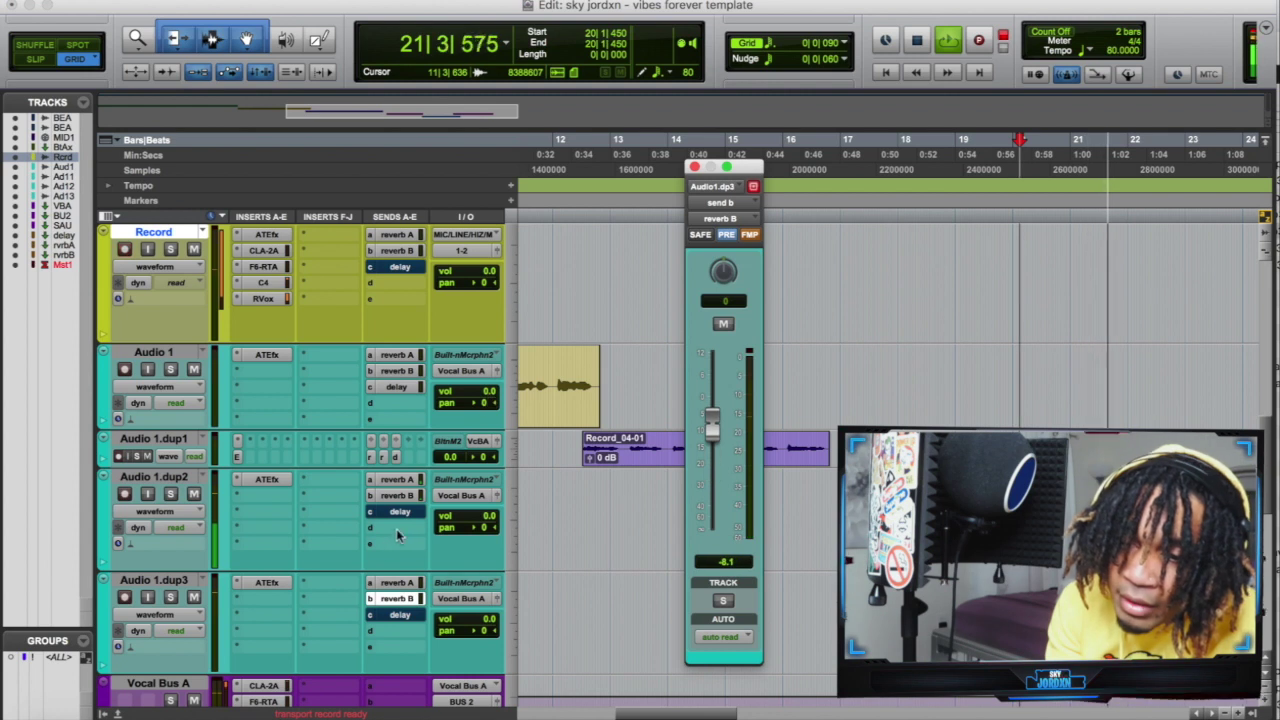
left_click(398, 495)
left_click_drag(710, 465, 712, 449)
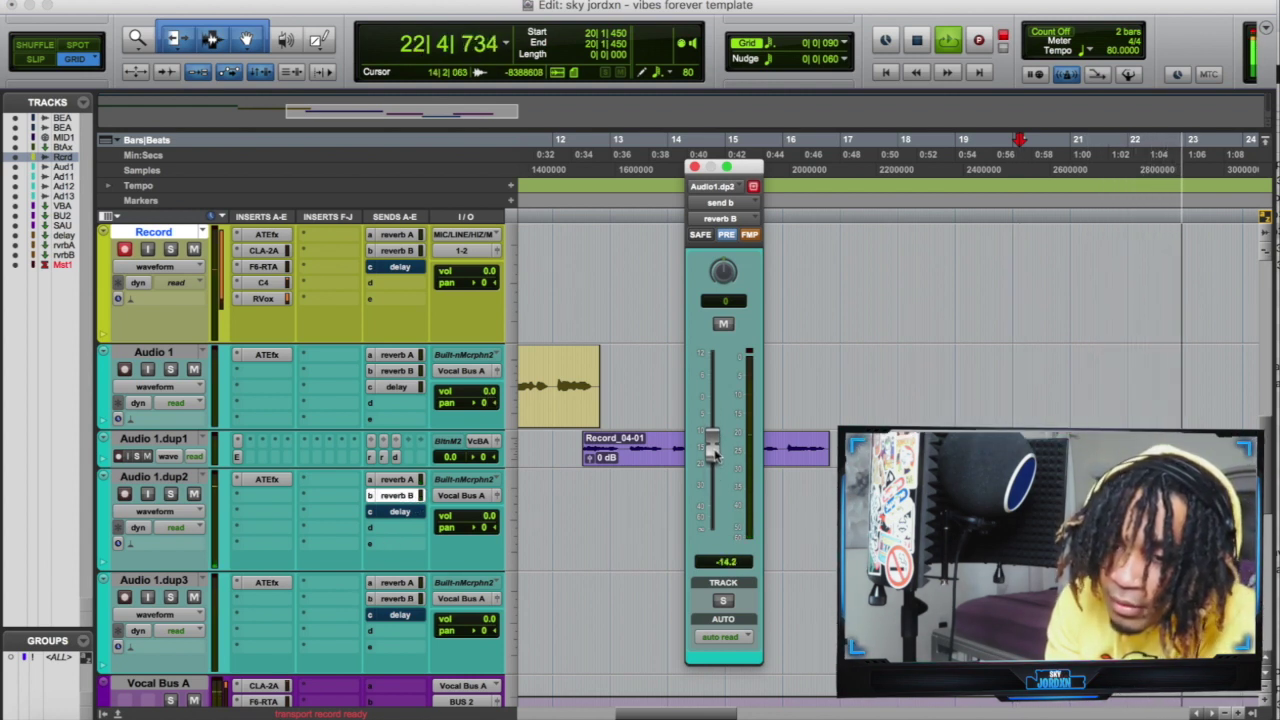
- Play back from 16|3|870, set the reverb B send of Audio 1.dup3 to -12.3 and open its reverb A send
key("space")
key("space")
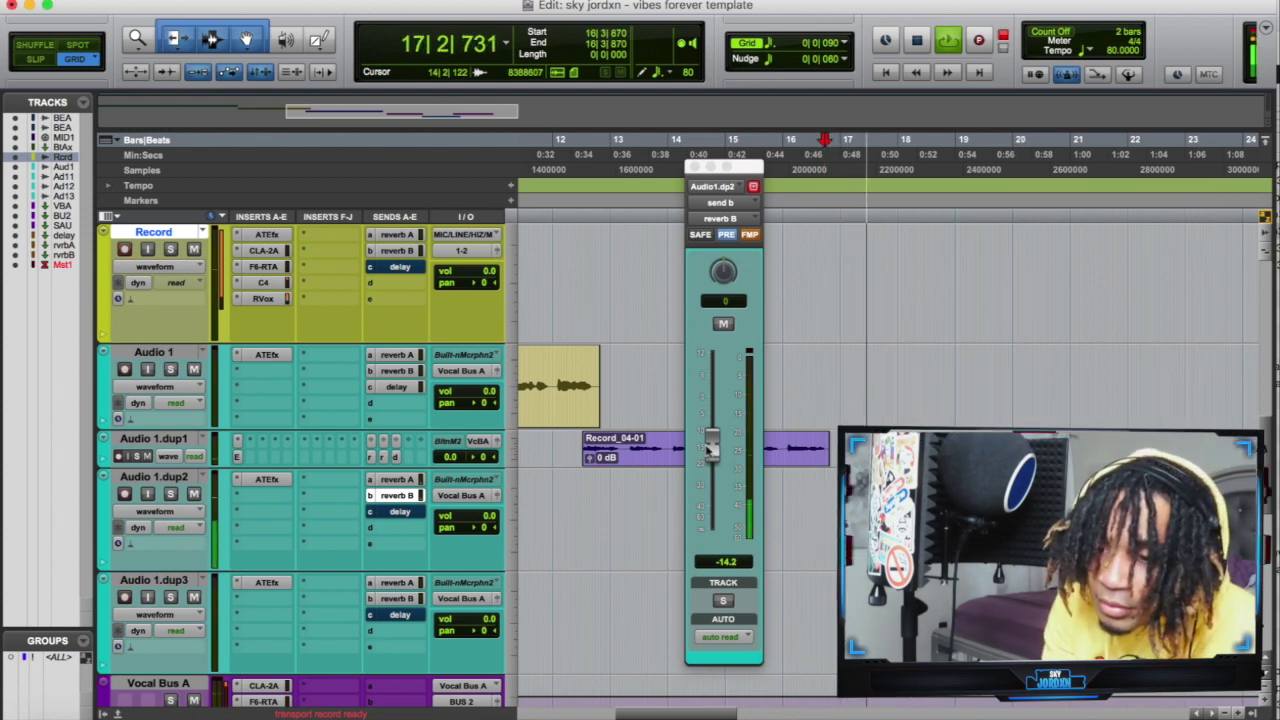
mouse_move(712, 447)
left_mouse_down()
mouse_move(712, 430)
mouse_move(712, 446)
left_mouse_up()
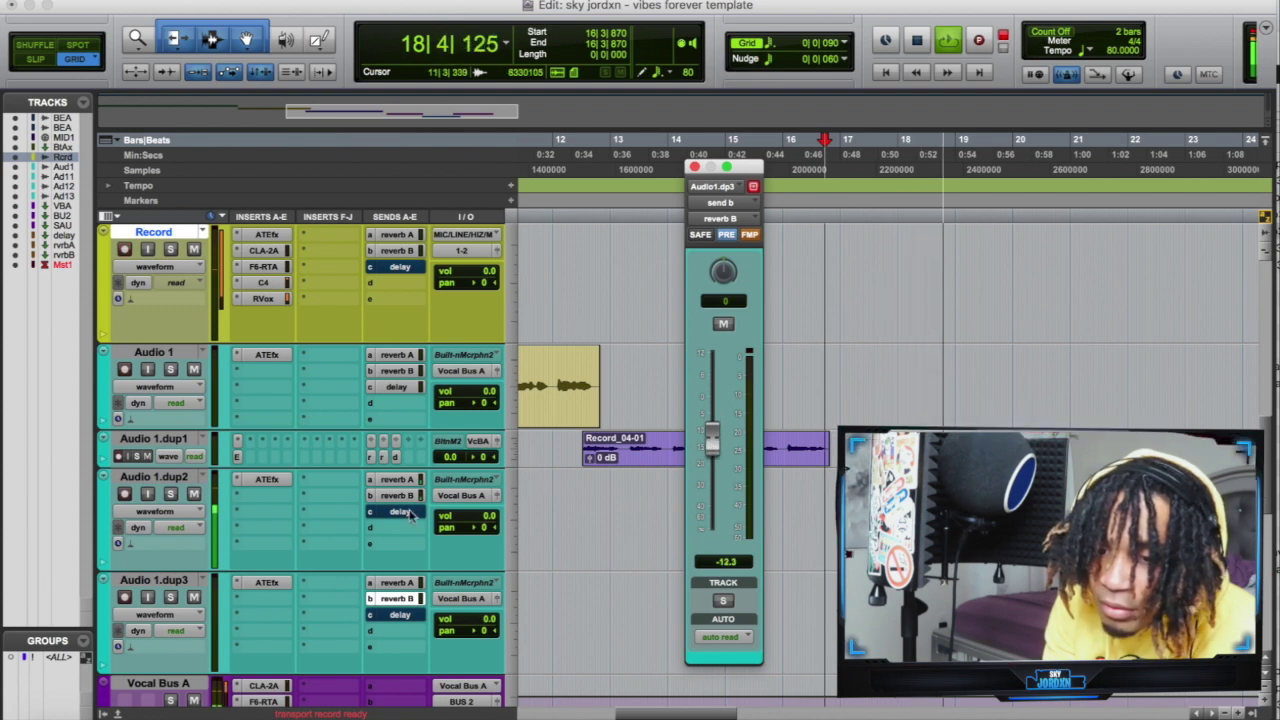
left_click(396, 582)
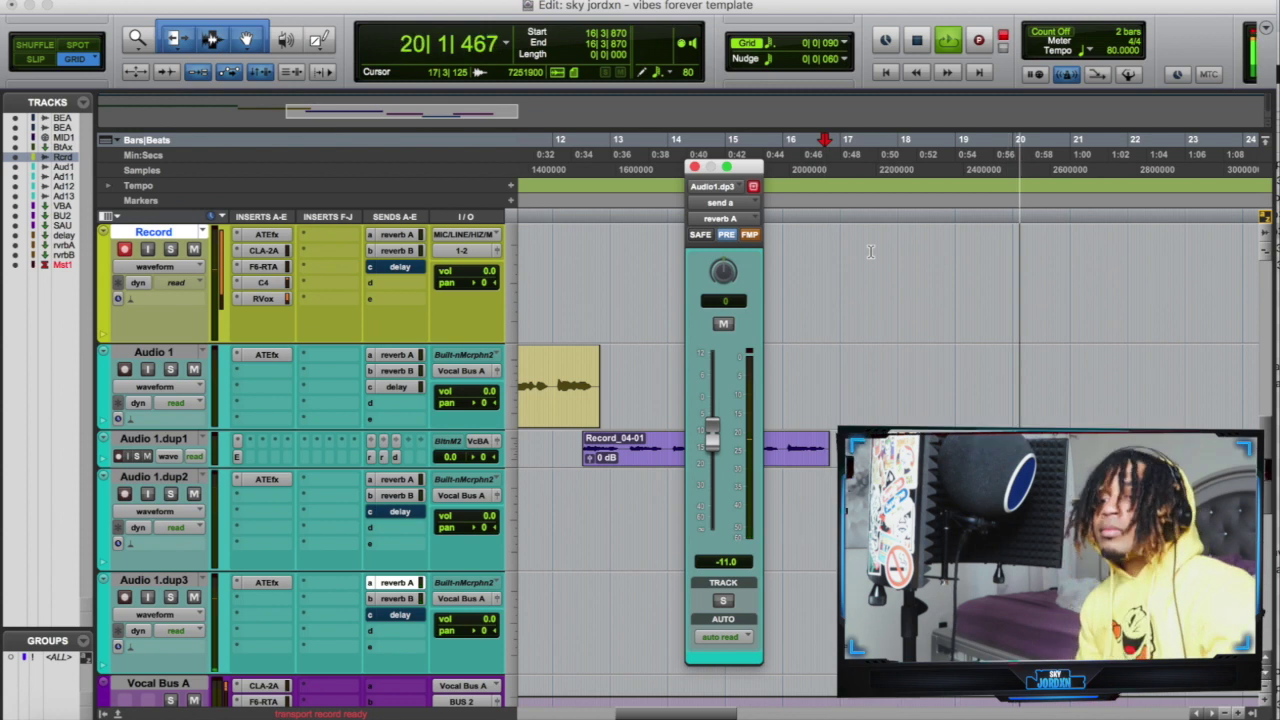
- Punch in a new take on the Record track at about bar 20 during playback and stop after bar 24
key("super+space")
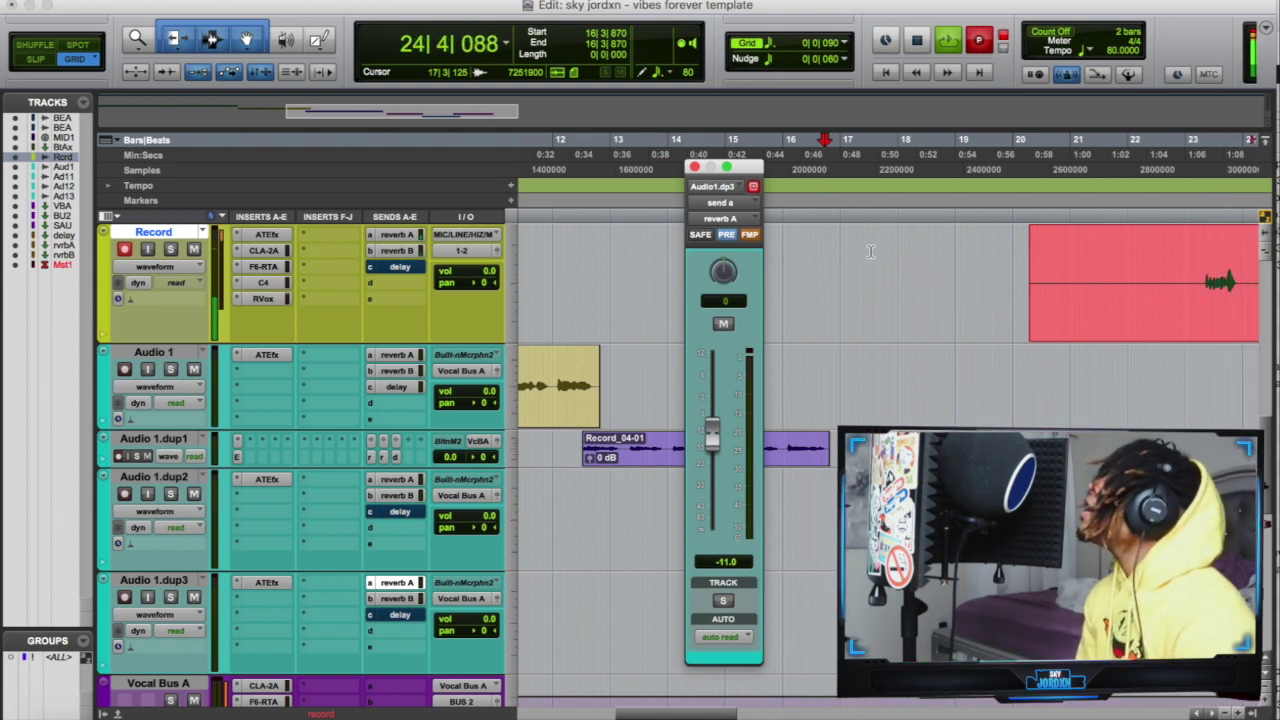
key("space")
- Trim the start of the Record_10-01 clip to 23|1|630 and move it off the Record track to the Audio tracks
left_click(1195, 280)
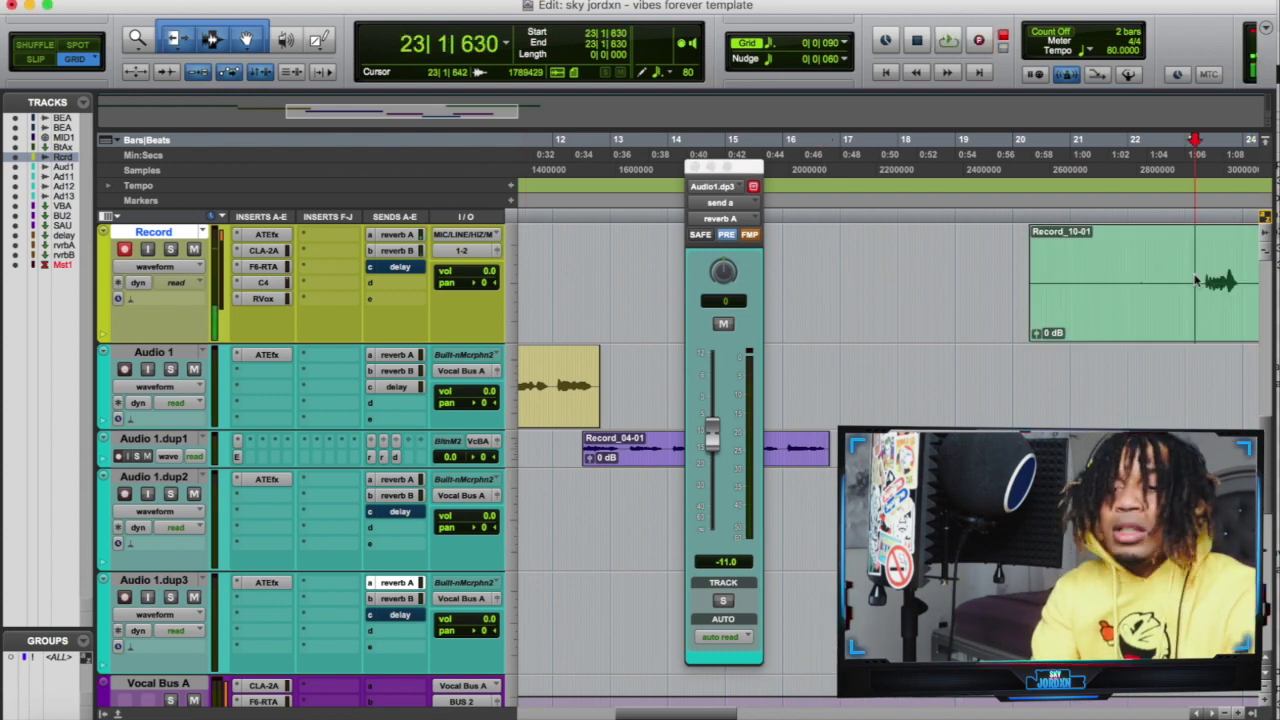
key("a")
left_click(1222, 328)
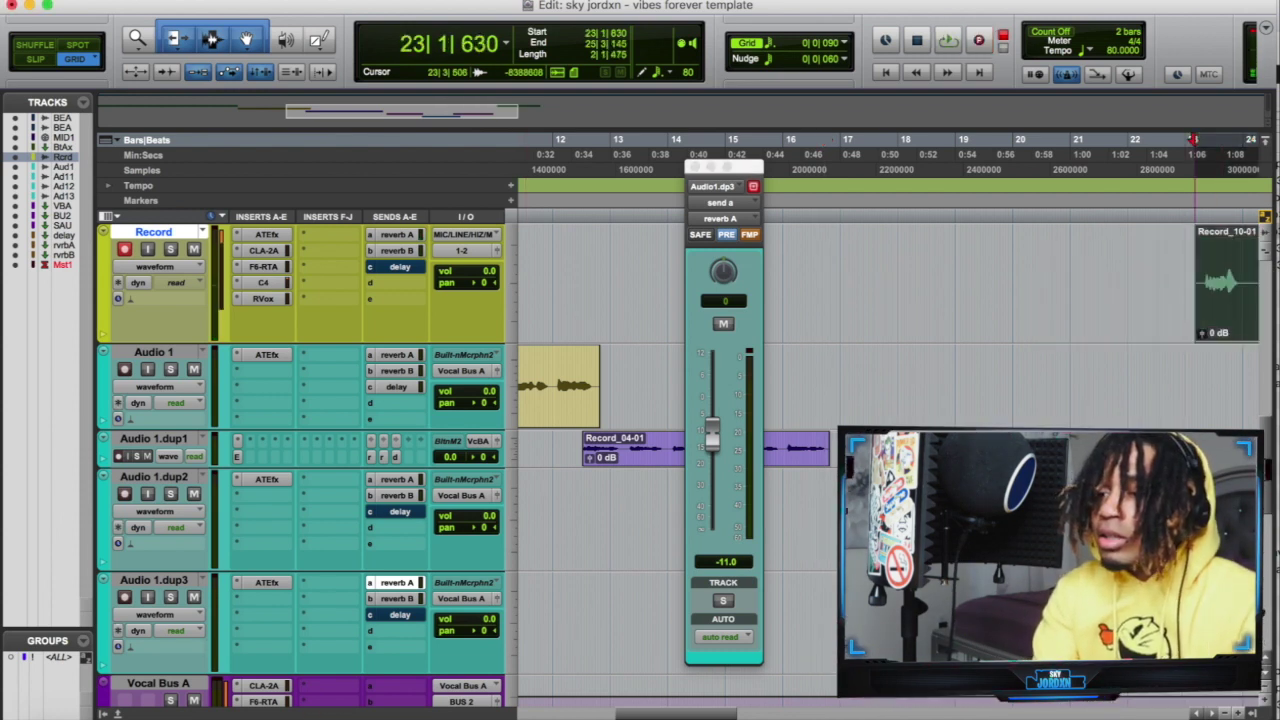
key("Delete")
- Play the vocals back from 22|1|900 and inspect the newly placed clips between bars 21 and 25 up close
left_click(1141, 235)
key("space")
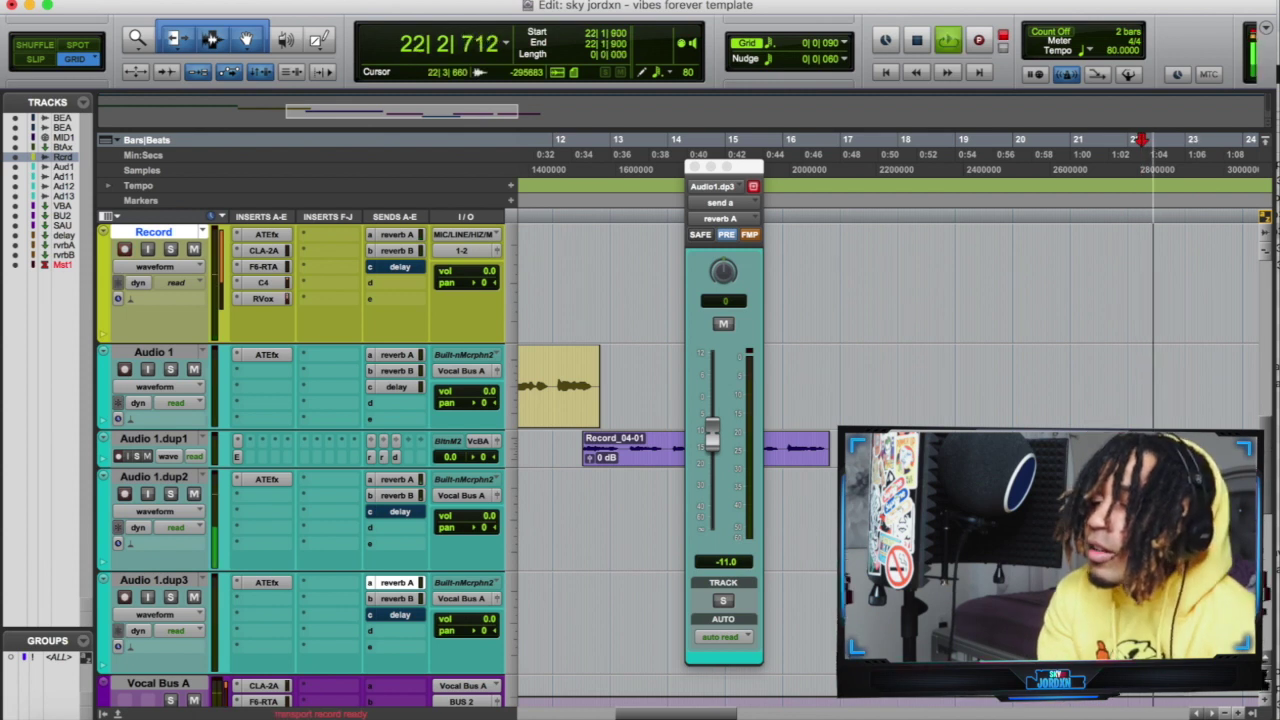
scroll(1163, 300, "left", 5)
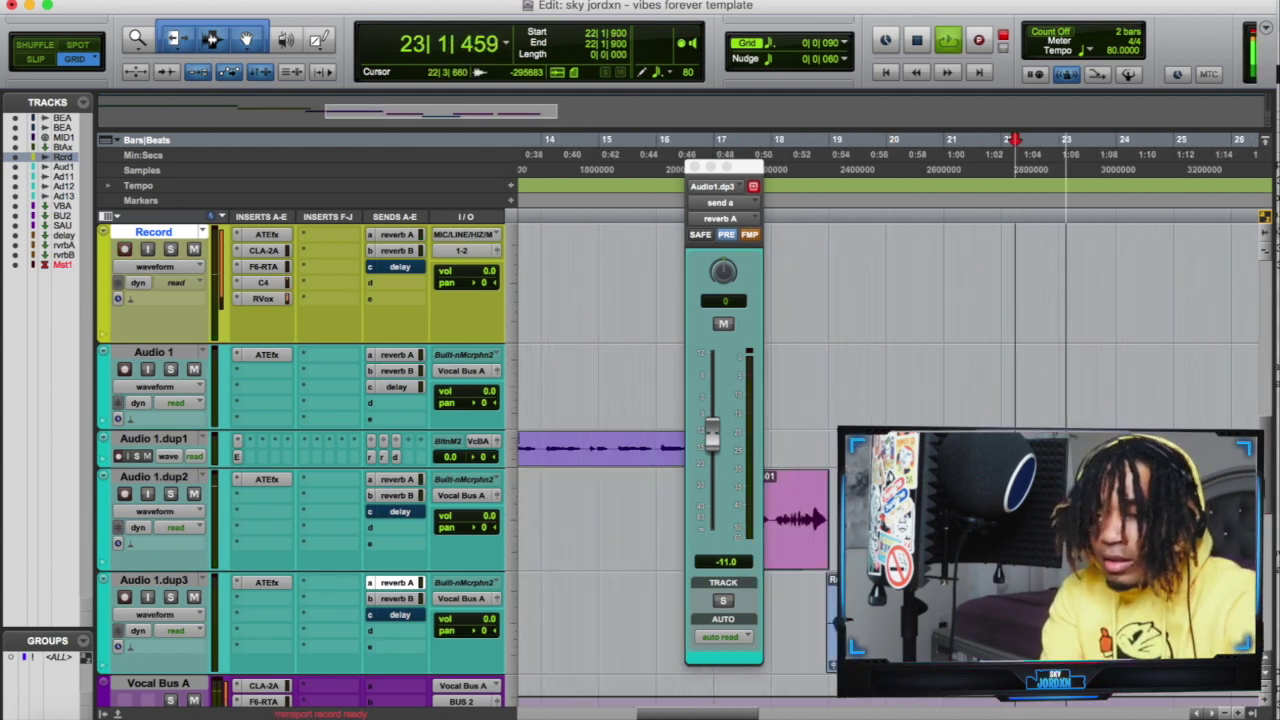
key("t")
key("t")
key("t")
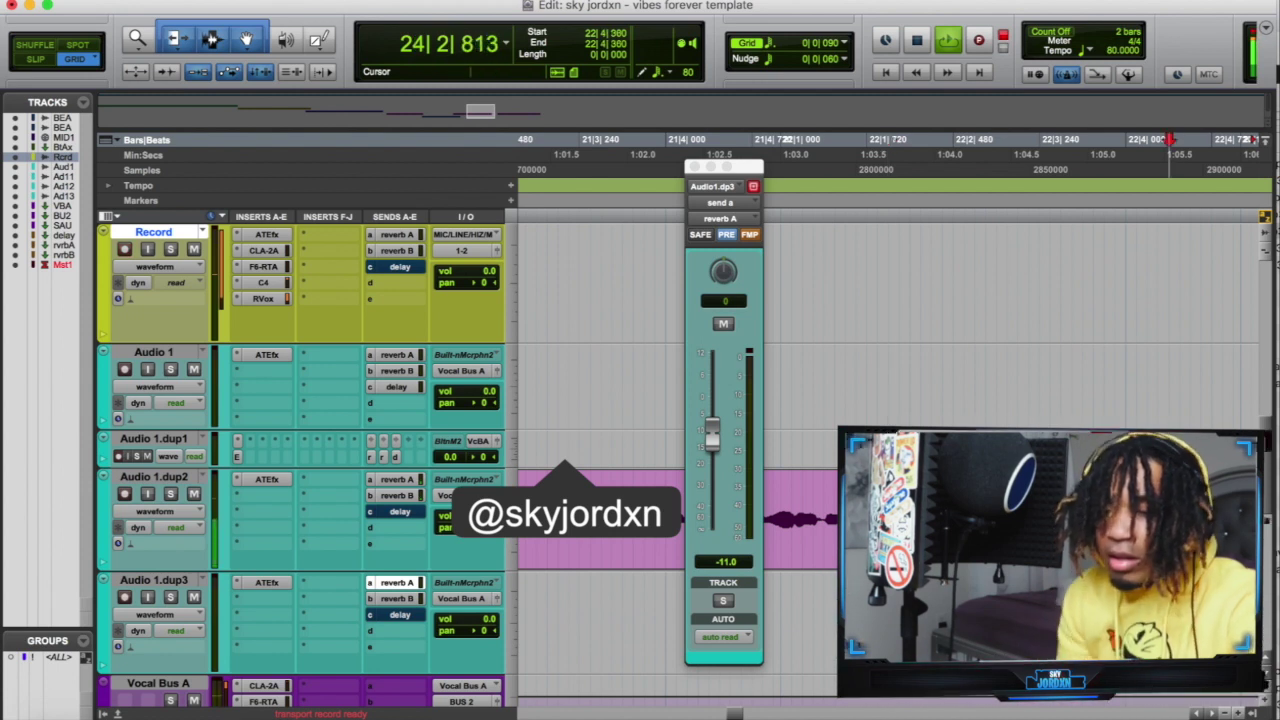
key("r")
key("r")
key("r")
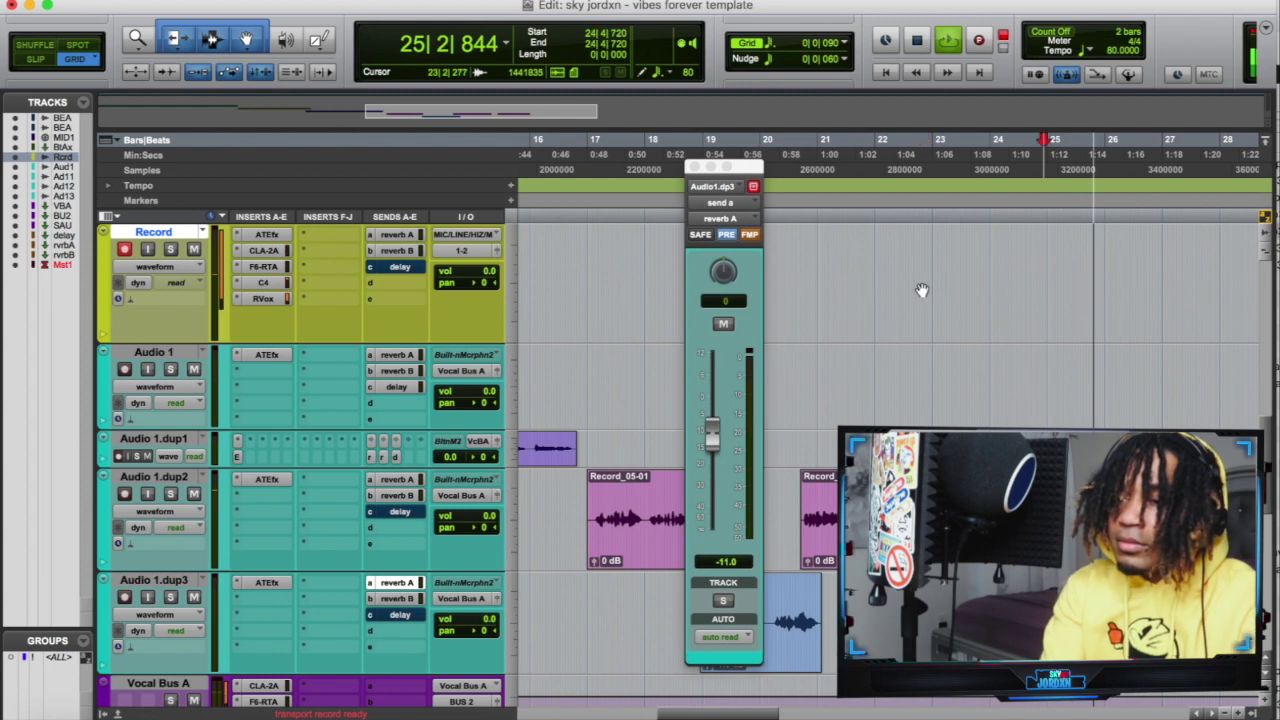
- Punch in a take on the Record track at 22|2|195, stop it in bar 25 and move the clip to Audio 1.dup3
left_click(879, 220)
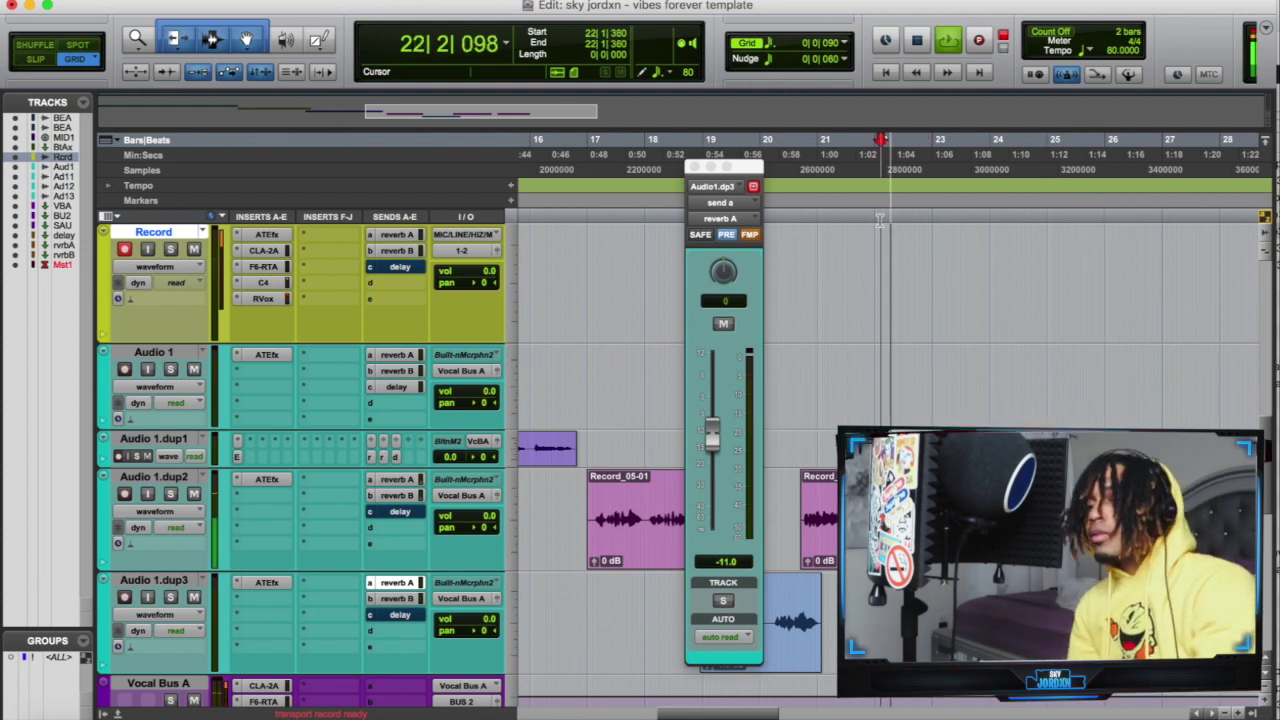
key("super+space")
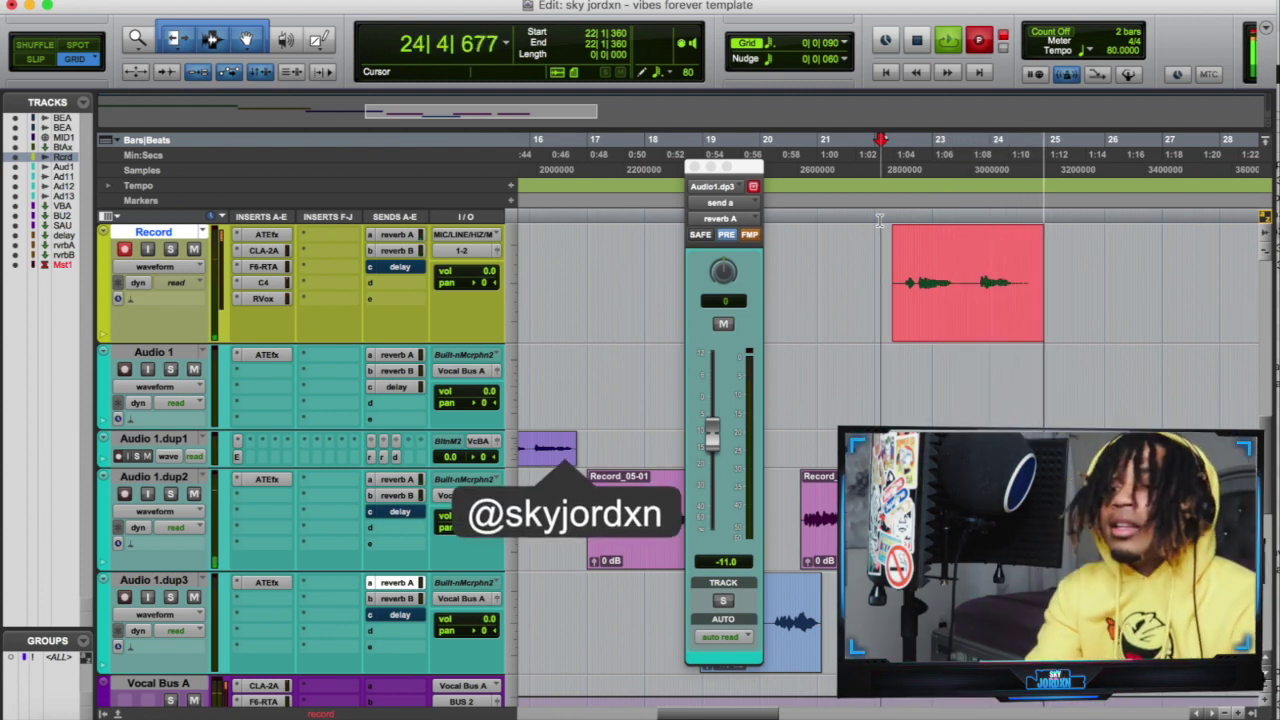
key("super+period")
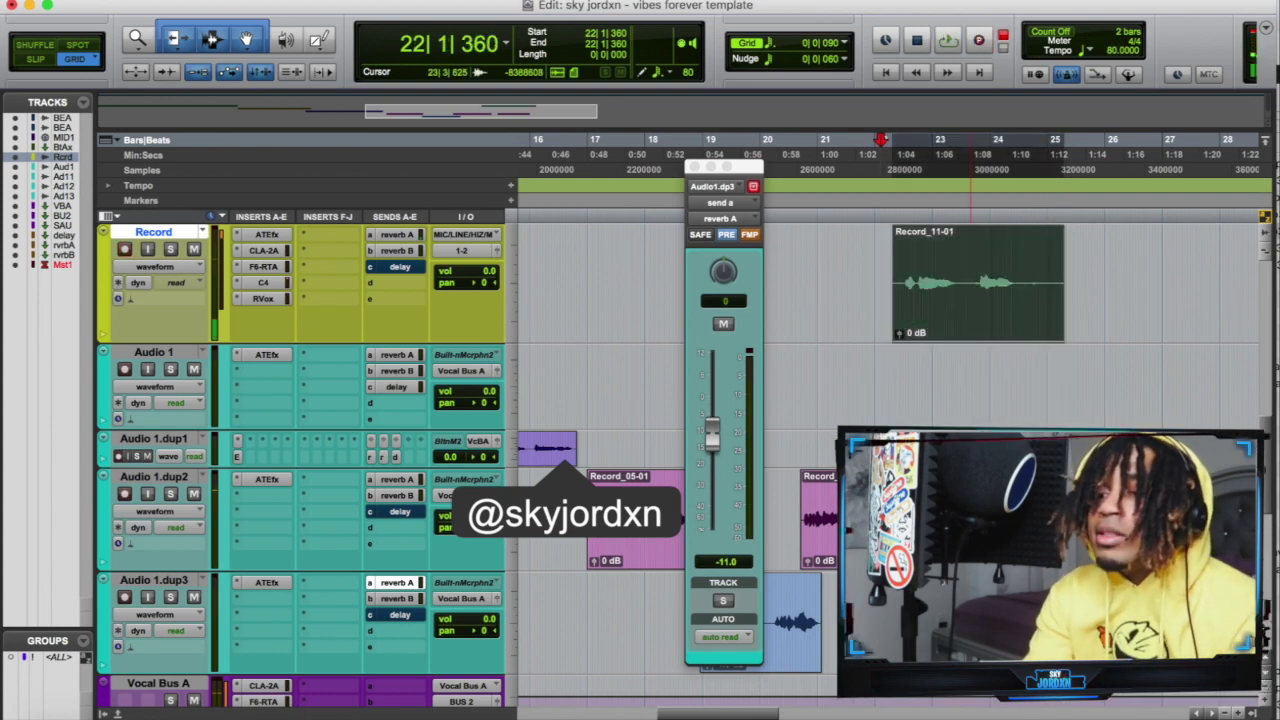
key("super+z")
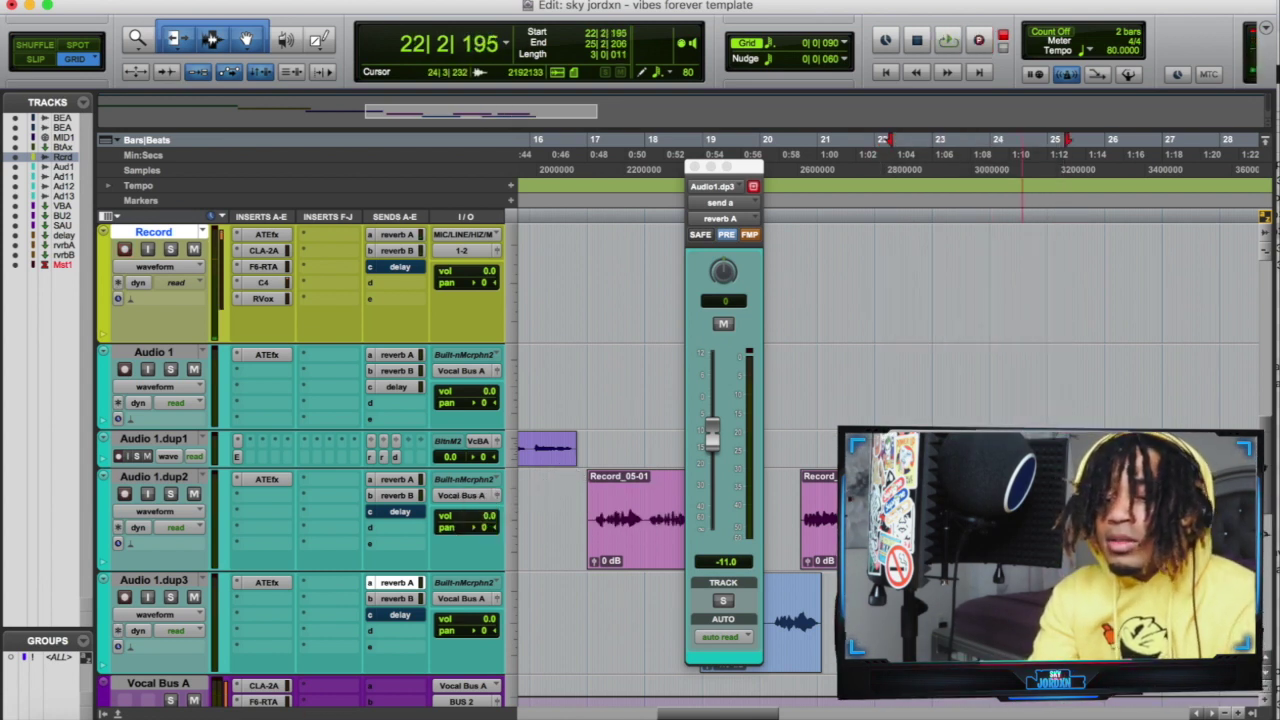
- Play back from 21|4|900, punch in a take on the Record track in bar 22 and discard it at about bar 28
left_click(874, 216)
key("space")
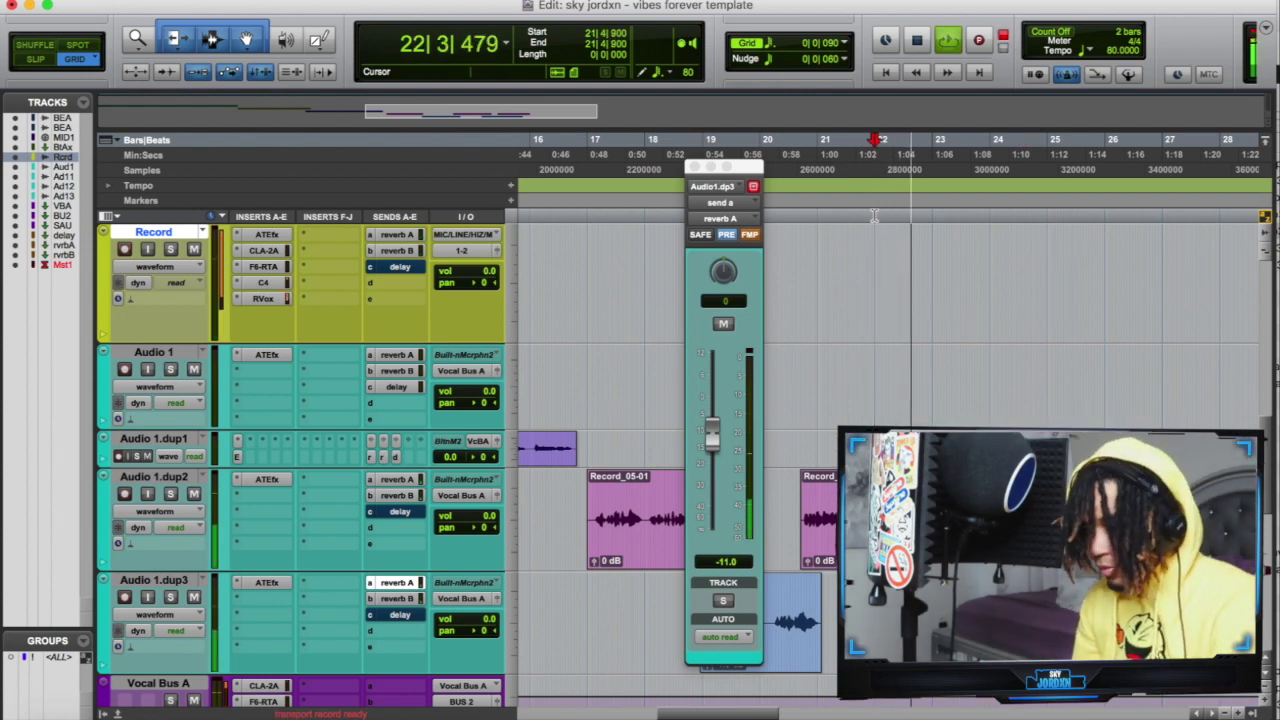
key("super+space")
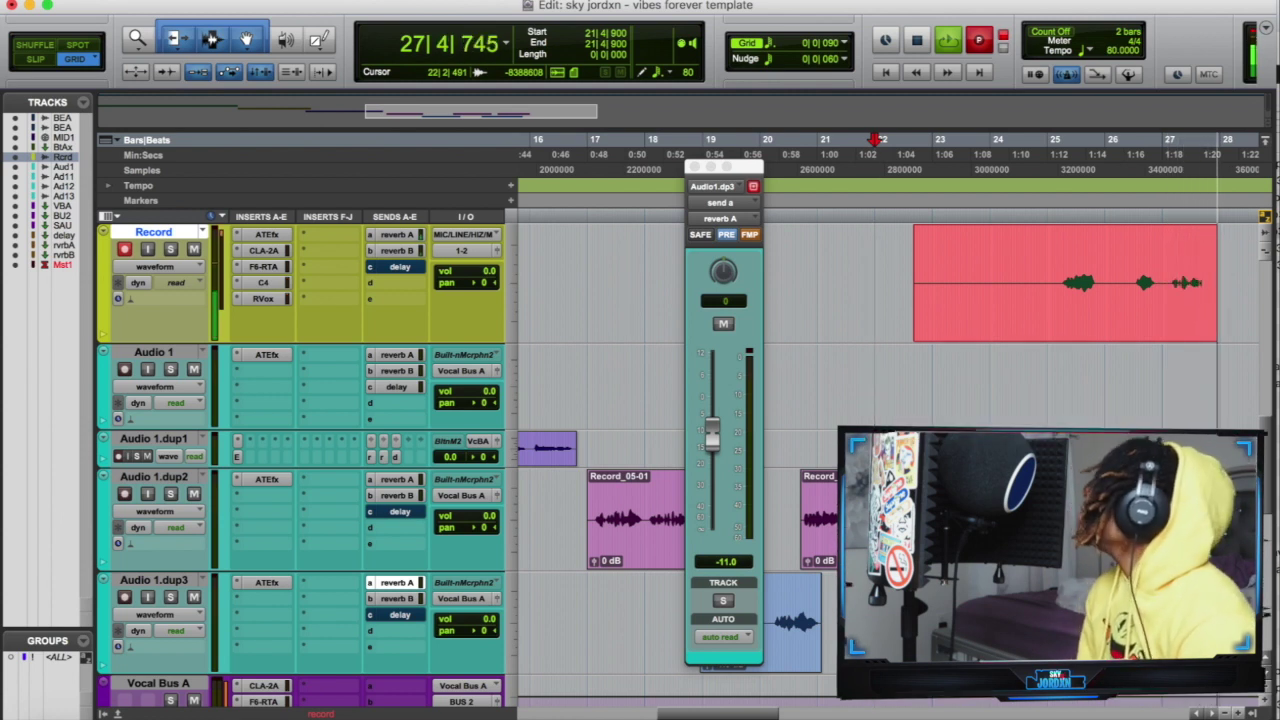
key("super+period")
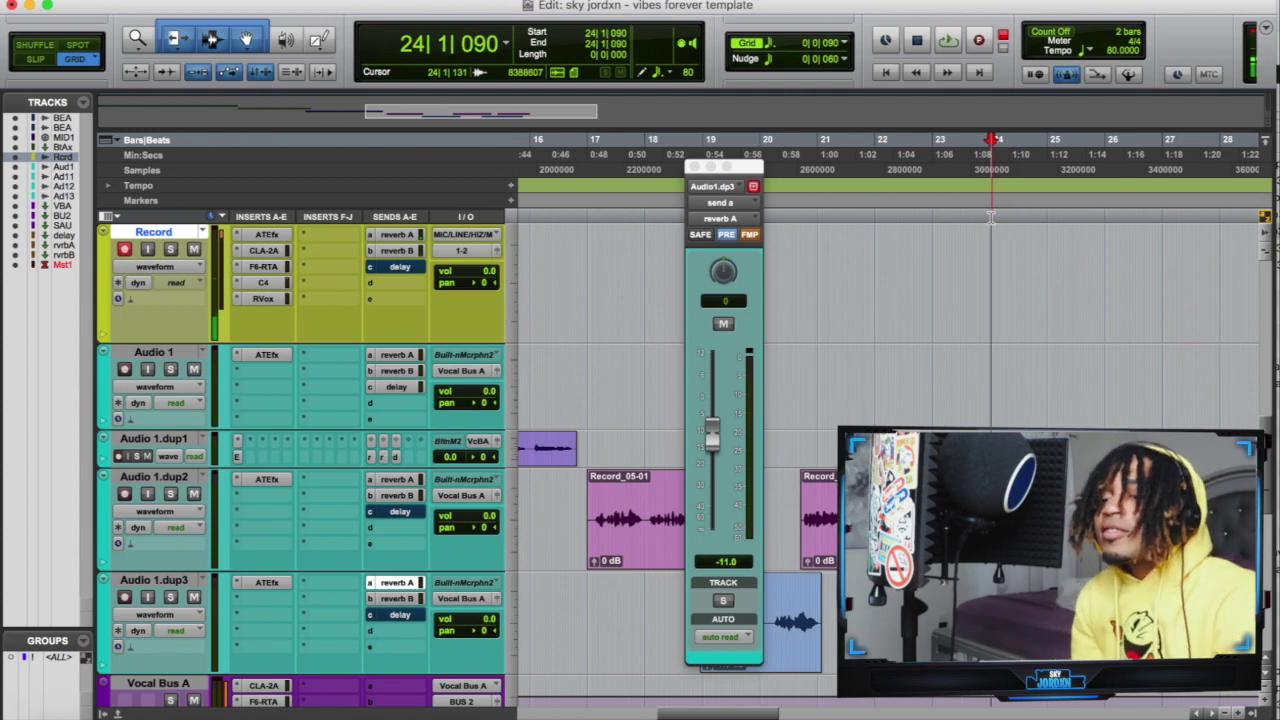
- Try two takes on the Record track from 24|1|090 and discard both after about bar 26
key("super+space")
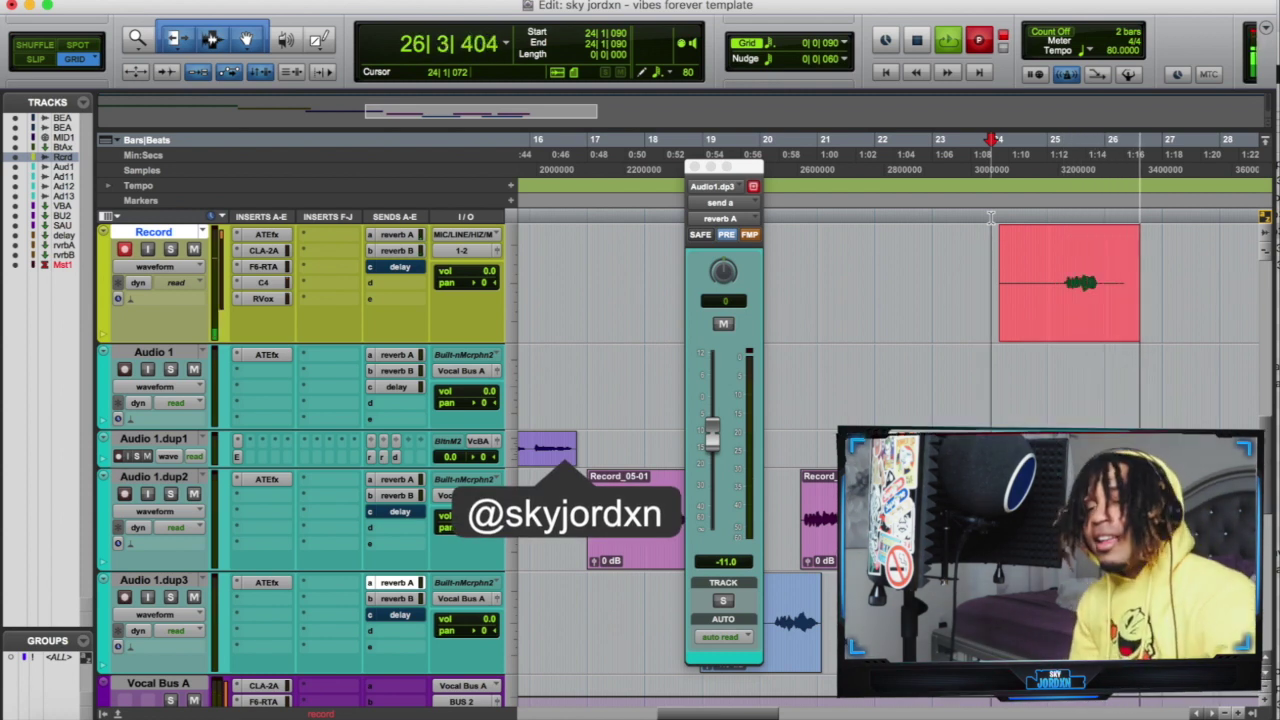
key("super+period")
key("super+space")
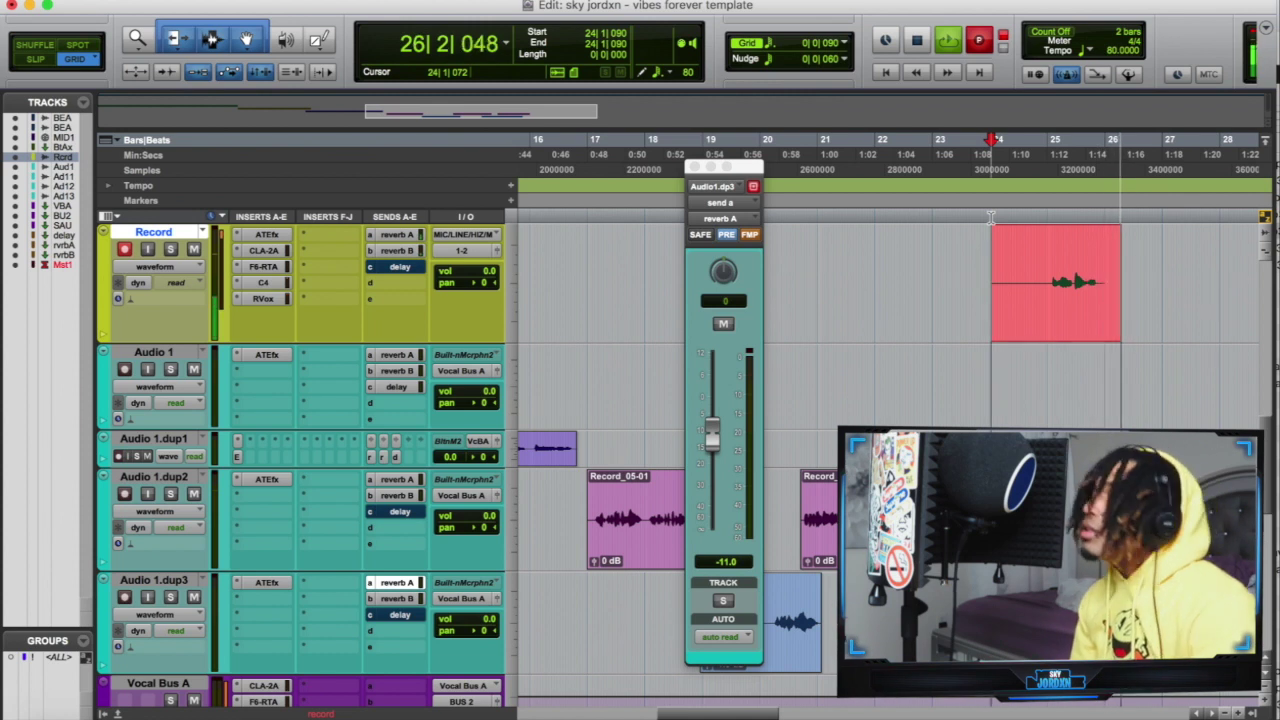
key("space")
key("super+z")
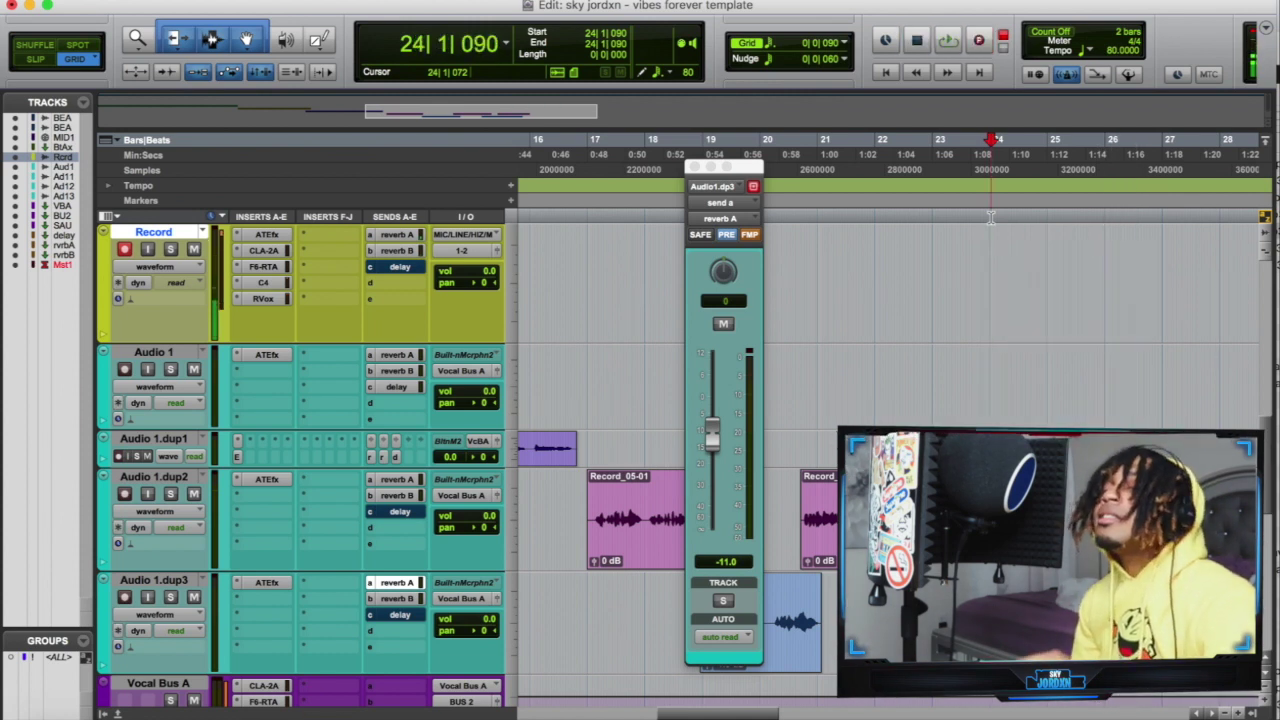
- Record two successive takes on the Record track from bar 24, stopping the first in bar 31 and the second in bar 33
key("super+space")
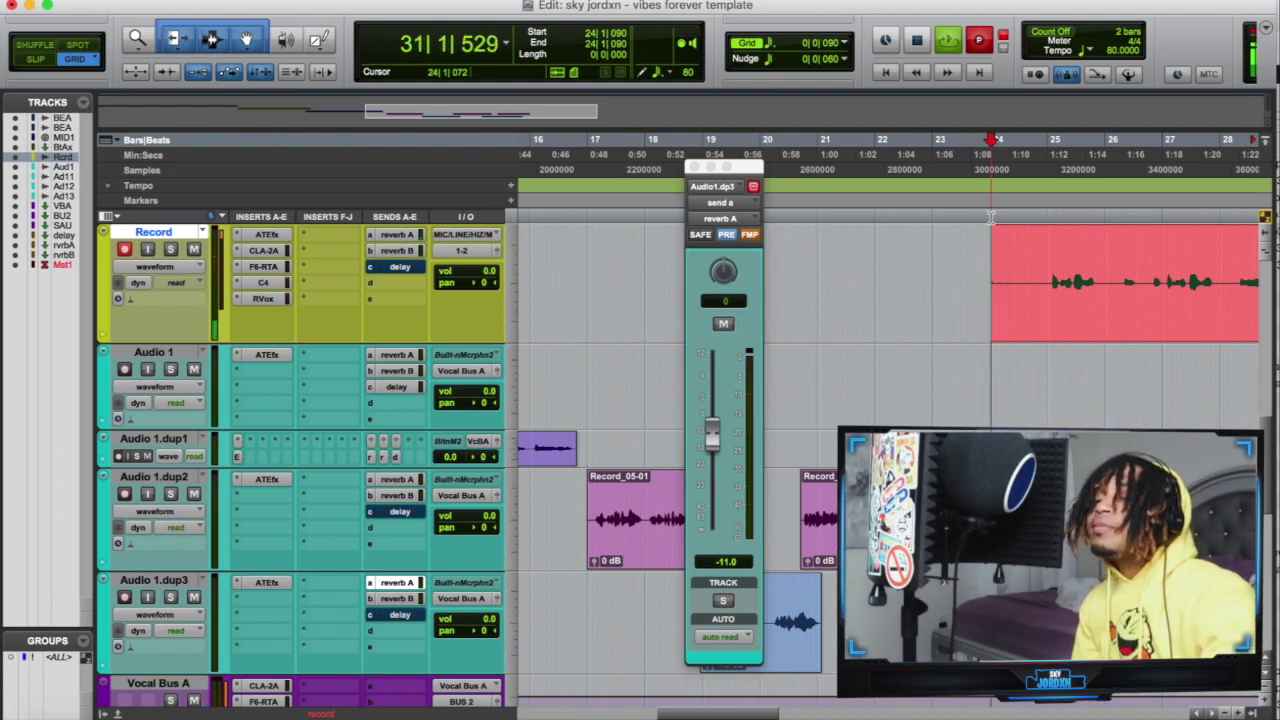
key("space")
key("super+space")
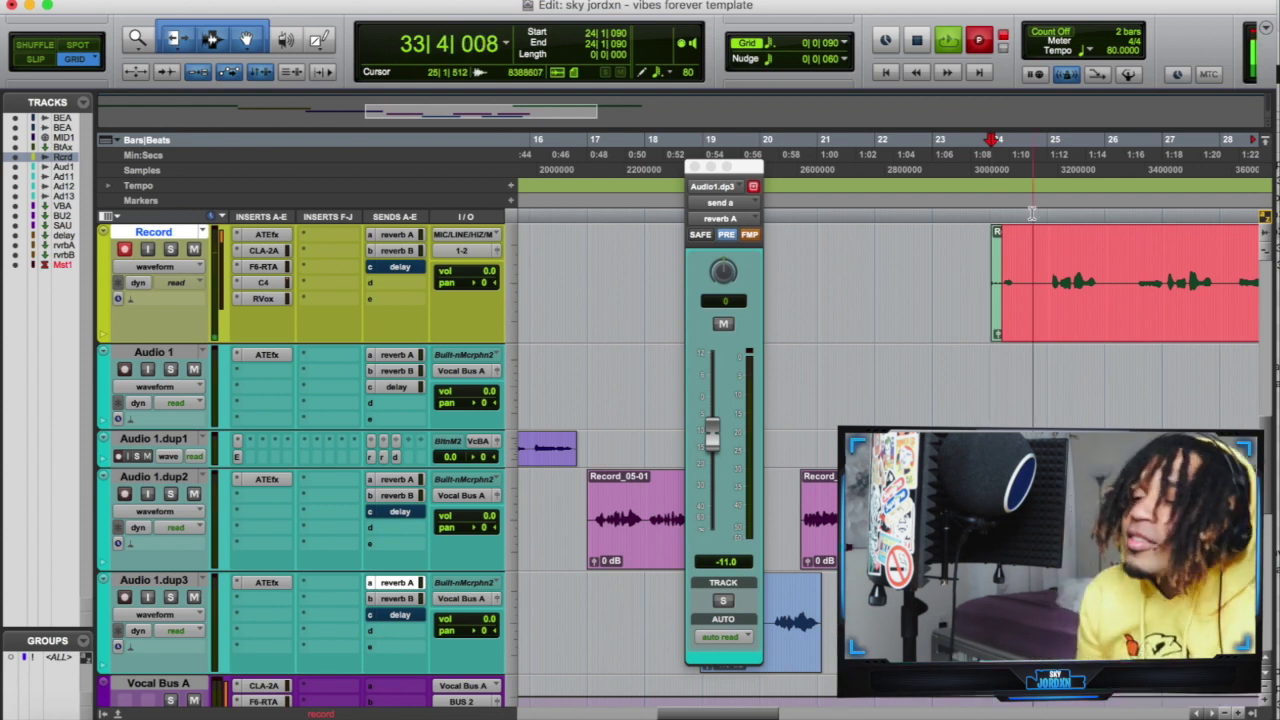
key("ctrl+space")
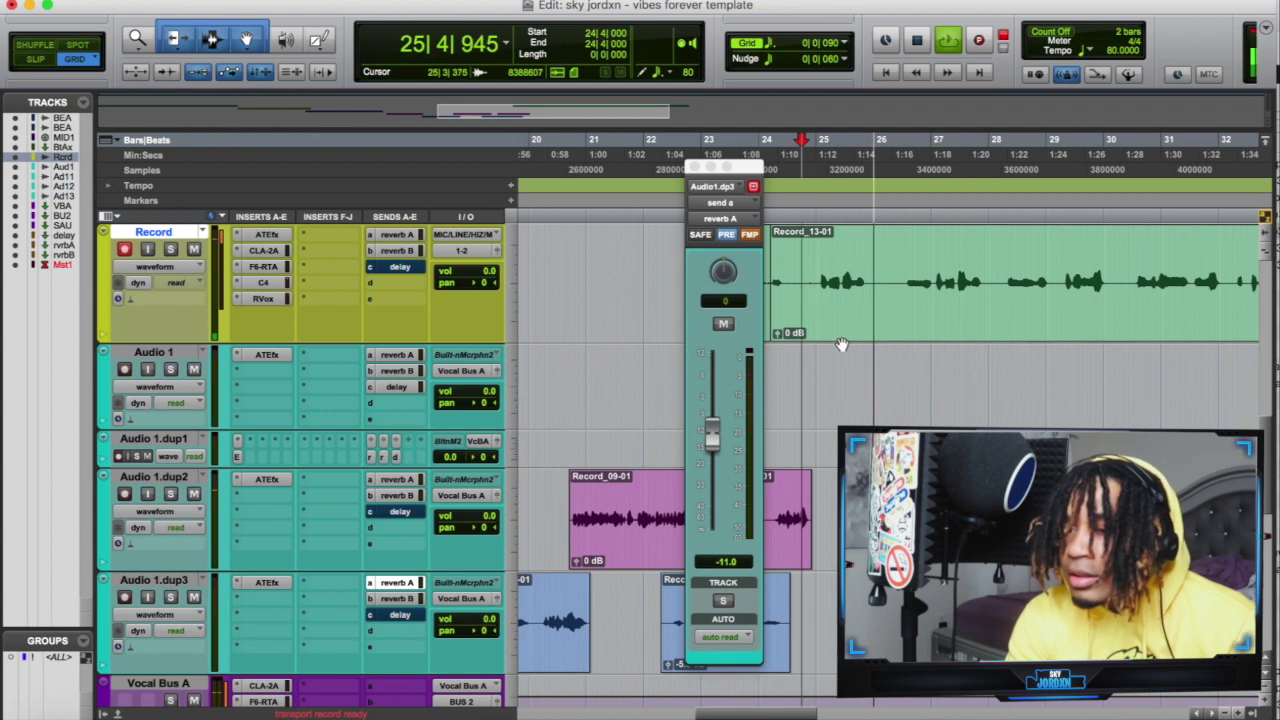
- Trim the start of the Record_13-01 clip to 24|4|810 and move it to Audio 1.dup3
left_click(814, 268)
key("a")
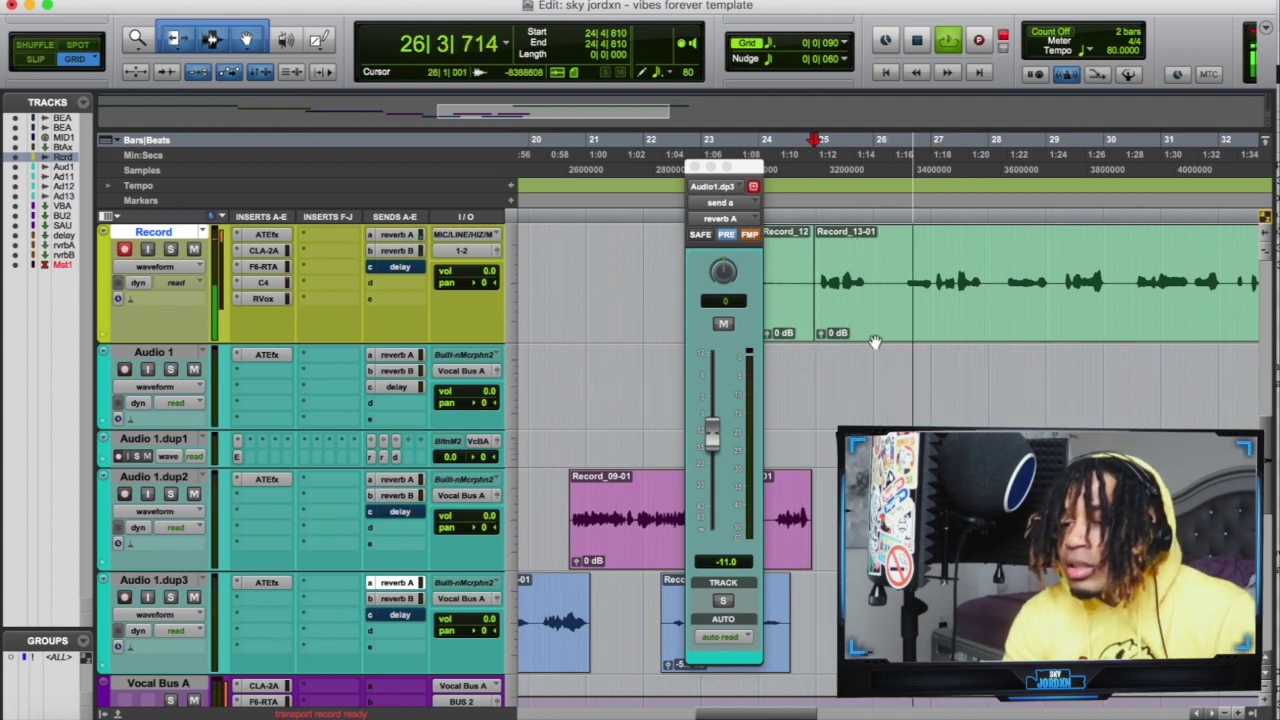
left_click(875, 338)
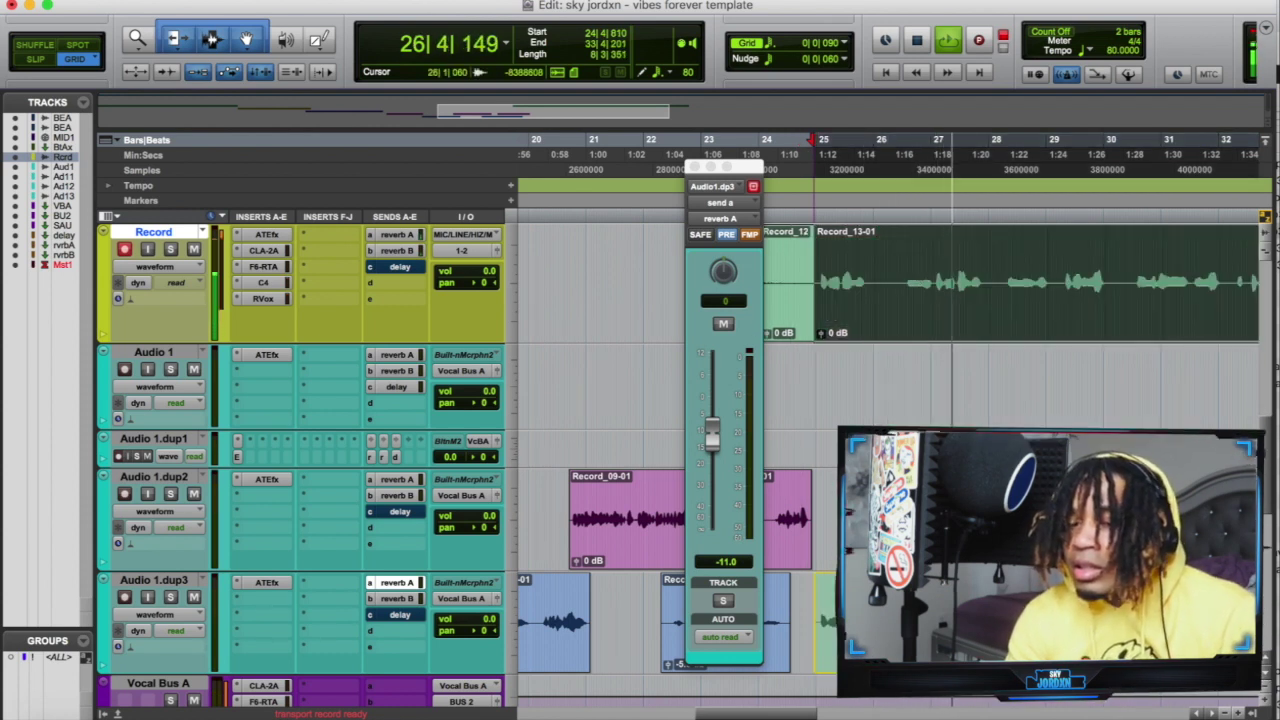
key("Delete")
- Delete the leftover Record_12 clip from the Record track
scroll(878, 340, "right", 3)
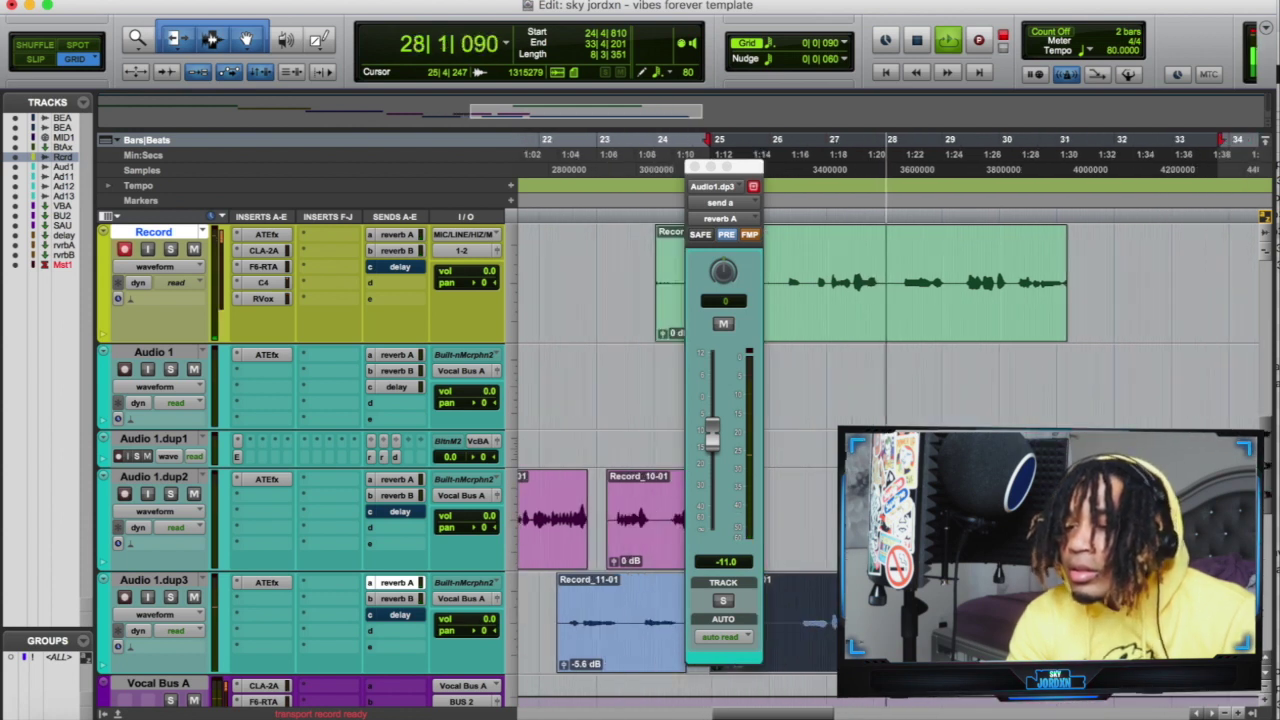
left_click(878, 340)
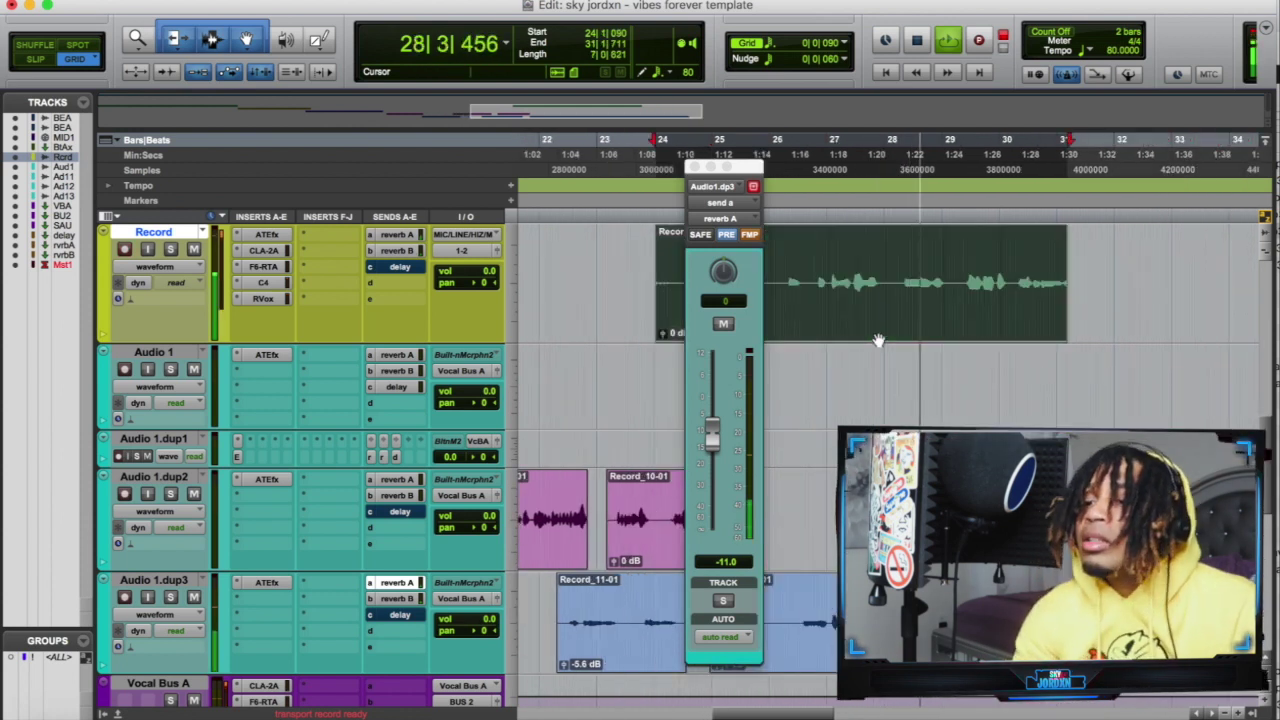
key("Delete")
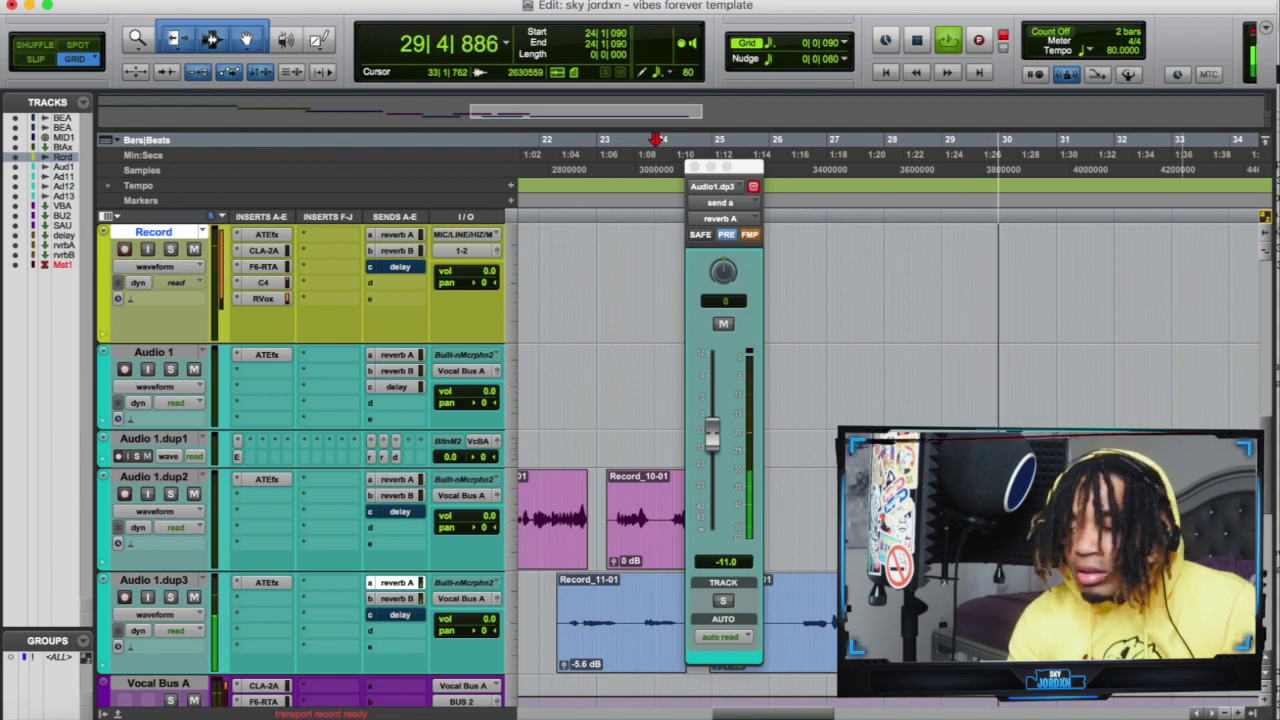
- Check the reverb B send of Audio 1.dup3 and set its reverb A send to -6.8
key("r")
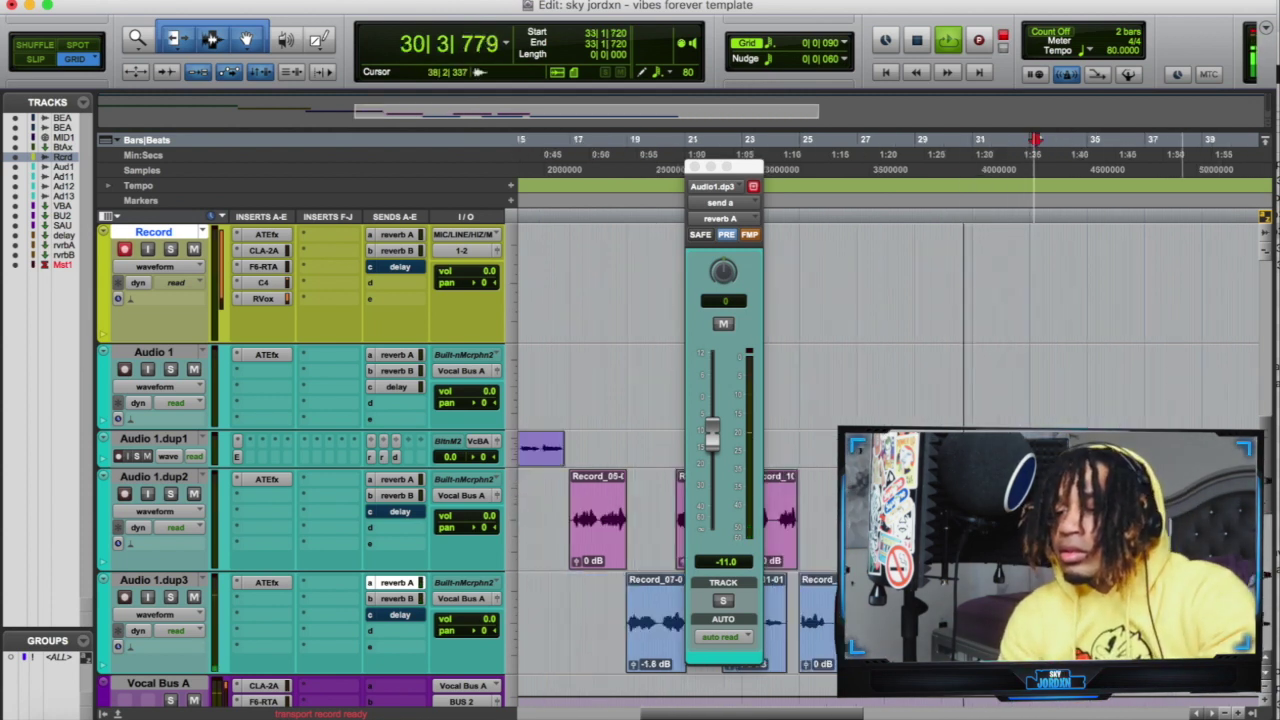
key("r")
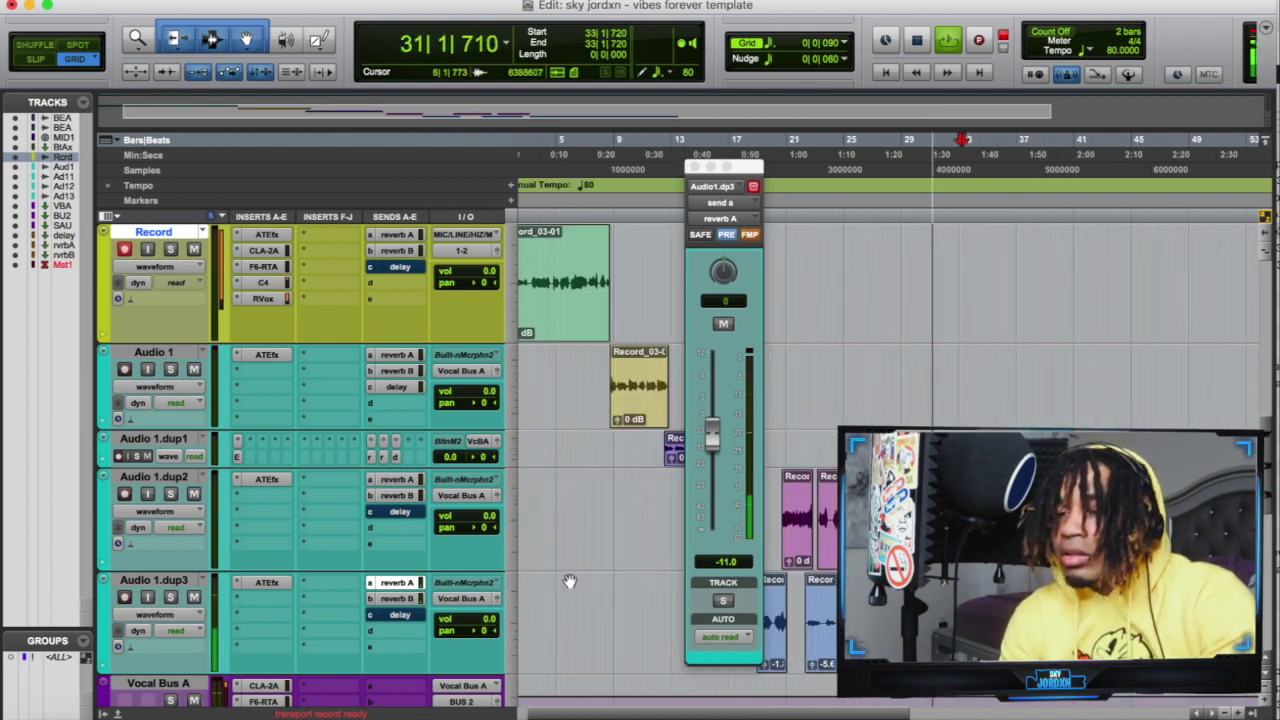
left_click(398, 598)
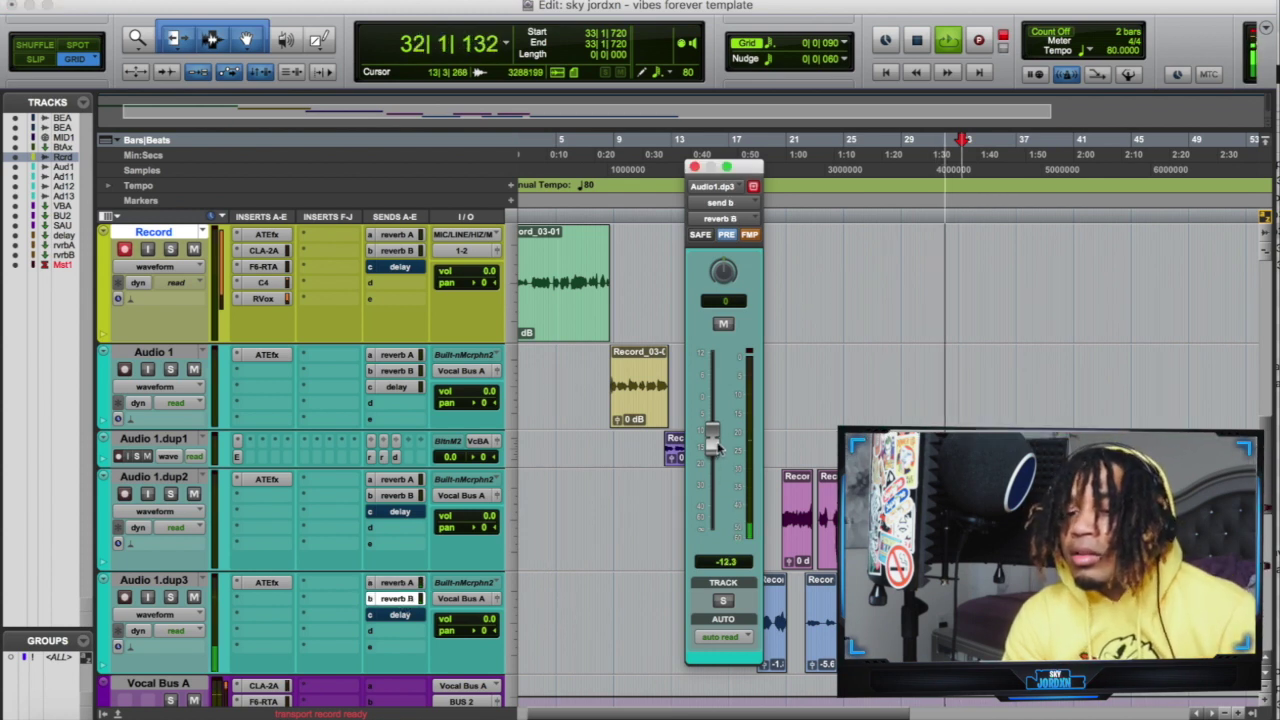
left_click(400, 583)
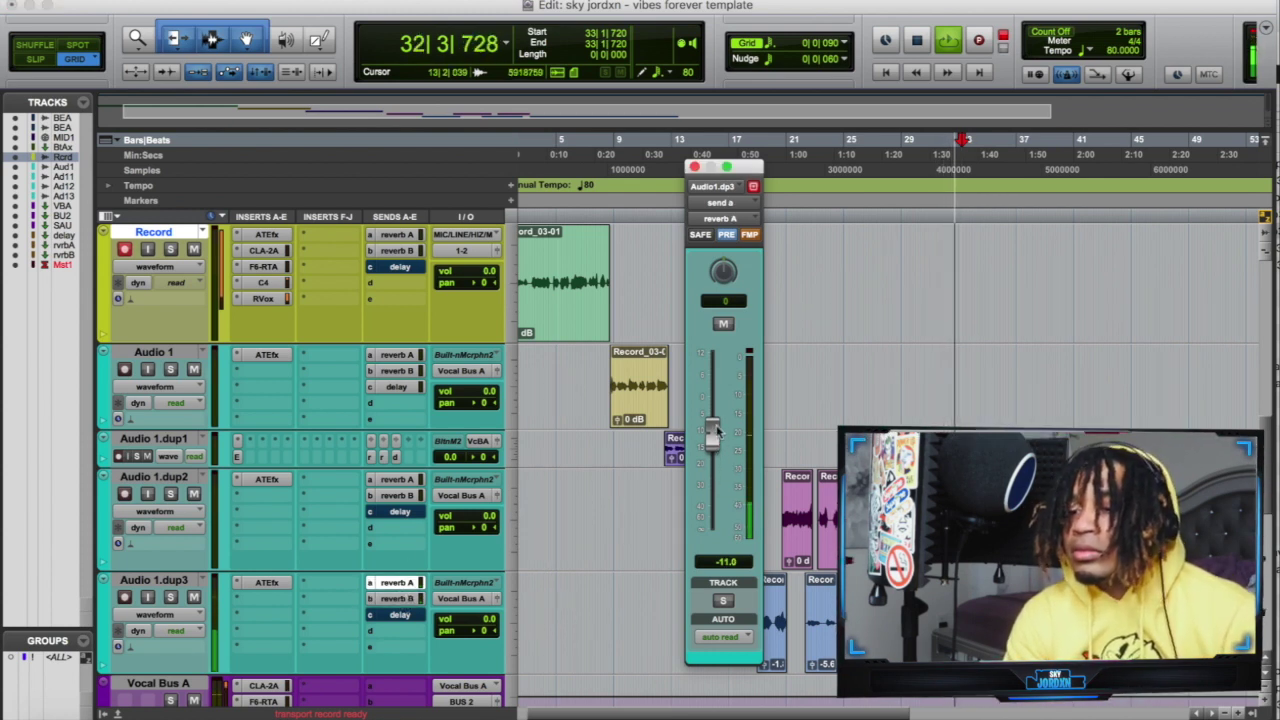
left_click_drag(714, 425, 714, 423)
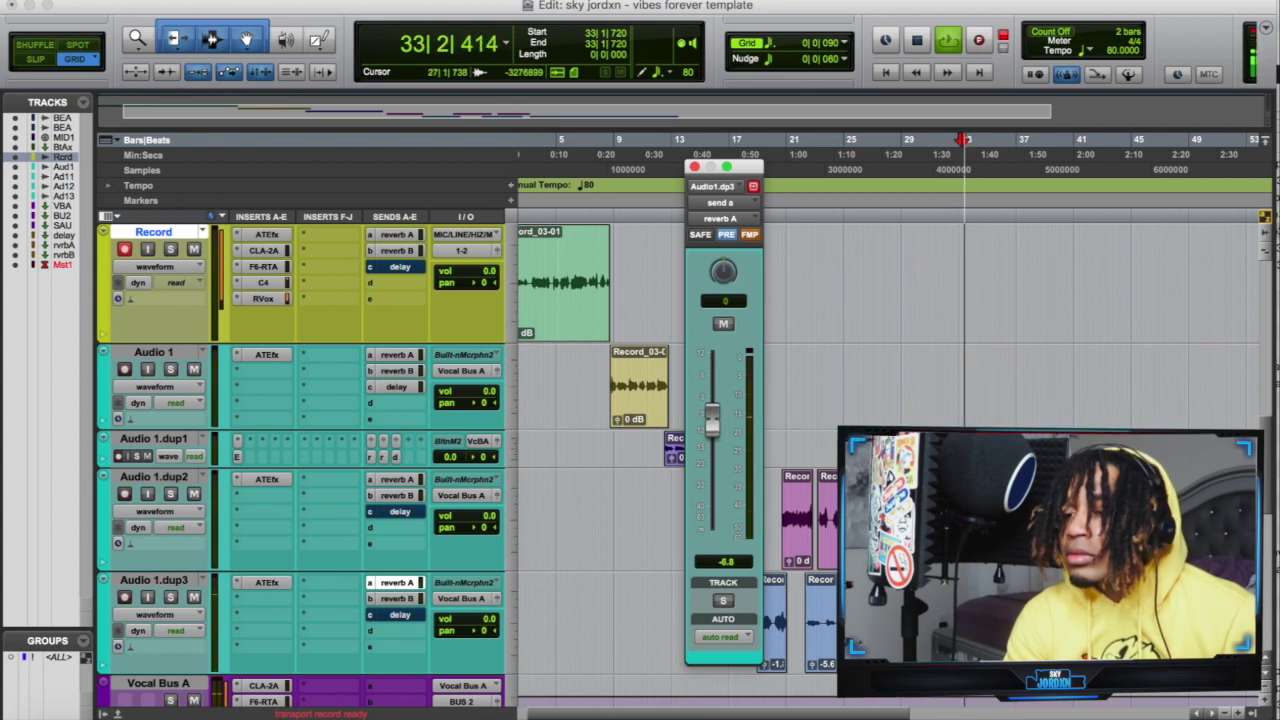
- Play back from 32|2|930 and inspect the end of the vocals up close
left_click(921, 212)
key("t")
key("t")
key("t")
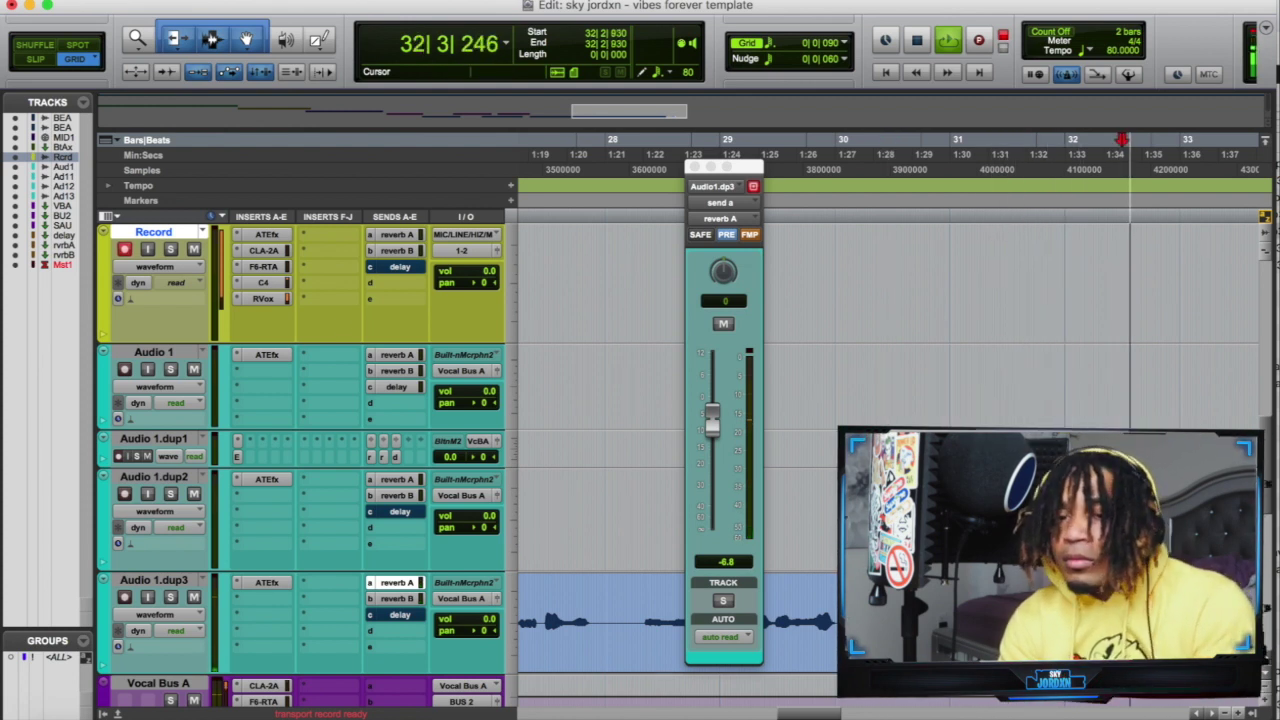
- Try to group the first clips on the Record, Audio 1 and Audio 1.dup1 tracks into one clip group
key("r")
key("r")
key("r")
key("r")
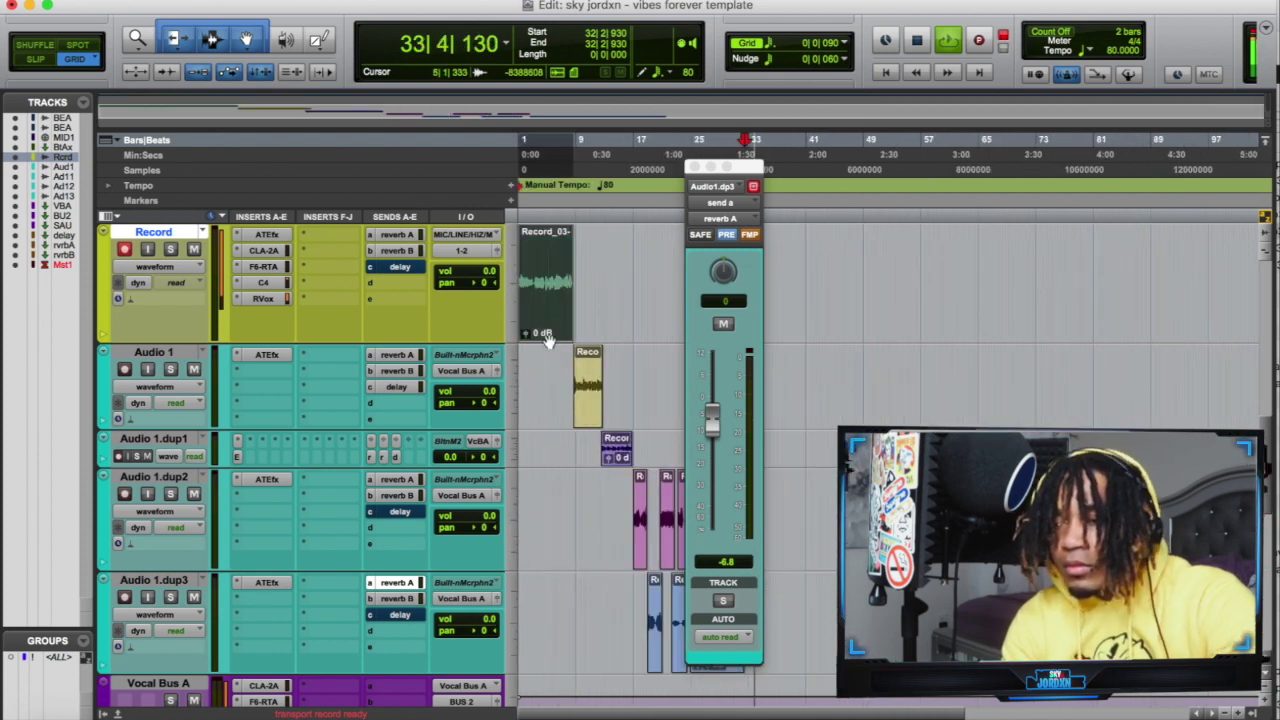
left_click(590, 422)
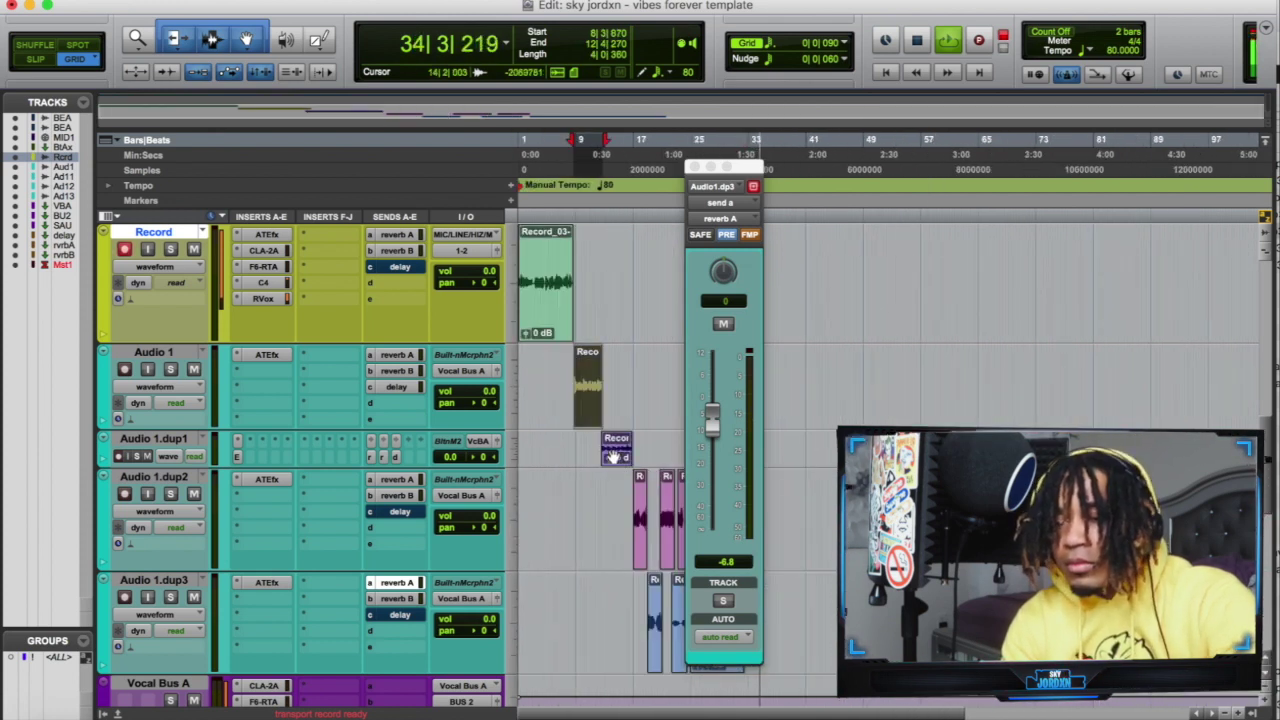
left_click(615, 460, "shift")
left_click(543, 332, "shift")
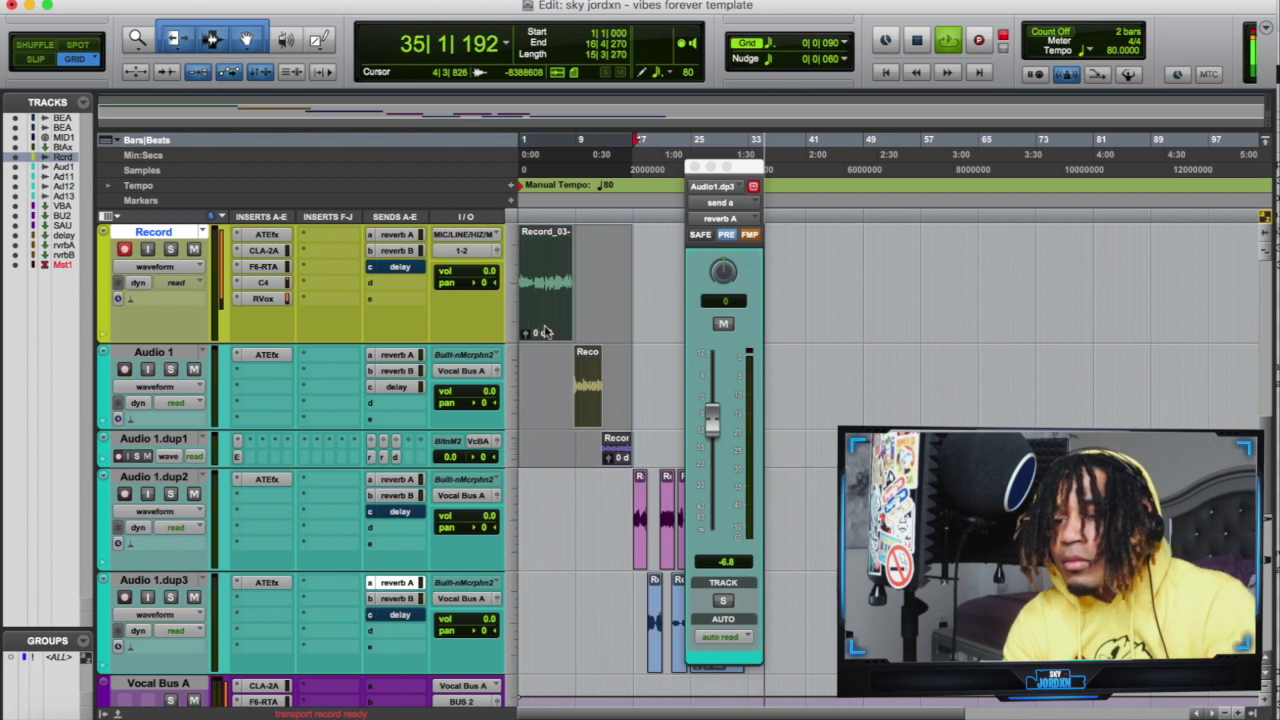
right_click(543, 332)
left_click(586, 628)
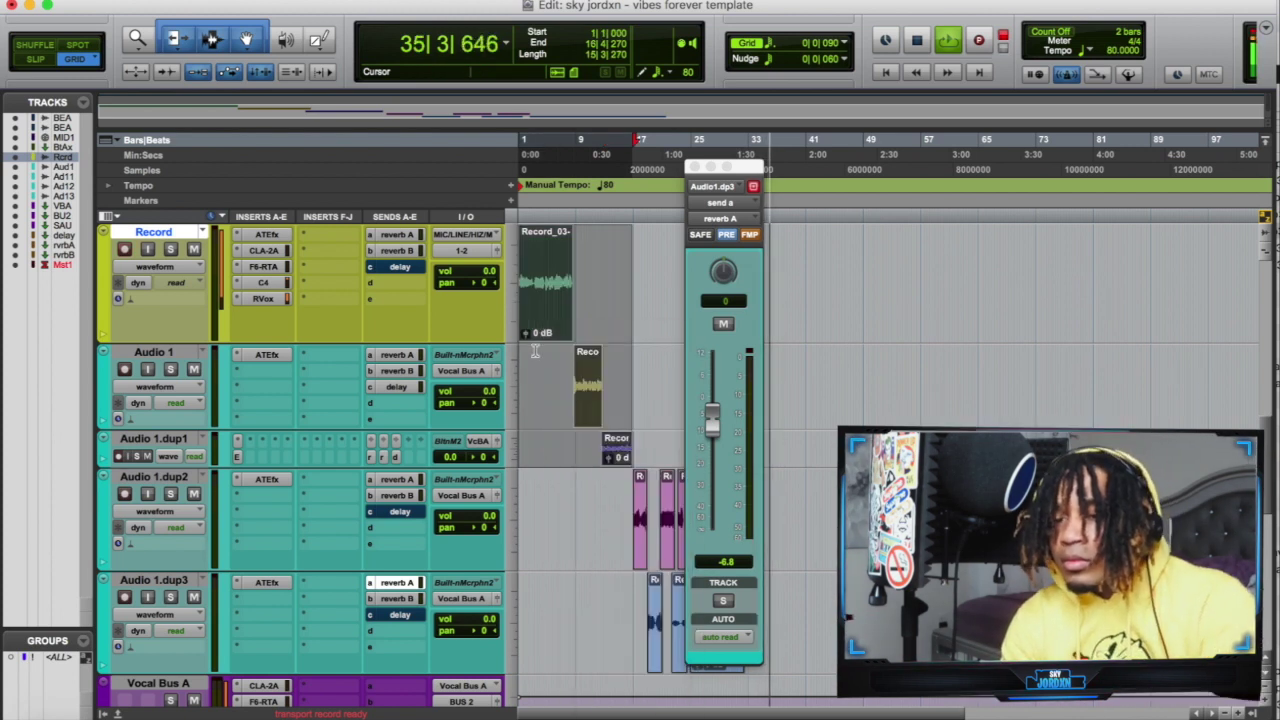
scroll(536, 349, "up", 2)
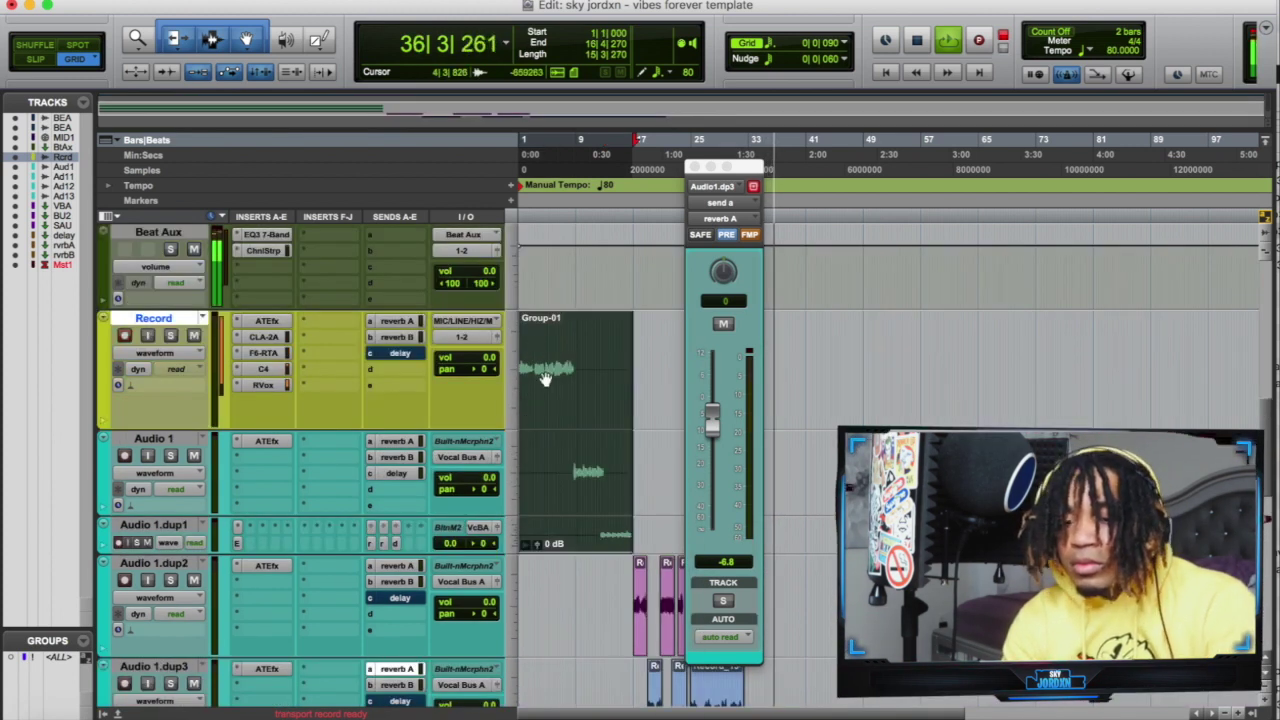
key("super+z")
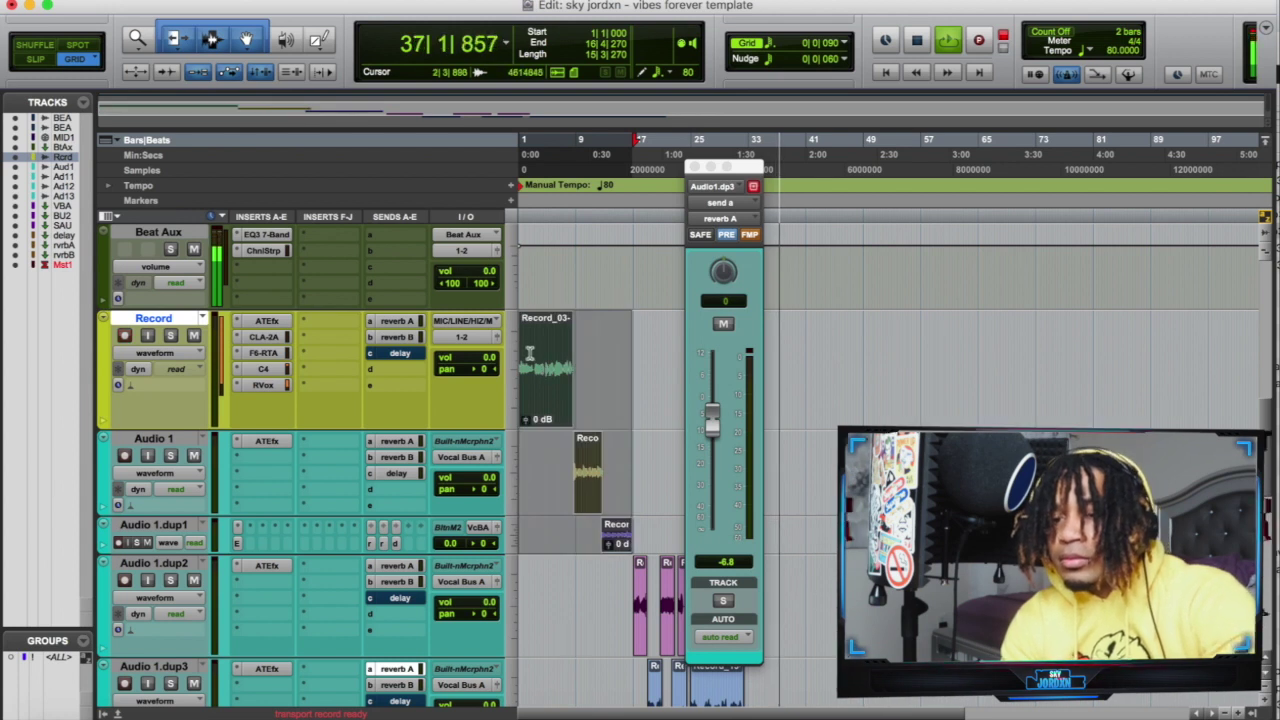
- Close the Audio 1.dup3 send window and stop playback, with the first Record clip shown up close
left_click(531, 356)
key("t")
key("t")
key("t")
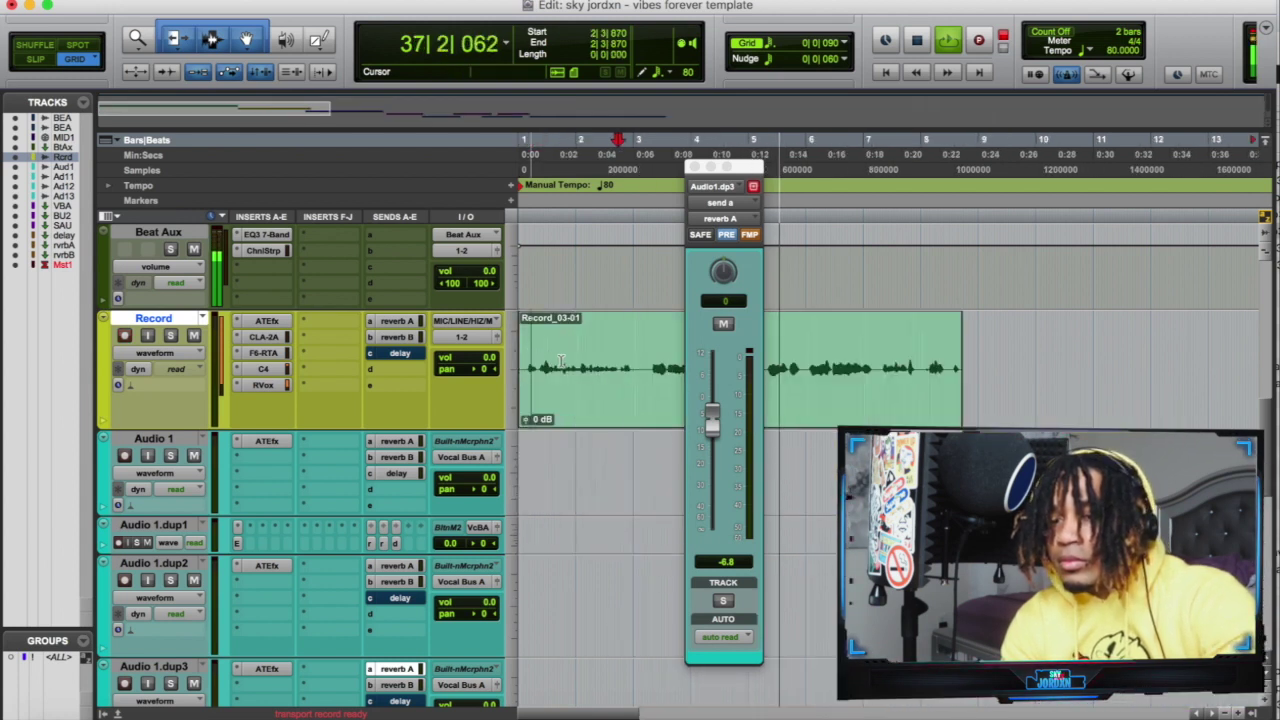
left_click(694, 168)
key("space")
- Split the Record_03-01 clip at 3|2|030 and trim the end of its first part to 3|1|630
left_click(648, 222)
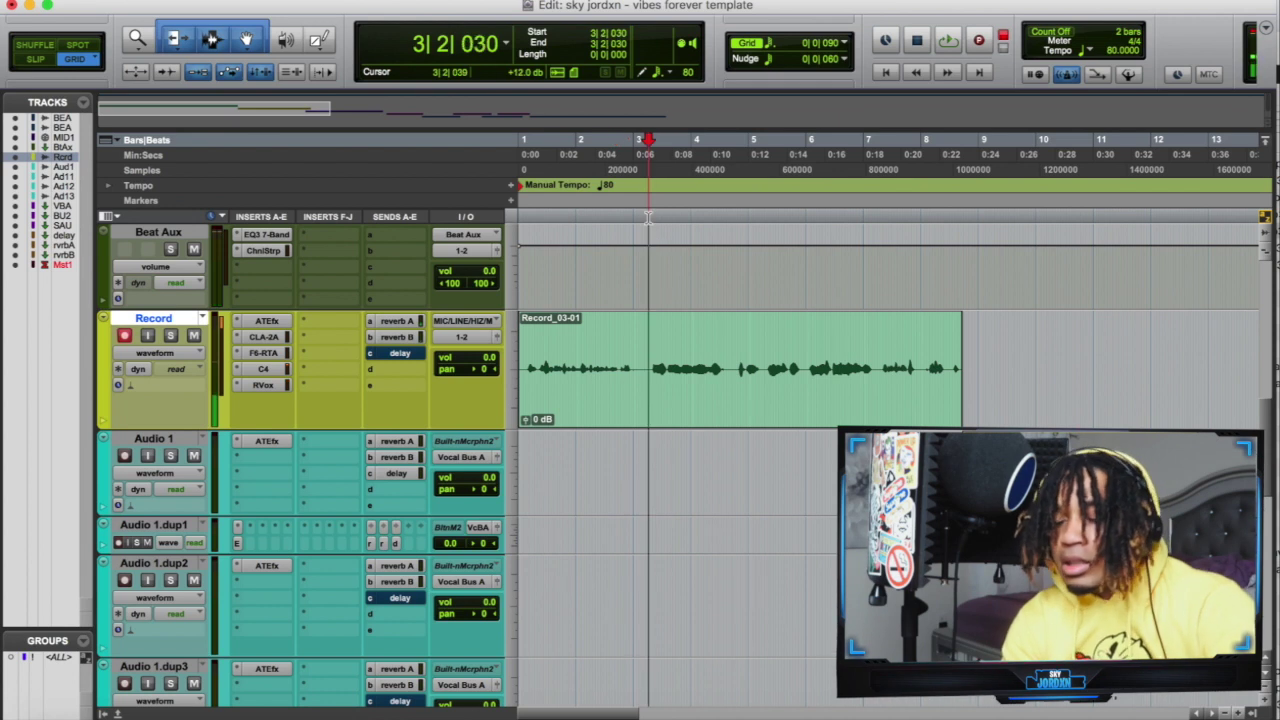
key("super+e")
left_click(640, 380)
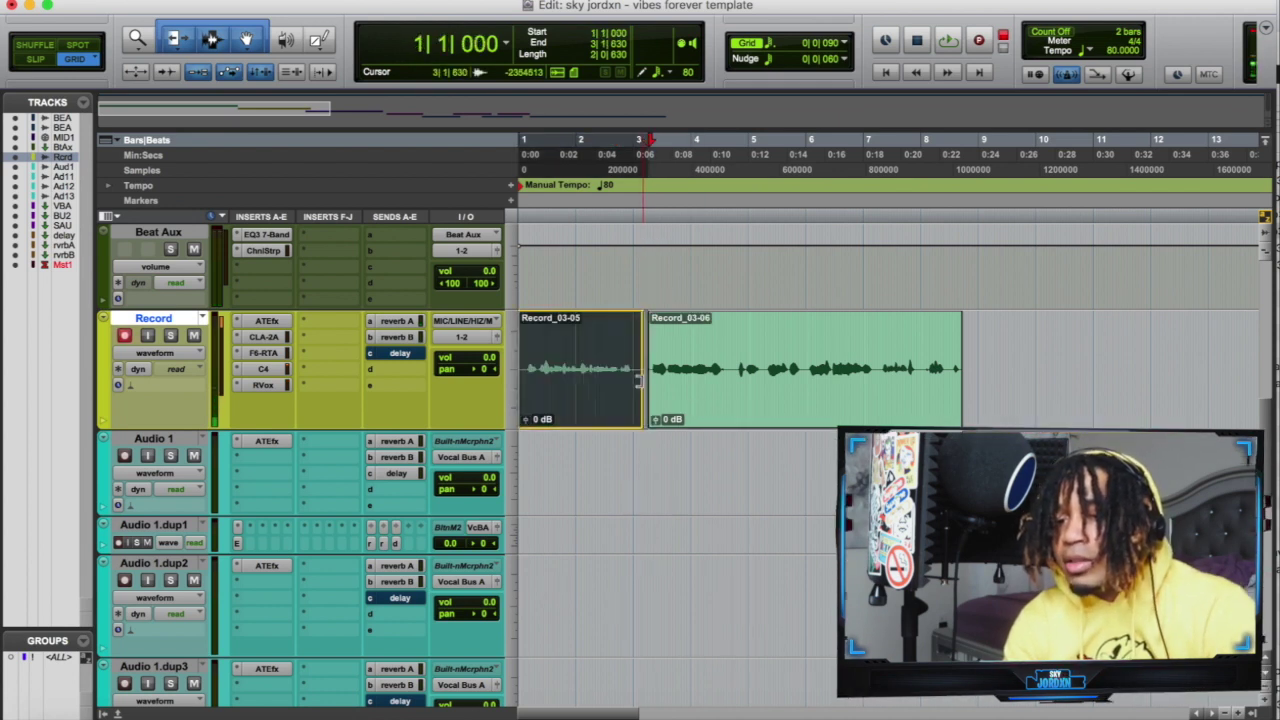
- Group the clips from 3|2|030 to 16|4|270 on the Record, Audio 1 and Audio 1.dup1 tracks into one clip group
left_click(731, 400)
scroll(772, 403, "right", 5)
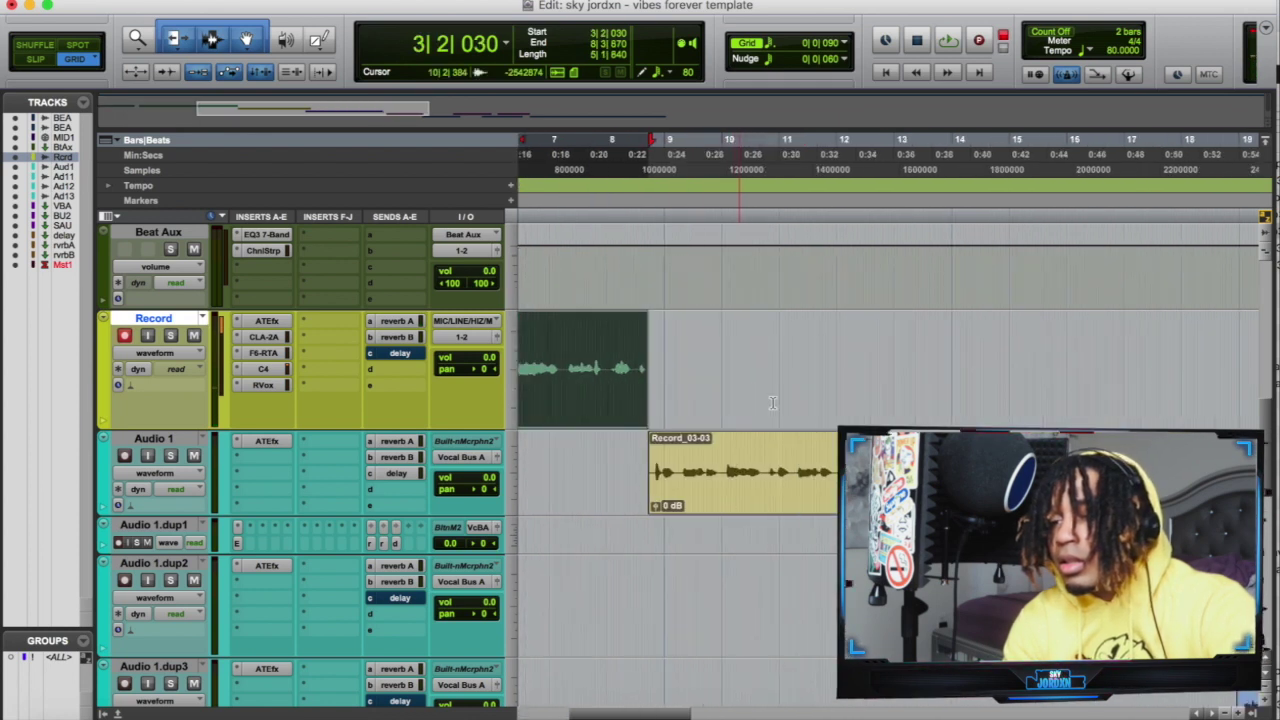
left_click(943, 541, "shift")
left_click(836, 498, "shift")
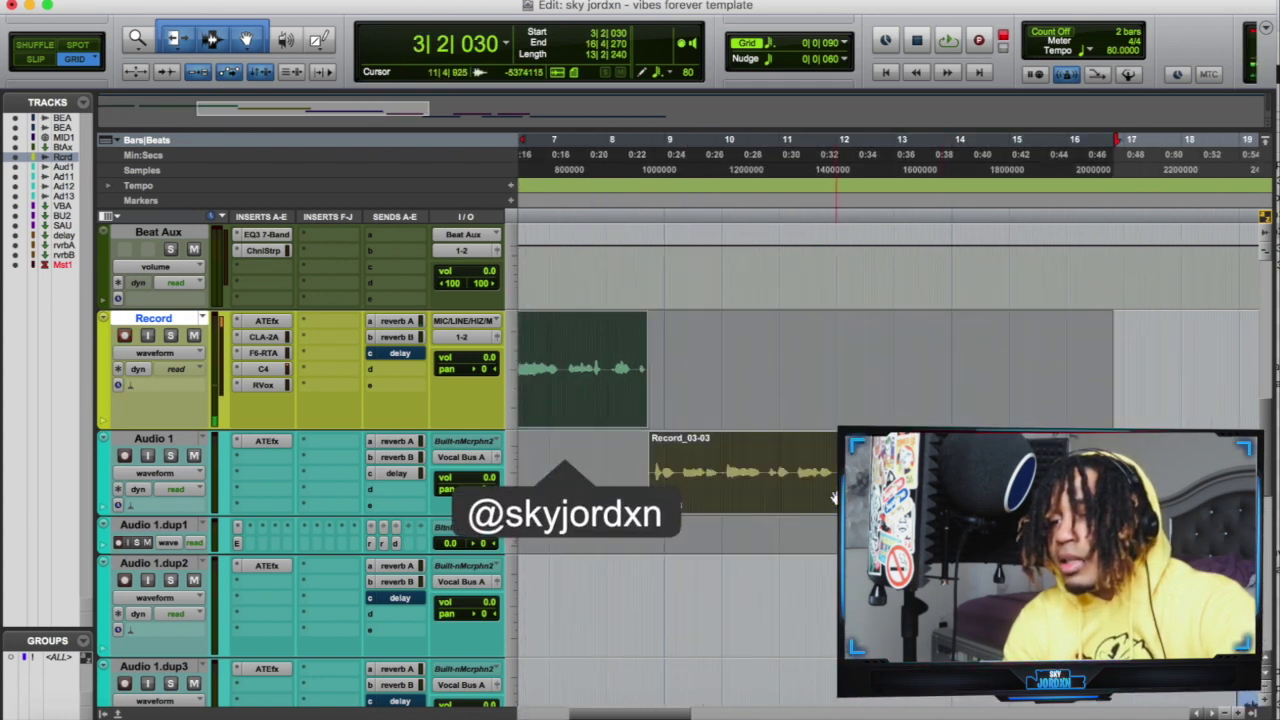
right_click(843, 499)
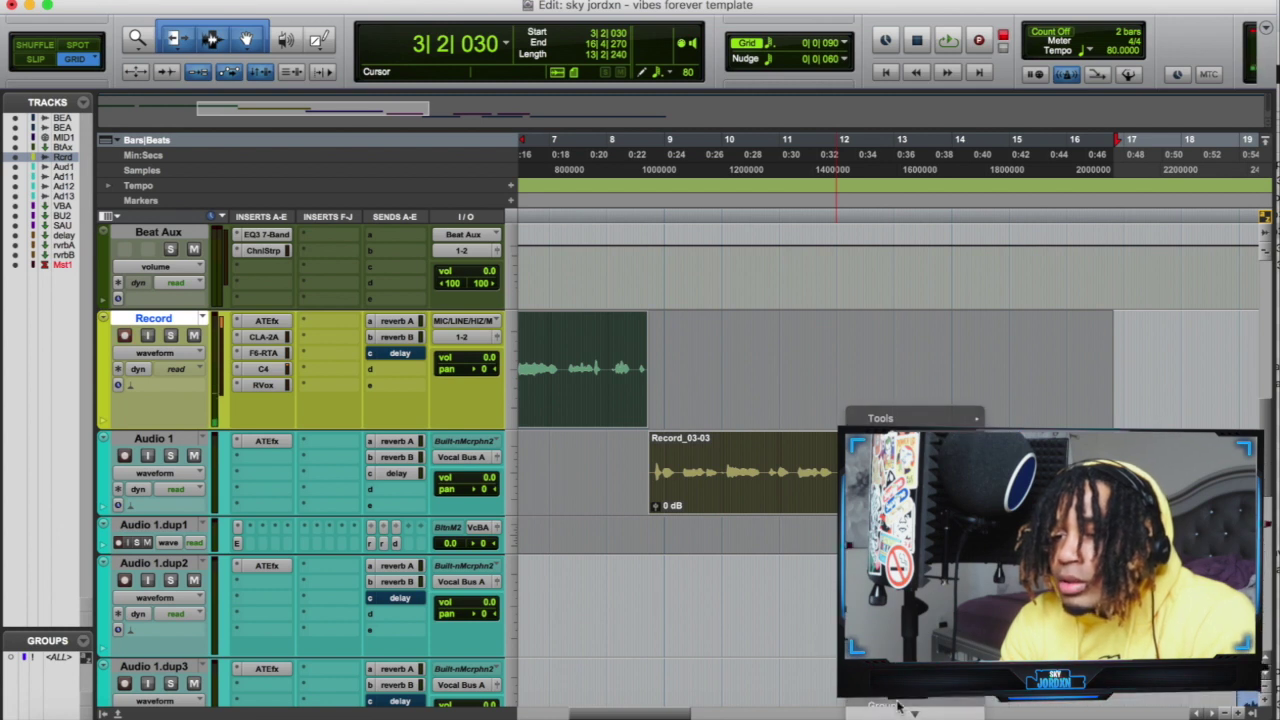
key("r")
key("r")
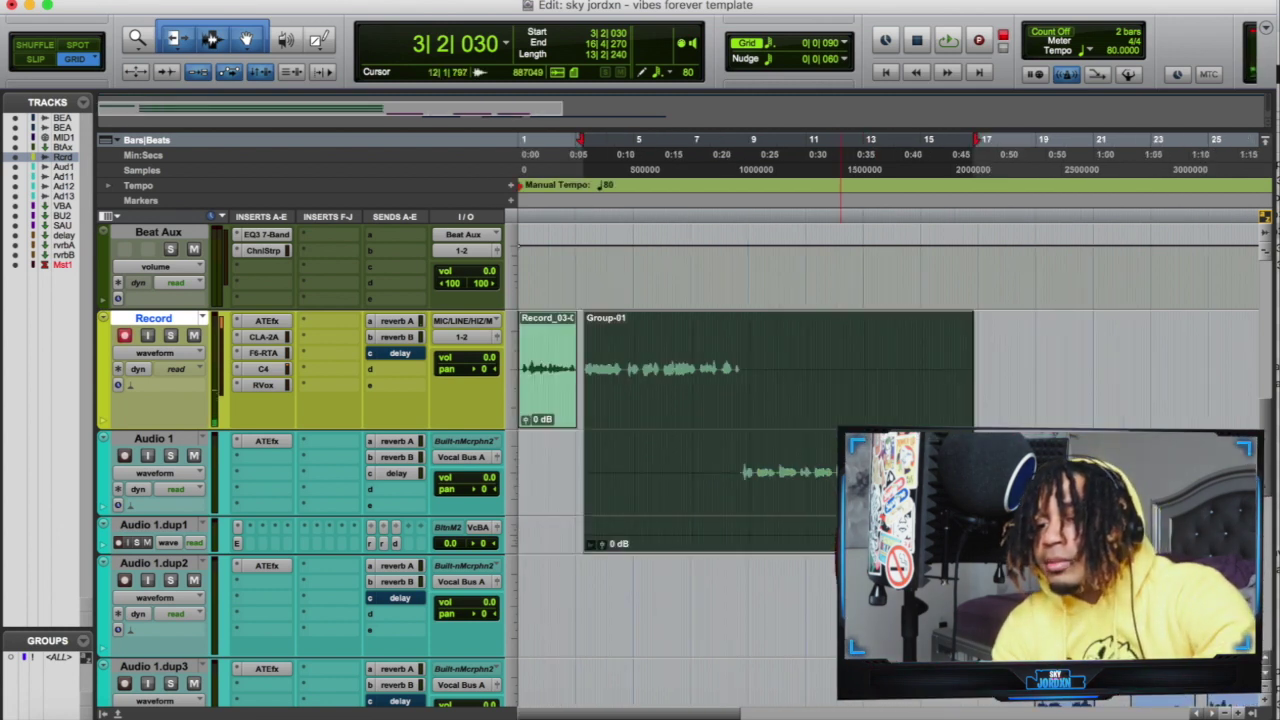
- Copy the Group-01 clip group to 31|3|240 on the same tracks and play back from 30|1|900
left_click_drag(610, 424, 1018, 375)
left_click(938, 218)
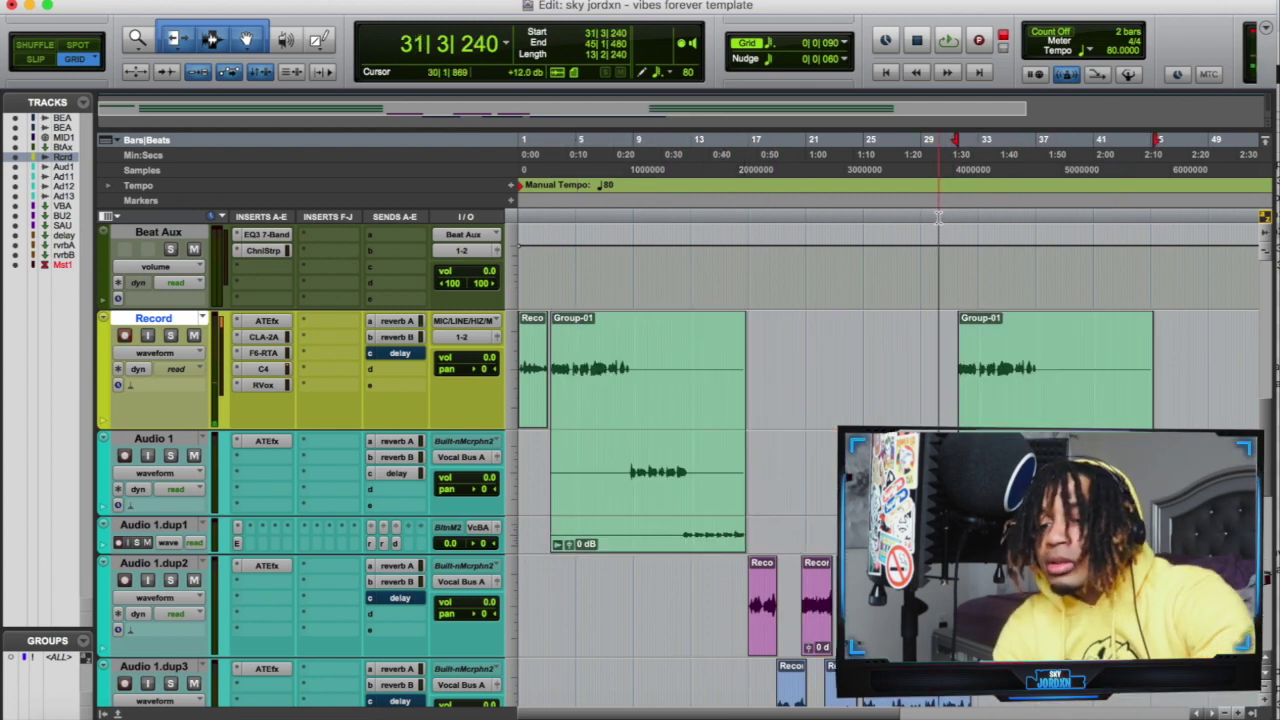
key("space")
key("t")
key("t")
key("t")
key("t")
scroll(977, 321, "right", 5)
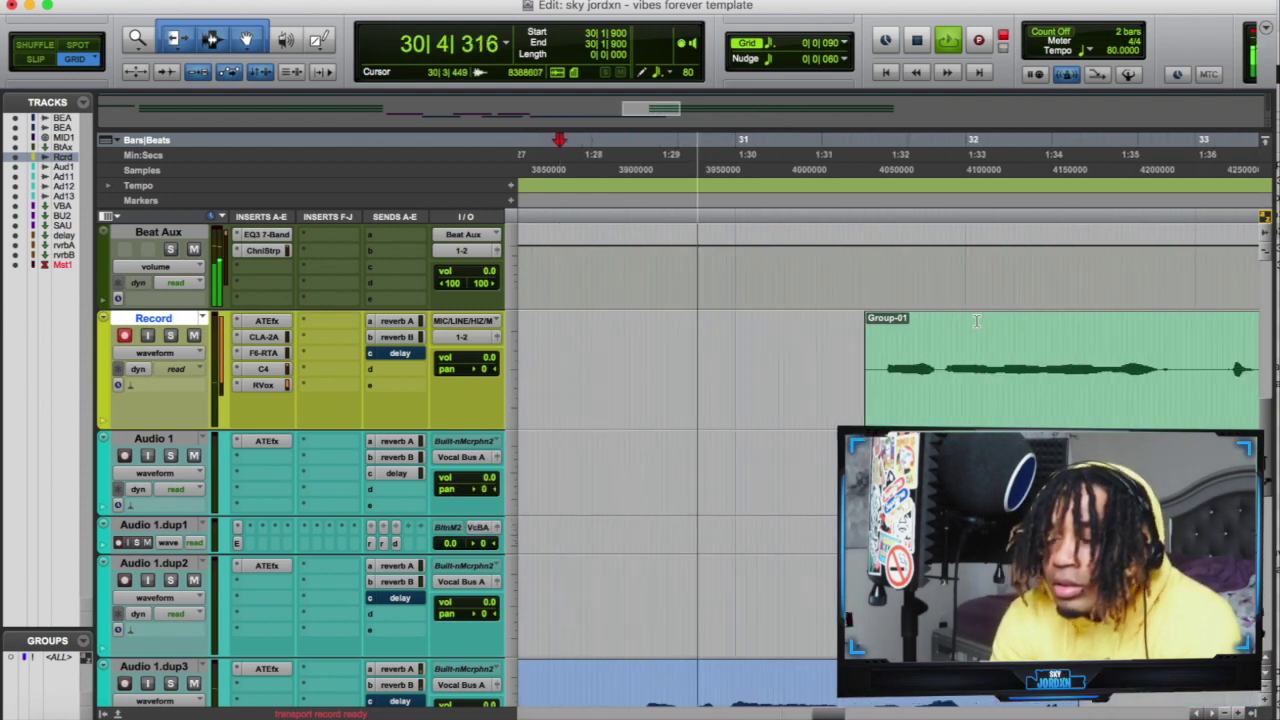
- Move the copied clip group to start at 32|2|480 and listen to it against the beat
left_click_drag(948, 409, 1186, 413)
scroll(1155, 416, "right", 1)
scroll(1157, 416, "right", 2)
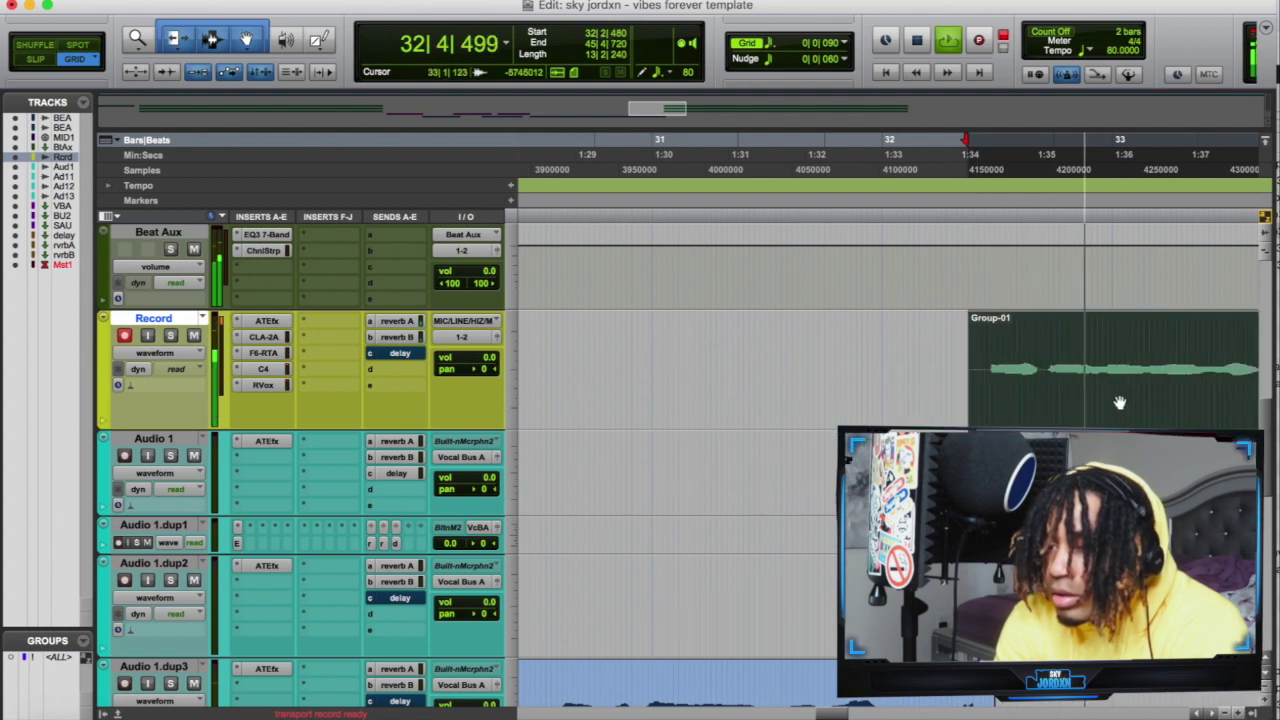
scroll(1014, 364, "right", 3)
scroll(1014, 364, "down", 2)
scroll(1014, 364, "right", 5)
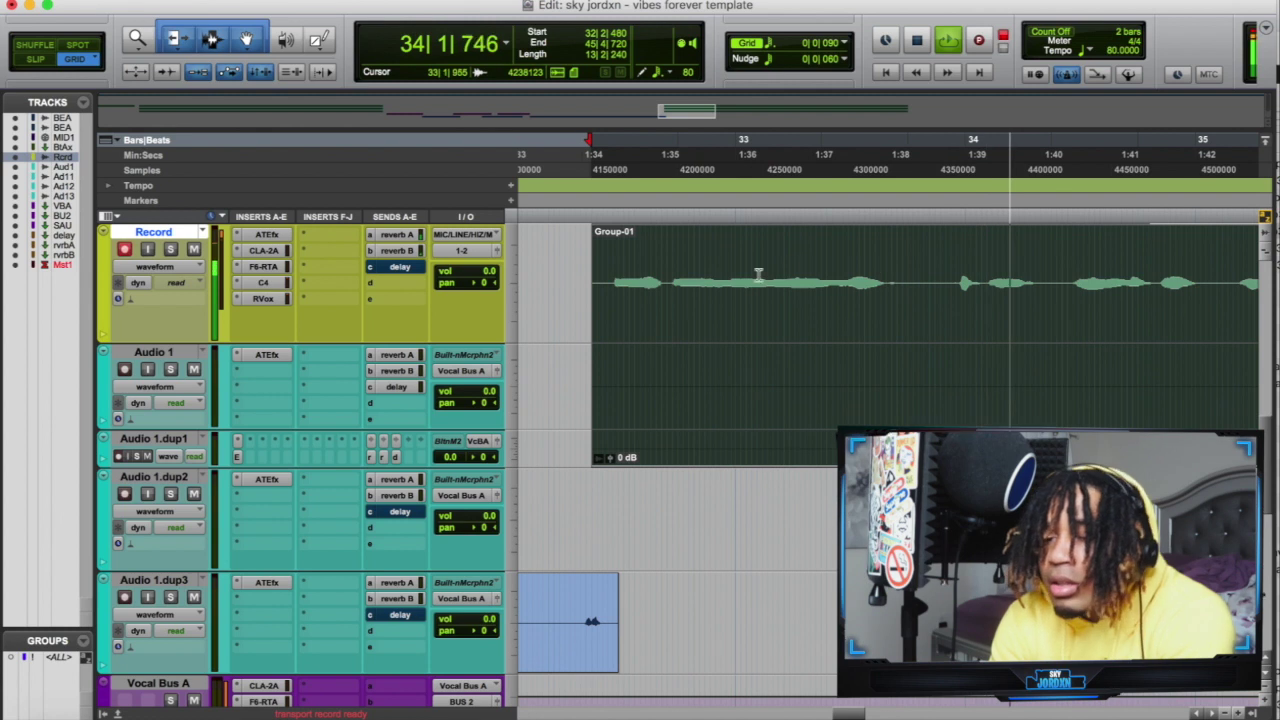
- Trim the opening phrase off the copied clip group, shift it and play back from 32|1|270
key("space")
left_click_drag(599, 300, 641, 310)
key("space")
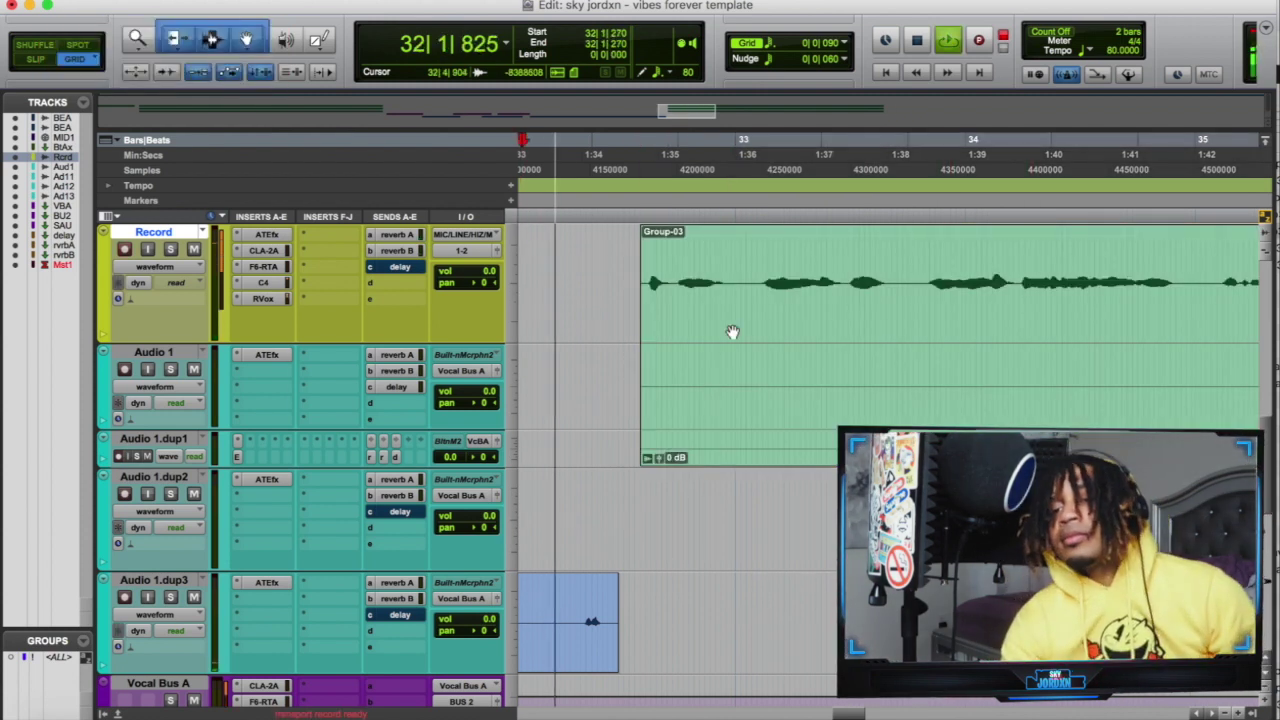
scroll(731, 331, "left", 5)
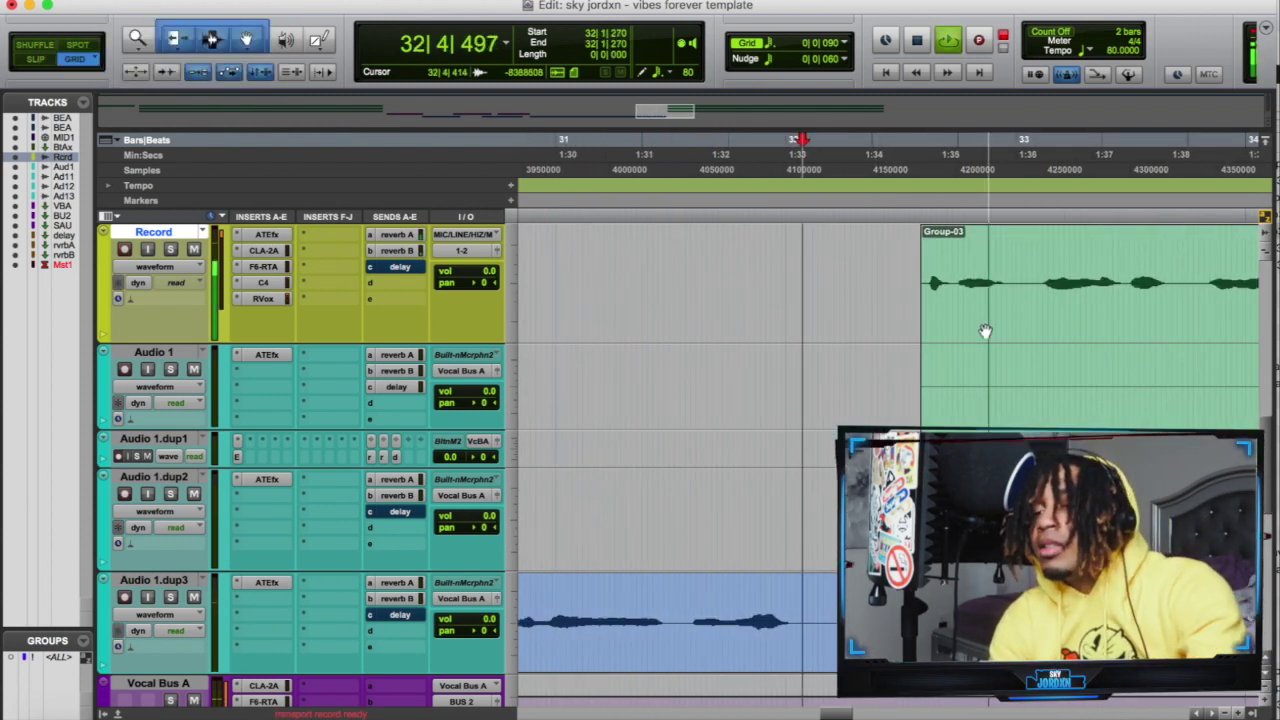
- Move the trimmed clip group to start at 32|4|000 and play back from 32|1|540
key("space")
left_click_drag(986, 326, 1023, 314)
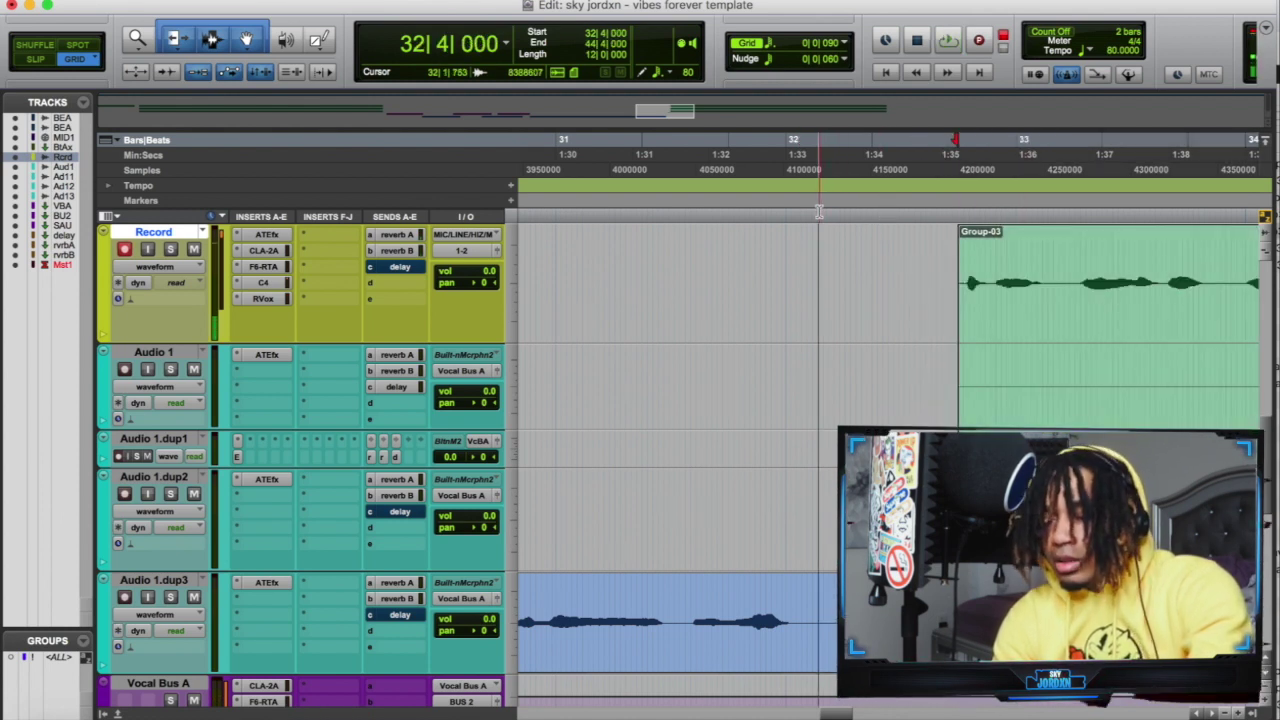
left_click(818, 212)
key("space")
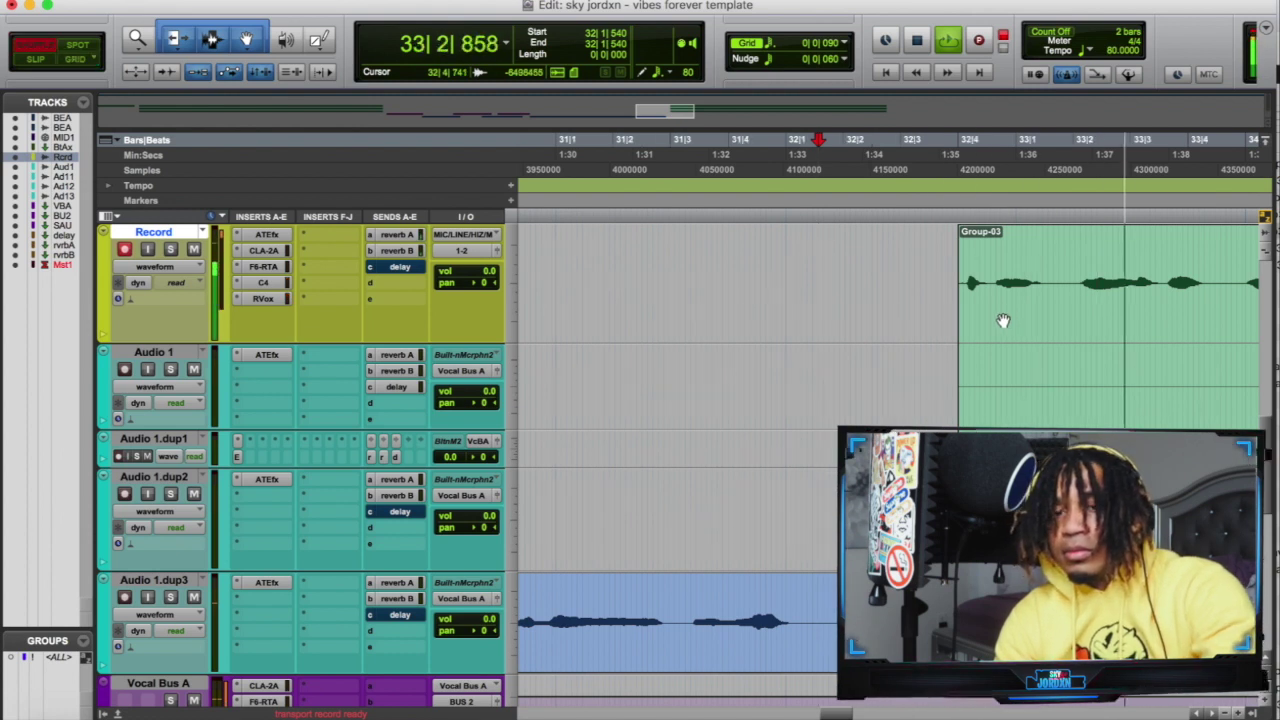
- Switch to Slip mode, shift the Group-03 clip group slightly later off the grid and play back from 32|2|785
key("F2")
key("t")
key("t")
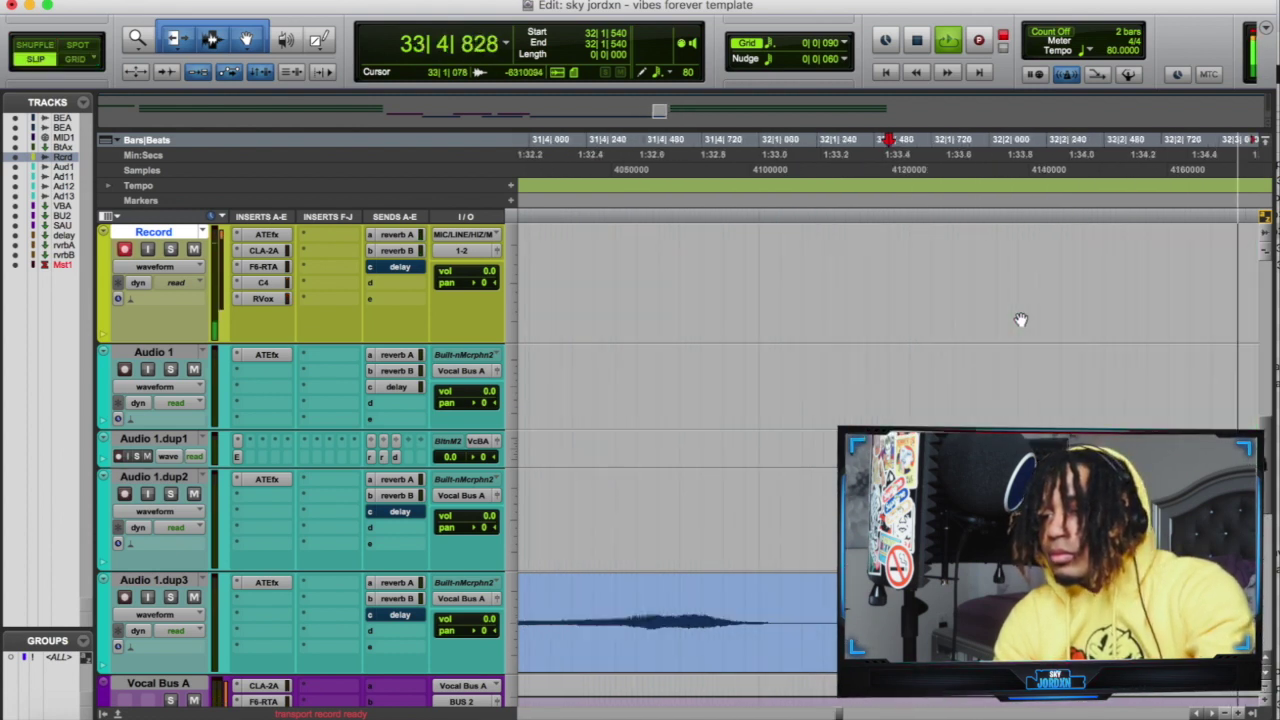
scroll(1020, 320, "right", 5)
left_click_drag(1025, 318, 1123, 319)
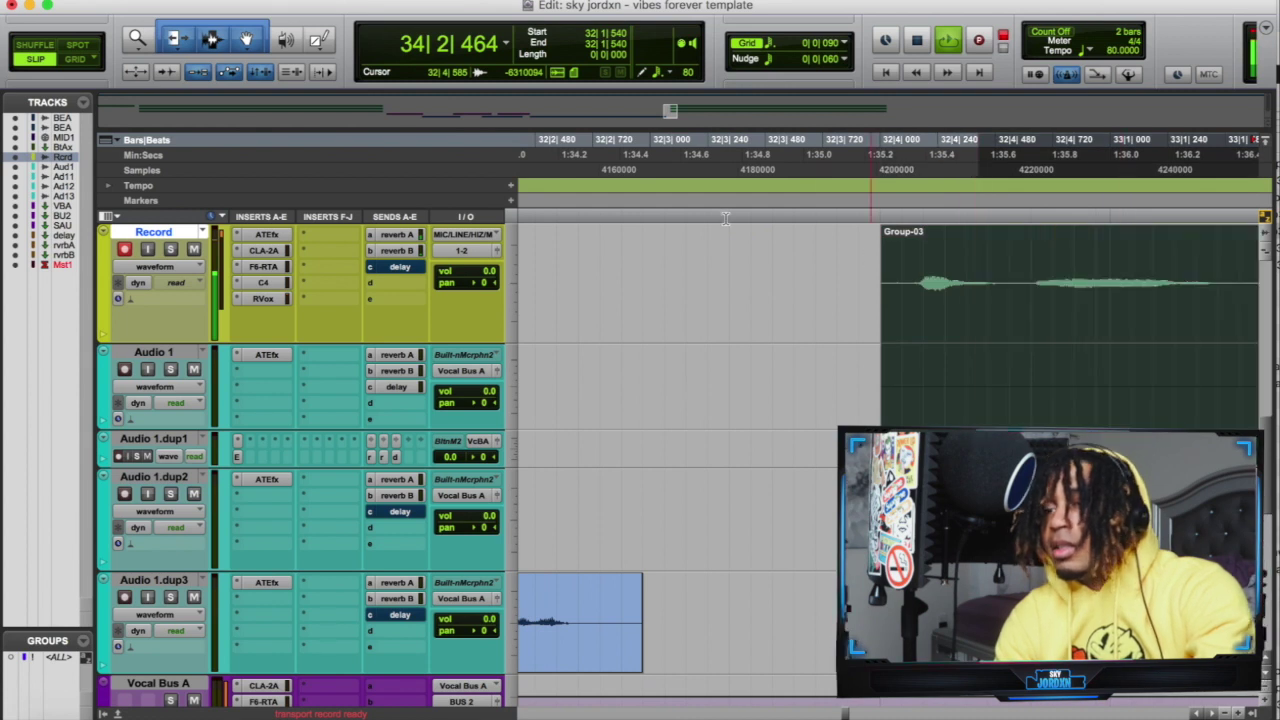
key("space")
left_click(609, 213)
key("space")
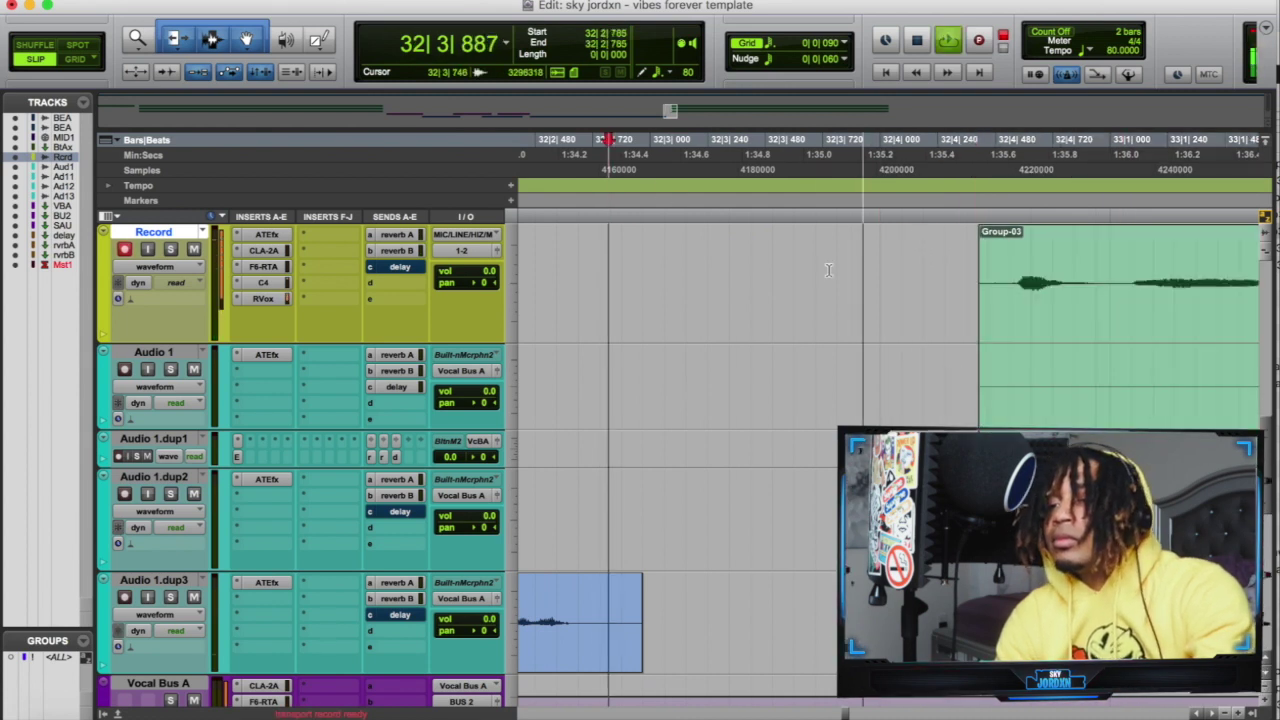
- Fine-tune the Group-03 clip group's start to 32|4|286, checking its timing with playback from 32|2|829
left_click(1078, 334)
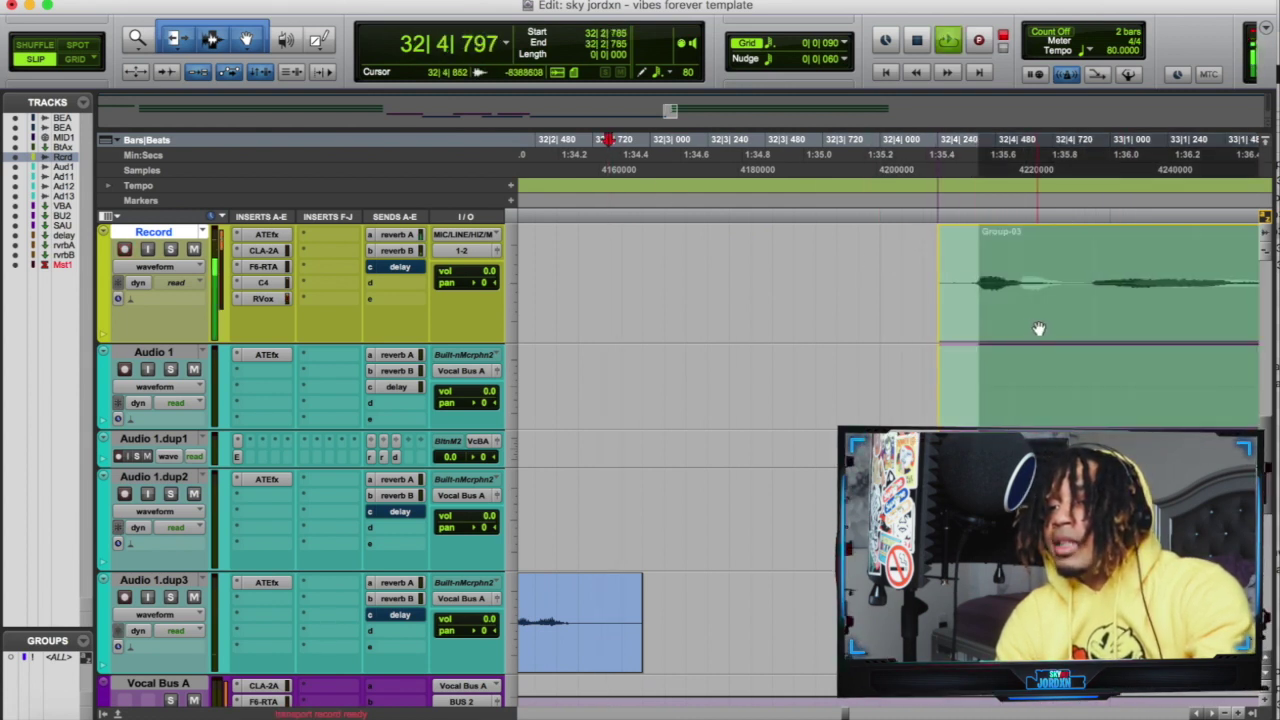
left_click(618, 213)
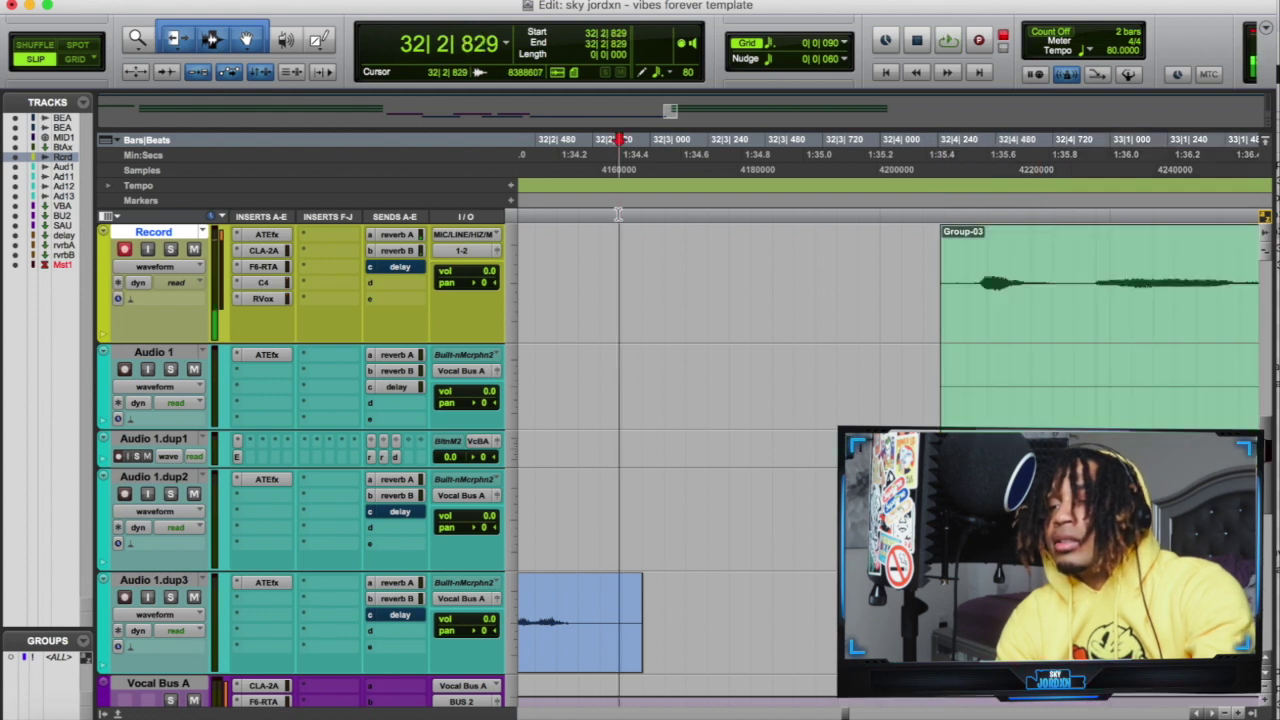
key("space")
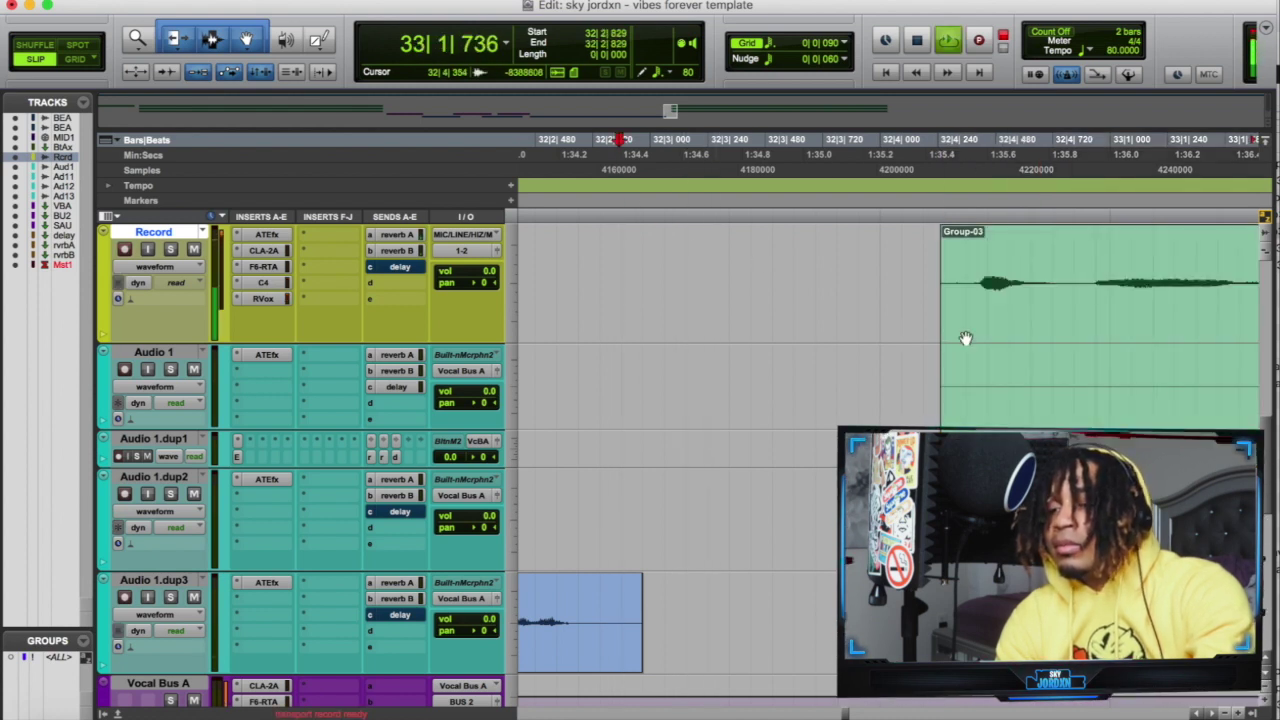
left_click_drag(1021, 332, 1039, 332)
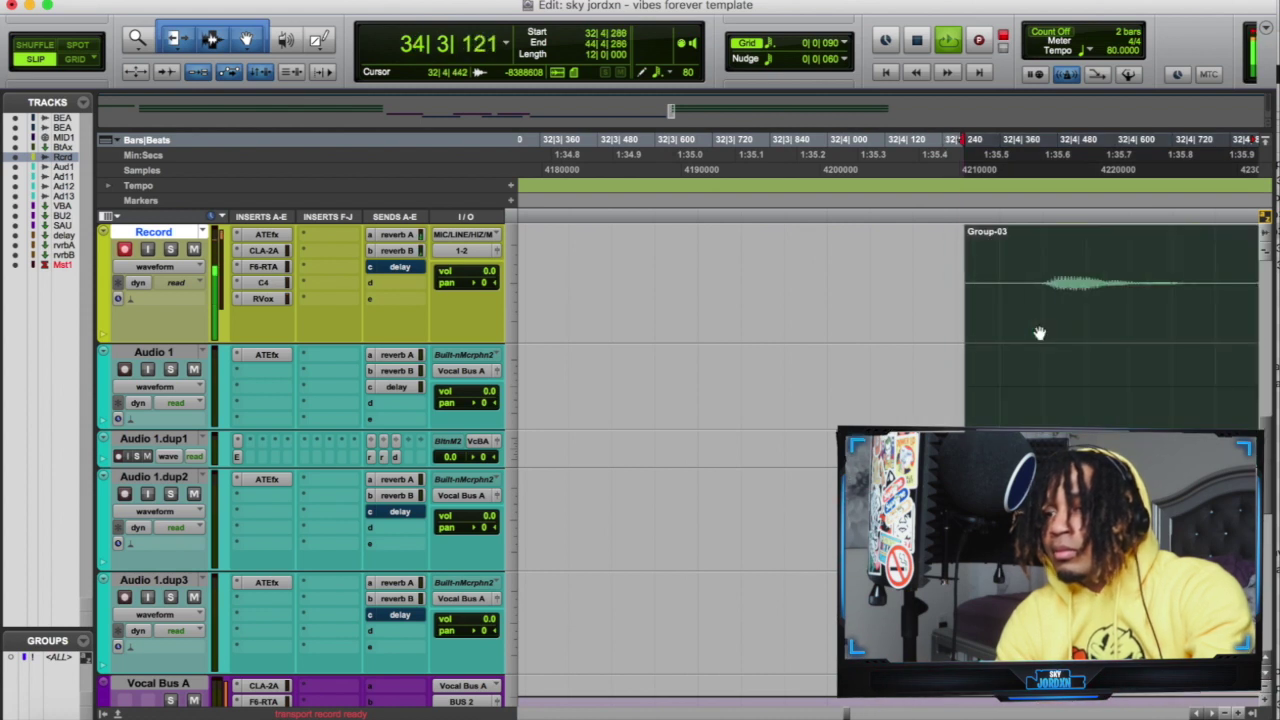
- Try the Group-03 clip group one track lower, starting on Audio 1, and move it back up to the Record track
left_click_drag(1087, 336, 1080, 387)
key("r")
key("r")
key("r")
key("r")
key("r")
key("r")
key("r")
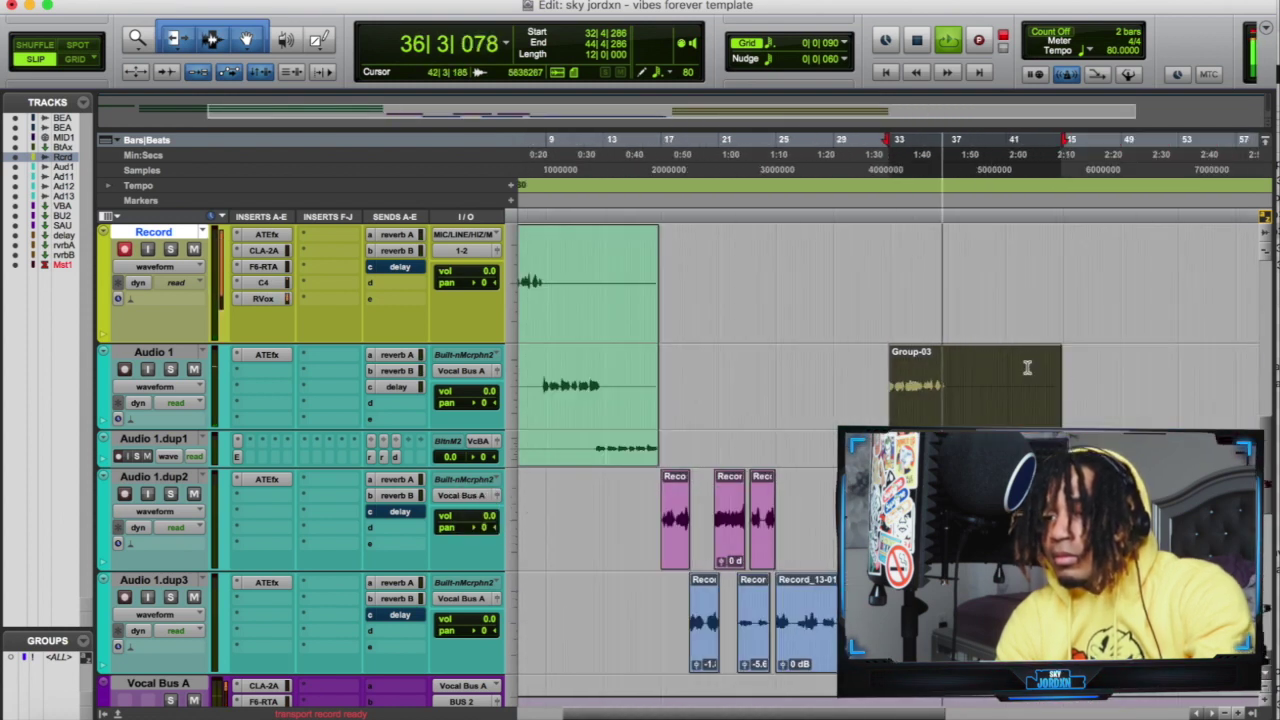
scroll(952, 404, "up", 2)
scroll(952, 404, "left", 2)
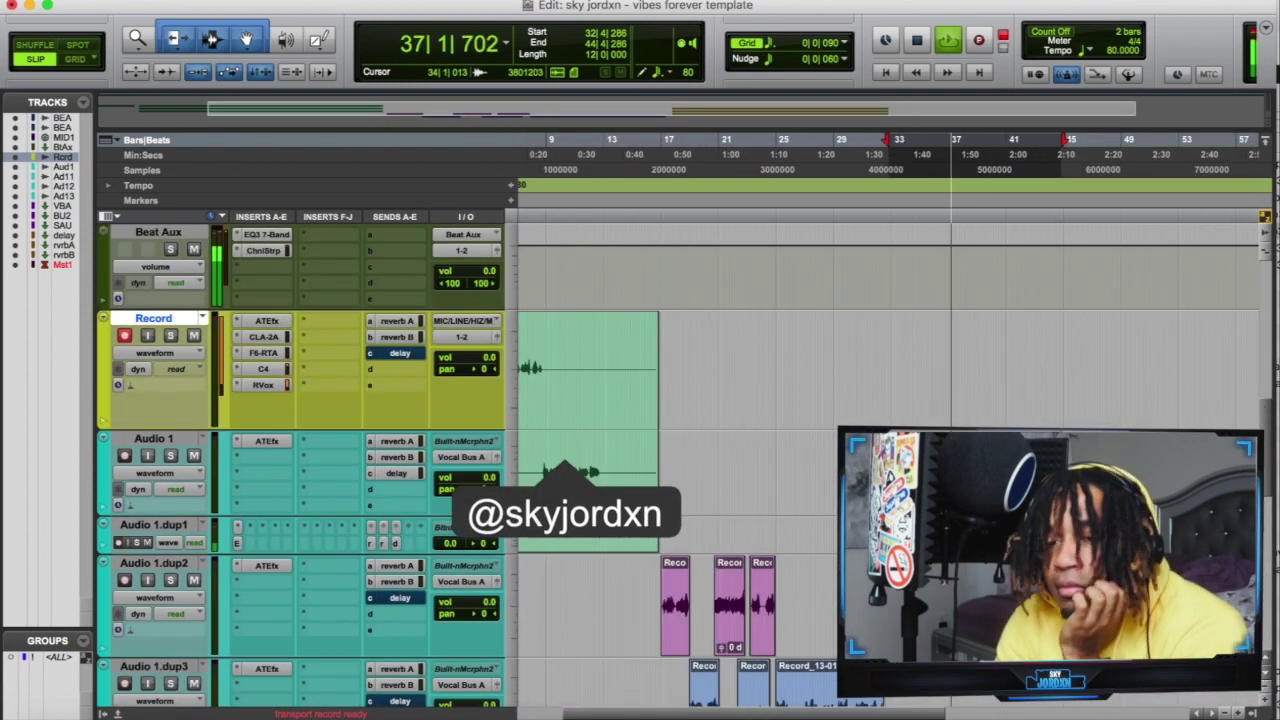
scroll(890, 404, "left", 1)
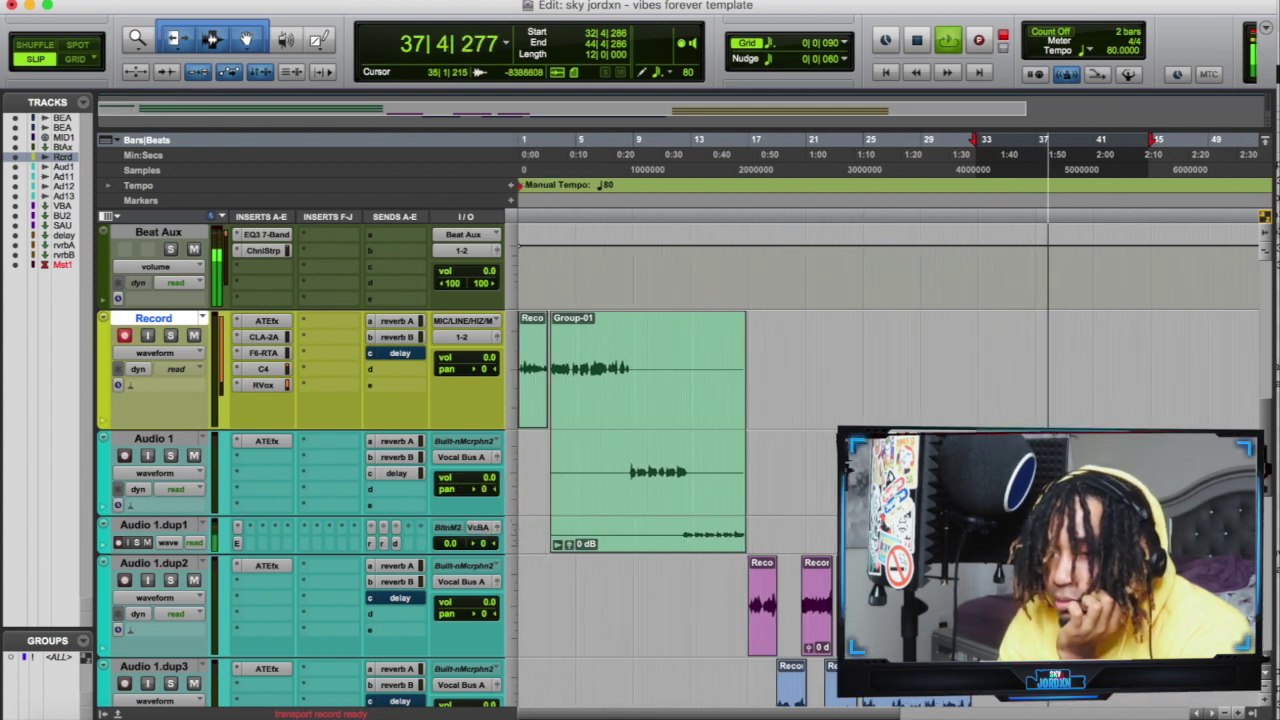
left_click_drag(1003, 430, 1003, 422)
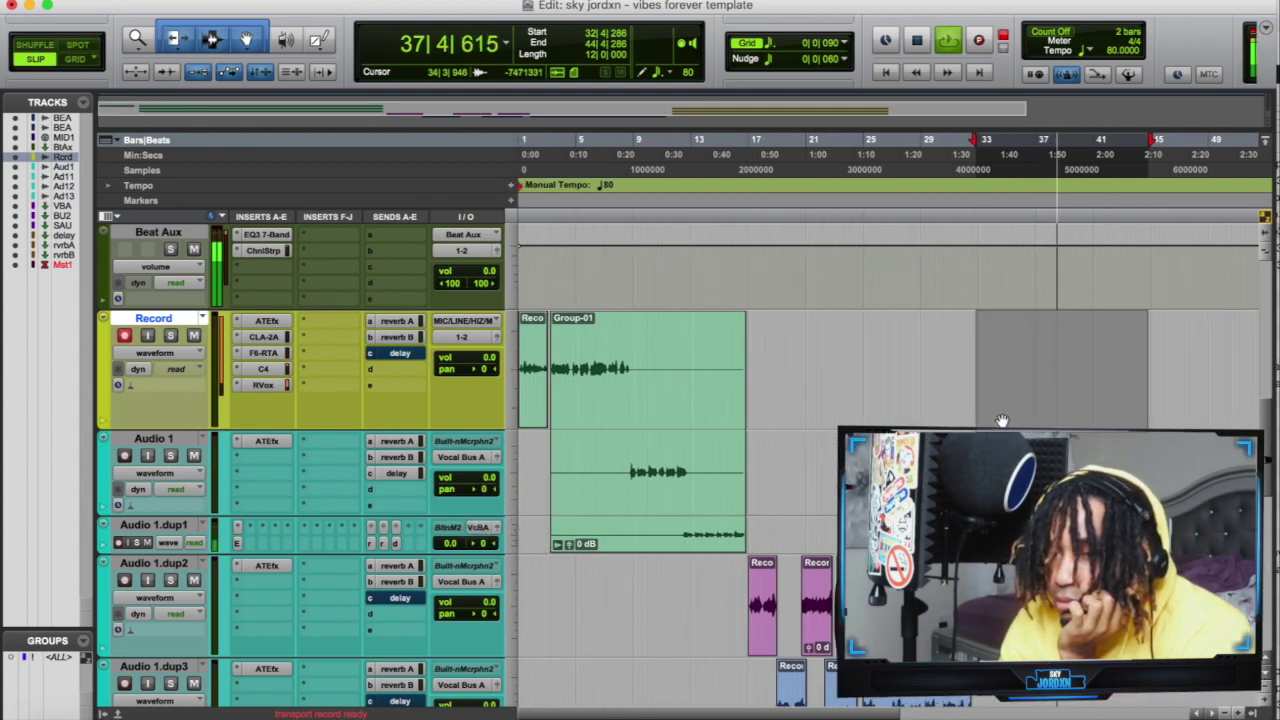
left_click(1043, 482)
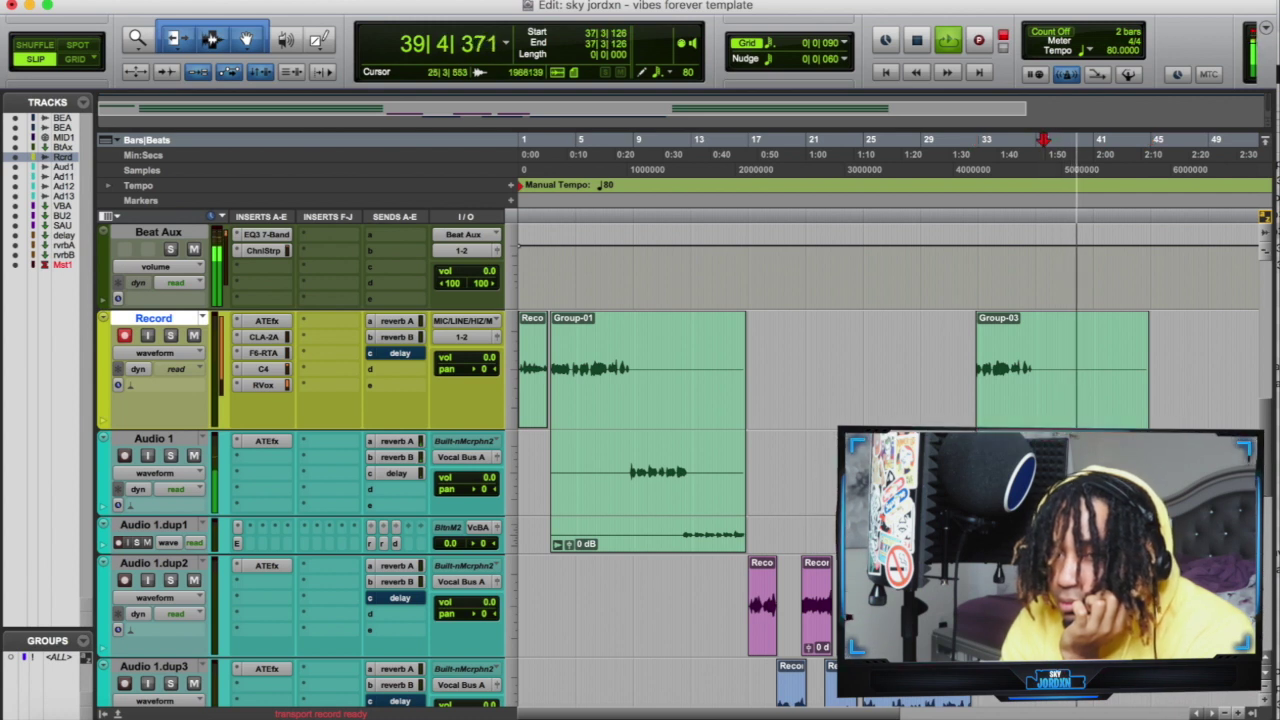
- Ungroup the Group-01 and Group-03 clip groups back into their individual clips
left_click(576, 403)
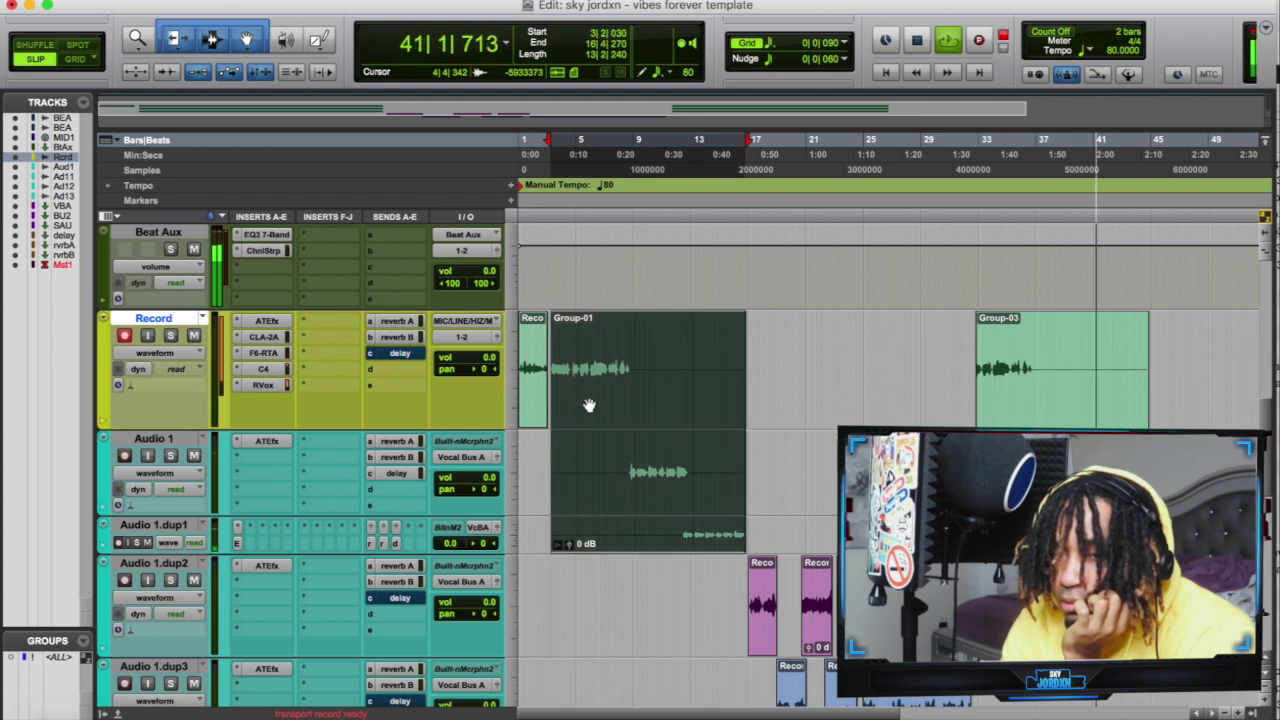
right_click(603, 409)
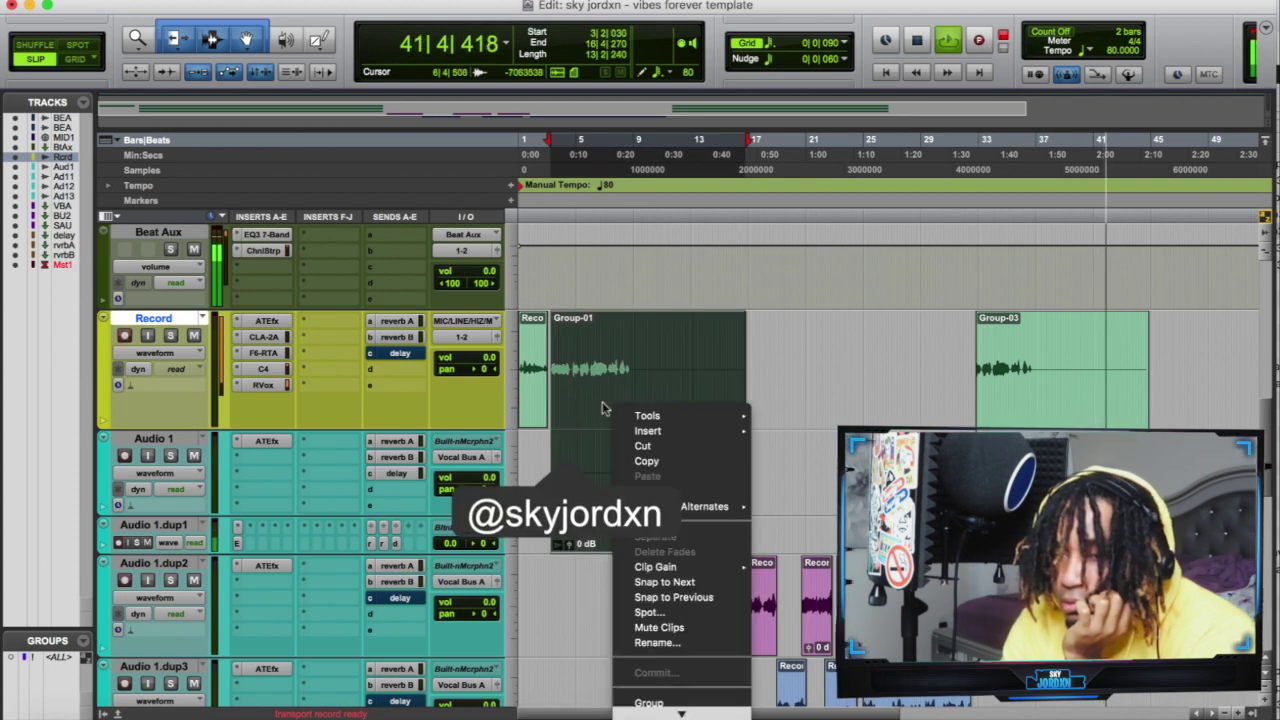
left_click(650, 688)
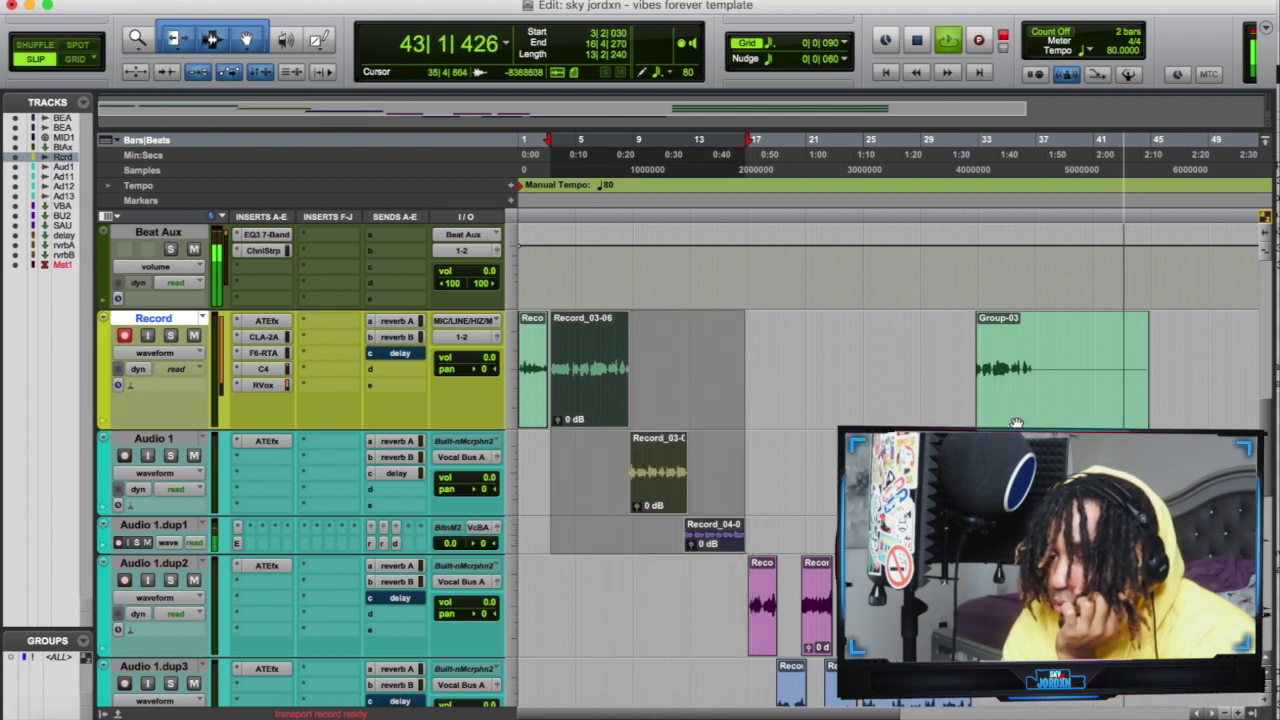
left_click(1016, 422)
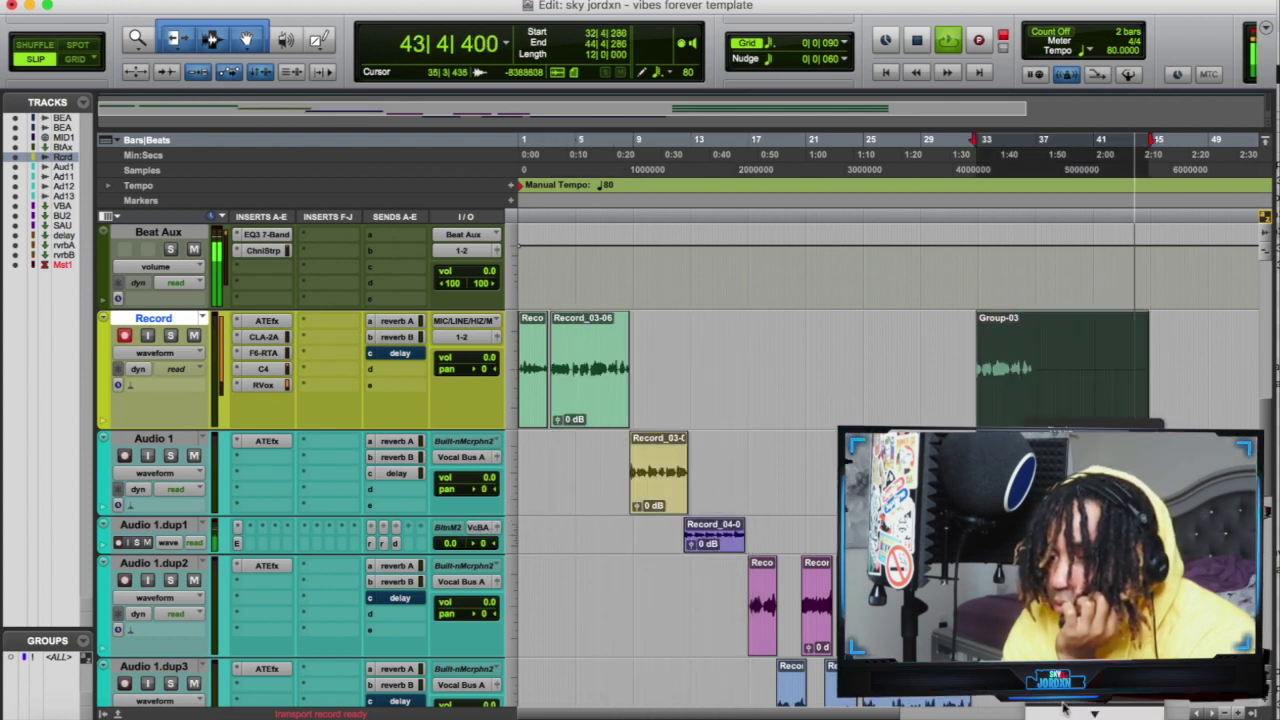
key("super+alt+u")
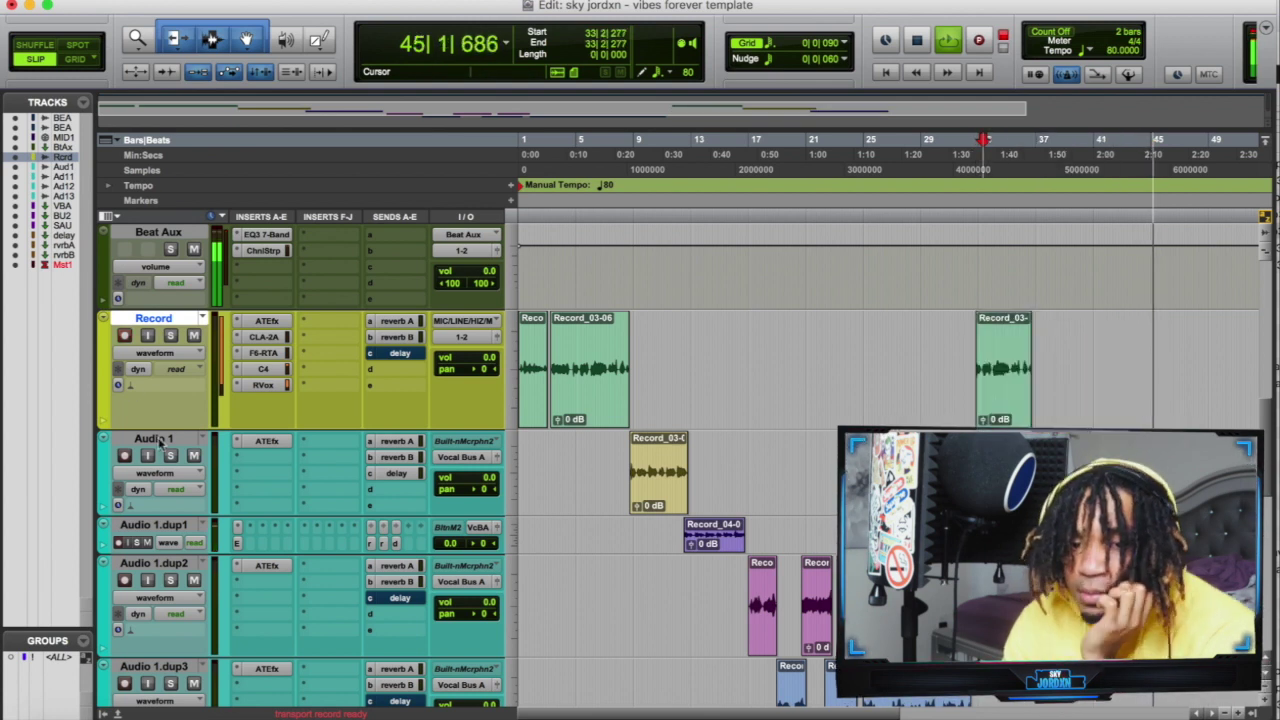
- Duplicate the Audio 1 track once without its active playlist, inserting the copy directly after it, and resume playback
left_click(156, 441)
key("alt+shift+d")
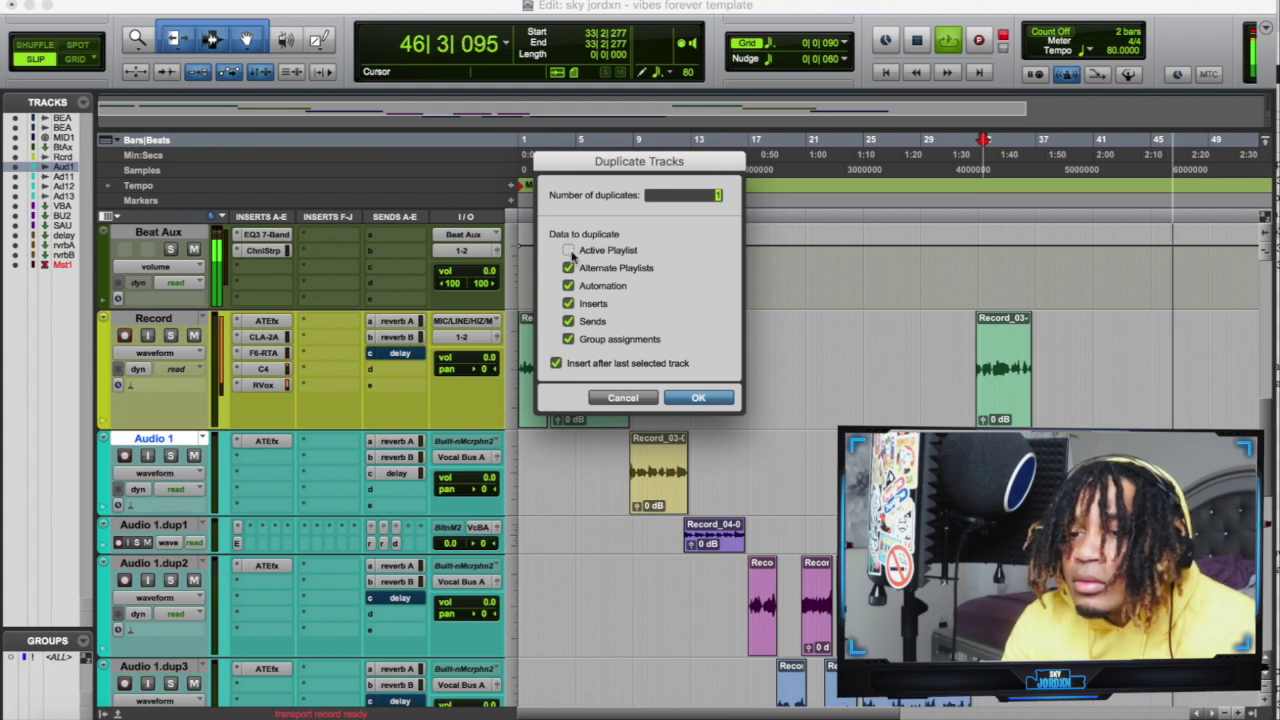
left_click(702, 398)
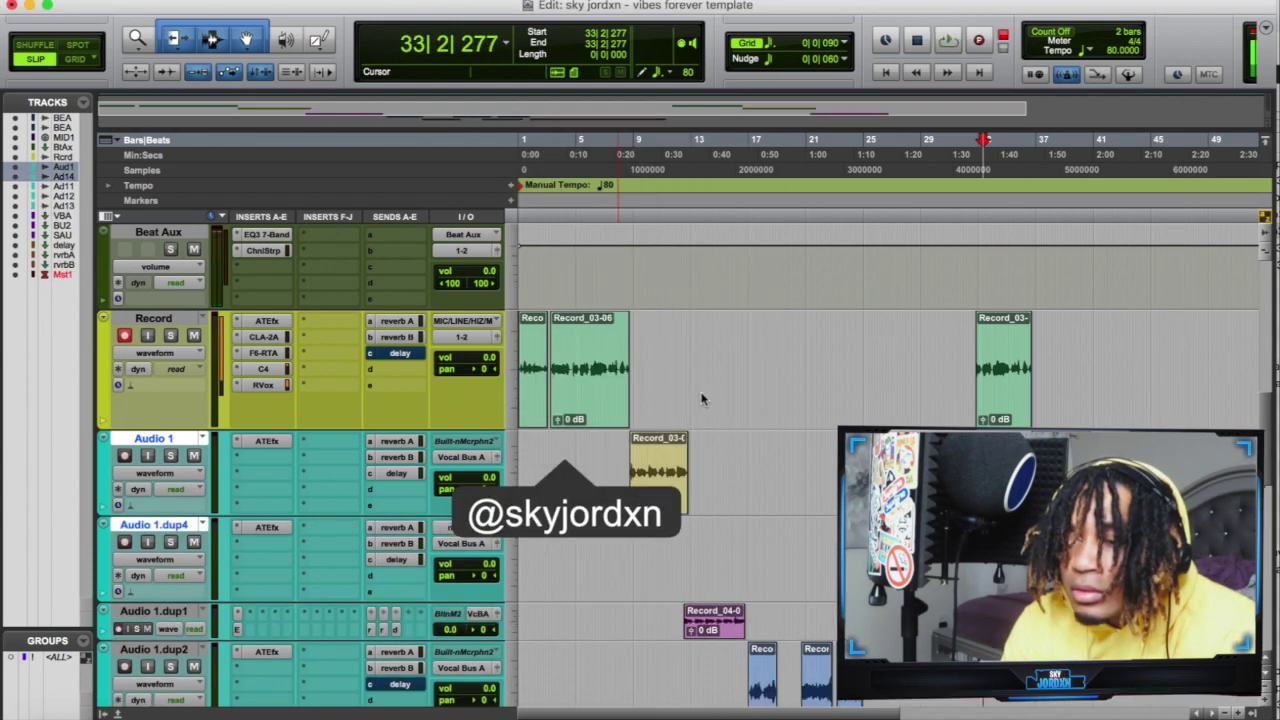
key("space")
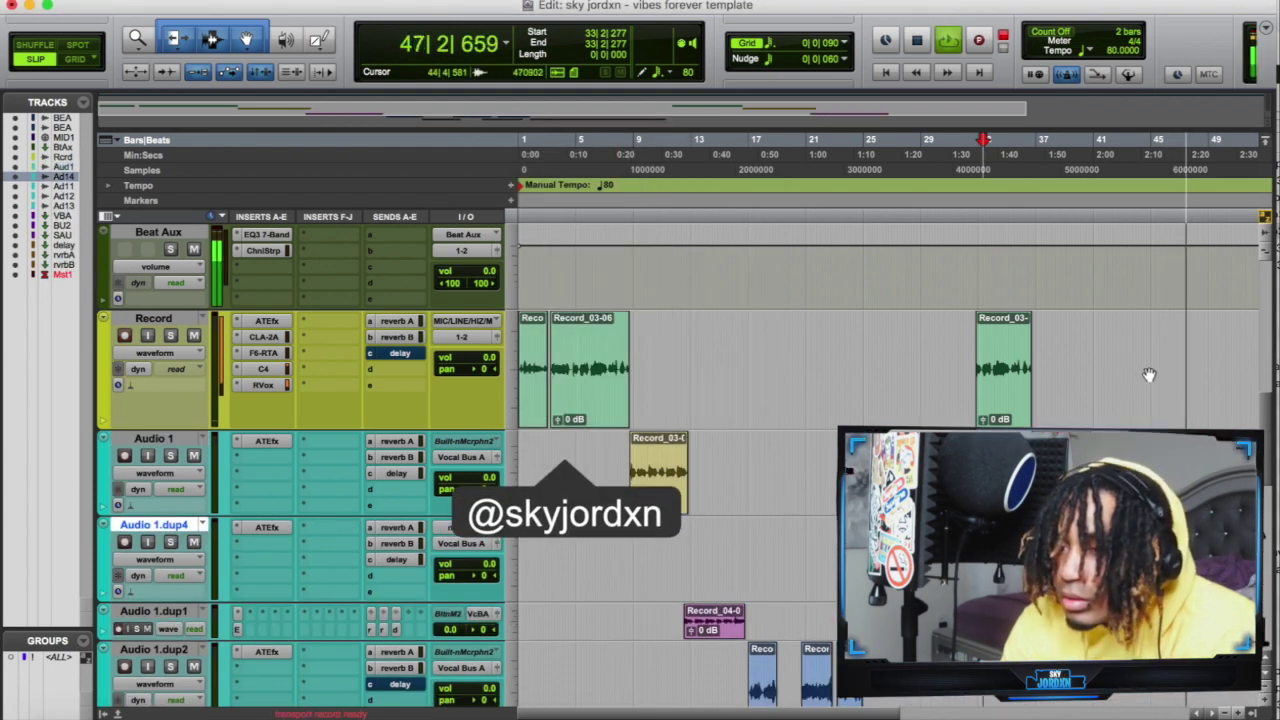
- Move all Record and Audio 1 clips from 1|1|000 to 44|2|836 down one track and play back from 4|1|606
left_click_drag(1143, 364, 518, 450)
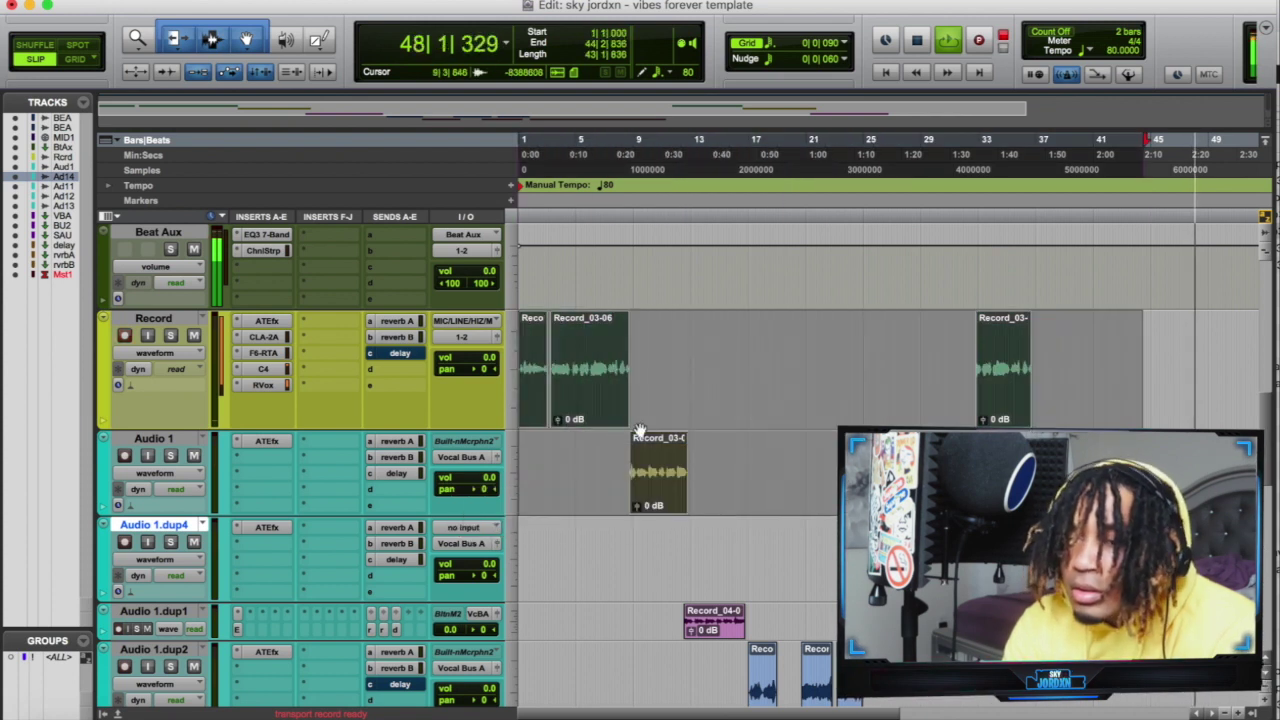
left_click_drag(604, 424, 606, 502)
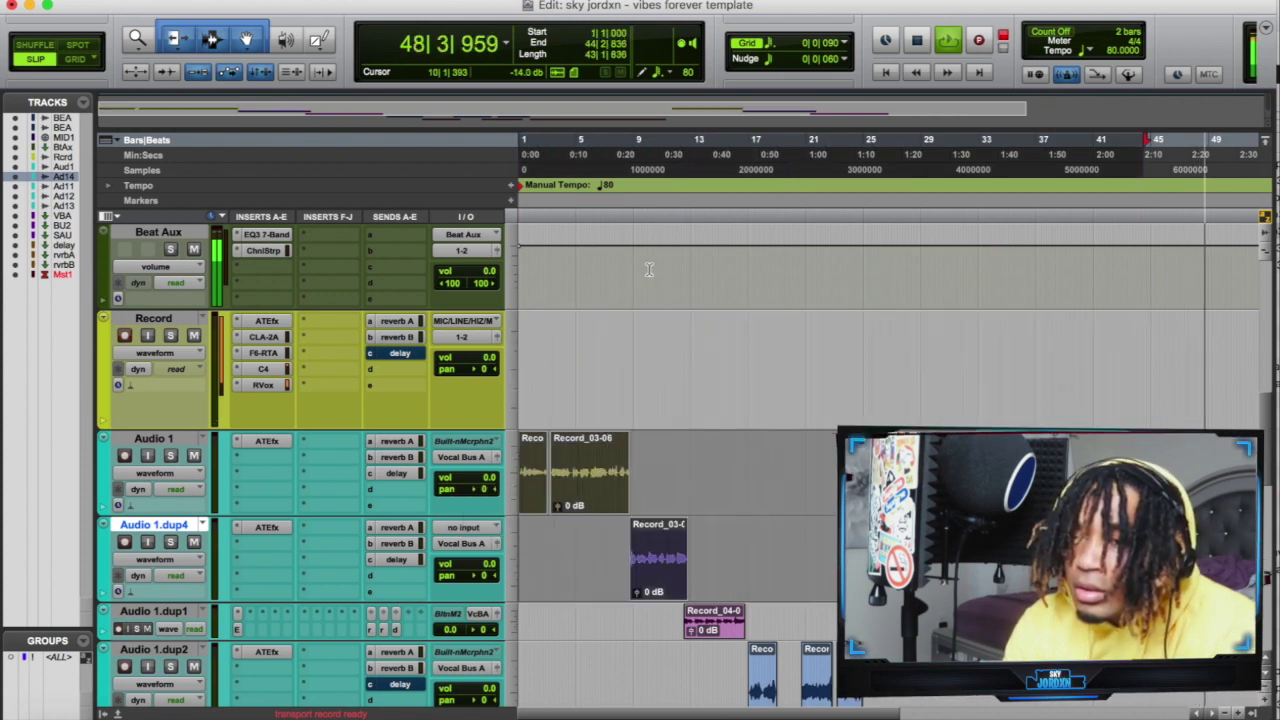
left_click(564, 217)
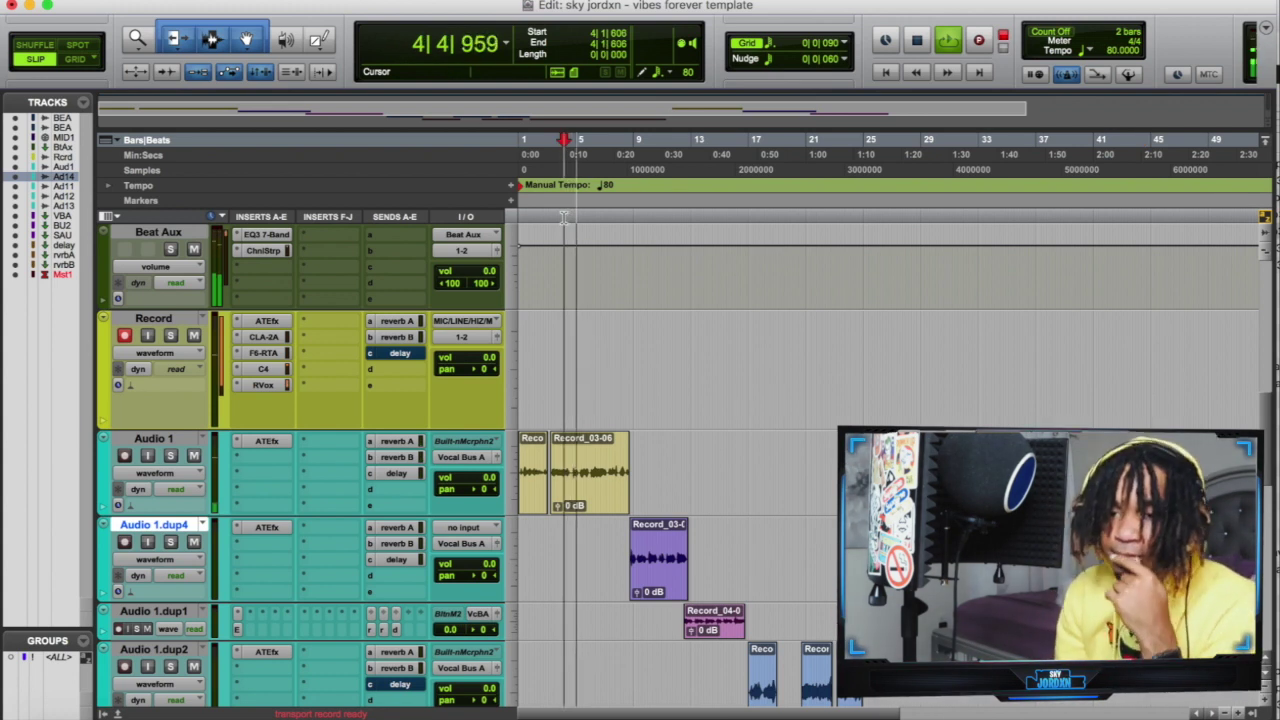
- Examine the Retune Speed and Humanize settings of the Auto-Tune EFX+ insert on the Audio 1 track
scroll(835, 430, "down", 2)
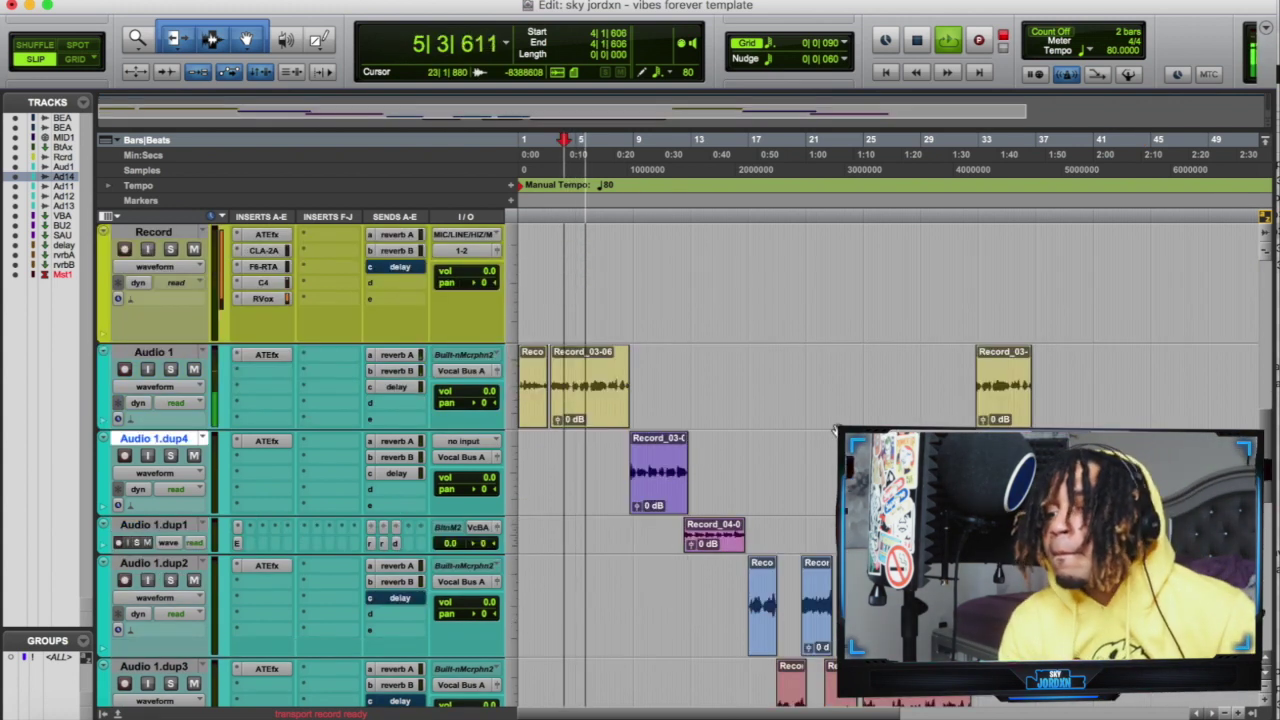
scroll(835, 430, "down", 3)
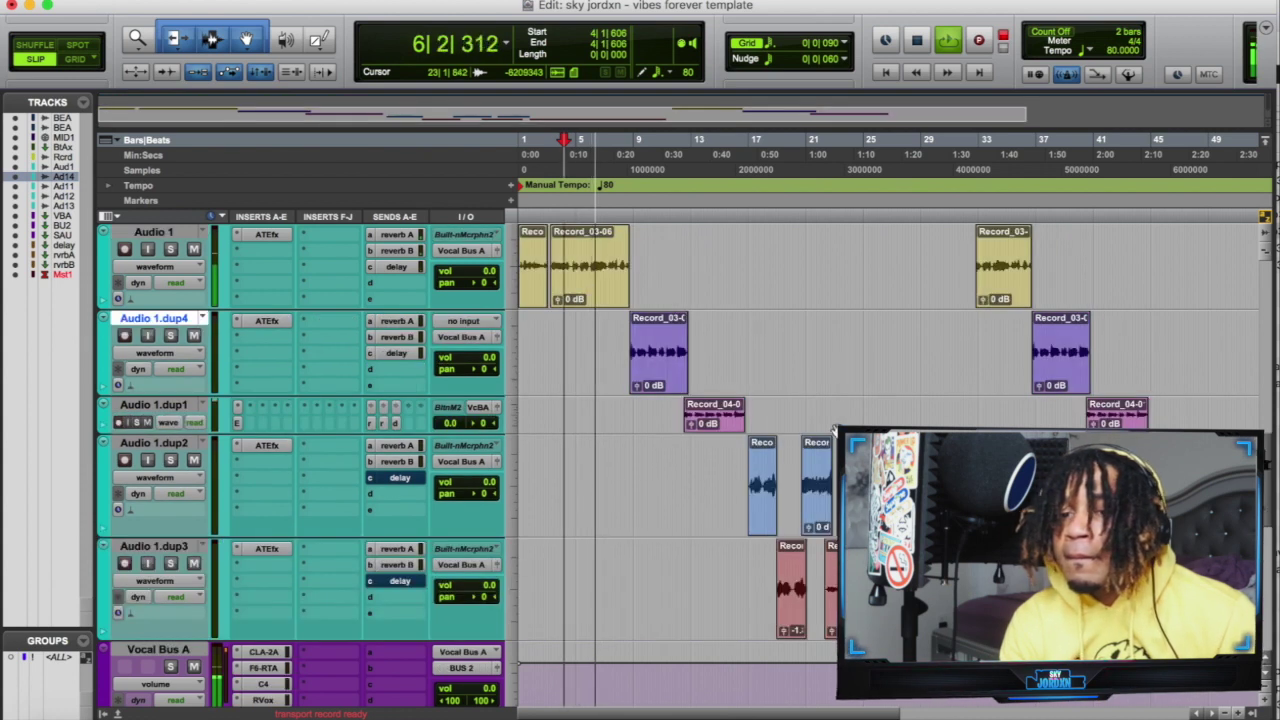
scroll(270, 358, "up", 2)
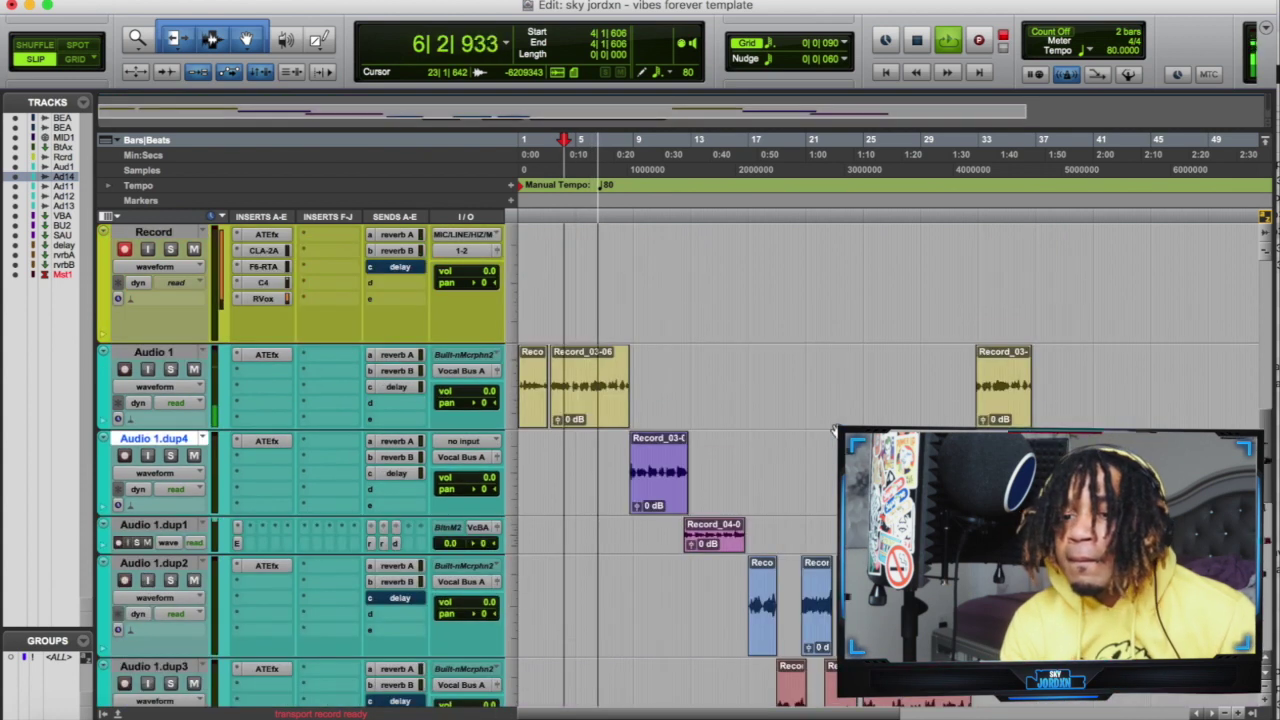
left_click(292, 355)
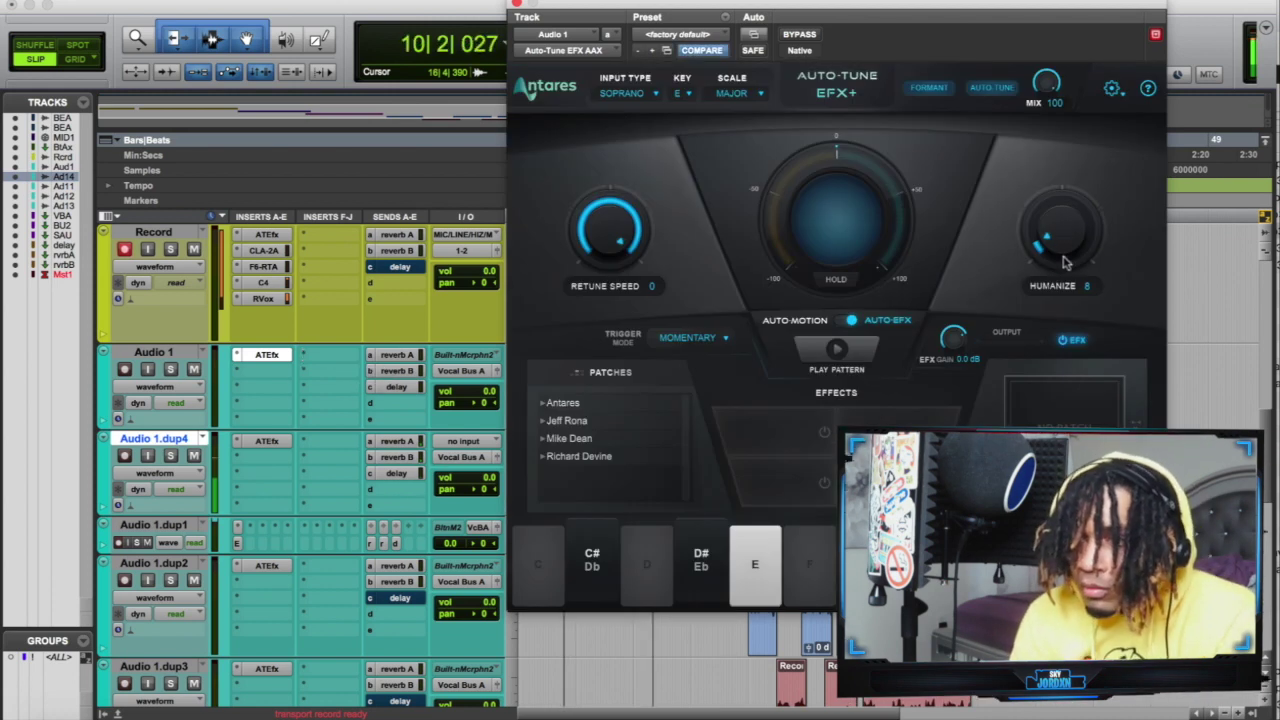
left_click(517, 5)
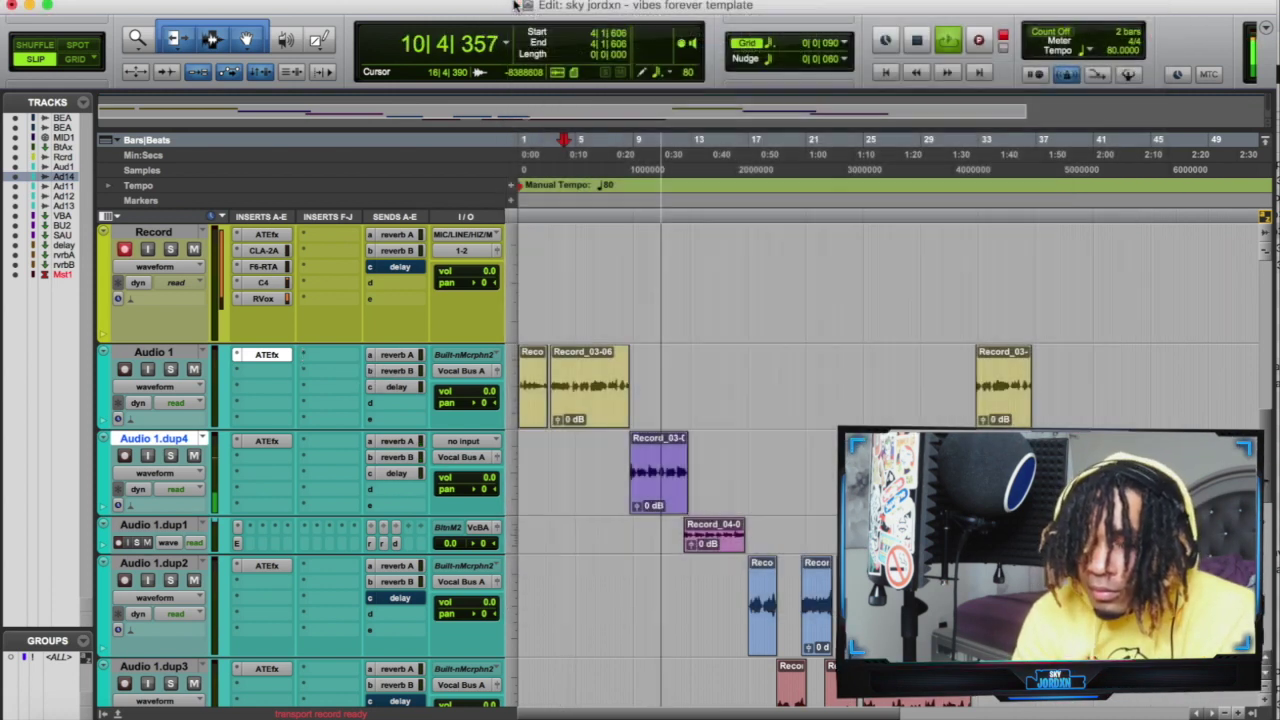
- Shrink the Audio 1.dup1 track to its smallest height and lower its reverb B send to -14.2 dB
scroll(741, 509, "down", 4)
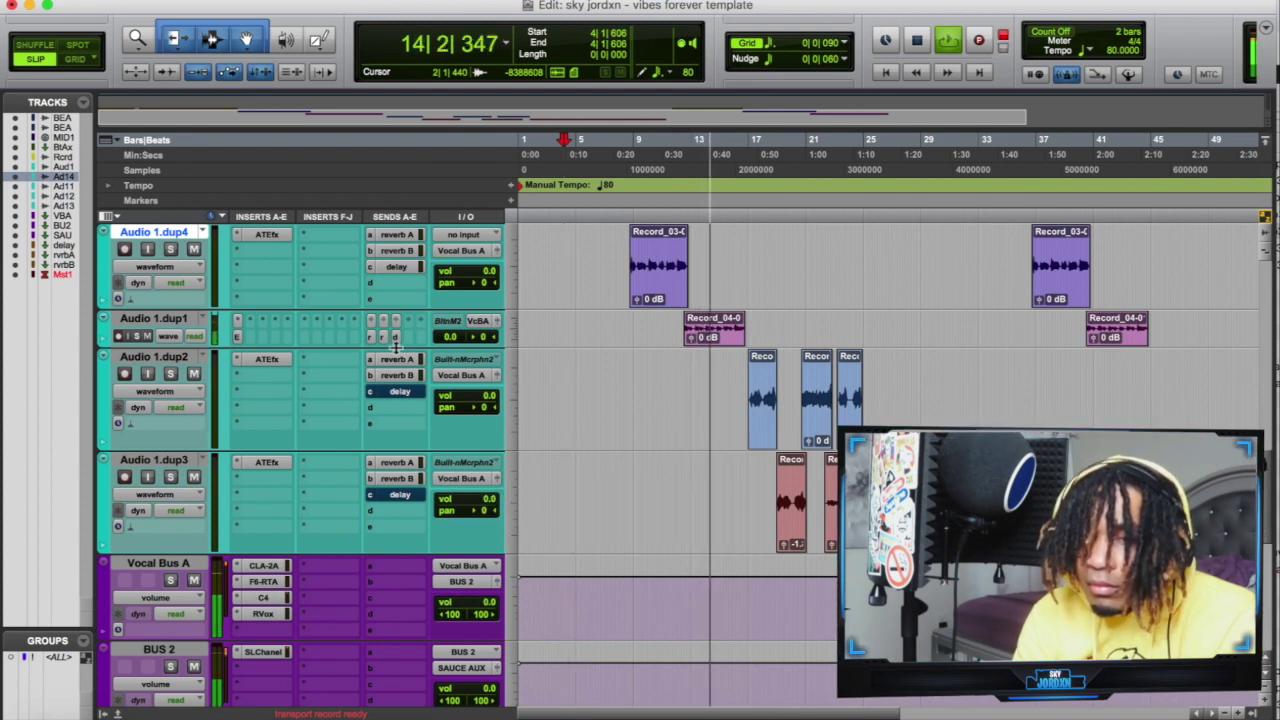
mouse_move(397, 345)
left_mouse_down()
mouse_move(400, 363)
mouse_move(400, 329)
left_mouse_up()
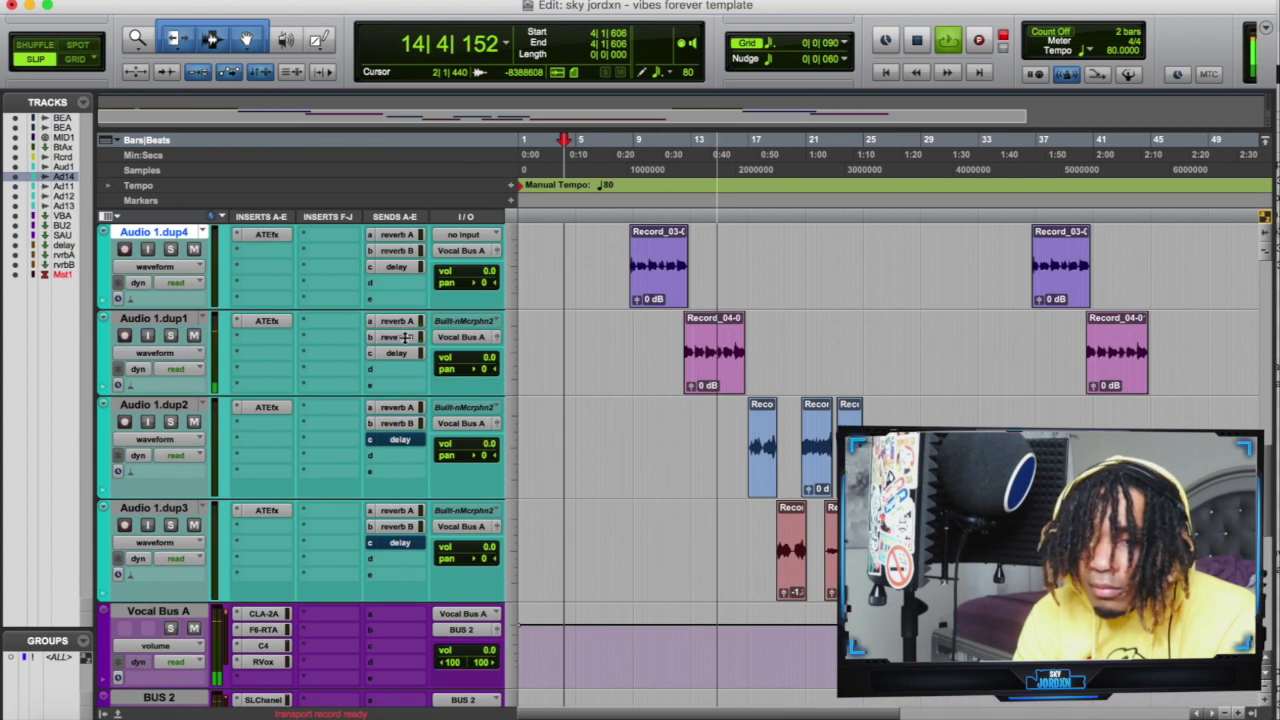
left_click(397, 341)
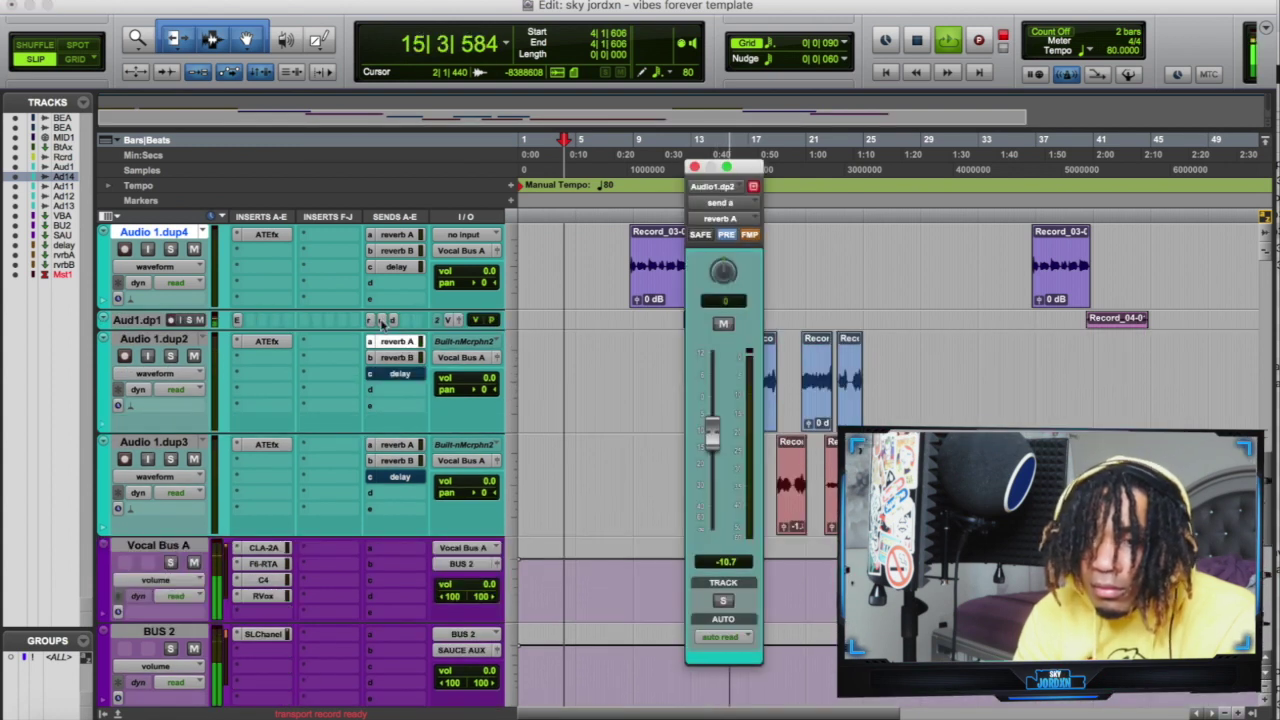
left_click(381, 320)
left_click_drag(711, 426, 713, 453)
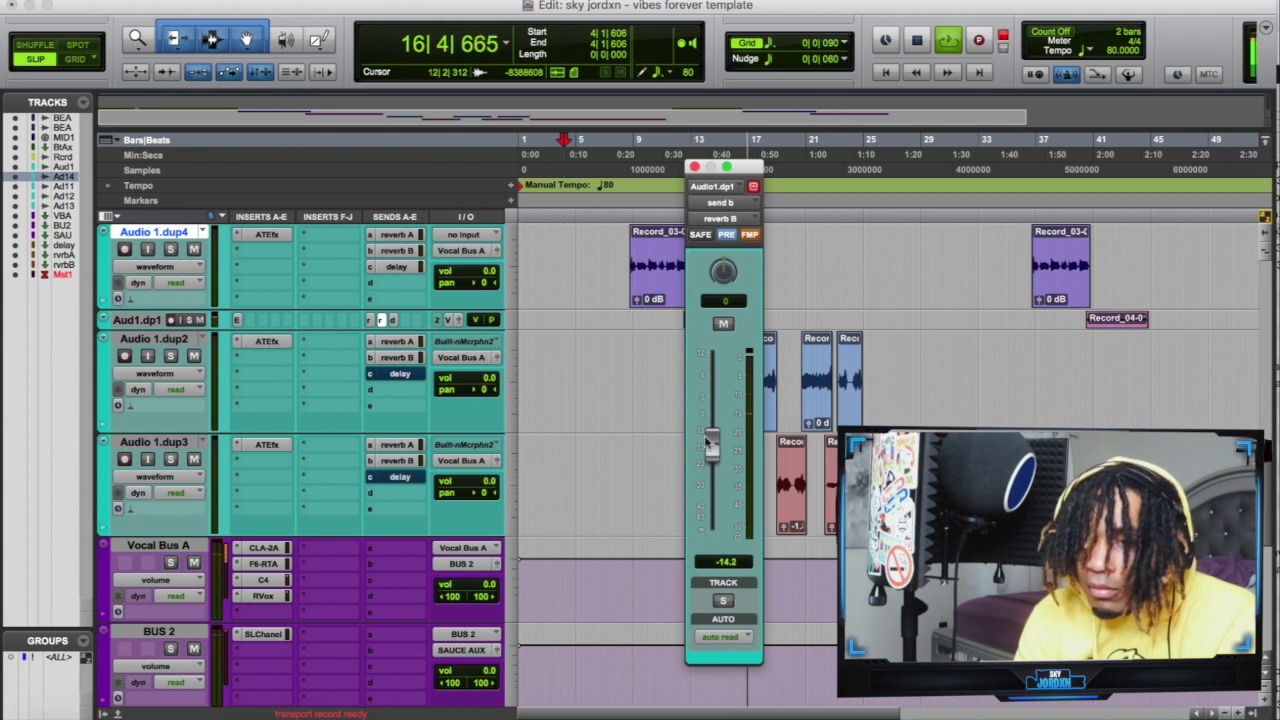
left_click(694, 166)
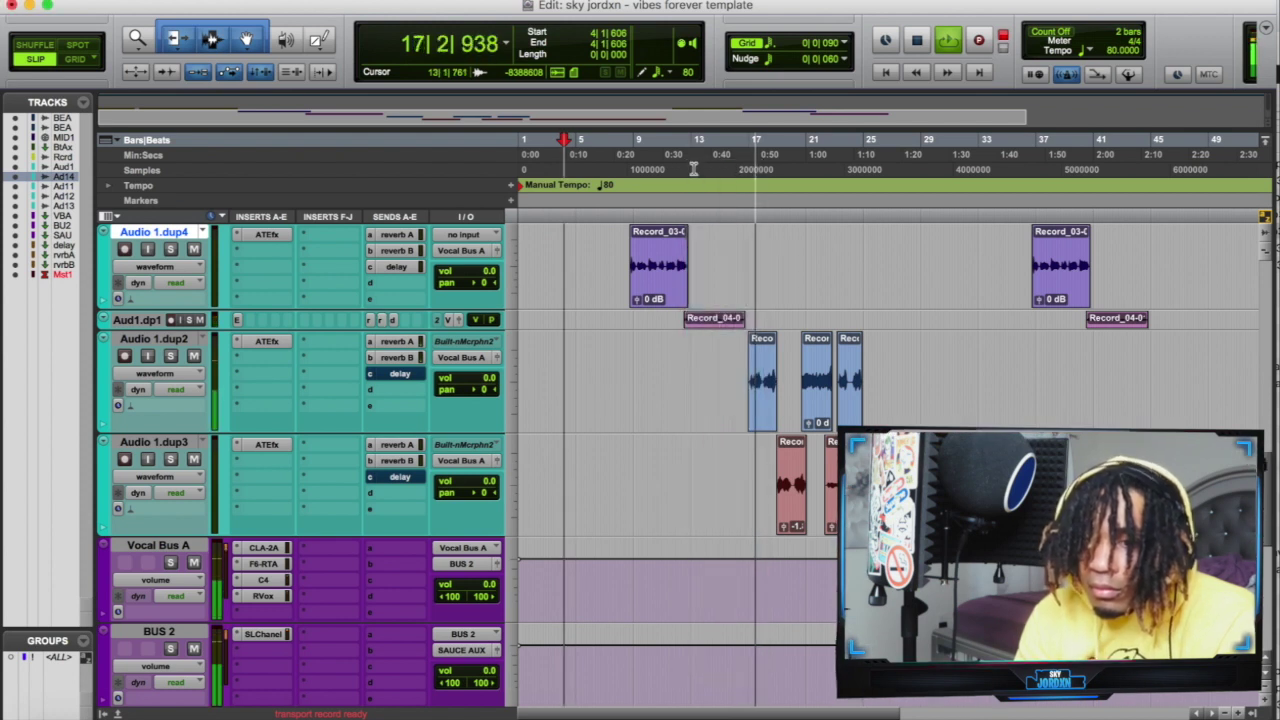
- Raise the reverb B send on the Audio 1.dup2 track to -8.9 dB and close the send window
left_click(396, 357)
left_click_drag(711, 452, 712, 435)
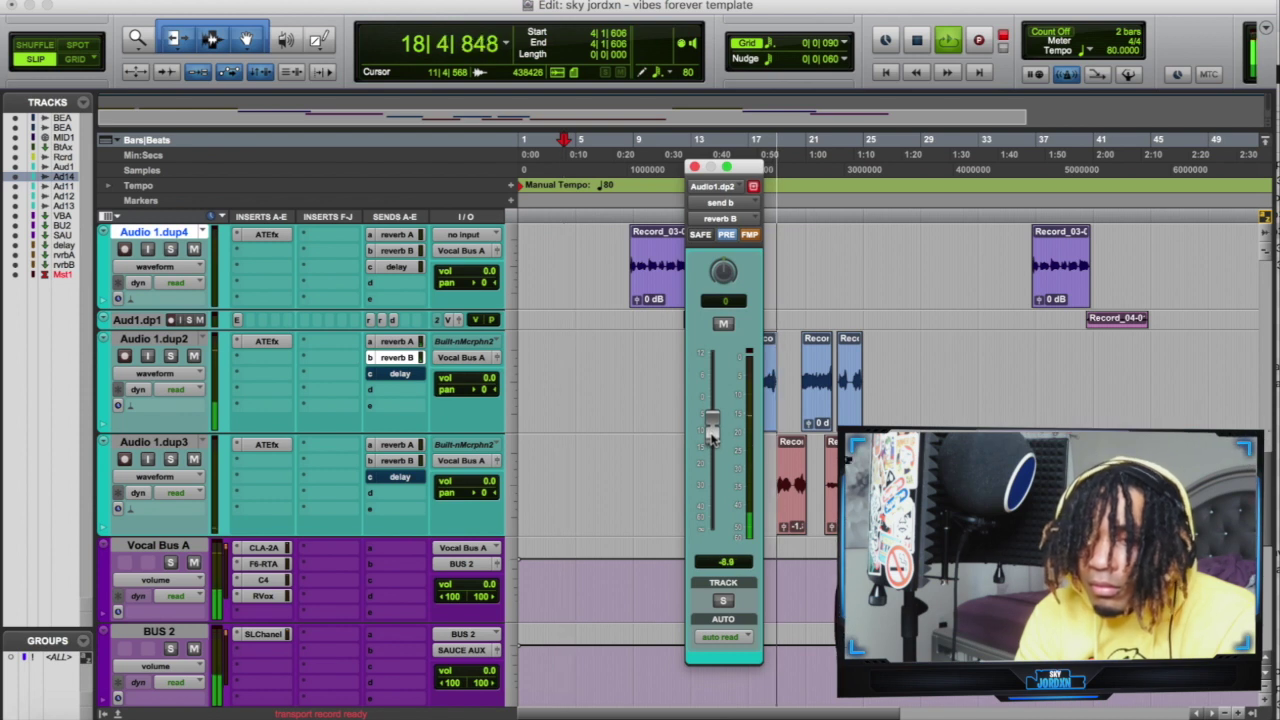
left_click(694, 166)
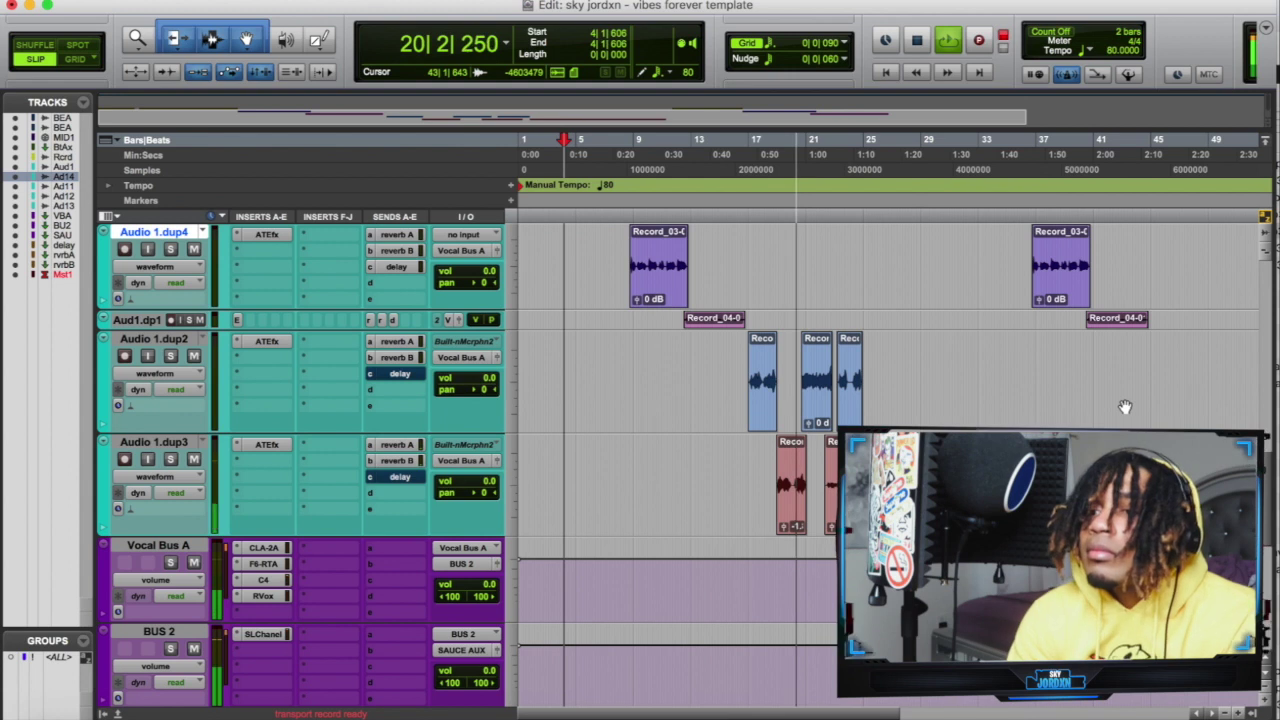
- Inspect the SSLChannel plug-in on the BUS 2 track while playback continues, then close it
scroll(1125, 407, "up", 5)
scroll(1125, 407, "right", 3)
scroll(1125, 407, "down", 5)
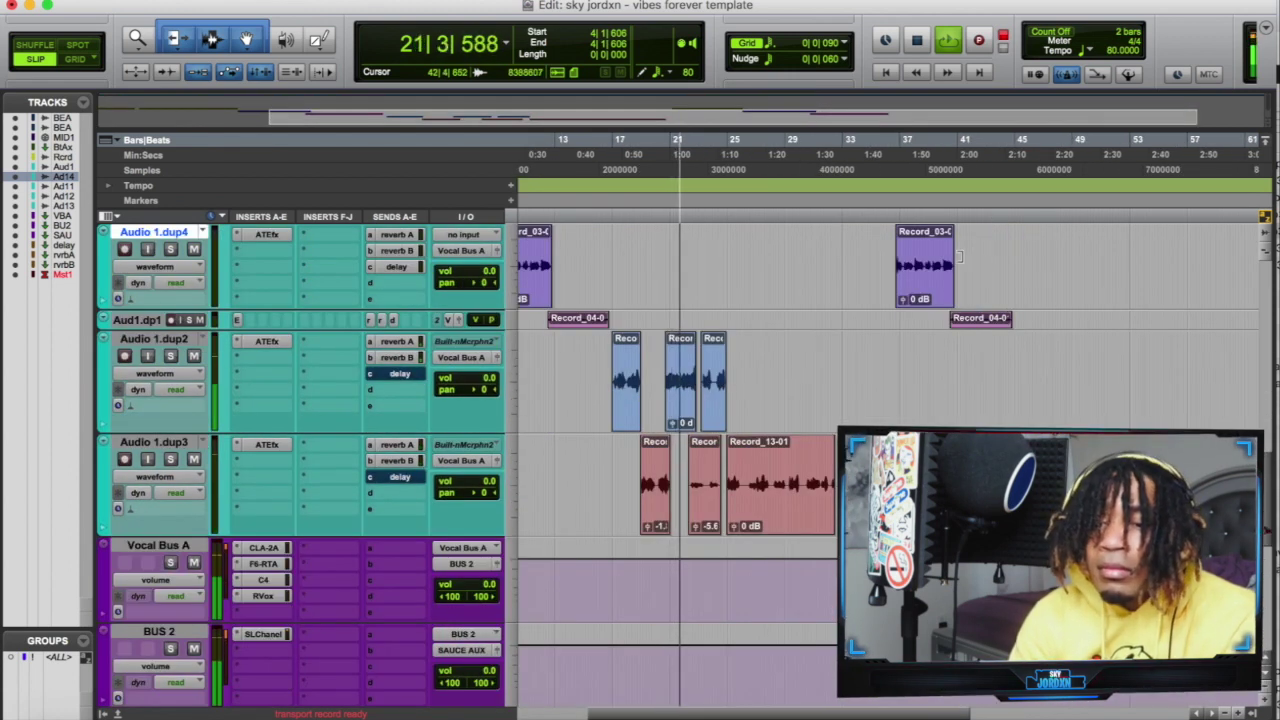
left_click(262, 635)
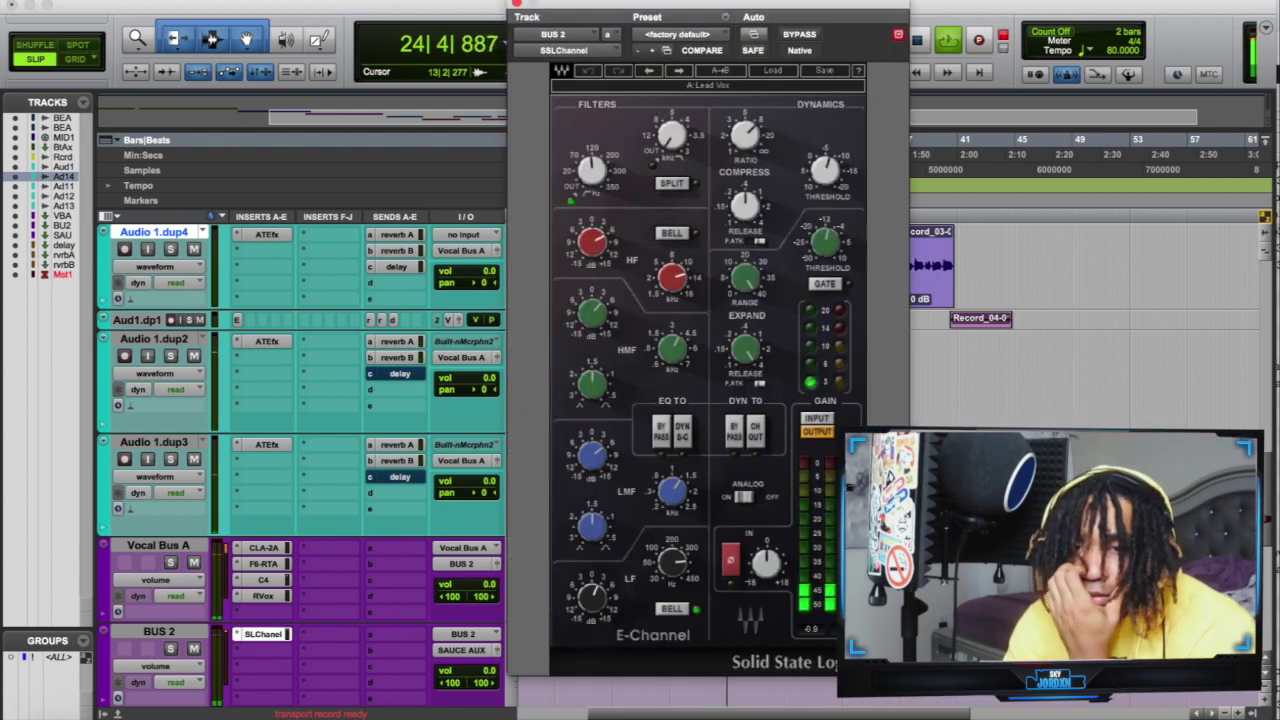
left_click(516, 4)
- In Vocal Bus A's F6-RTA equalizer, set band 3 to a 3.0 dB boost at 3088 Hz with a Q of 0.4
scroll(410, 430, "down", 3)
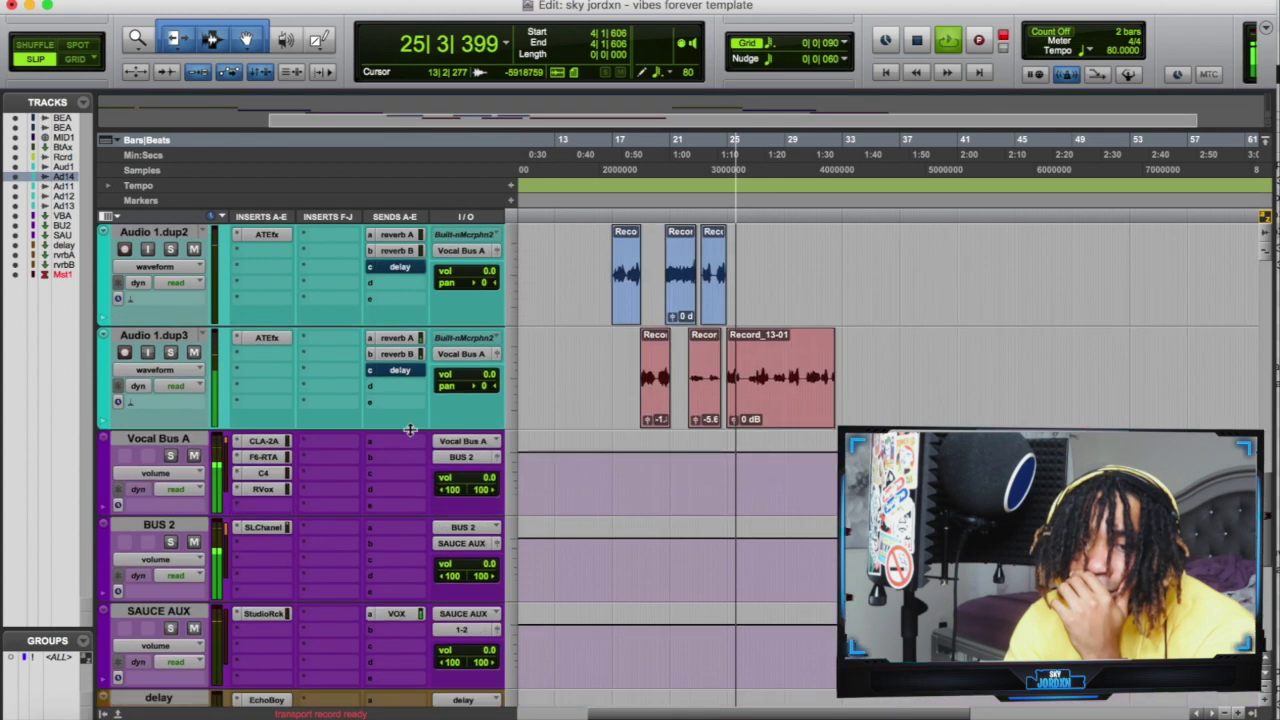
scroll(410, 430, "up", 1)
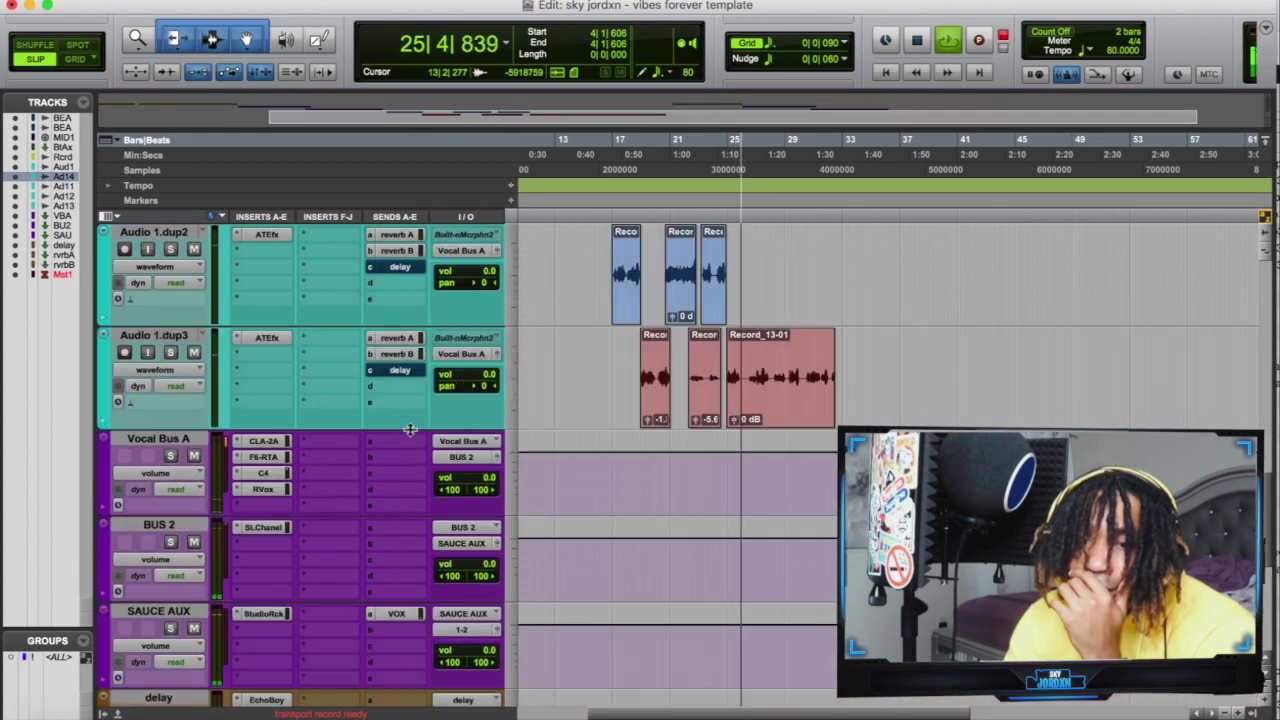
left_click(277, 458)
left_click_drag(1083, 268, 996, 243)
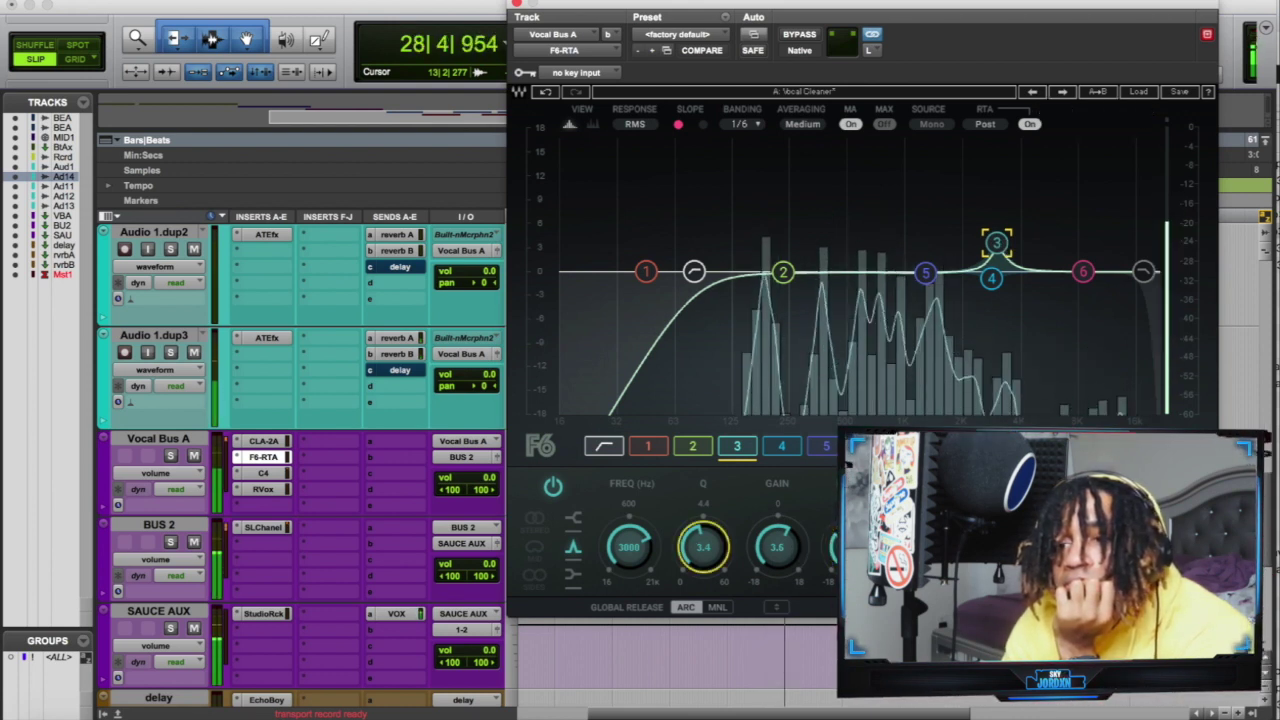
scroll(996, 243, "down", 4)
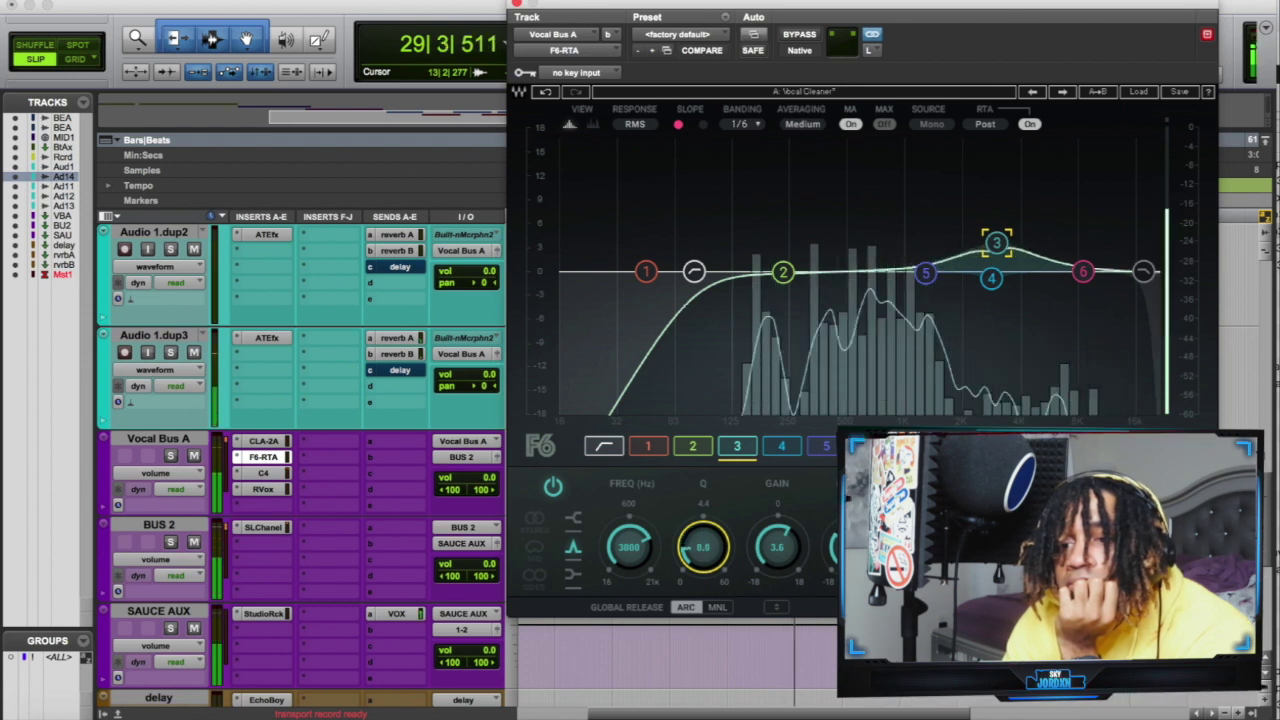
left_click_drag(764, 564, 756, 570)
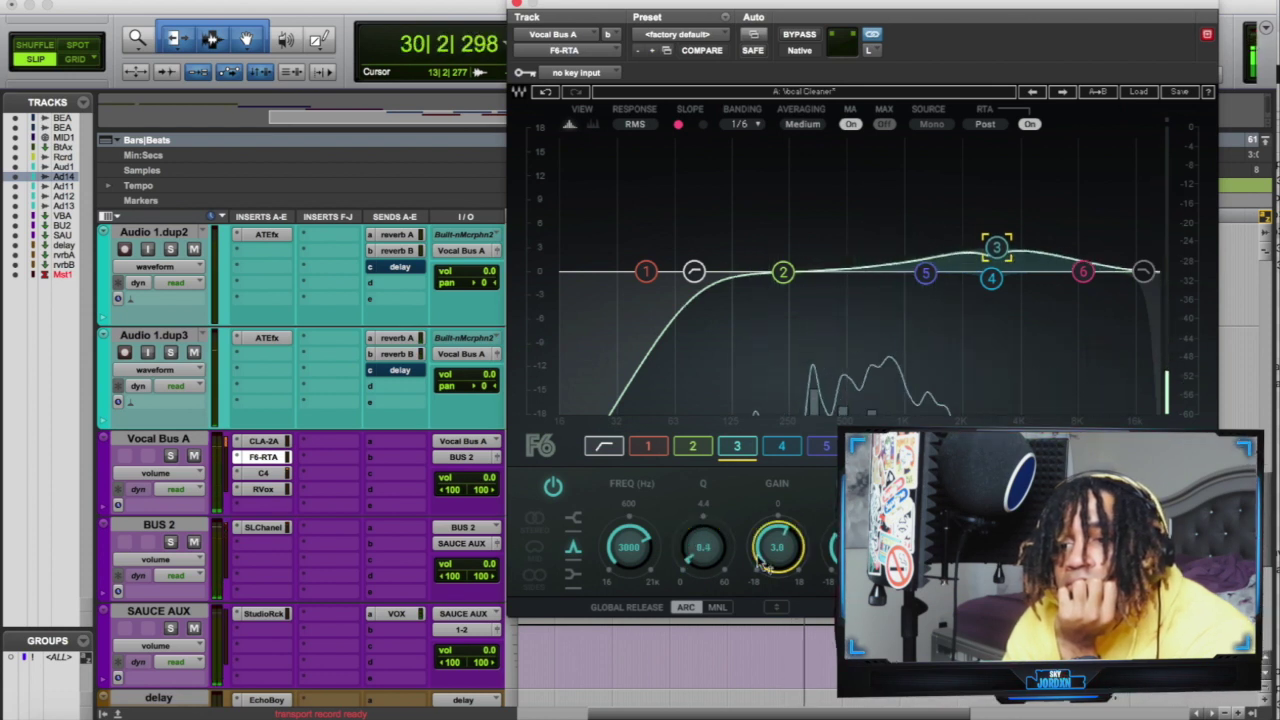
- Shift band 3 of Vocal Bus A's equalizer to a lower frequency and raise the low-cut filter to 154 Hz
left_click_drag(996, 250, 922, 250)
left_click_drag(694, 271, 749, 271)
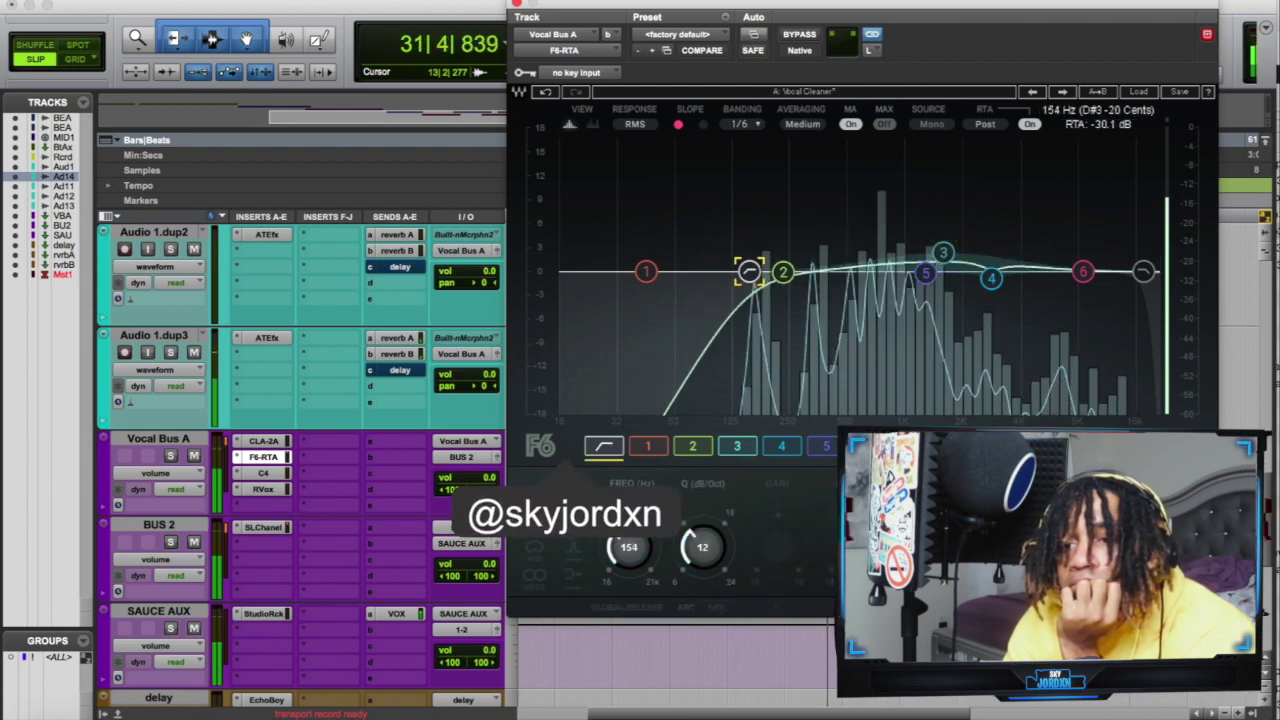
left_click(517, 4)
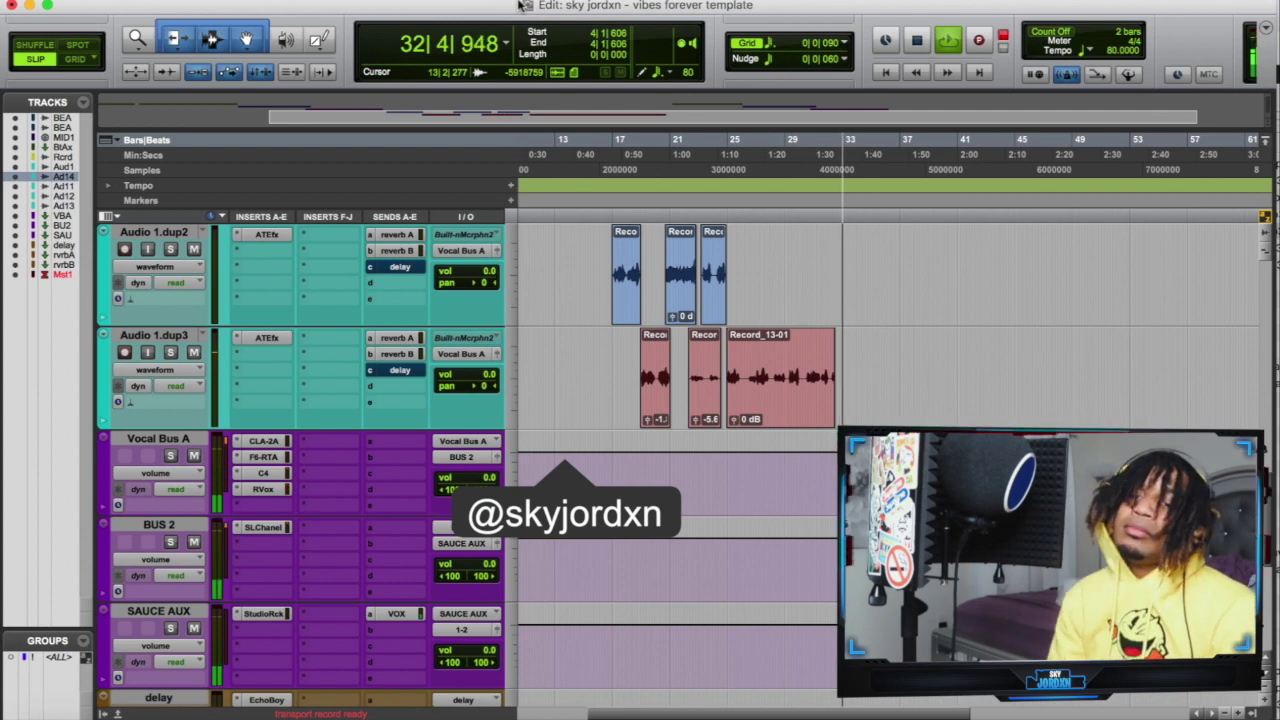
- Review the clips on the Record and Audio tracks from the first verse to the repeated section during playback
scroll(873, 386, "up", 10)
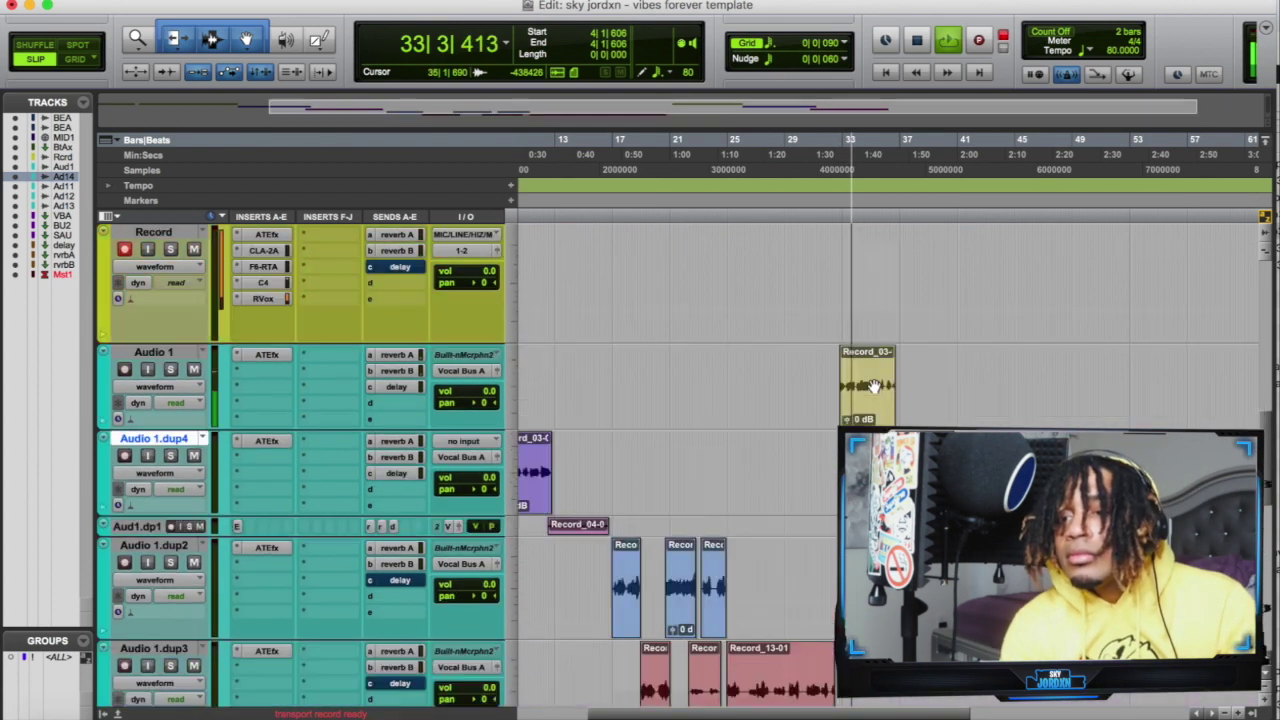
scroll(873, 386, "down", 4)
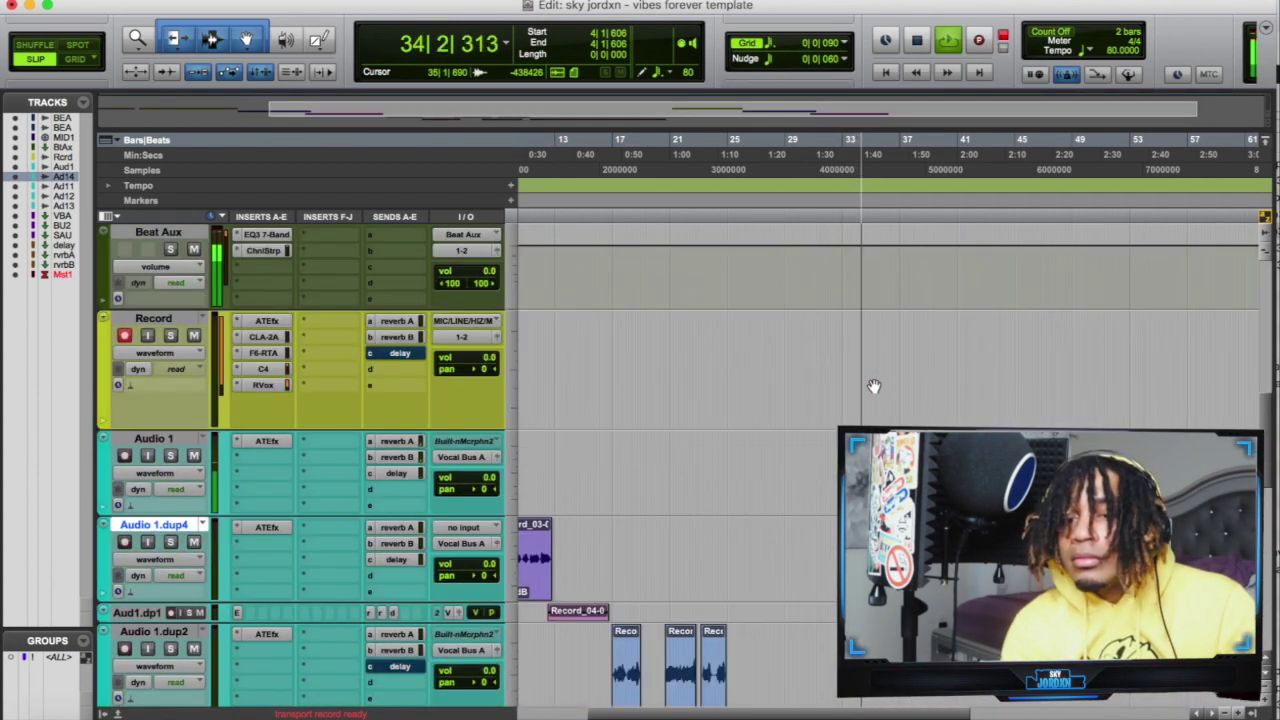
scroll(806, 505, "down", 3)
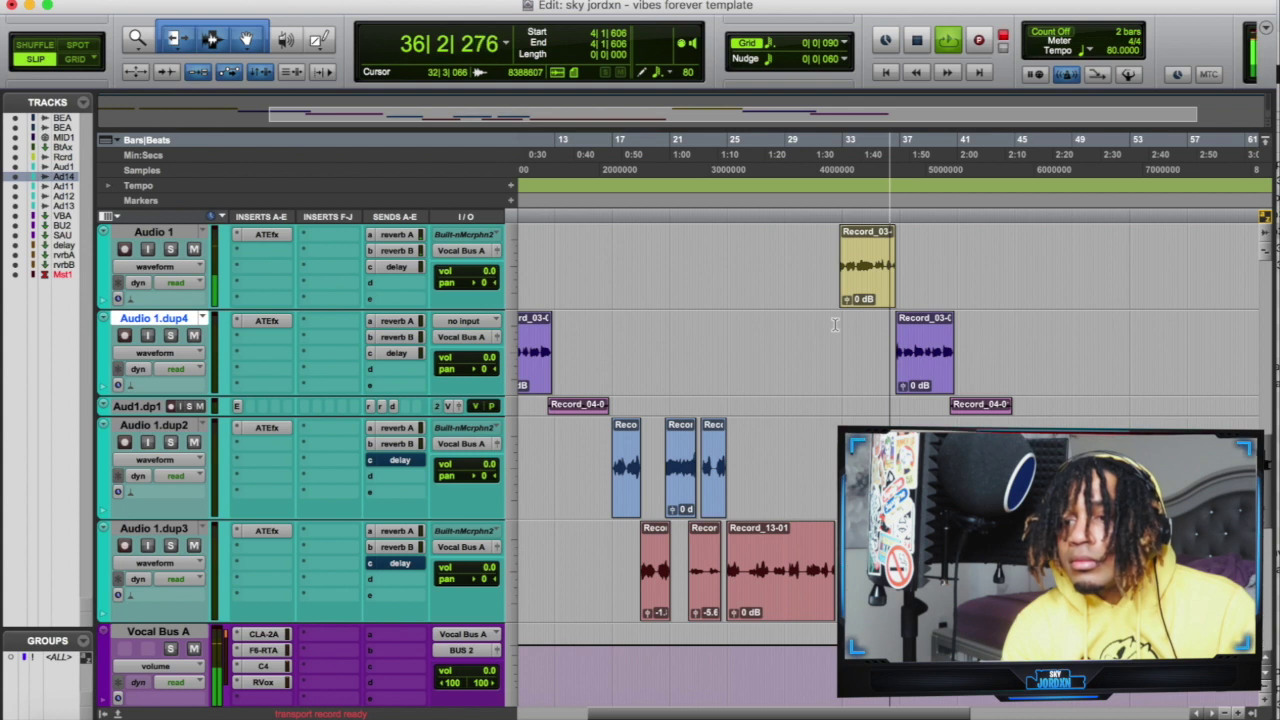
scroll(835, 324, "up", 3)
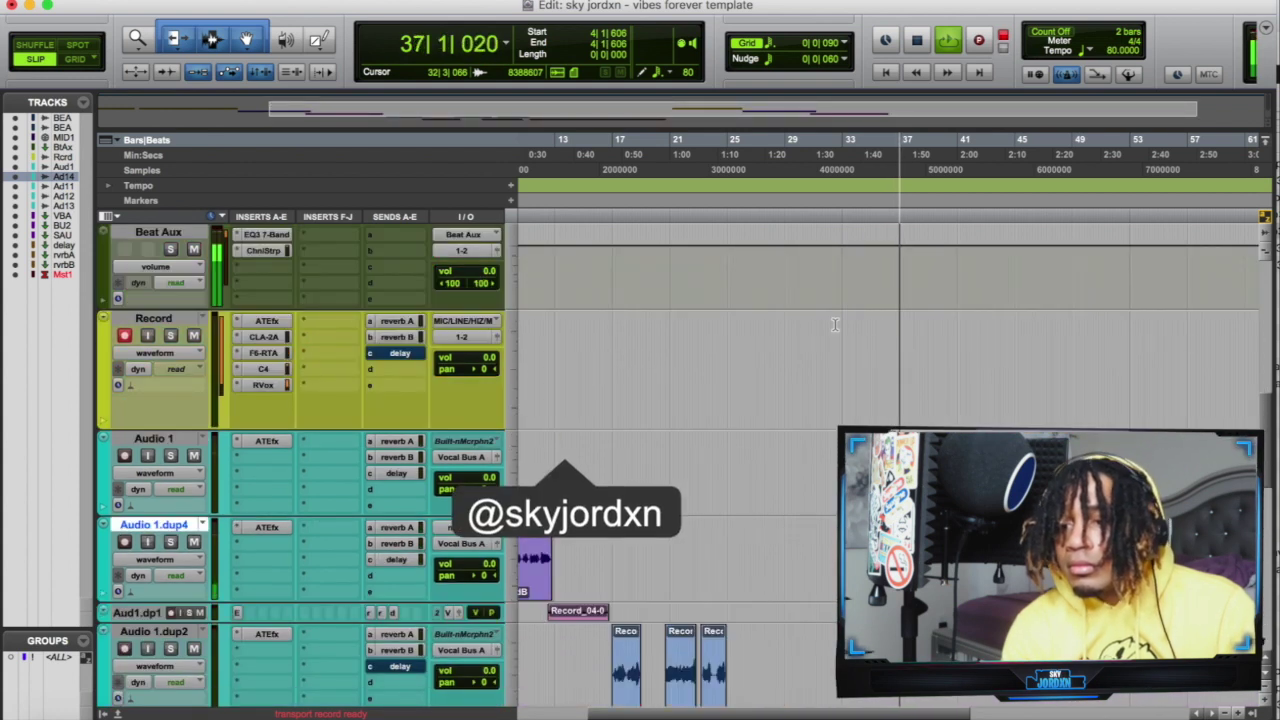
scroll(835, 324, "up", 3)
scroll(835, 324, "down", 5)
scroll(835, 324, "up", 4)
scroll(835, 324, "left", 5)
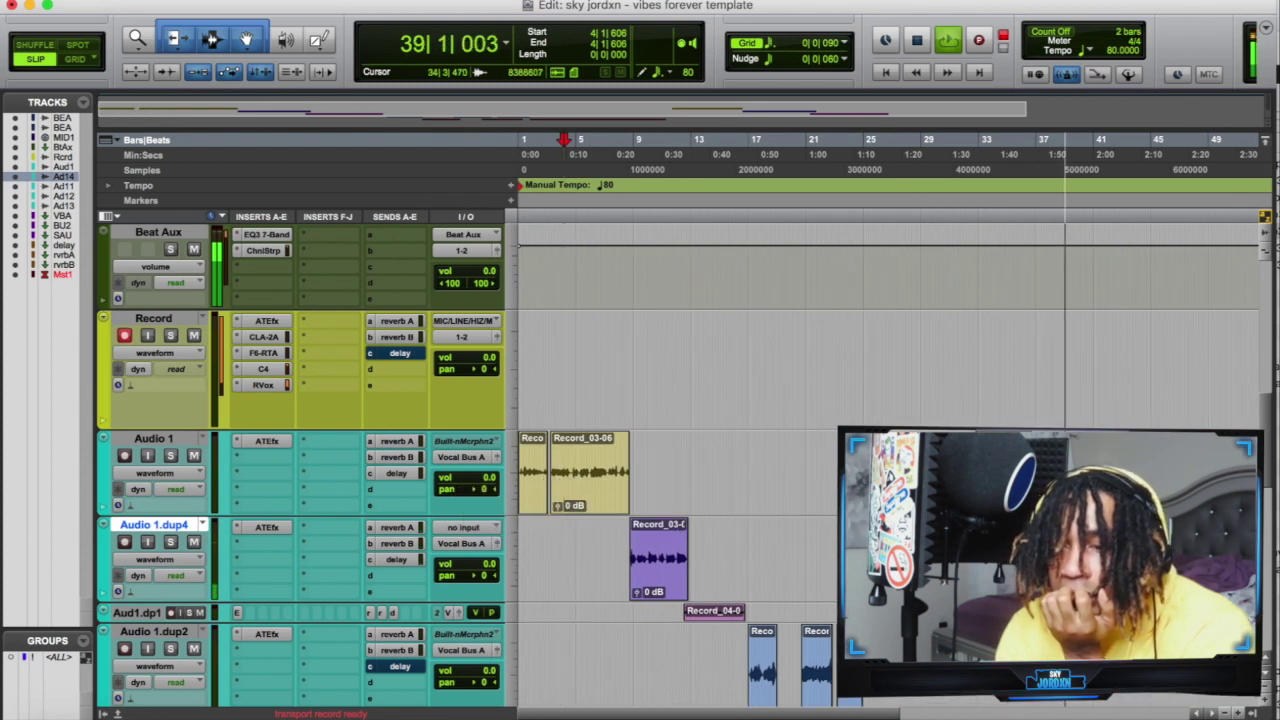
scroll(641, 443, "down", 3)
scroll(641, 443, "down", 2)
scroll(641, 443, "up", 2)
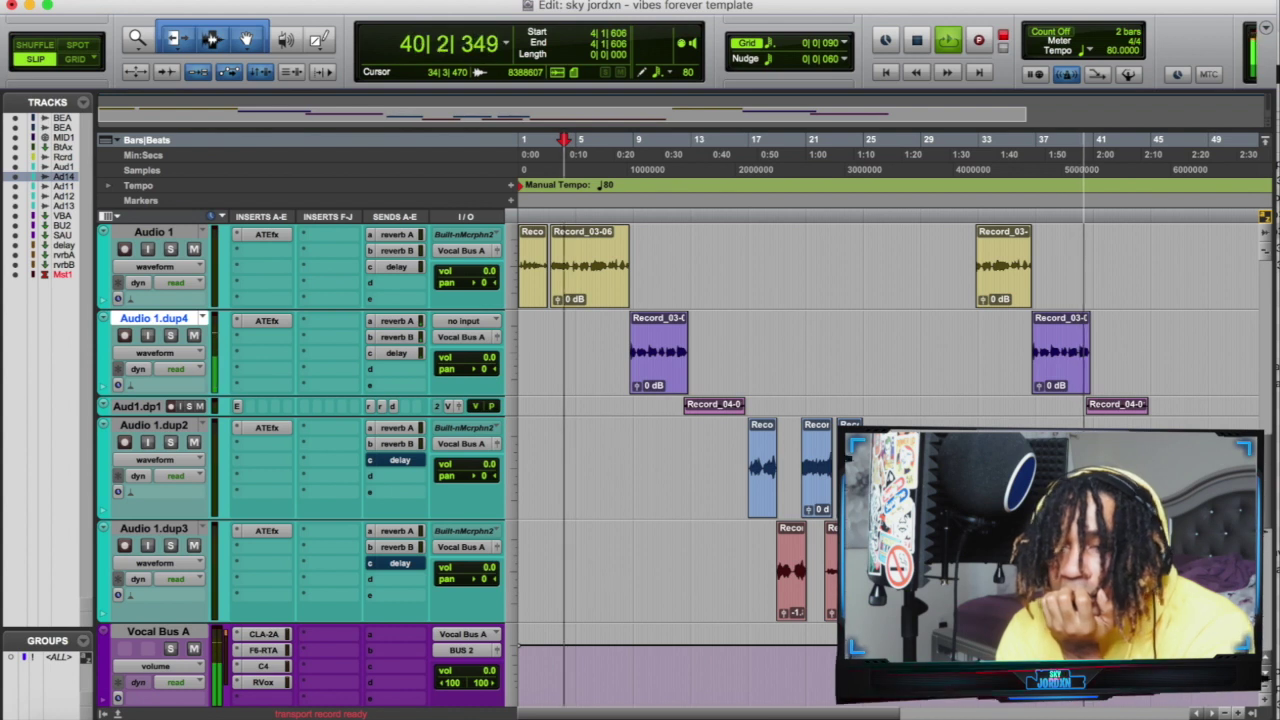
- Stop playback and delete the copied Record_03 clip starting at 32|4|286 on the Audio 1 track
scroll(641, 443, "up", 1)
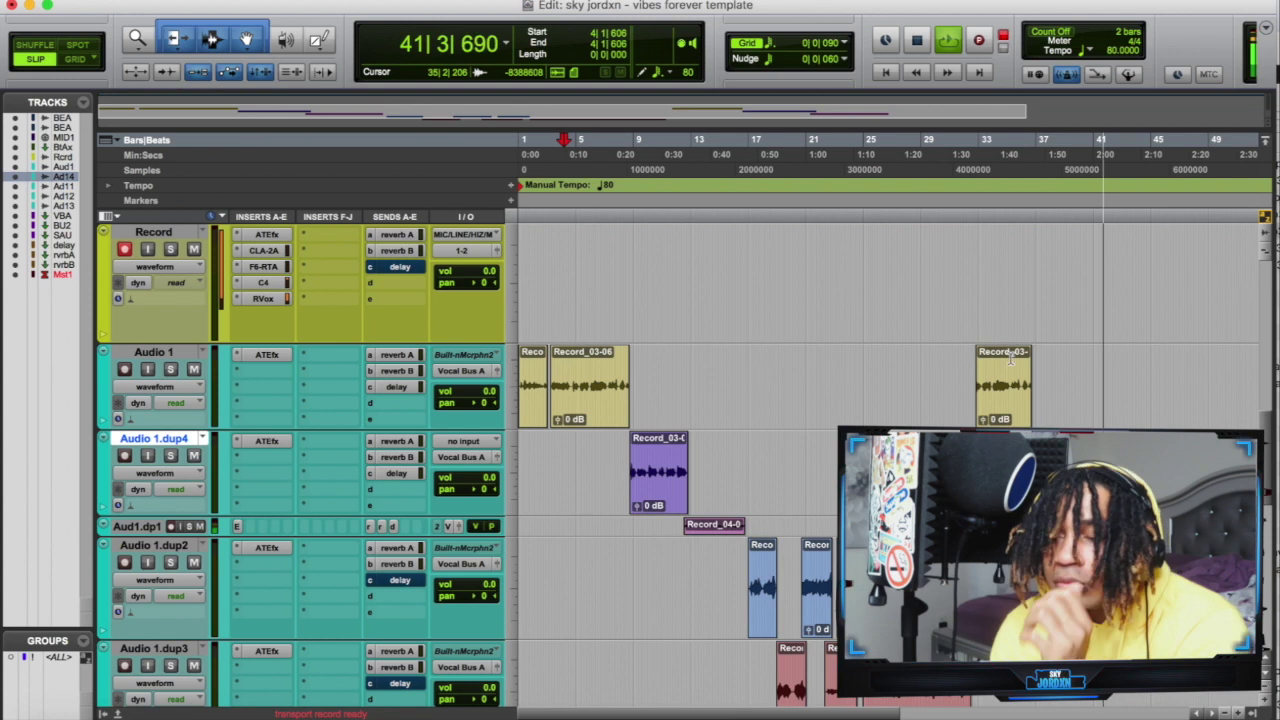
key("space")
left_click(994, 404)
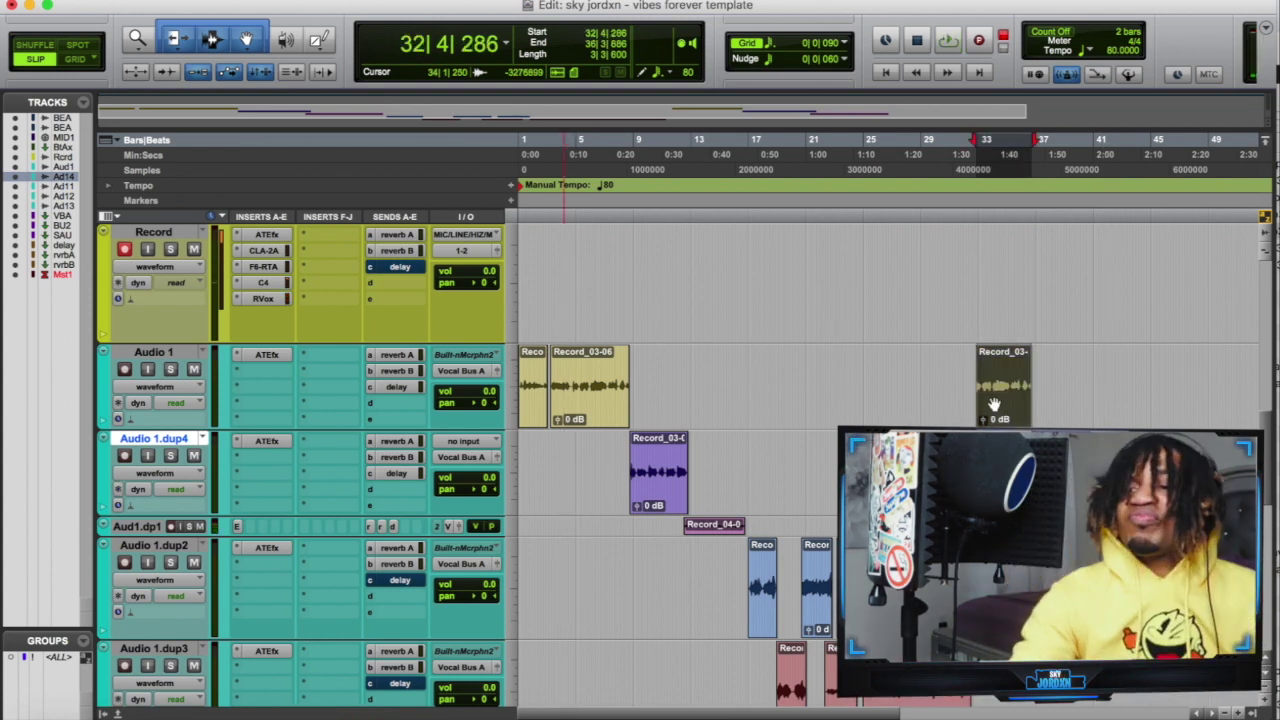
key("Delete")
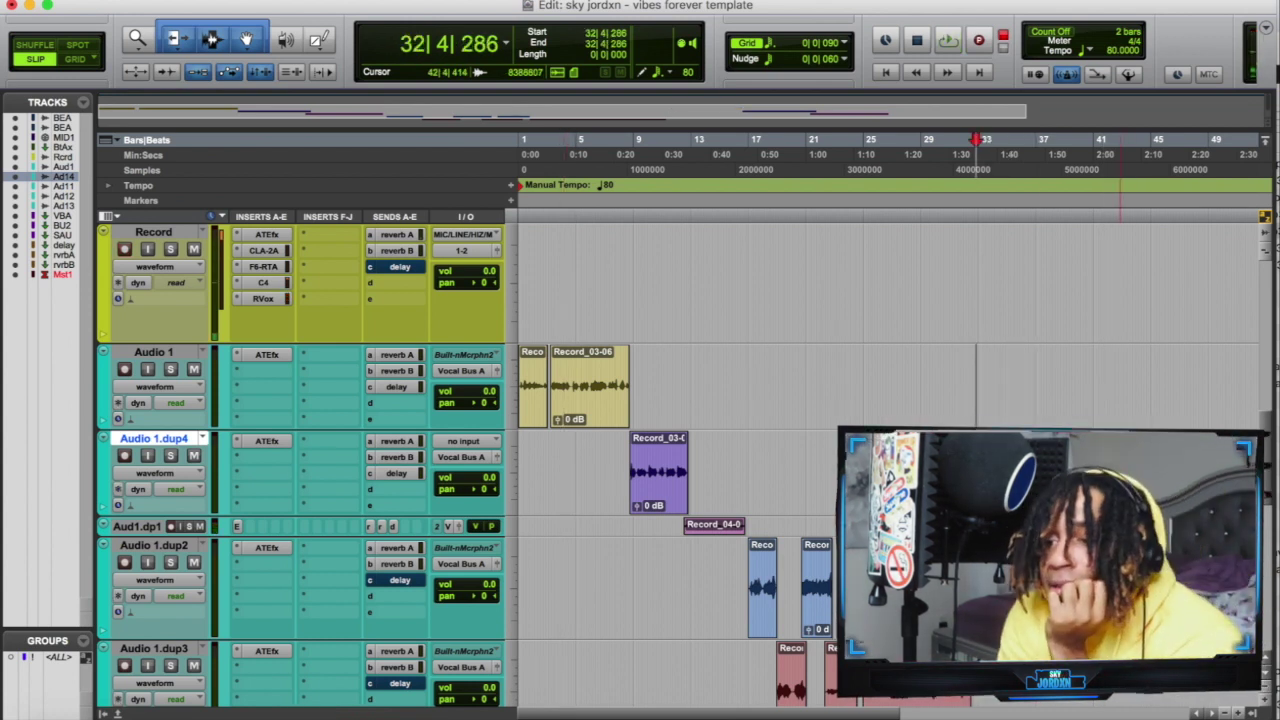
- Select 34|3|470 to 45|4|307 around the copied Audio 1.dup4 and Audio 1.dup1 clips and move it earlier to 30|1|393
left_click_drag(1164, 190, 992, 190)
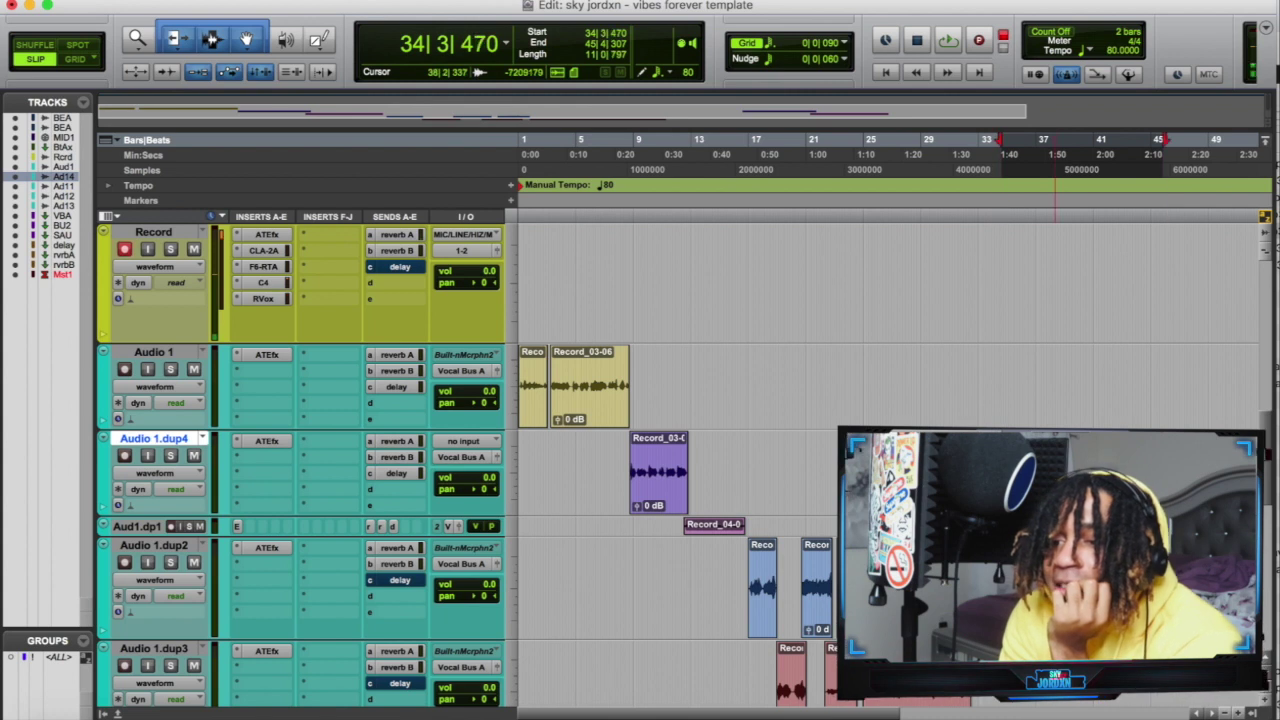
left_click_drag(995, 473, 994, 473)
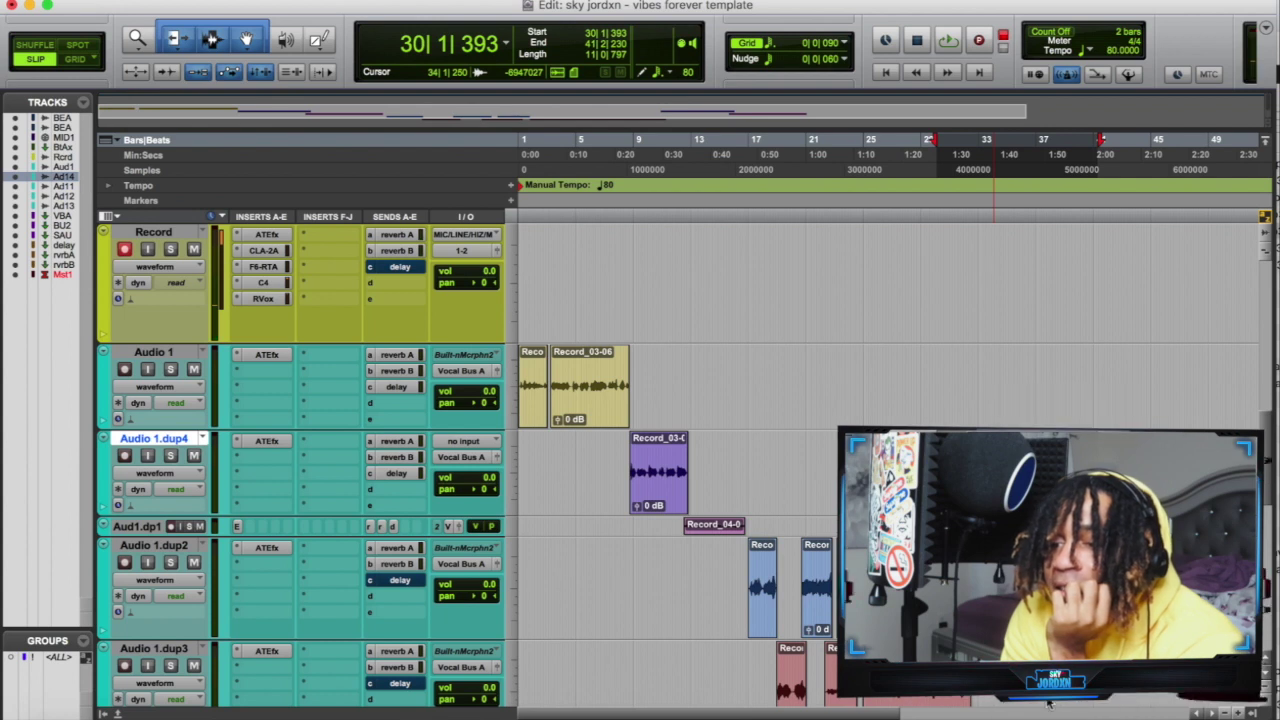
left_click(941, 222)
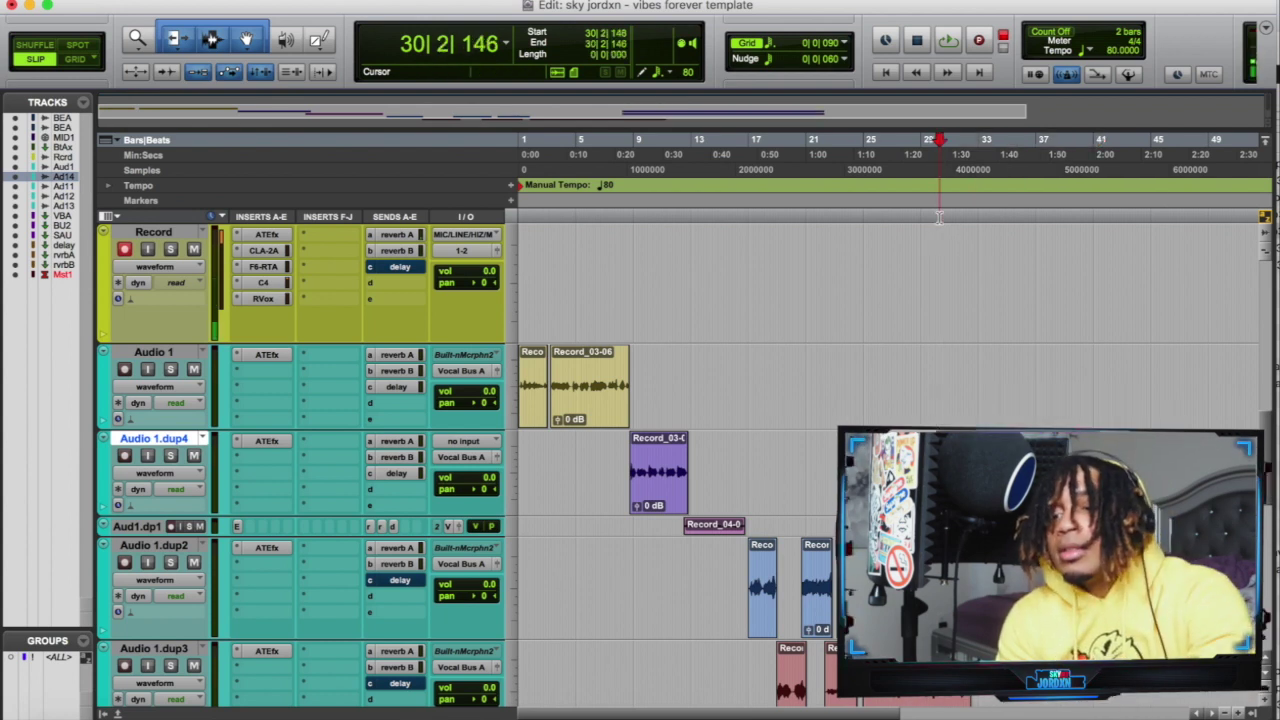
- Play back the moved Audio 1.dup4 and Audio 1.dup1 clips in close-up from 31|3|548
key("super+bracketright")
key("super+bracketright")
key("super+bracketright")
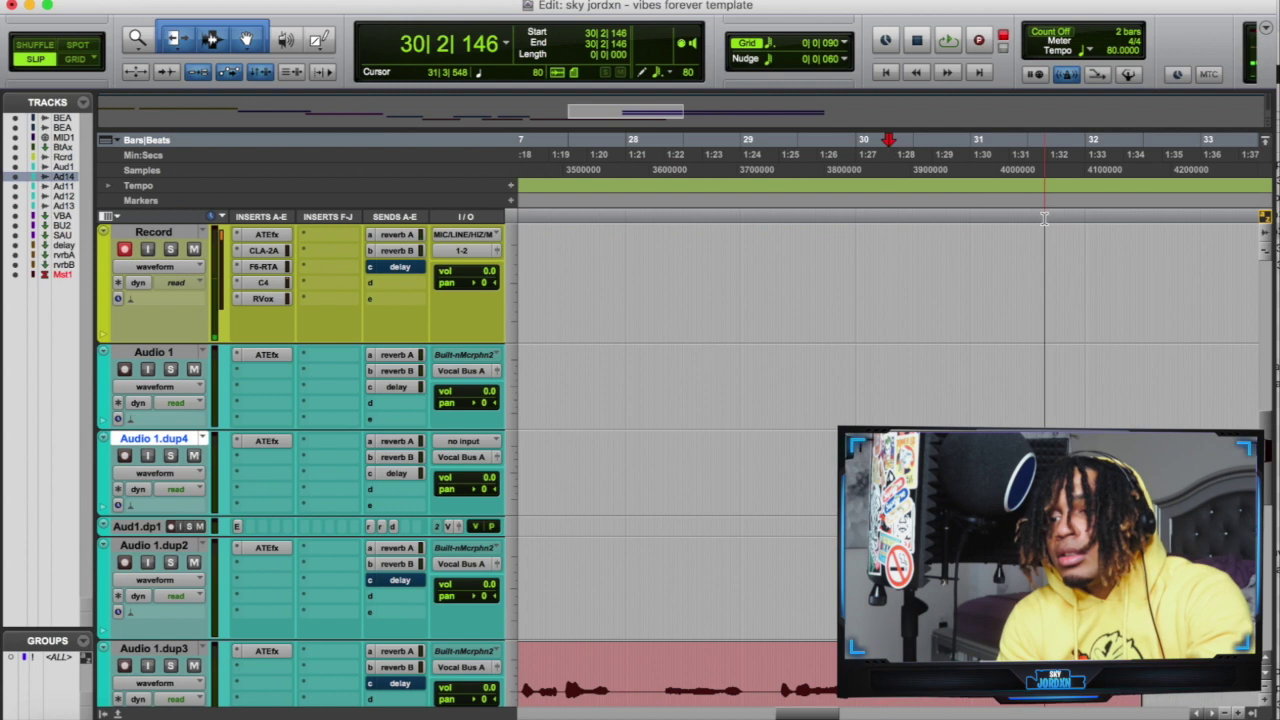
left_click(1052, 375)
key("space")
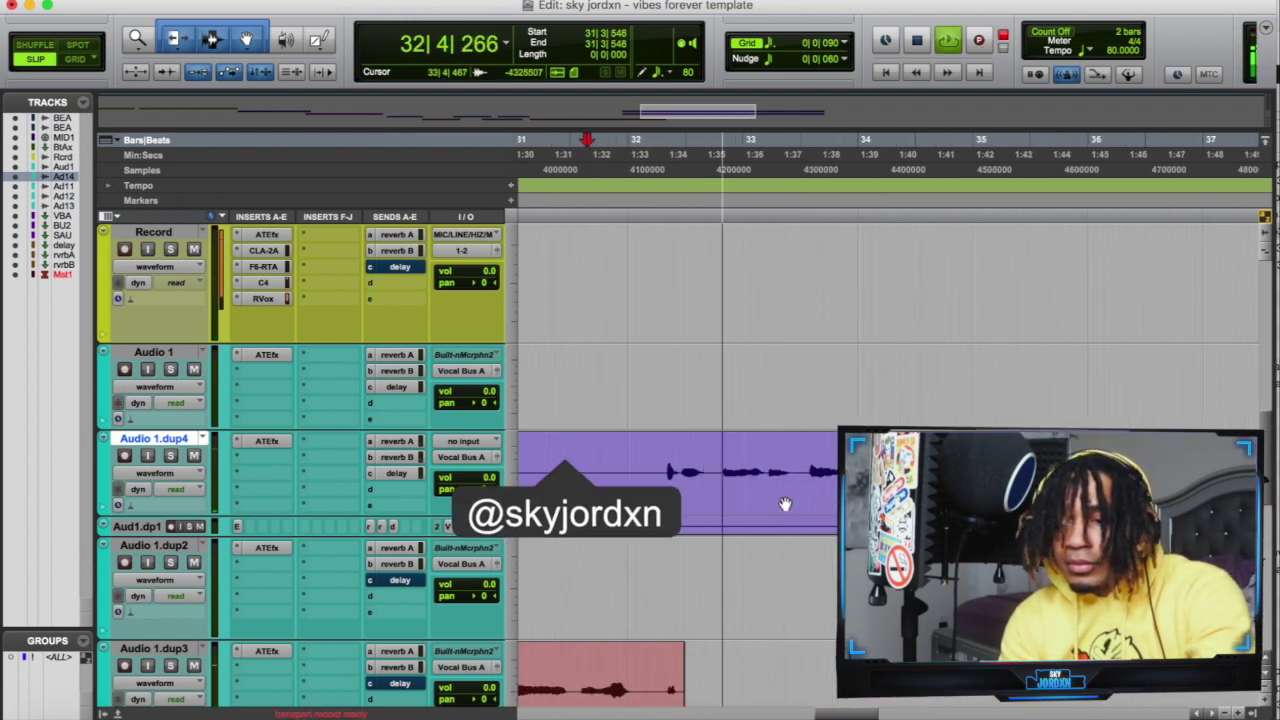
- Move the grouped Audio 1.dup4 and Audio 1.dup1 clips slightly later and play them back from 32|2|640
key("space")
left_click(816, 489)
left_click_drag(814, 490, 809, 481)
left_click(676, 386)
key("space")
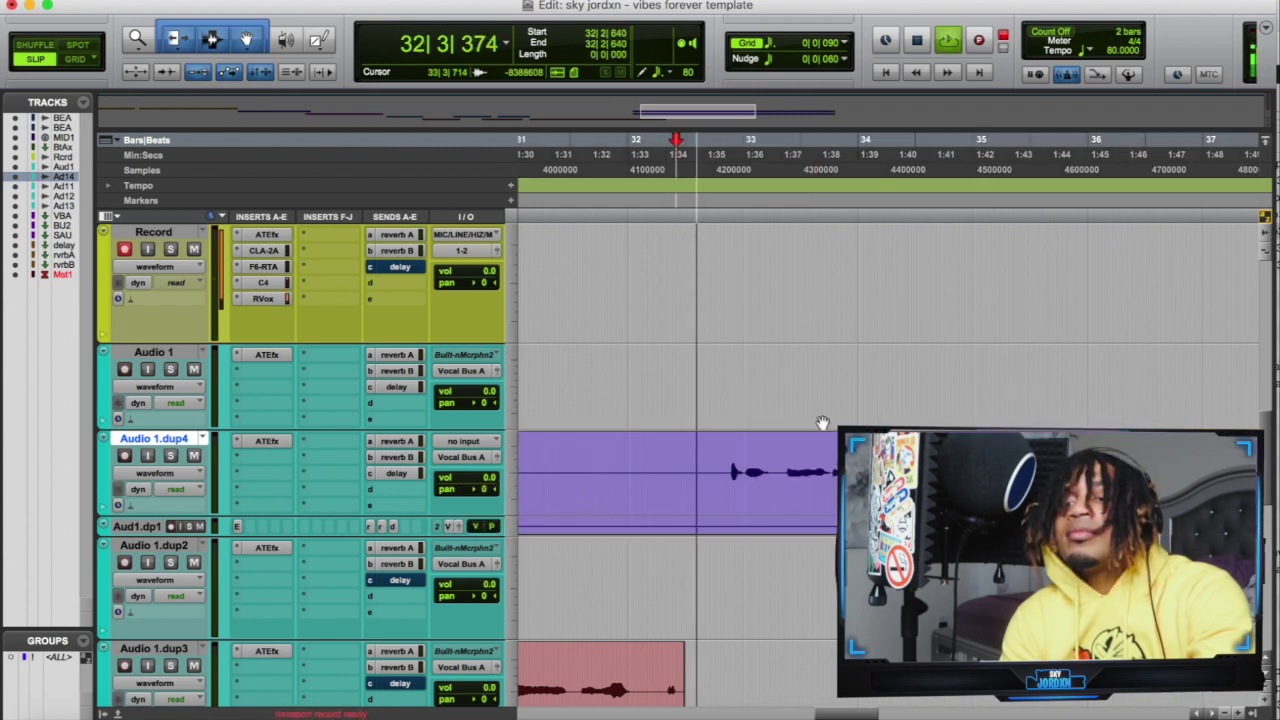
- Shift the grouped clips slightly earlier in close-up and check their timing by playing from 32|3|371
scroll(822, 425, "down", 5)
scroll(822, 425, "up", 5)
key("t")
key("t")
scroll(816, 475, "right", 3)
left_click_drag(914, 484, 879, 484)
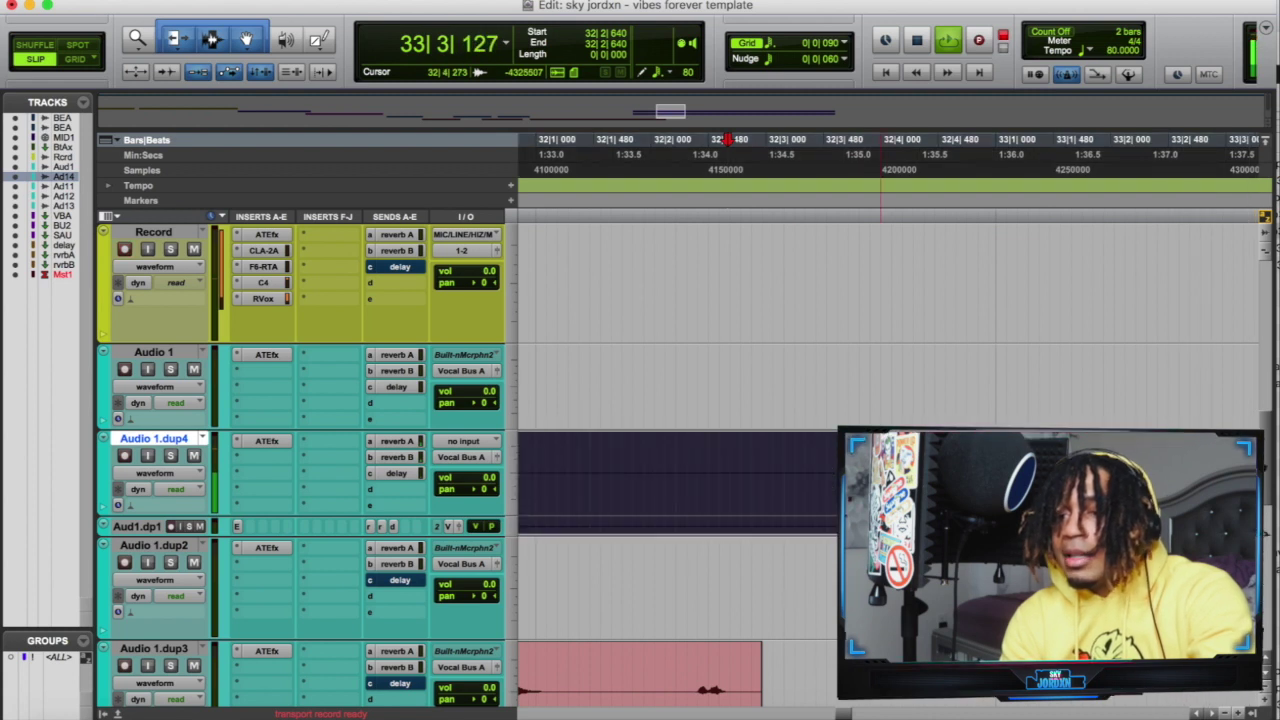
key("space")
left_click(810, 219)
key("space")
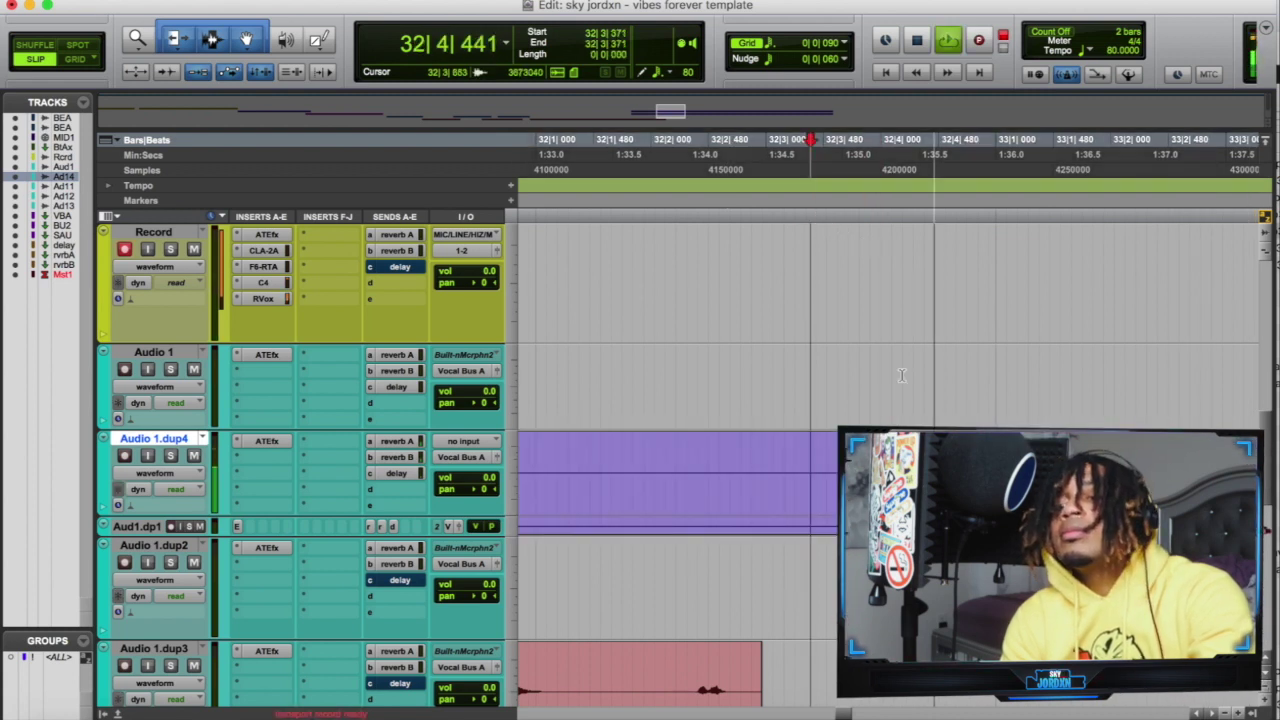
- Shift the grouped clips slightly later and play the section again from 32|2|343
left_click_drag(868, 480, 884, 480)
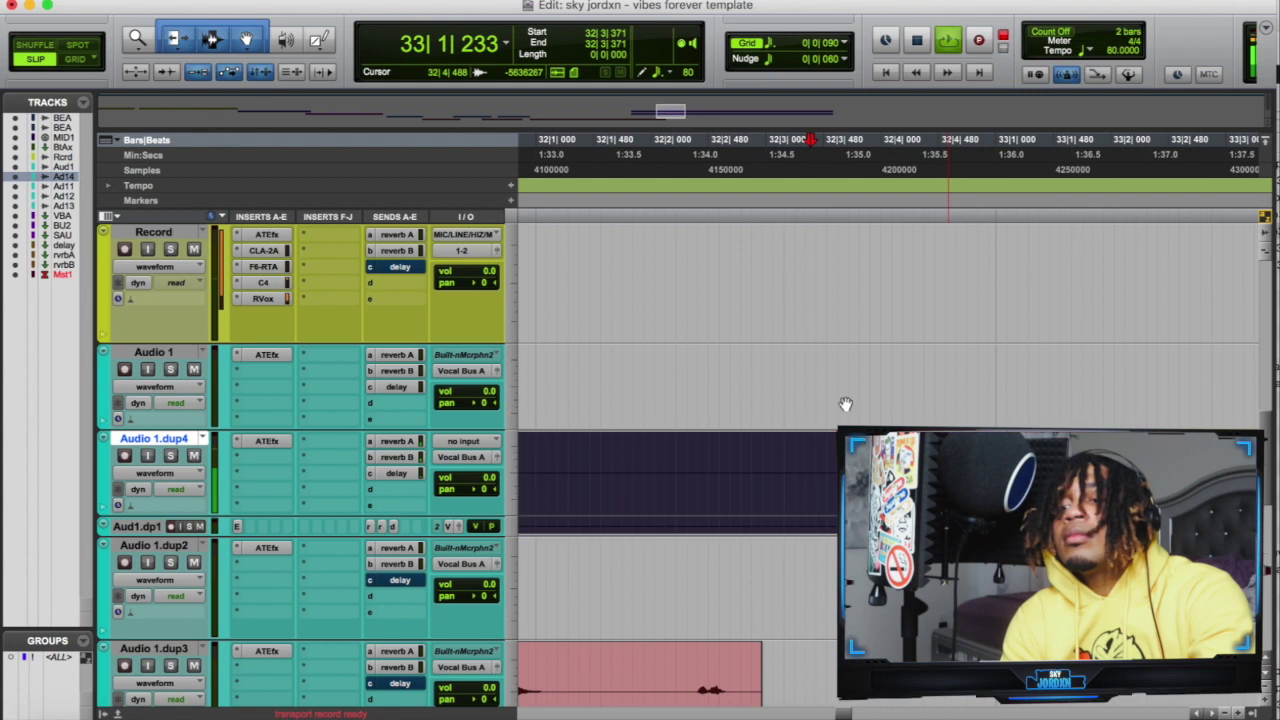
key("space")
left_click(692, 212)
key("space")
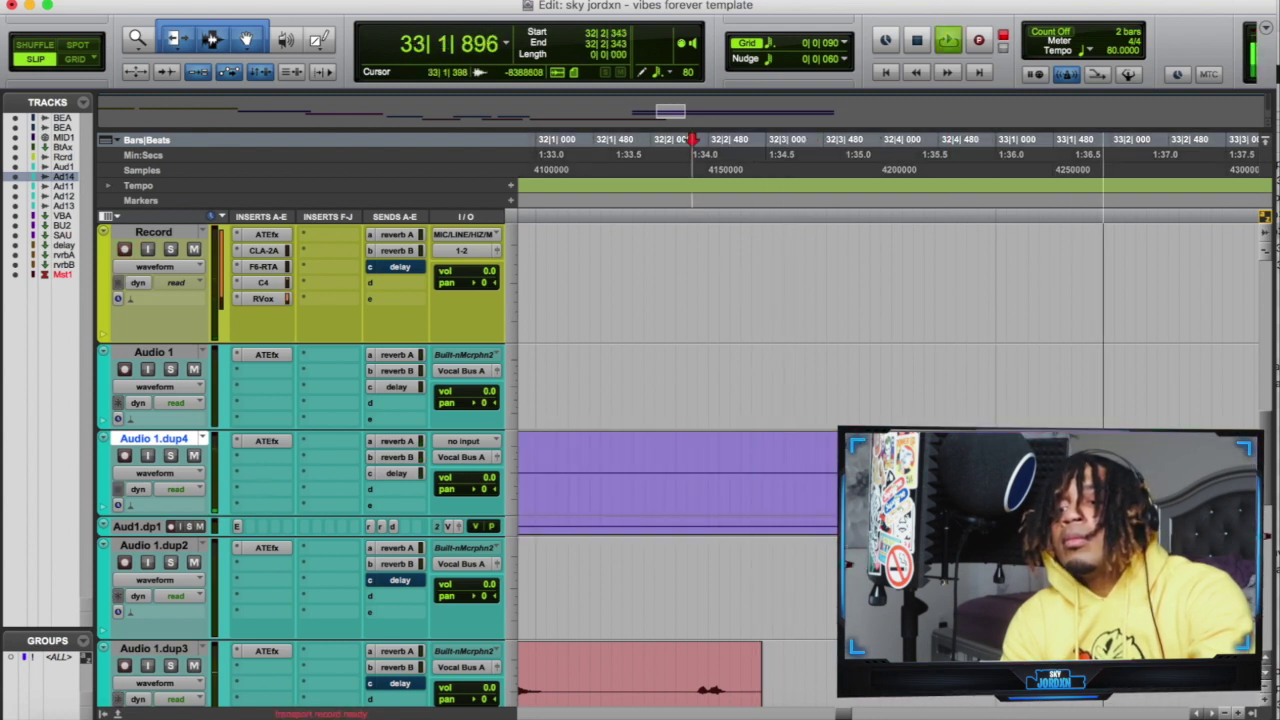
- Select the grouped clips in close-up and fine-tune their start to 30|3|461 during playback
key("t")
key("t")
scroll(1042, 490, "right", 8)
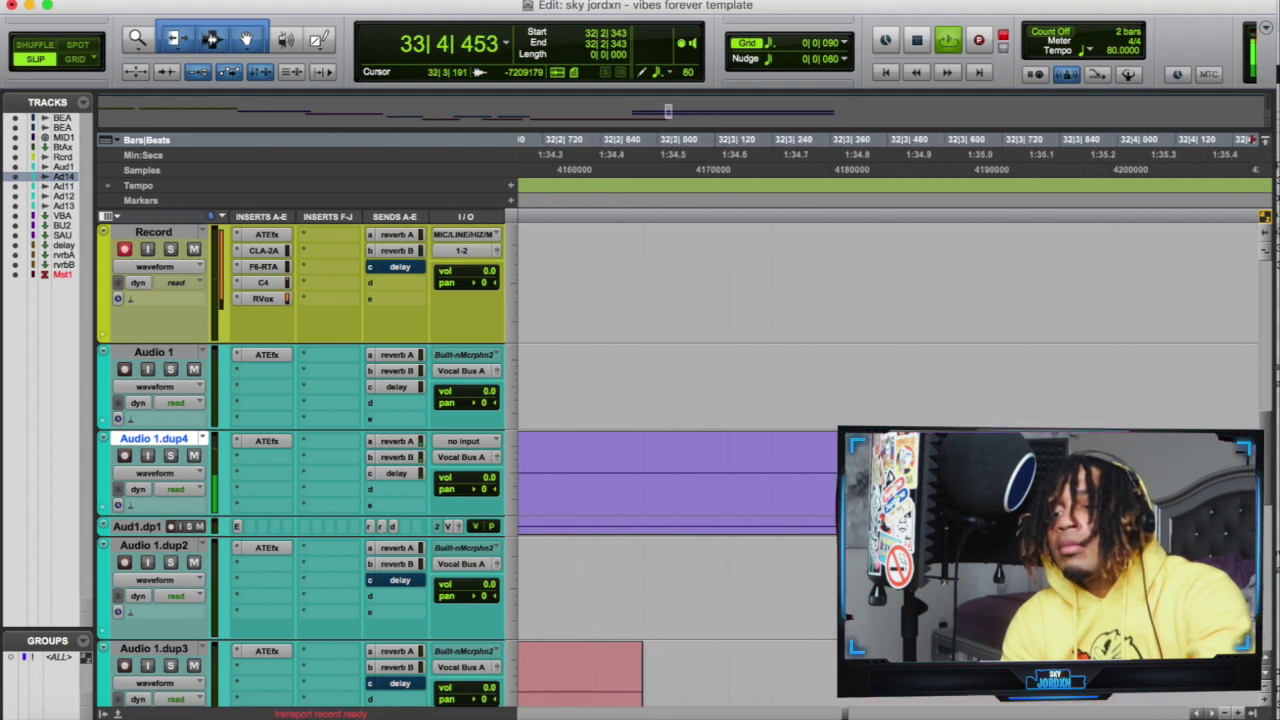
left_click(1041, 492)
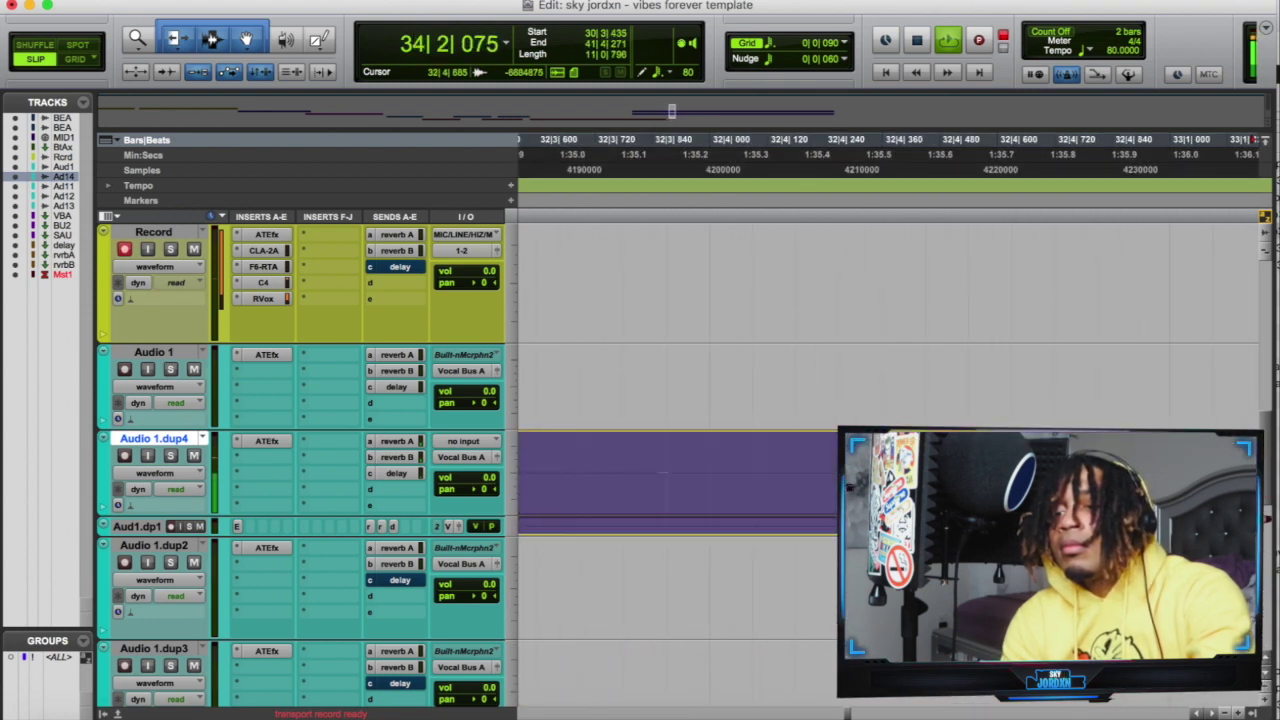
key("r")
key("r")
key("r")
key("r")
key("r")
key("r")
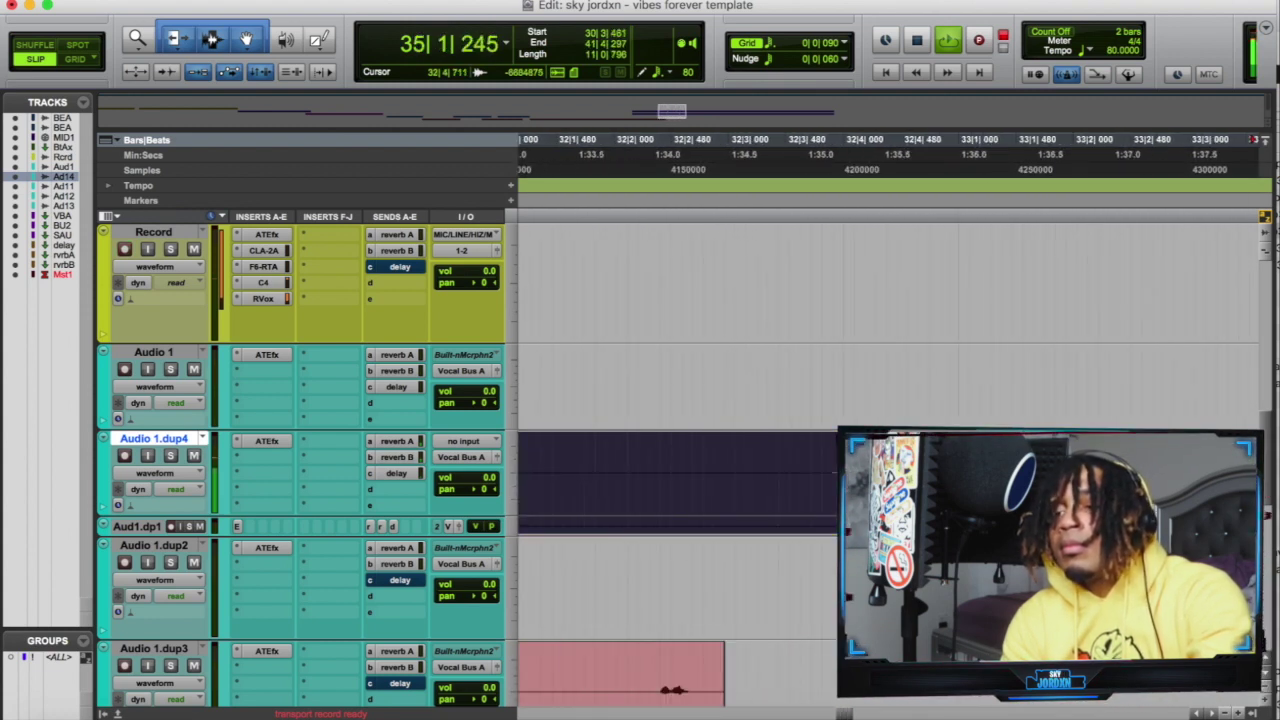
- Ungroup Group-04 into its separate clips on the Audio 1.dup4 and Audio 1.dup1 tracks
key("r")
key("r")
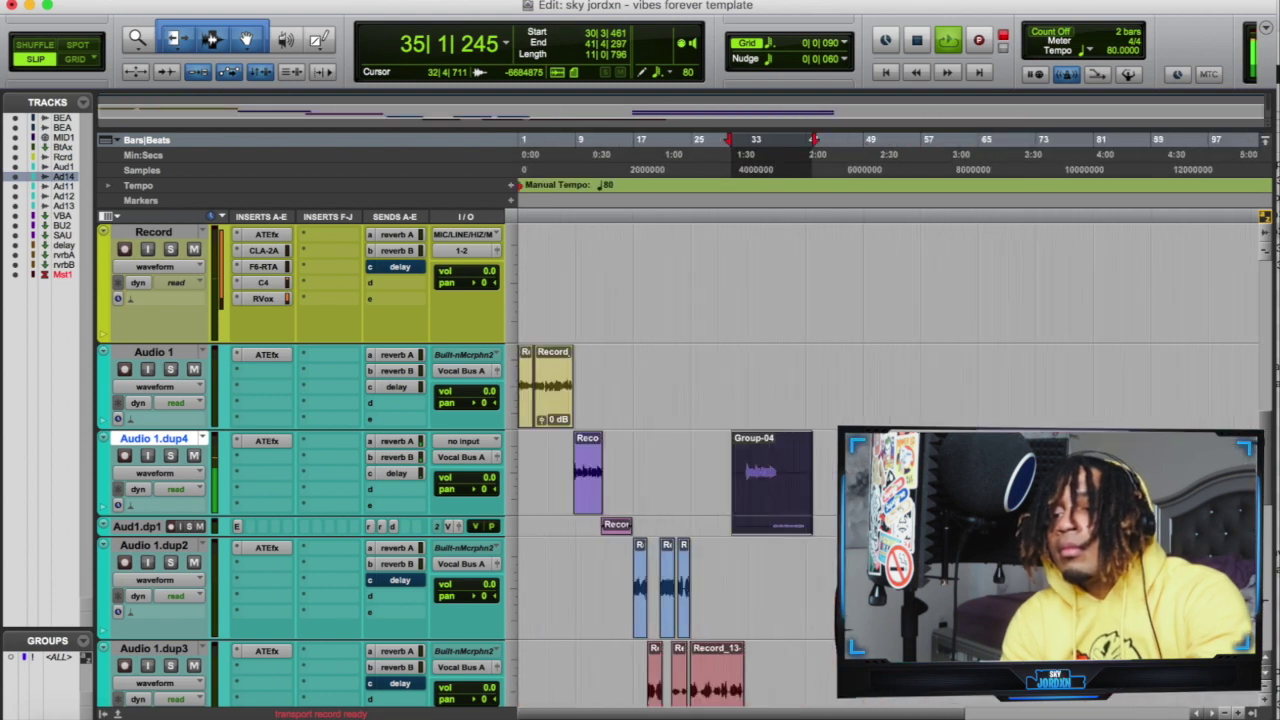
right_click(757, 483)
mouse_move(799, 716)
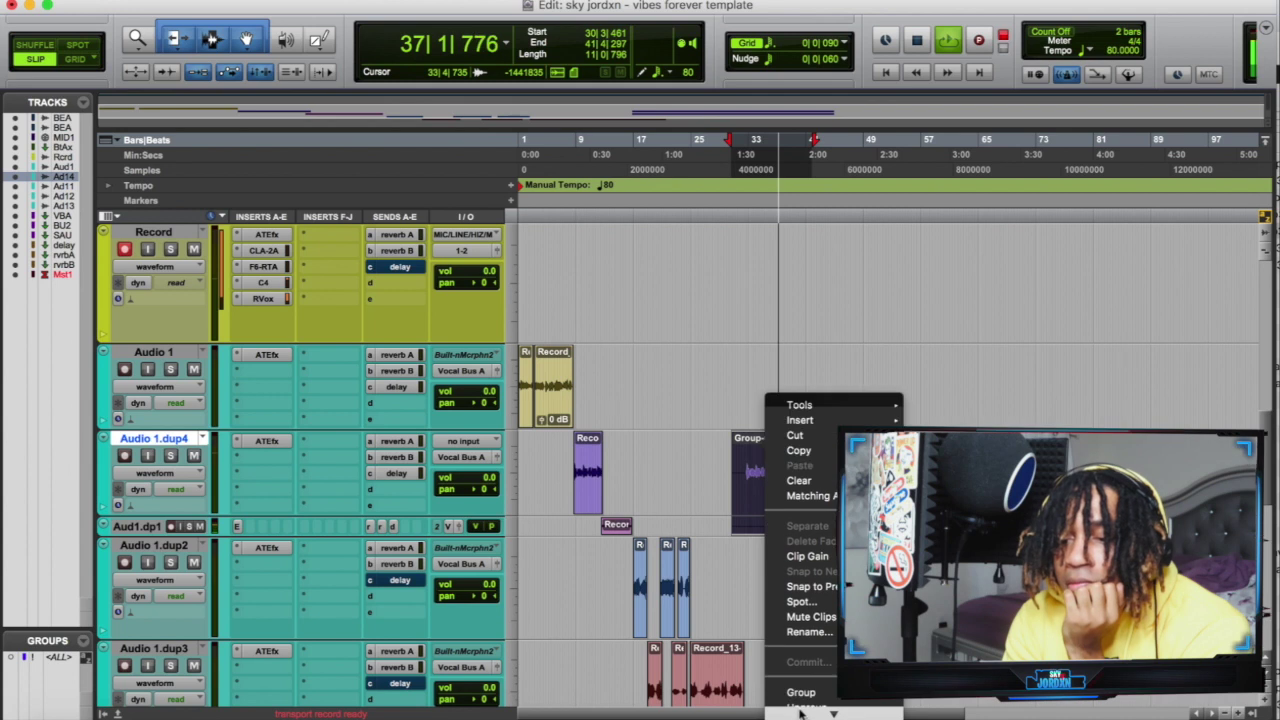
left_click(807, 680)
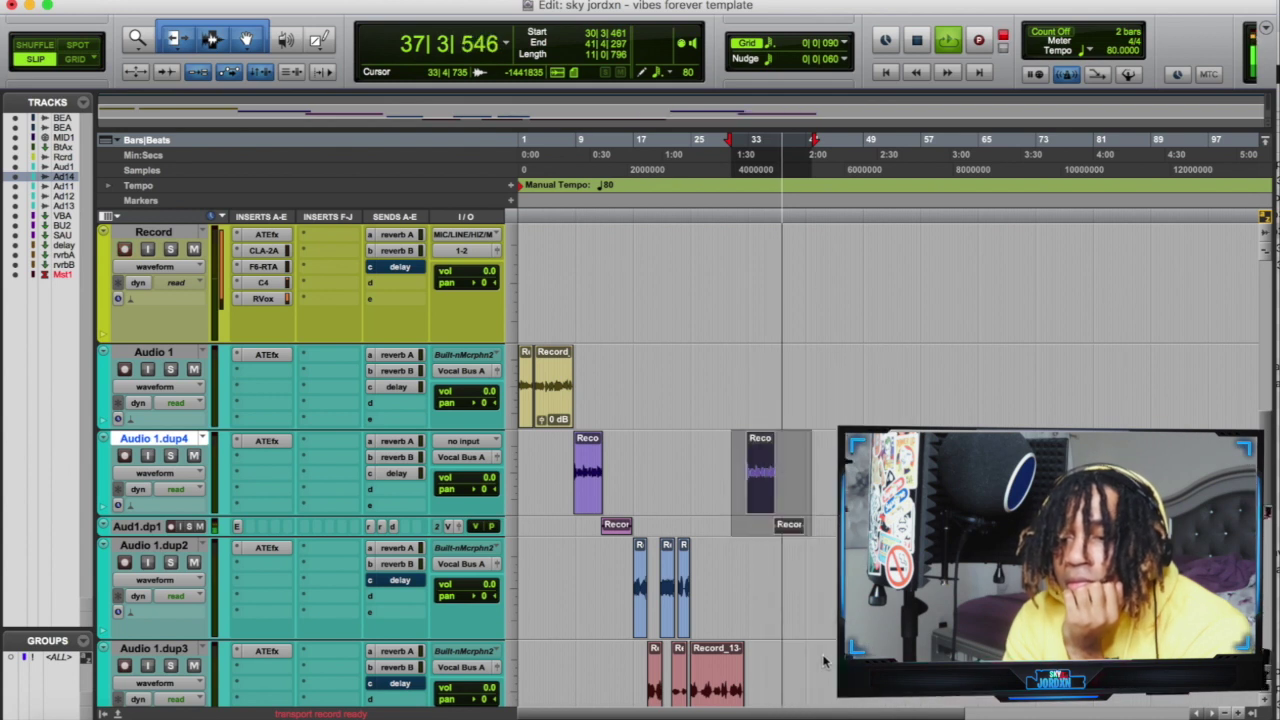
left_click(851, 665)
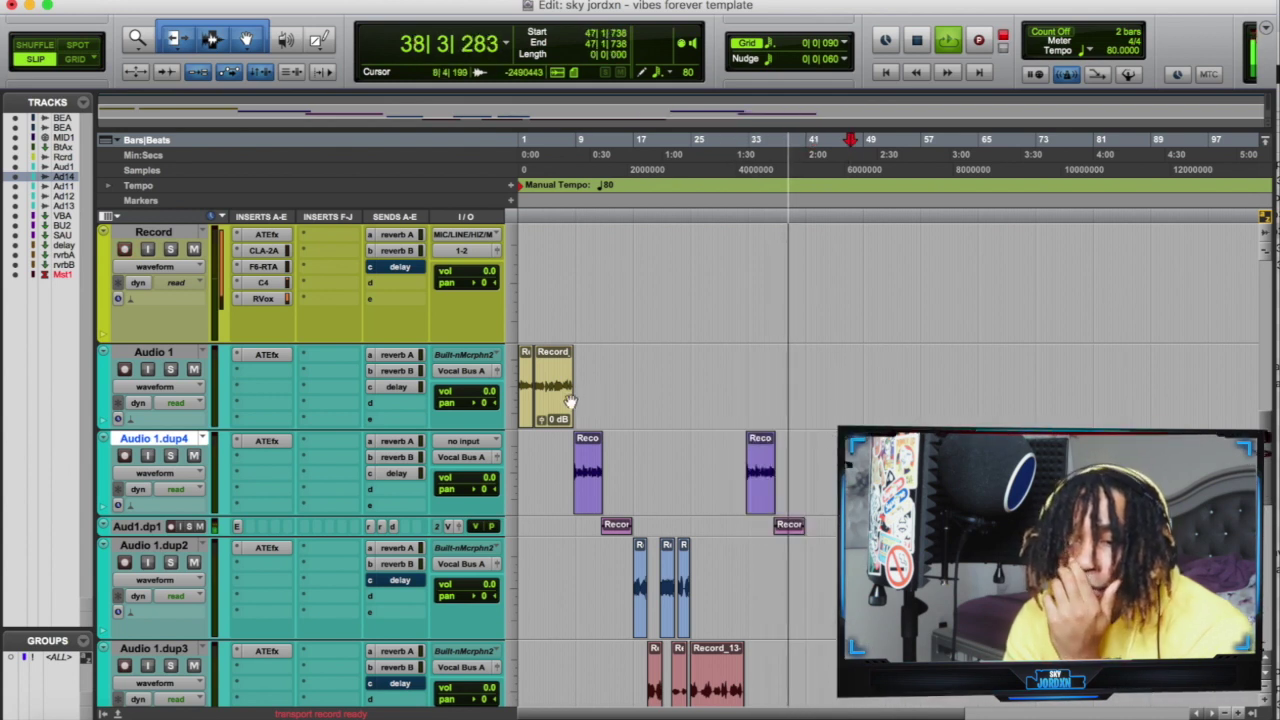
- Lower the clip gain of the second Record clip on the Audio 1 track to -3.8 dB
left_click(541, 420)
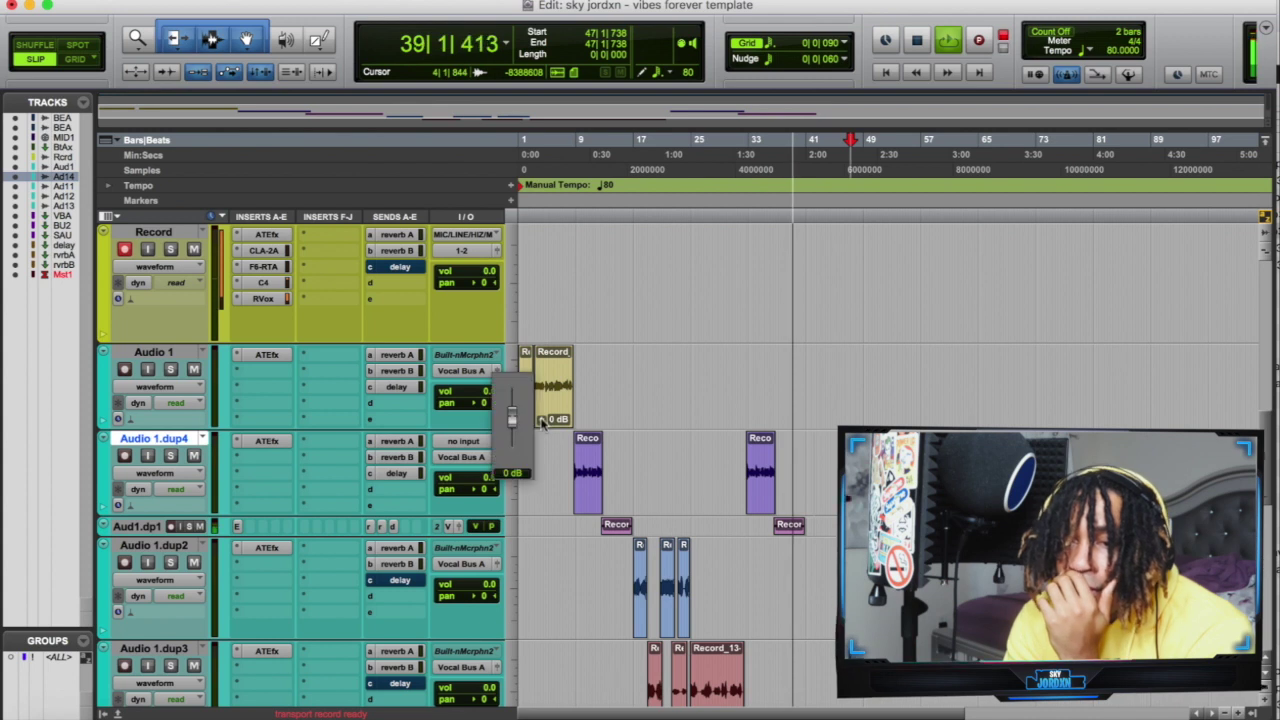
left_click_drag(543, 424, 540, 427)
scroll(828, 507, "down", 3)
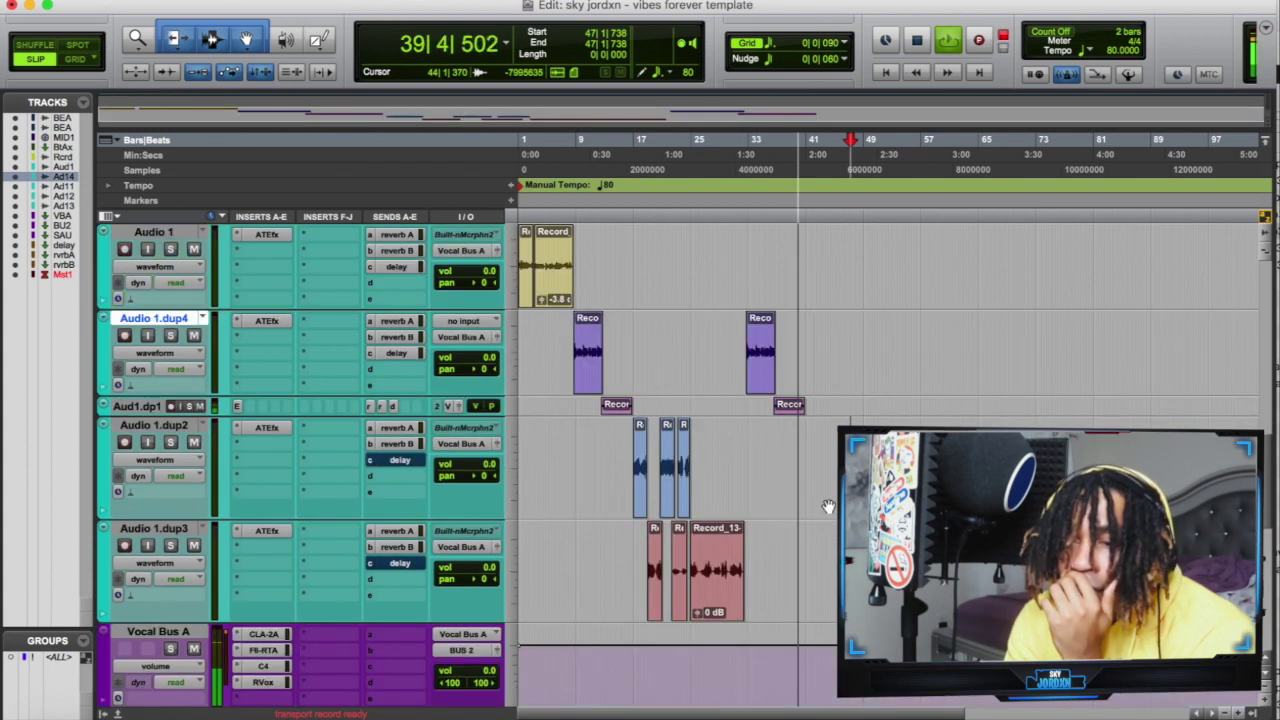
scroll(828, 507, "down", 10)
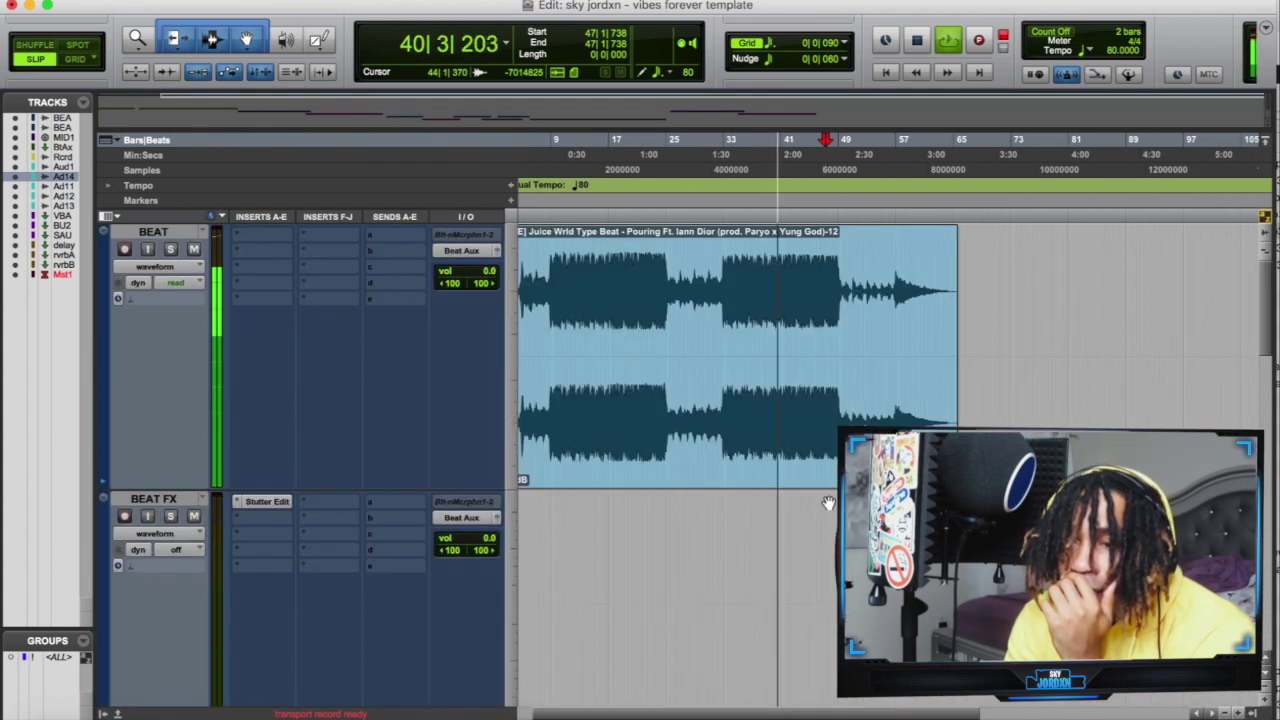
scroll(828, 503, "up", 10)
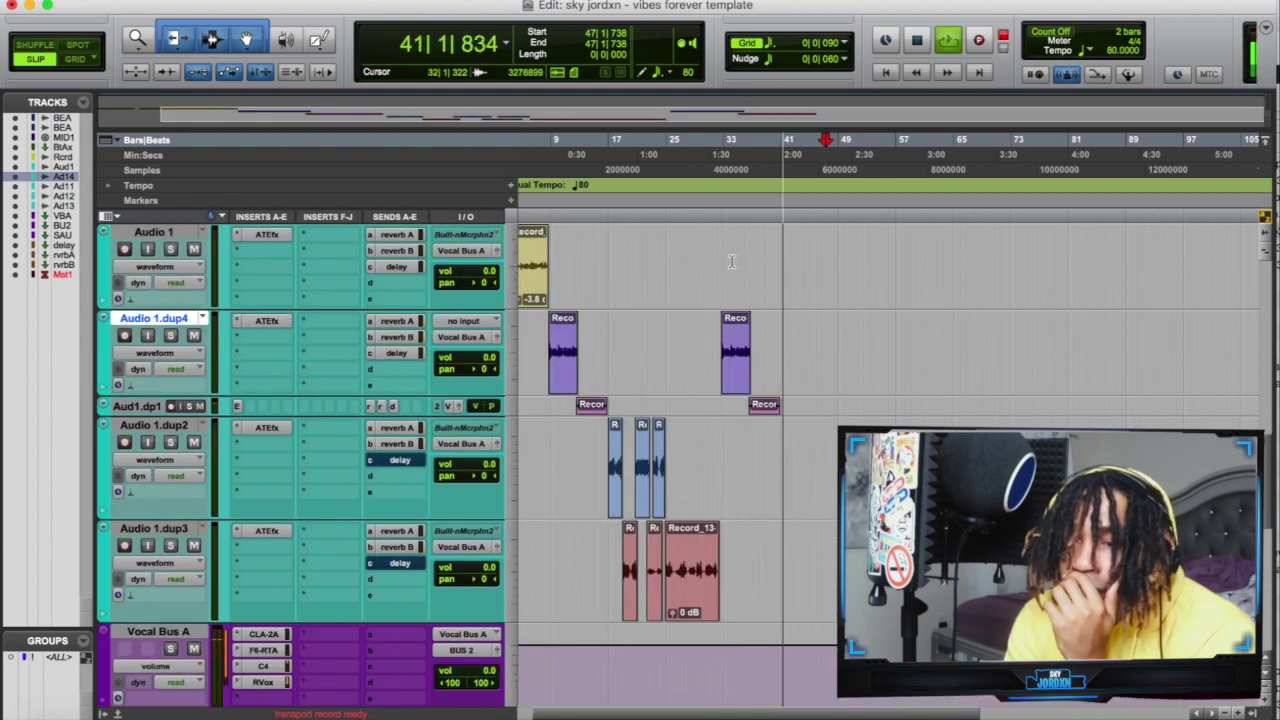
left_click(762, 217)
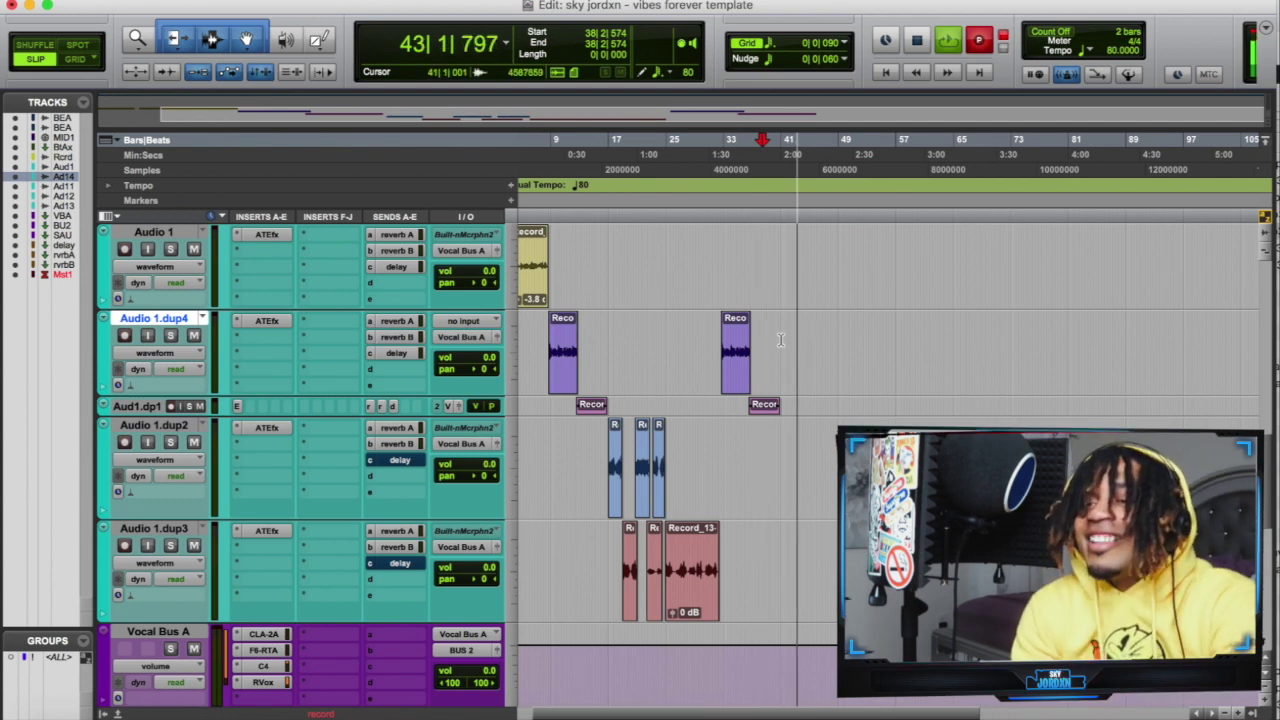
scroll(780, 340, "up", 5)
scroll(785, 422, "down", 3)
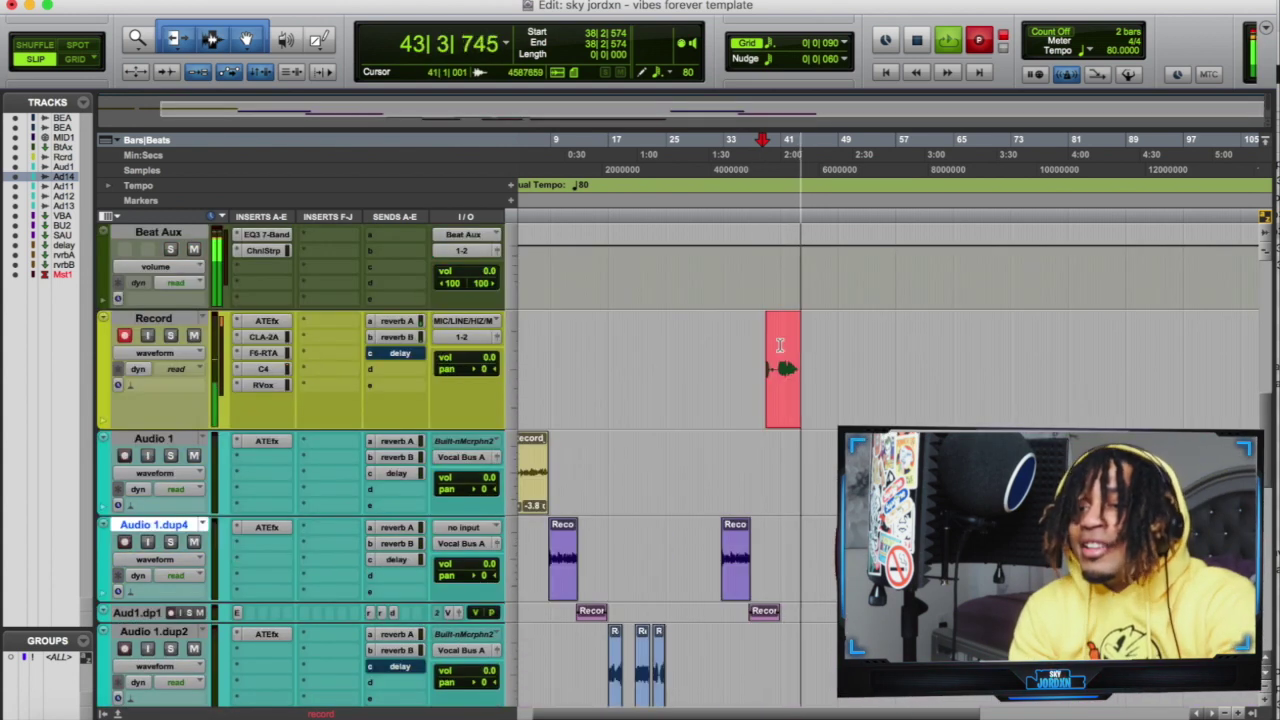
left_click(783, 422)
key("super+period")
- Record a new vocal take on the Record track from 37|2|610 until about 49|3
left_click(760, 218)
key("super+space")
key("super+bracketright")
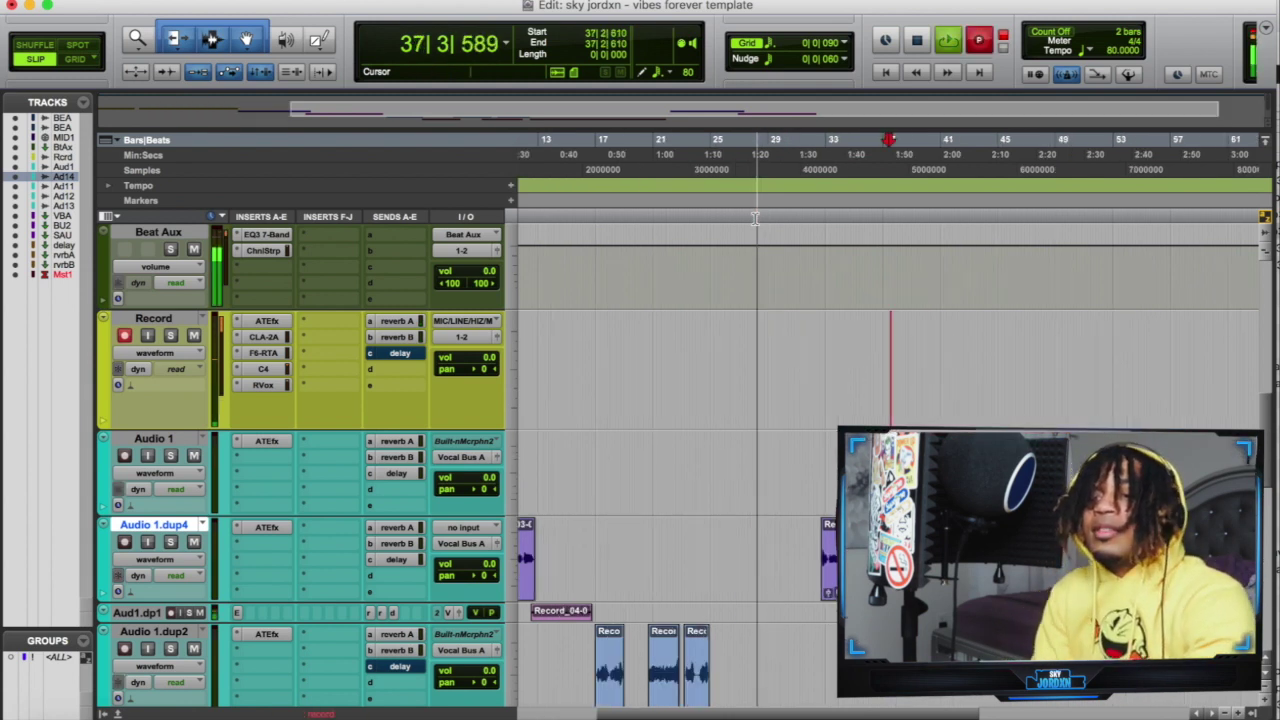
key("super+bracketright")
key("super+bracketright")
key("super+bracketright")
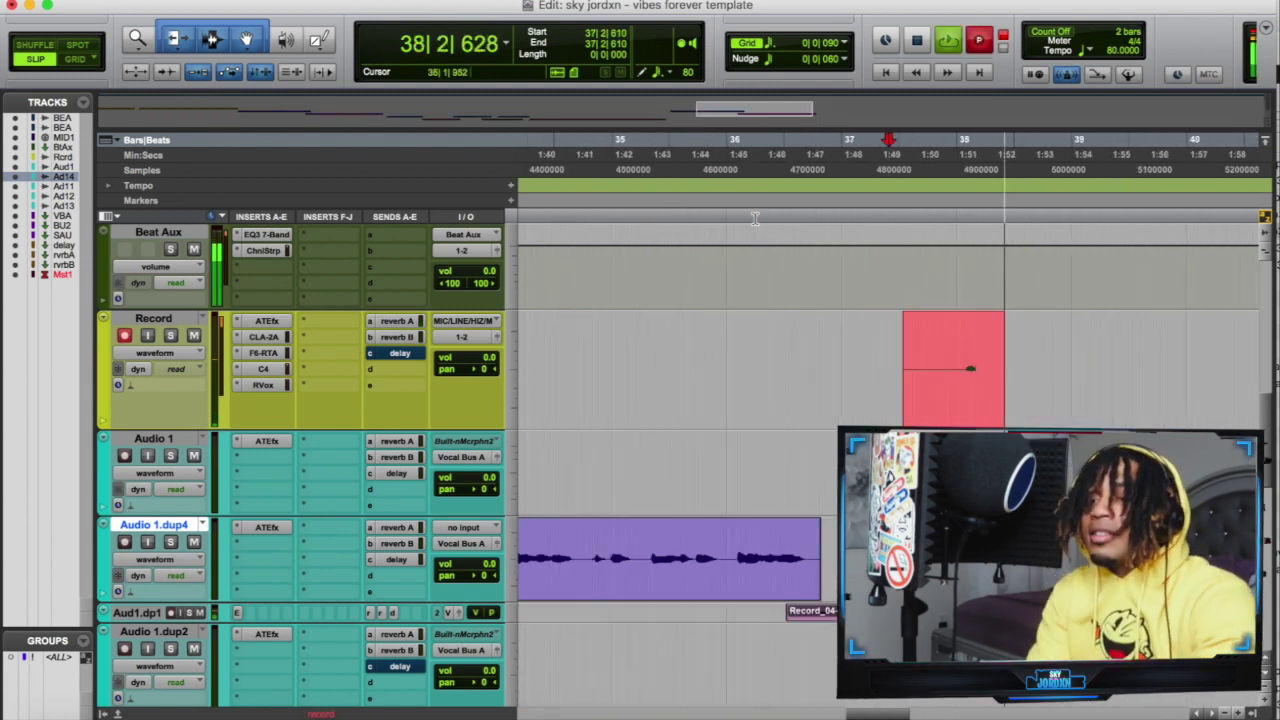
scroll(913, 362, "up", 3)
scroll(913, 362, "down", 8)
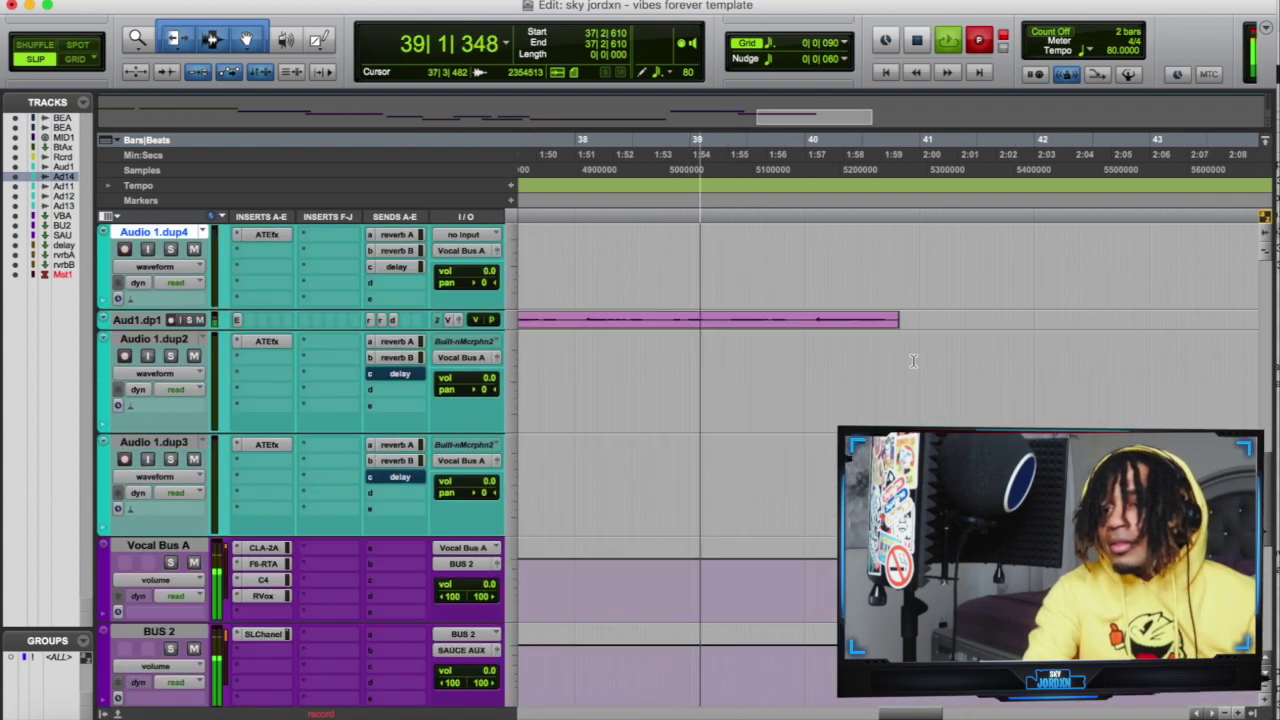
scroll(913, 362, "up", 5)
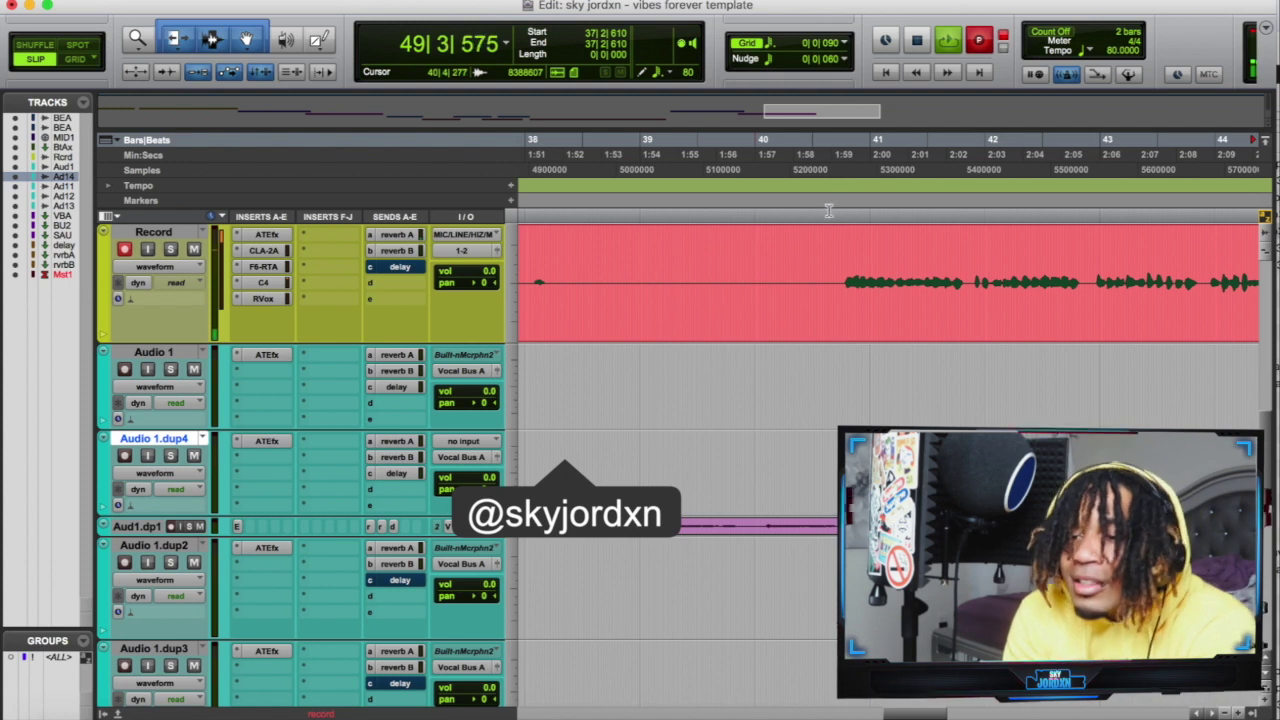
key("space")
- Trim the start of the Record_15-01 clip to 40|4|010 and move it to the Audio 1.dup2 track
left_click(825, 240)
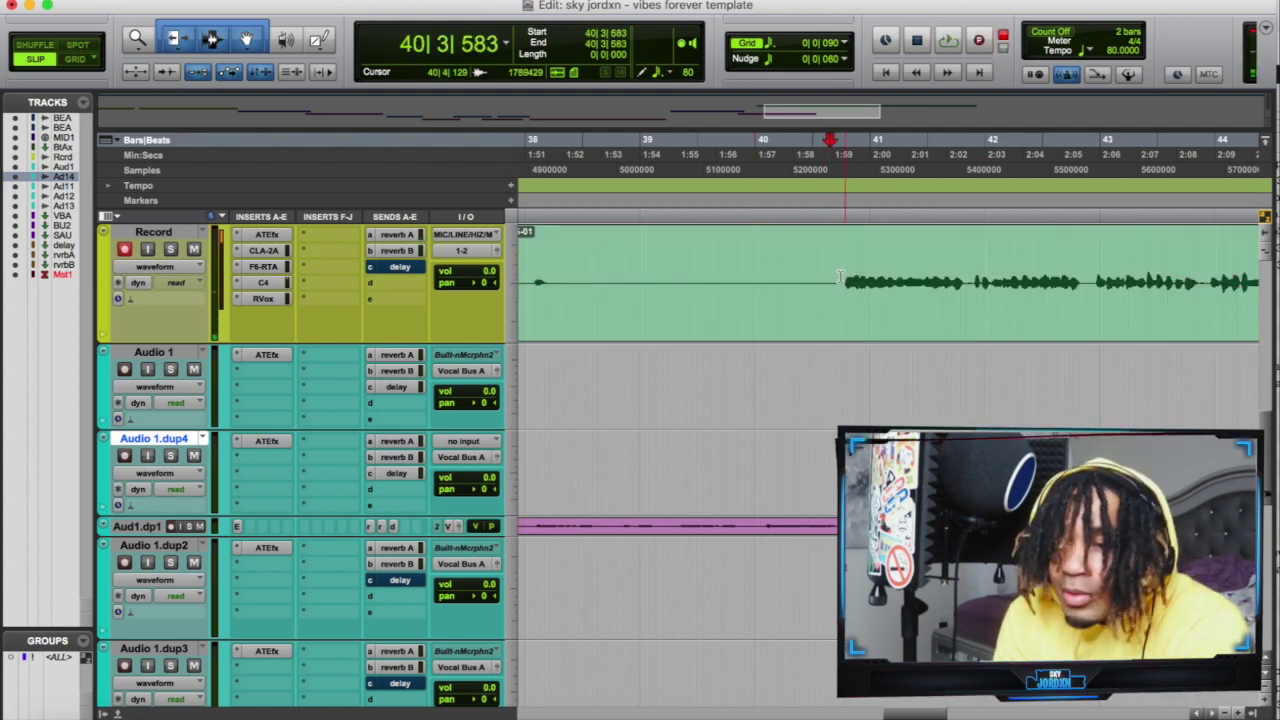
key("a")
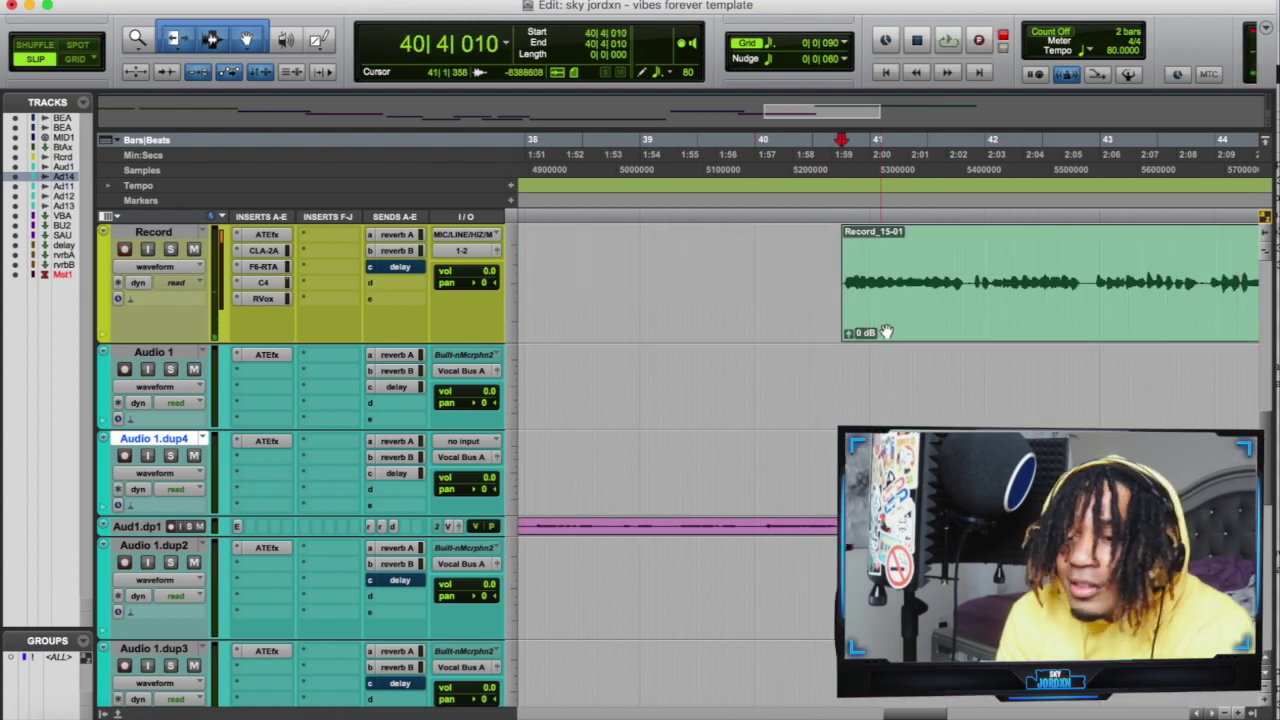
left_click_drag(931, 340, 925, 460)
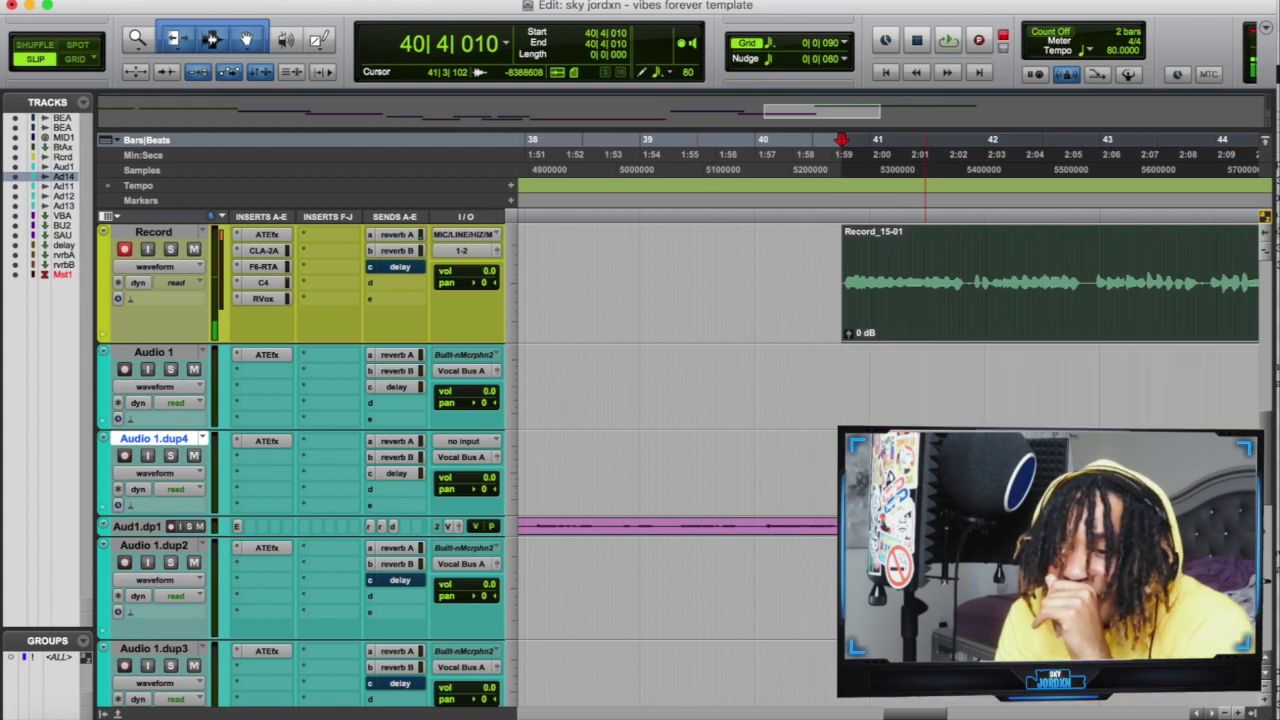
key("Delete")
- Play back the transition into the Record_15-01 clip on Audio 1.dup2 from 39|3|768
key("r")
key("r")
key("r")
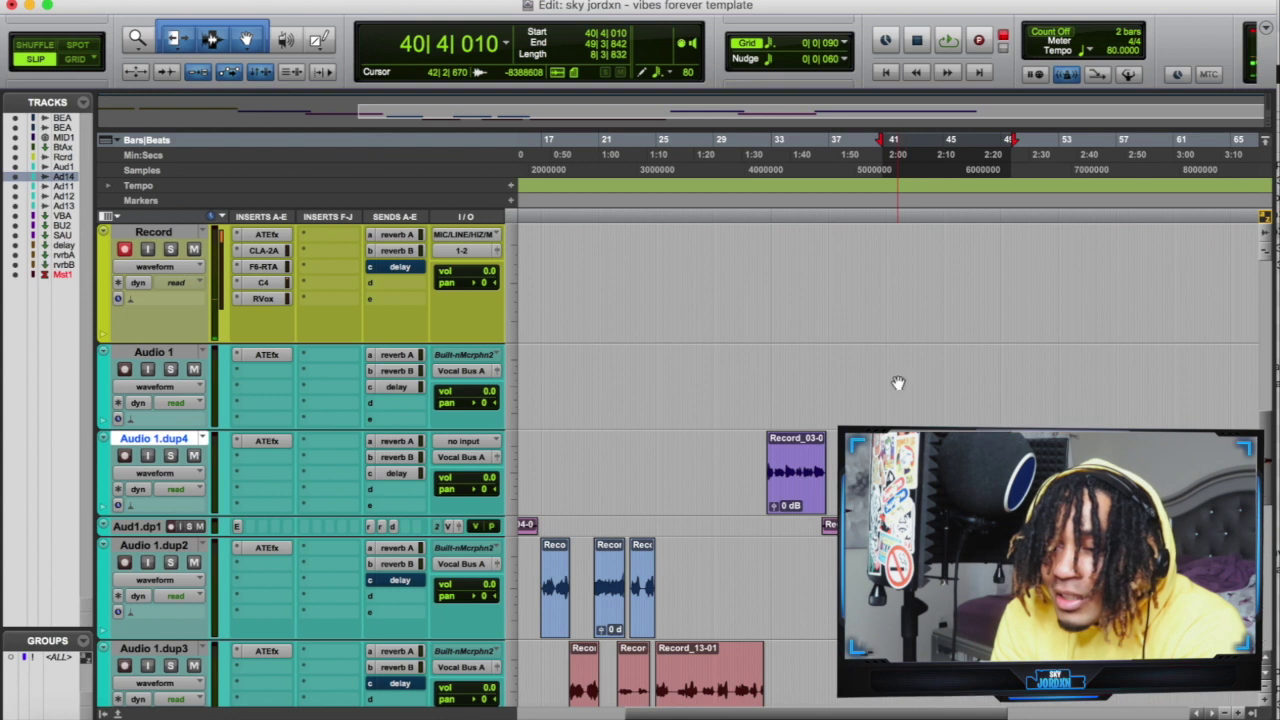
left_click(868, 250)
key("t")
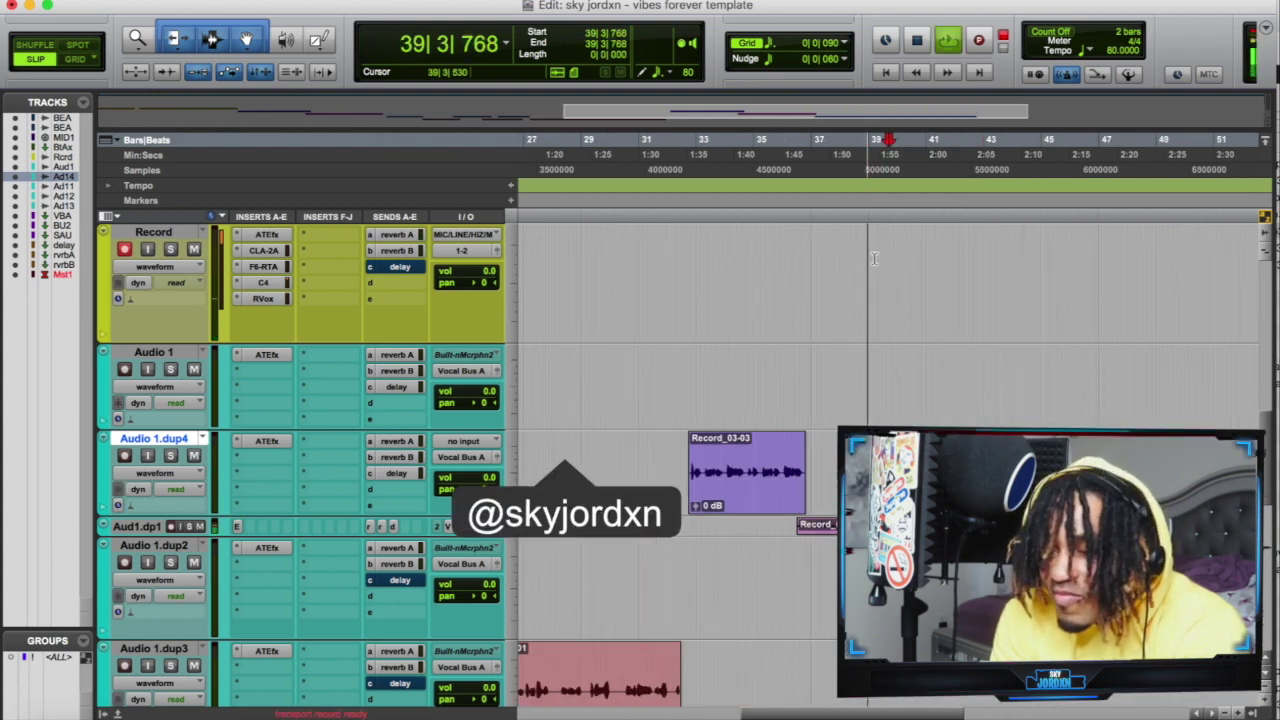
key("t")
key("t")
key("space")
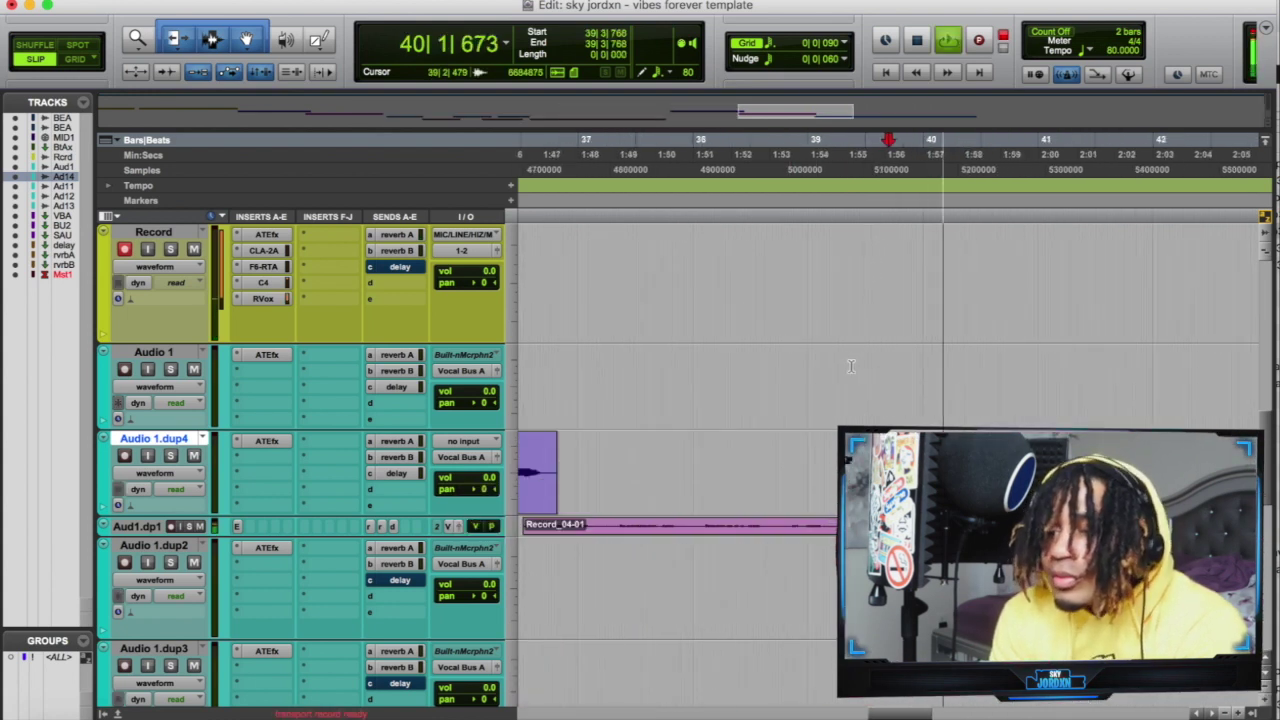
scroll(849, 366, "right", 4)
scroll(850, 366, "right", 3)
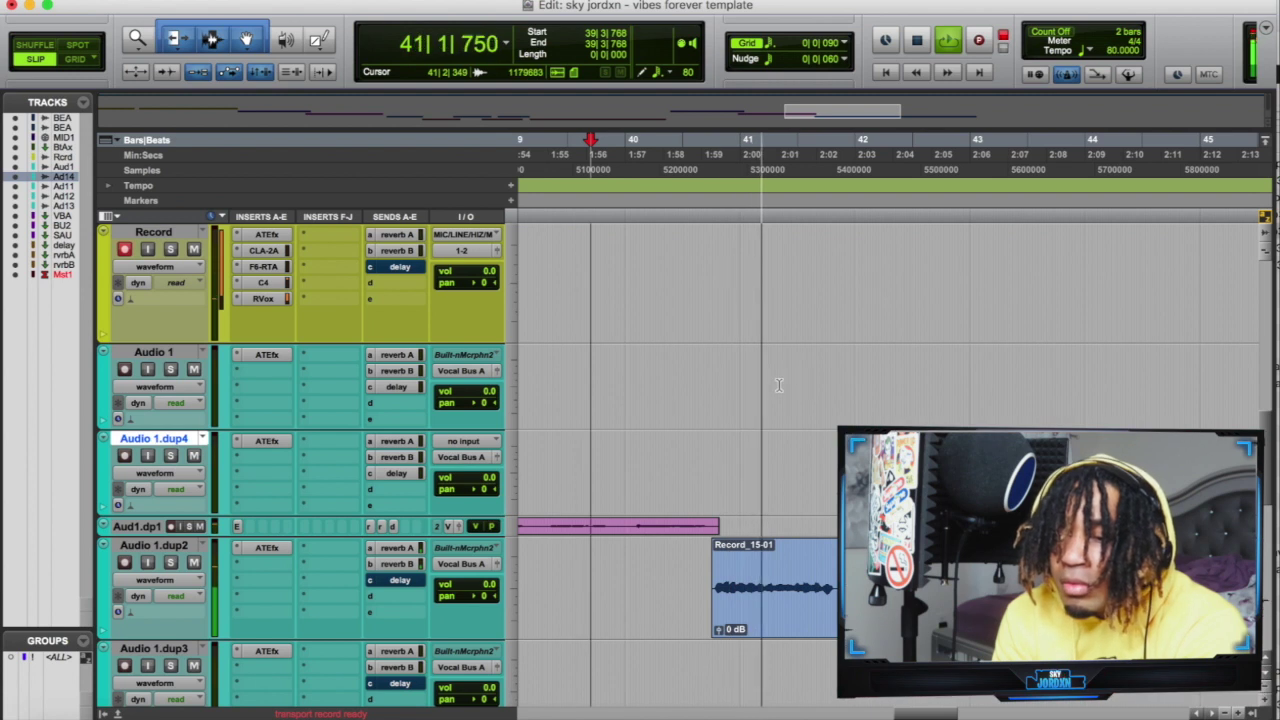
scroll(779, 385, "right", 2)
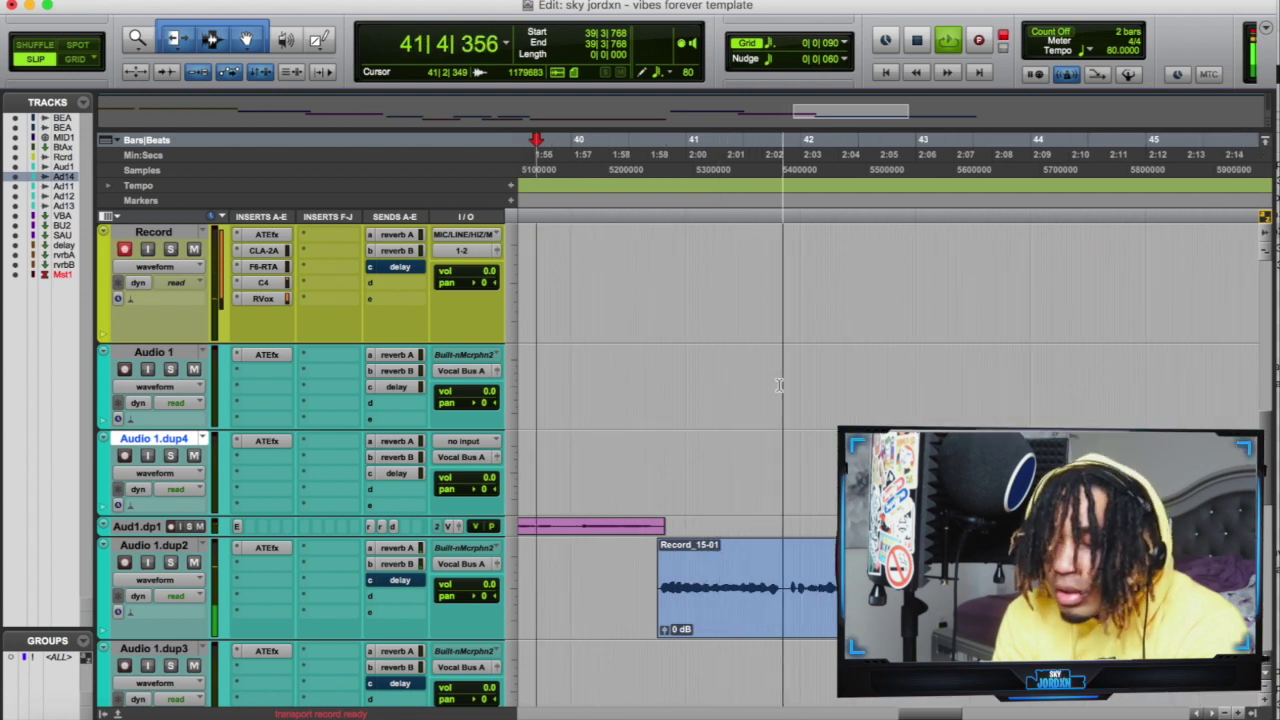
scroll(779, 385, "right", 1)
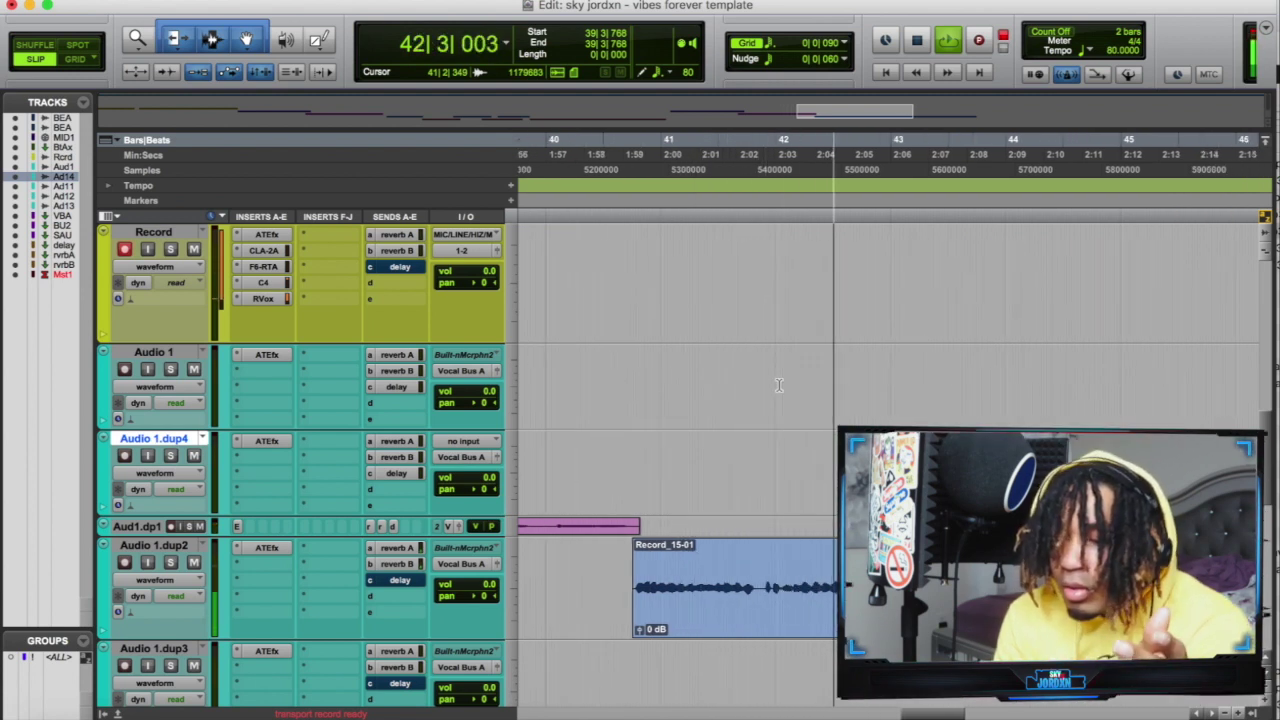
scroll(779, 385, "right", 2)
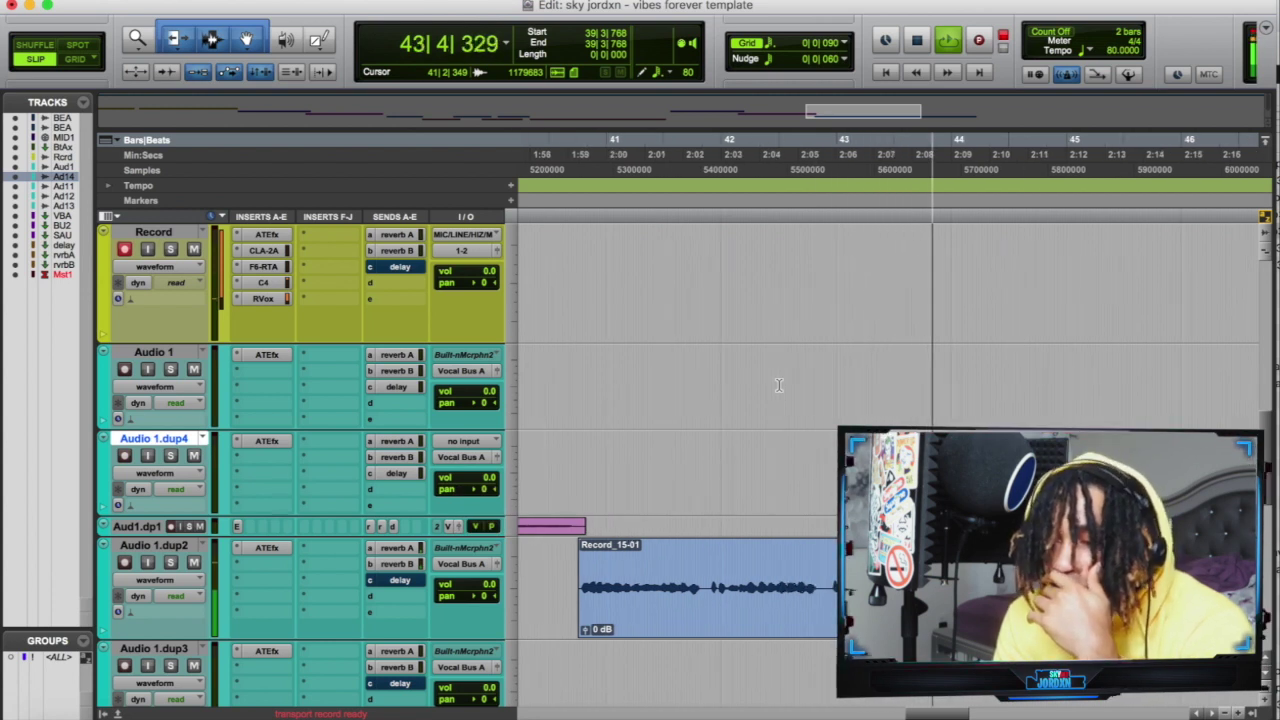
scroll(779, 385, "right", 2)
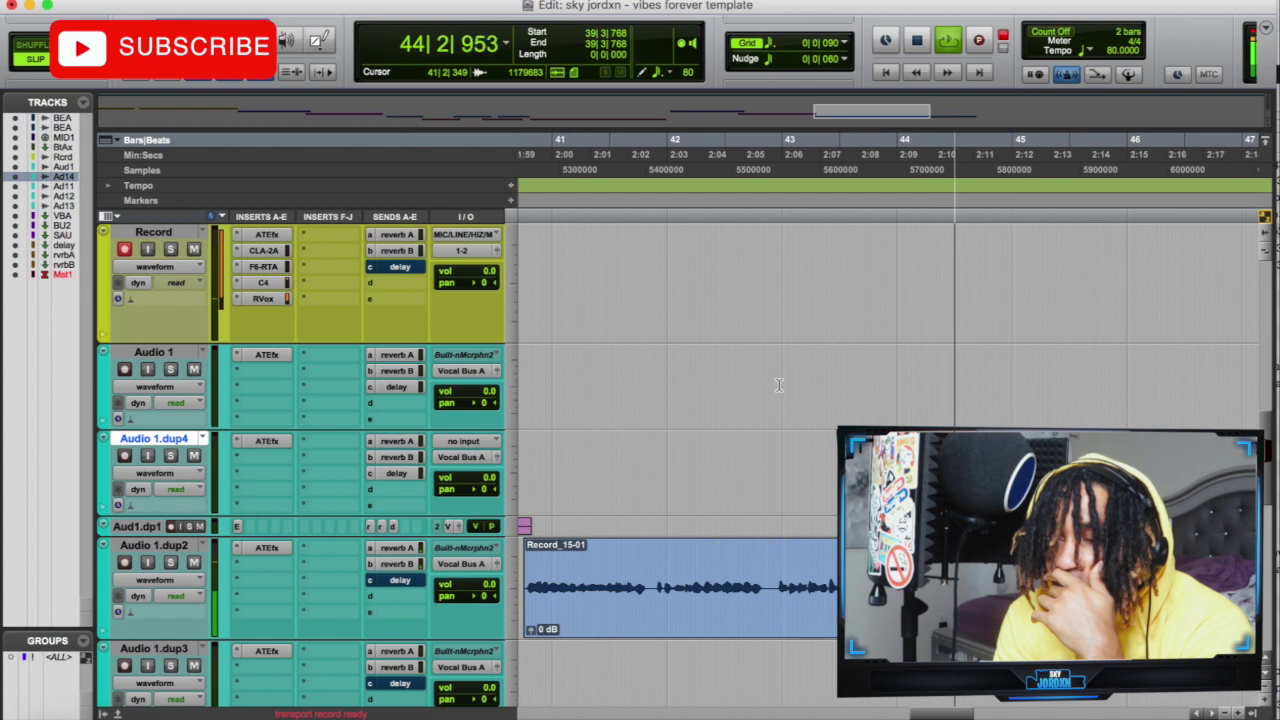
scroll(809, 427, "right", 4)
scroll(809, 427, "down", 3)
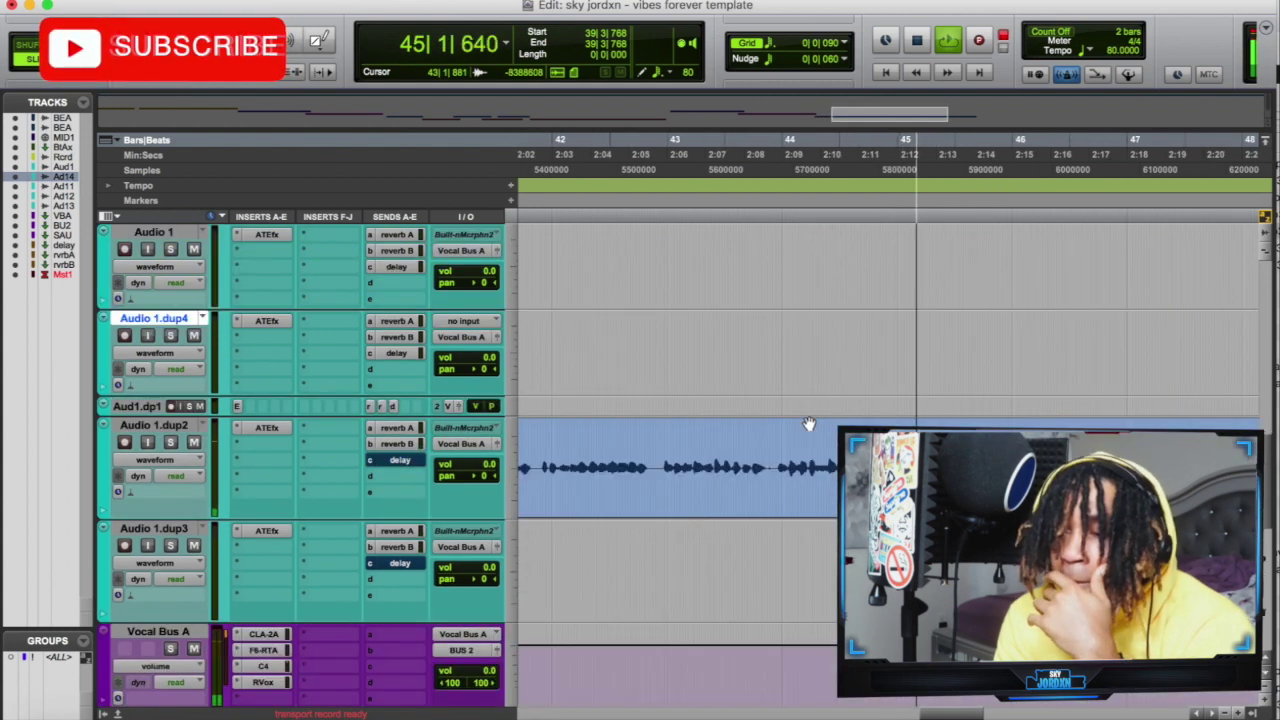
scroll(809, 424, "right", 1)
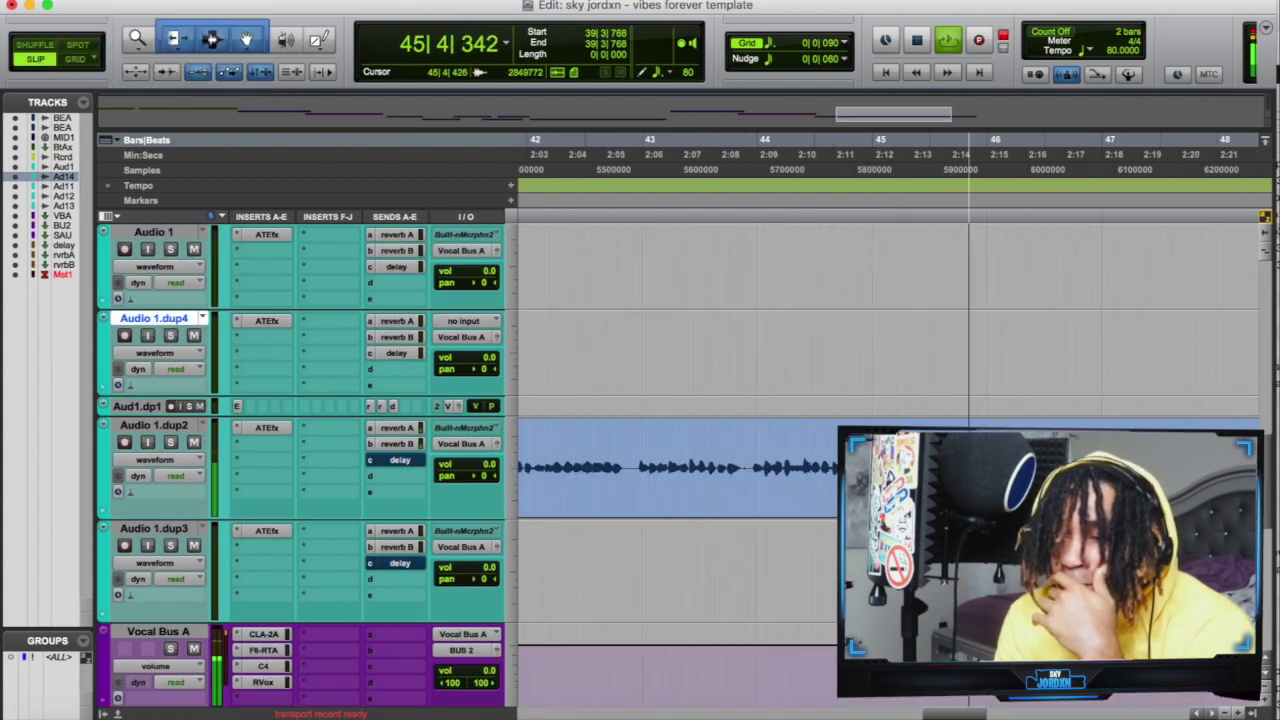
scroll(809, 424, "right", 4)
scroll(860, 424, "right", 2)
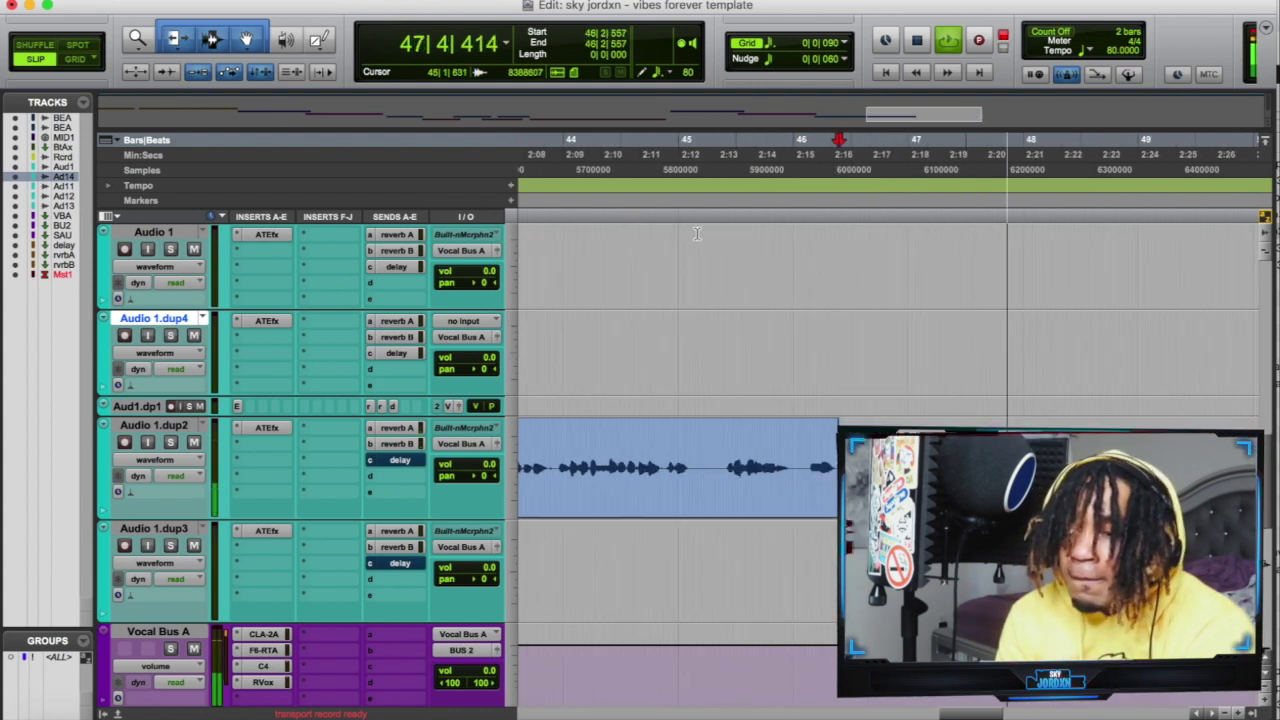
left_click(586, 215)
key("space")
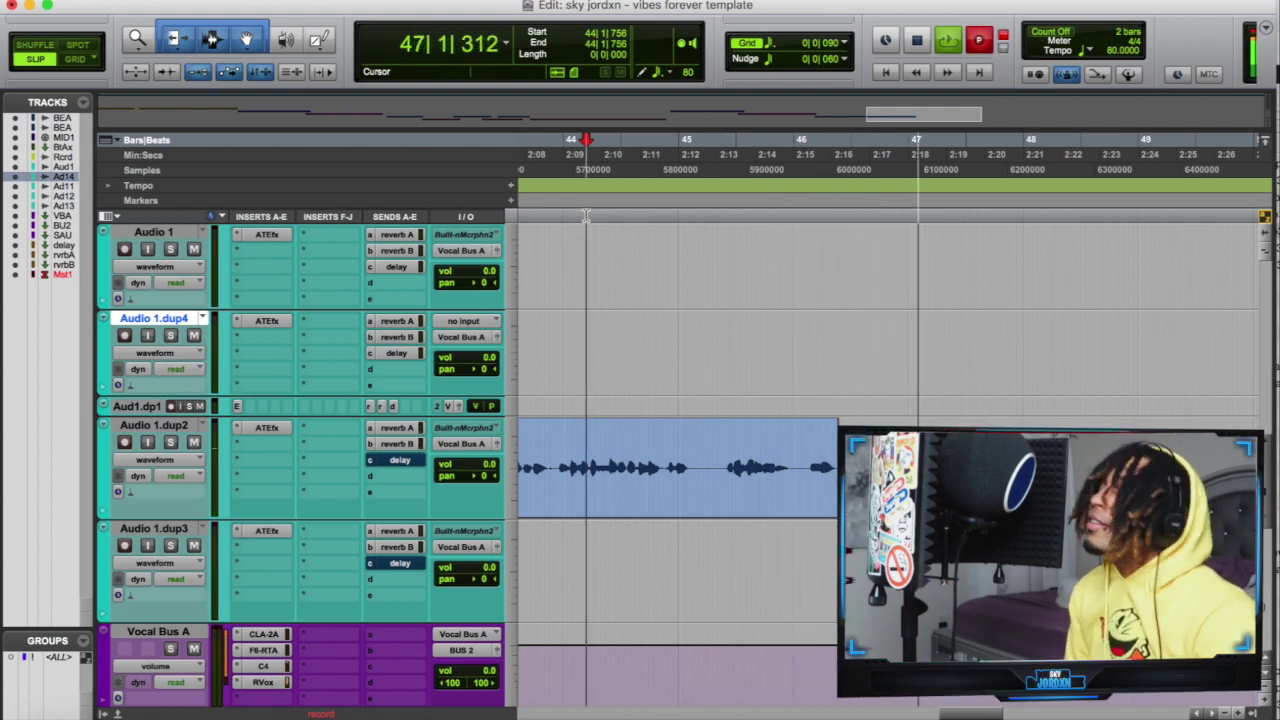
key("space")
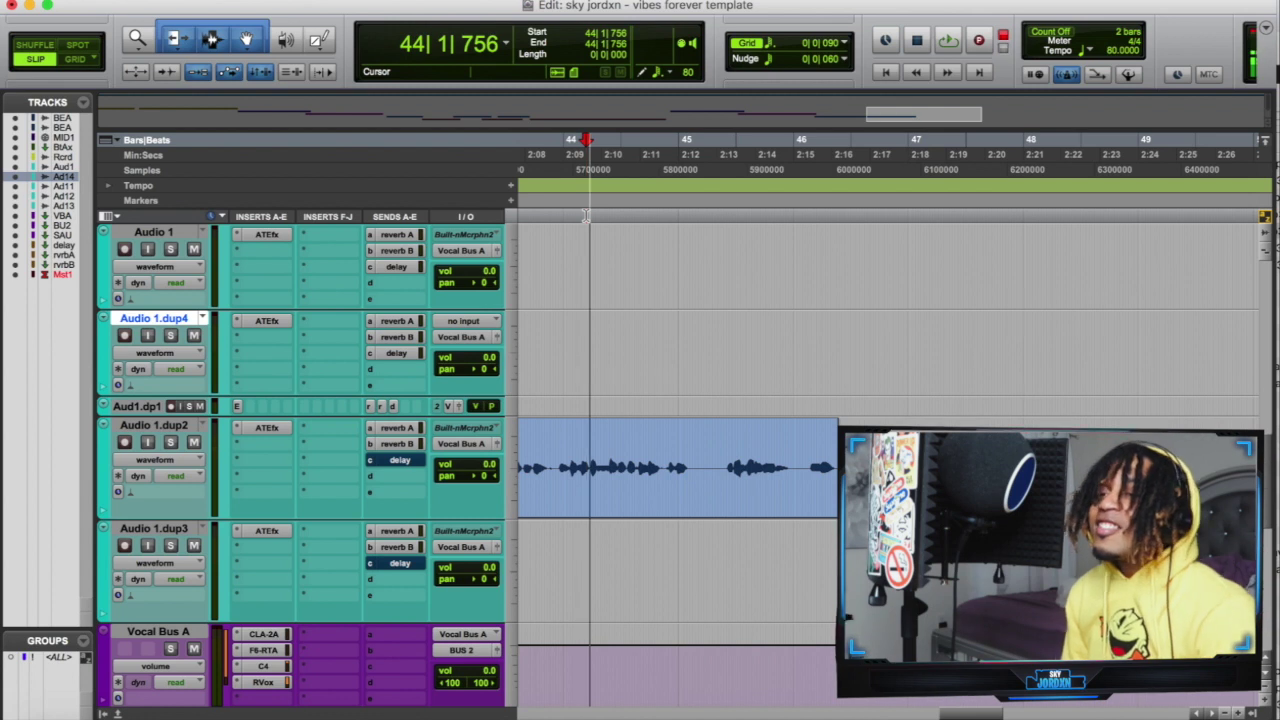
key("super+space")
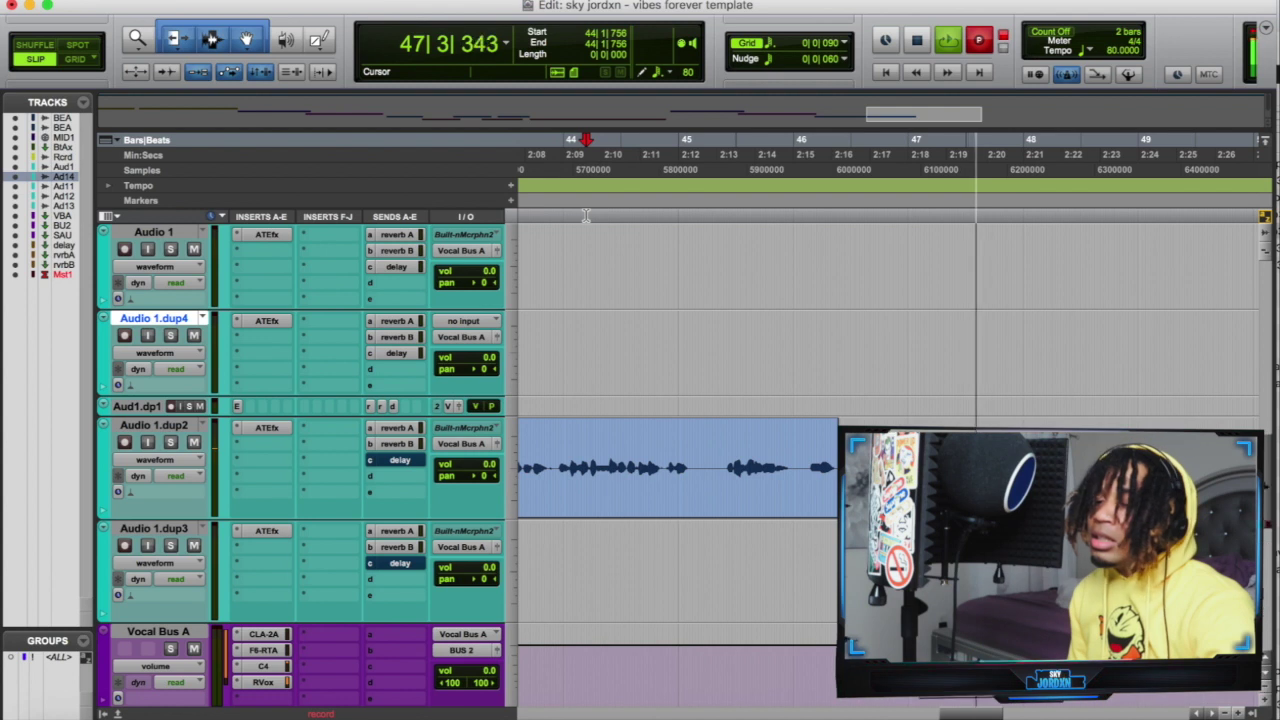
key("space")
- Record a vocal take on the Record track from 44|2|331 until about 49|4
left_click(601, 223)
key("super+space")
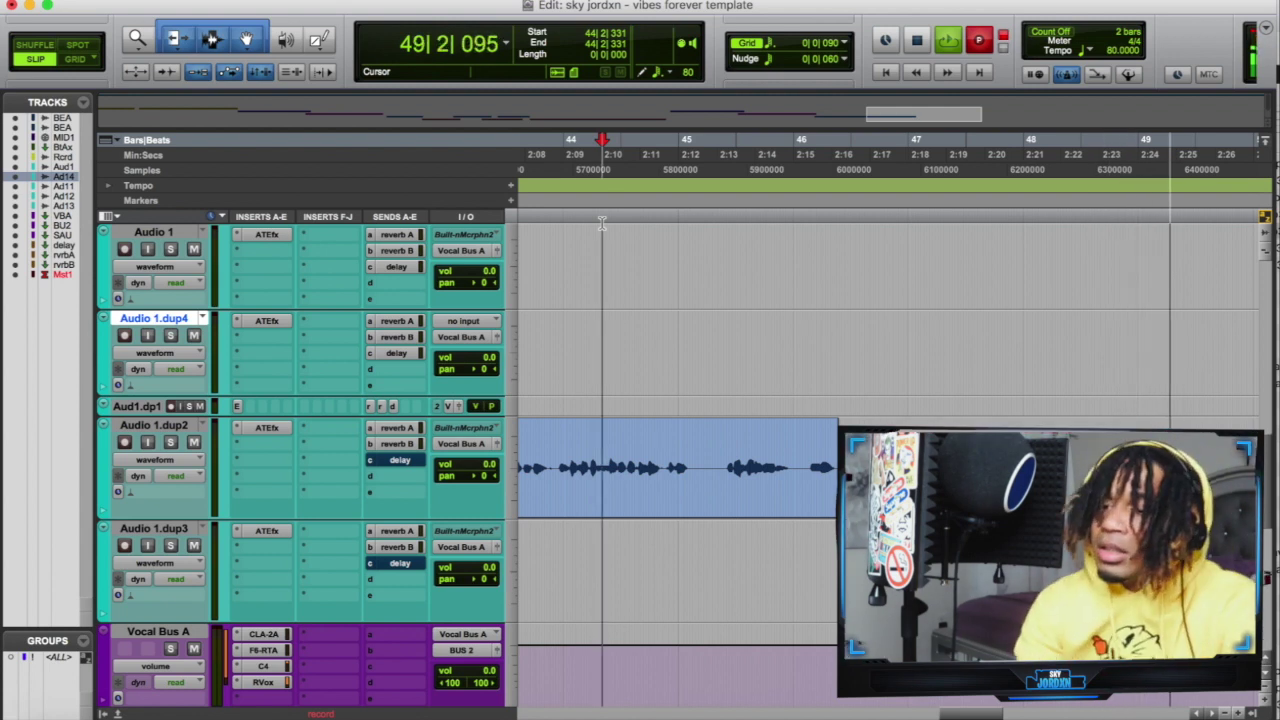
key("space")
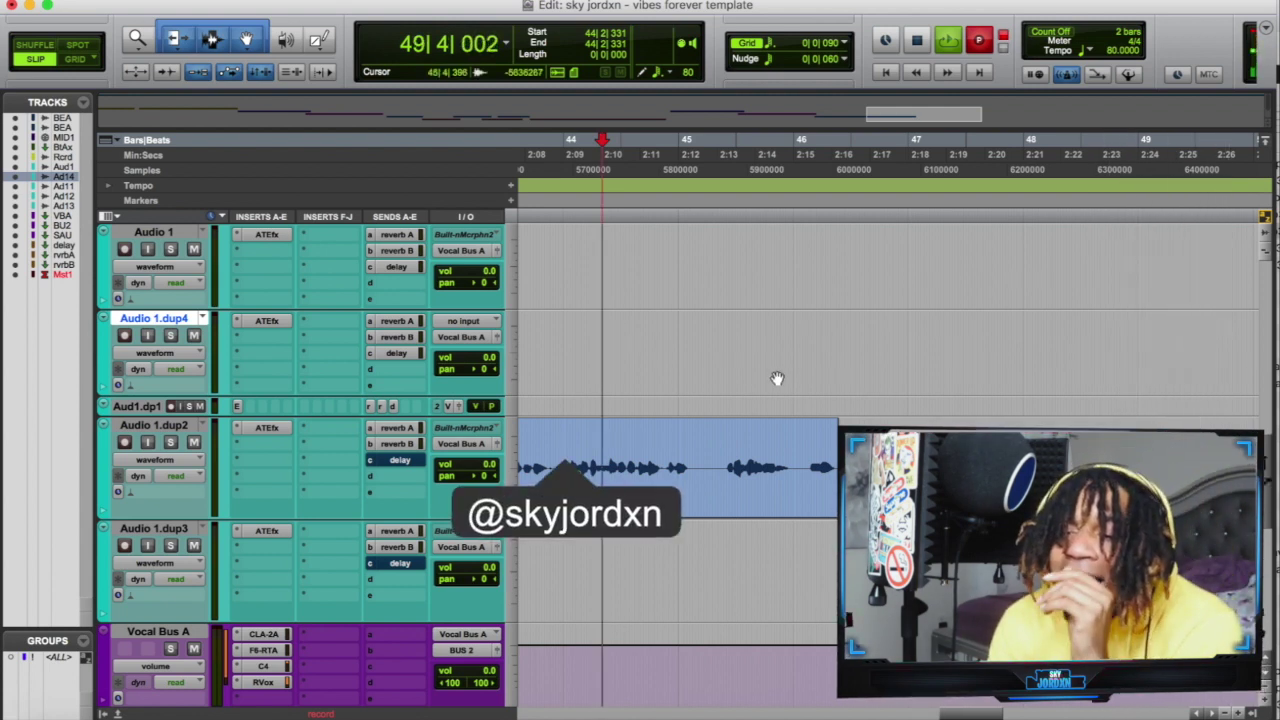
- Trim the start of the Record_16-01 clip to 46|4|331 and move it to the Audio 1.dup2 track
scroll(778, 379, "up", 10)
scroll(778, 420, "down", 10)
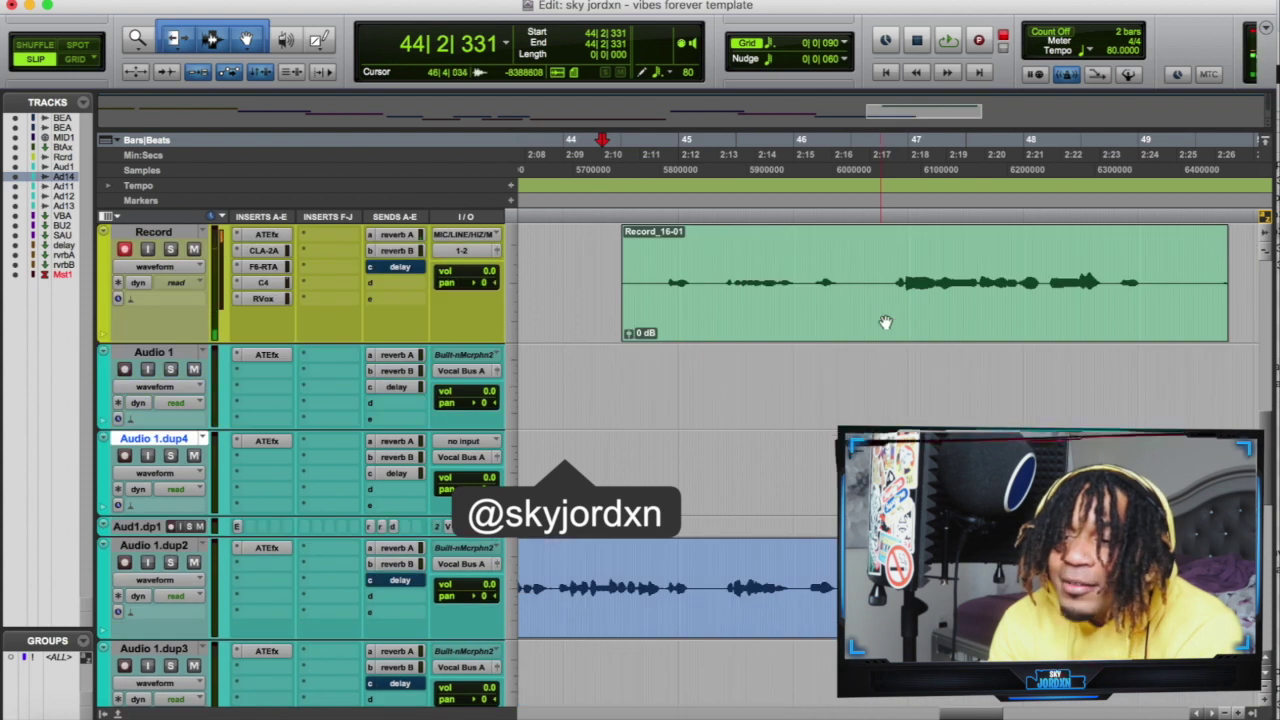
left_click(890, 281)
key("a")
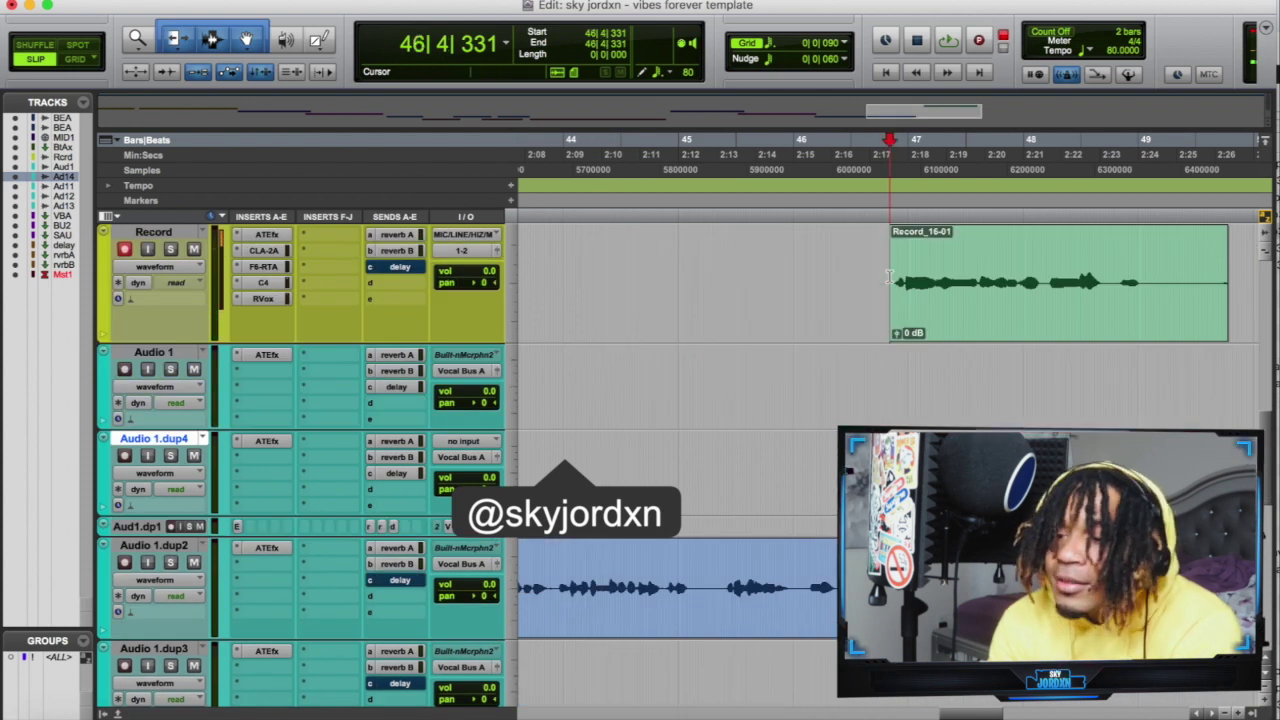
left_click(928, 324)
key("Delete")
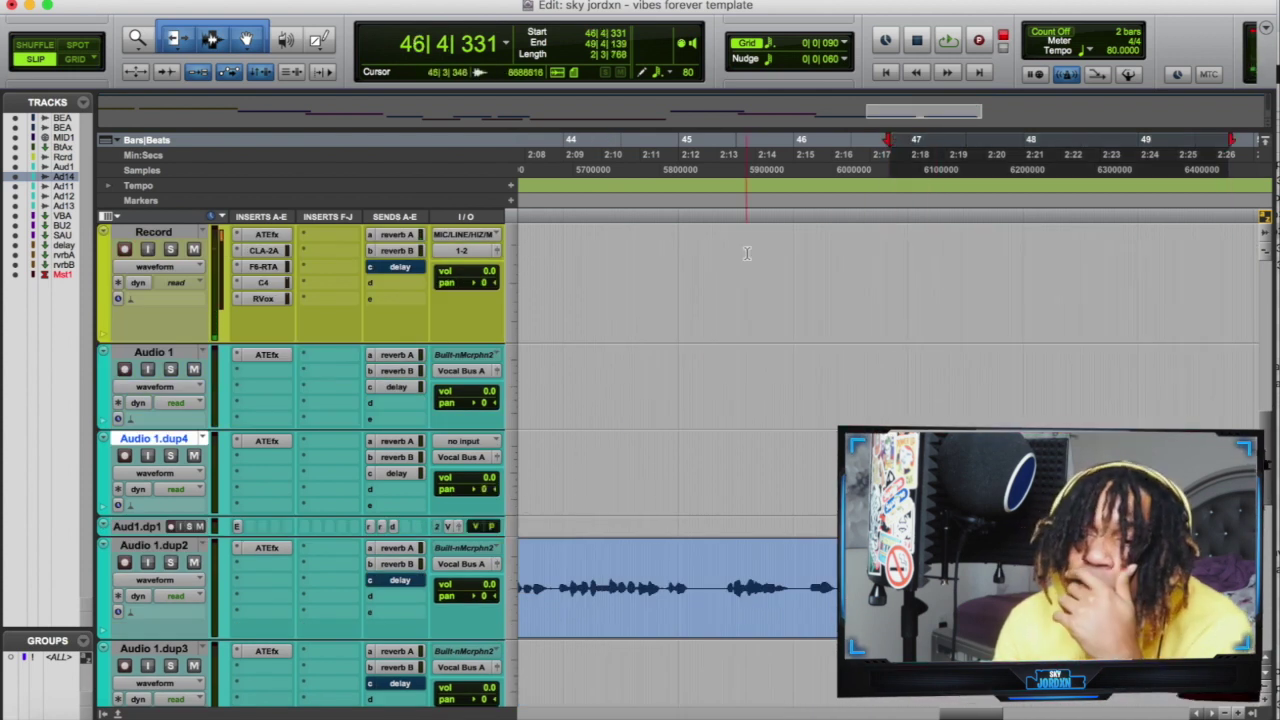
- Play back the transition from 45|3|584 and trim the end of the moved clip on Audio 1.dup2 to 49|1|340
left_click(754, 221)
key("space")
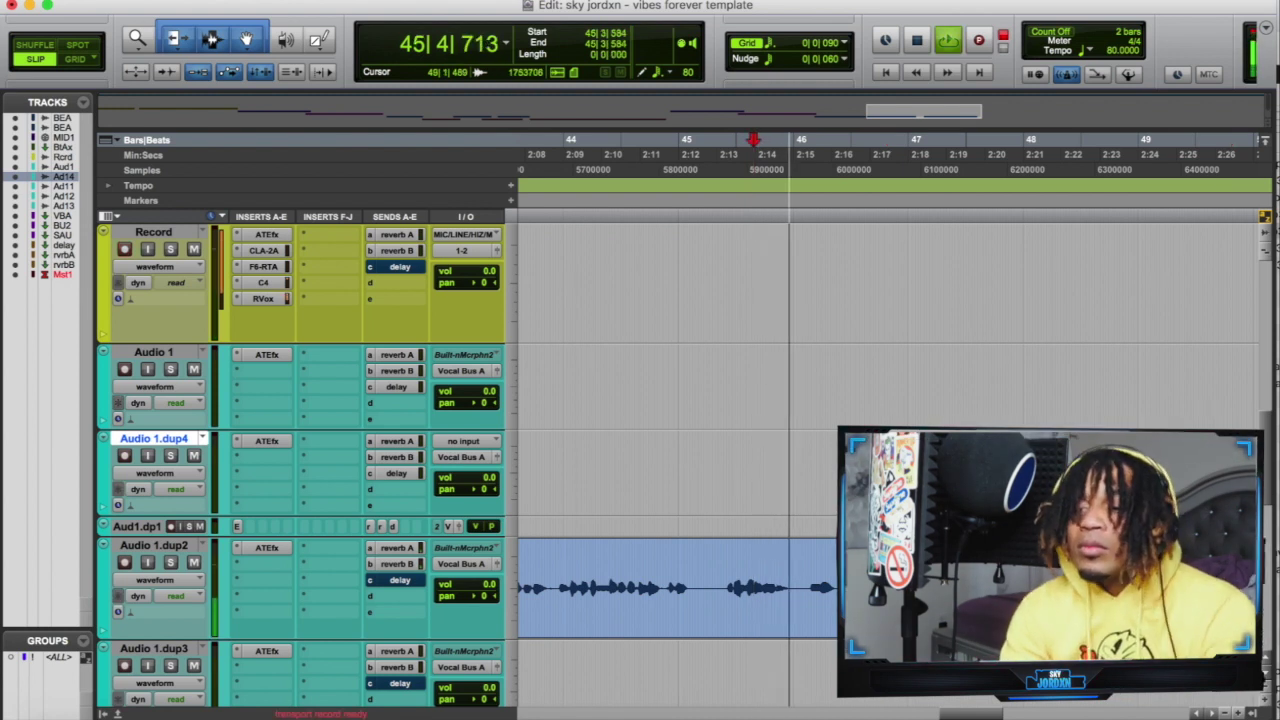
left_click(1148, 460)
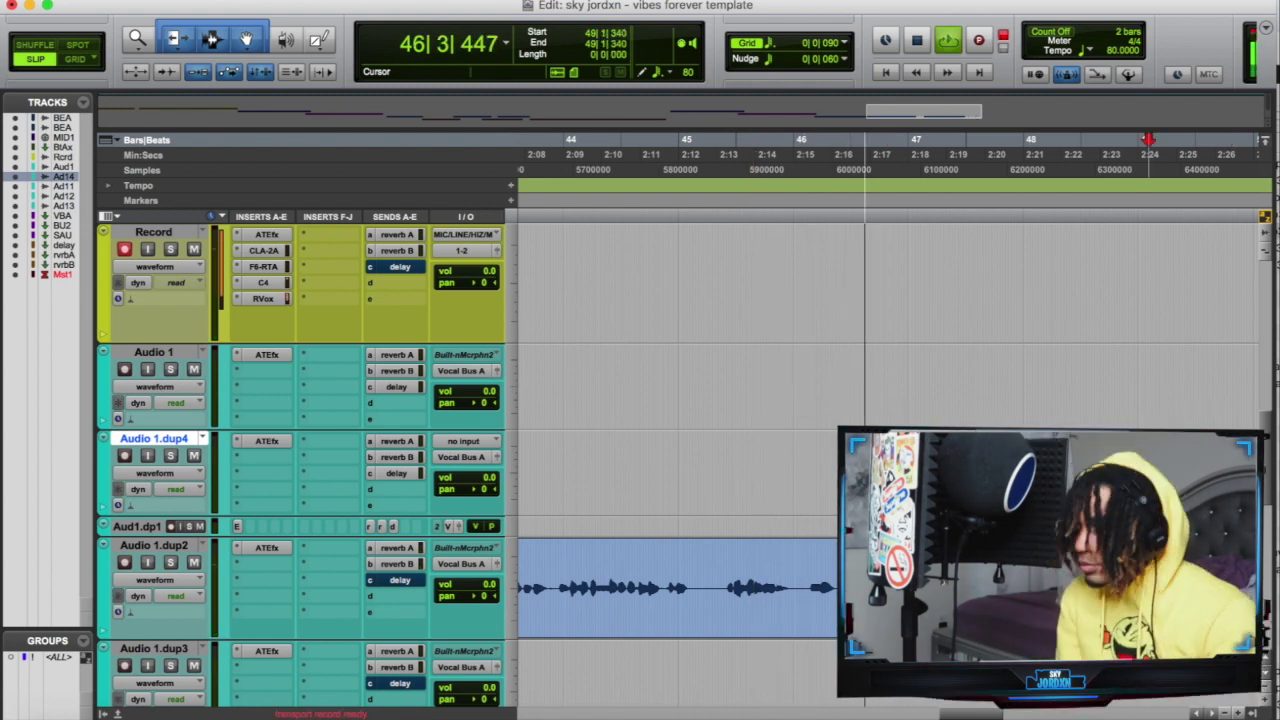
- Play back the earlier section of the song from 24|4|105 as a reference for the next part
key("super+bracketleft")
key("super+bracketleft")
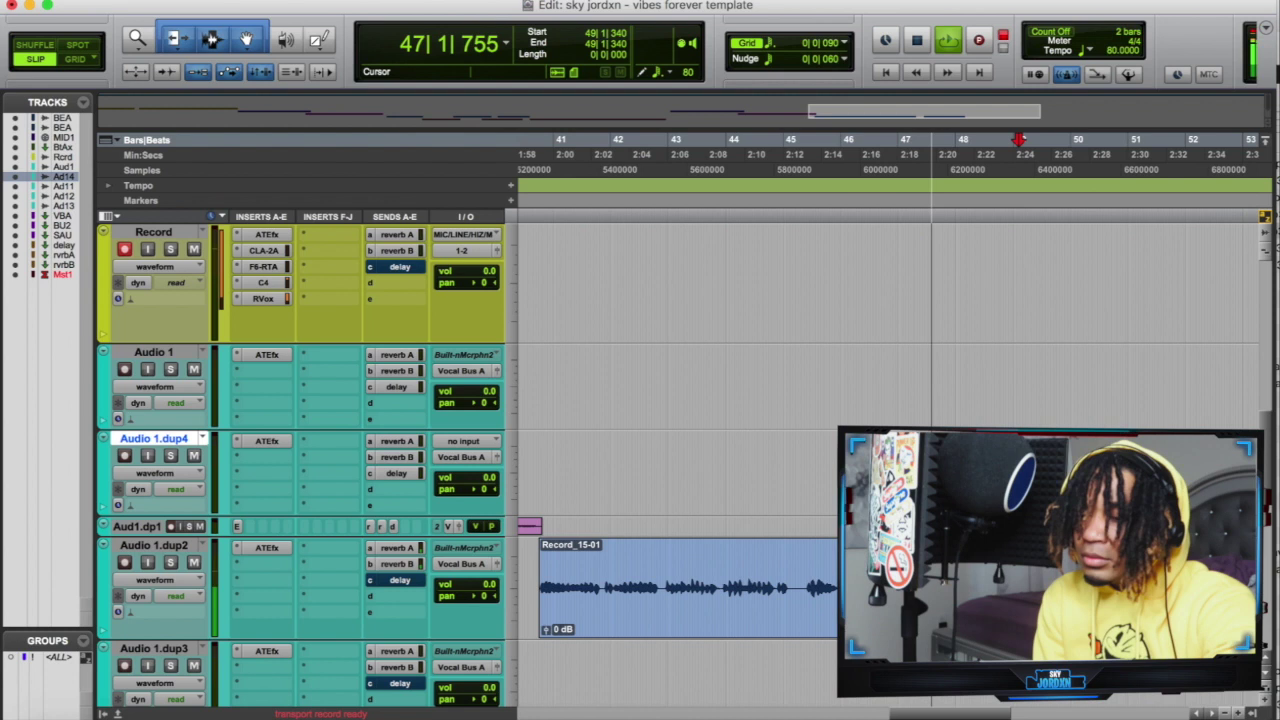
key("super+bracketleft")
scroll(680, 460, "down", 5)
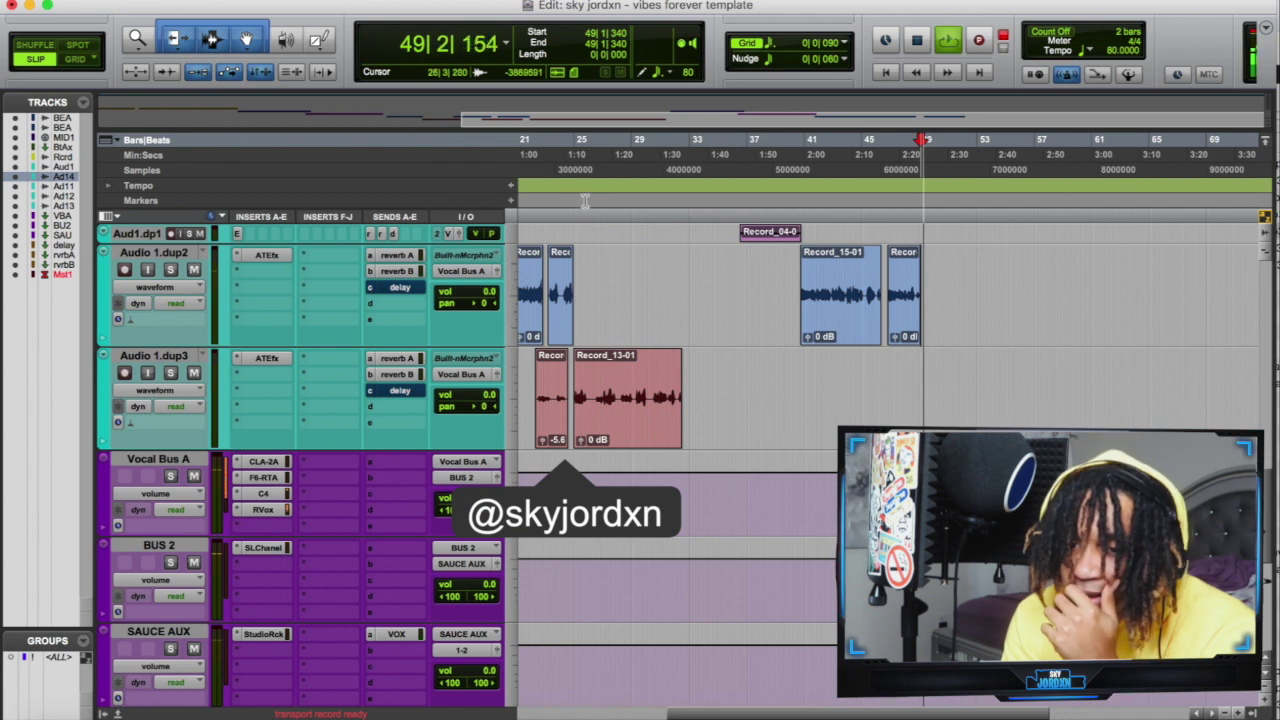
left_click(572, 230)
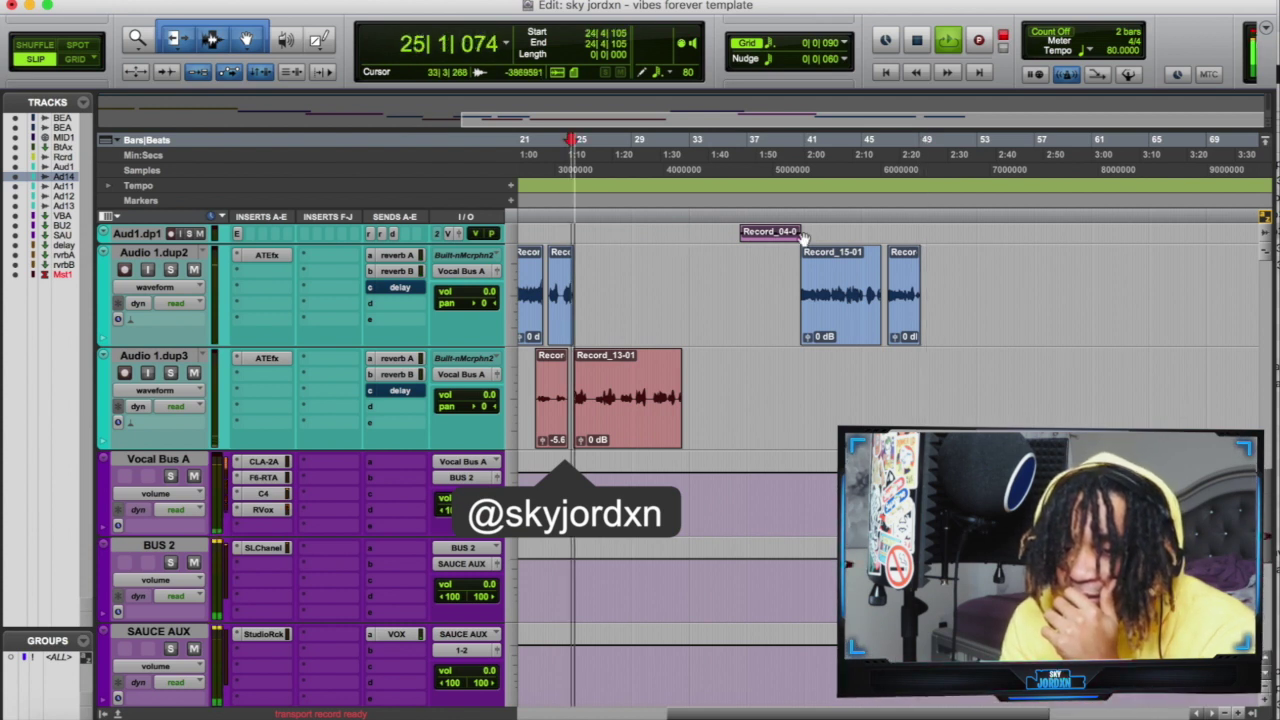
- Cue up 47|2|491 and record a new vocal take on the Record track until about 61|3
left_click(899, 213)
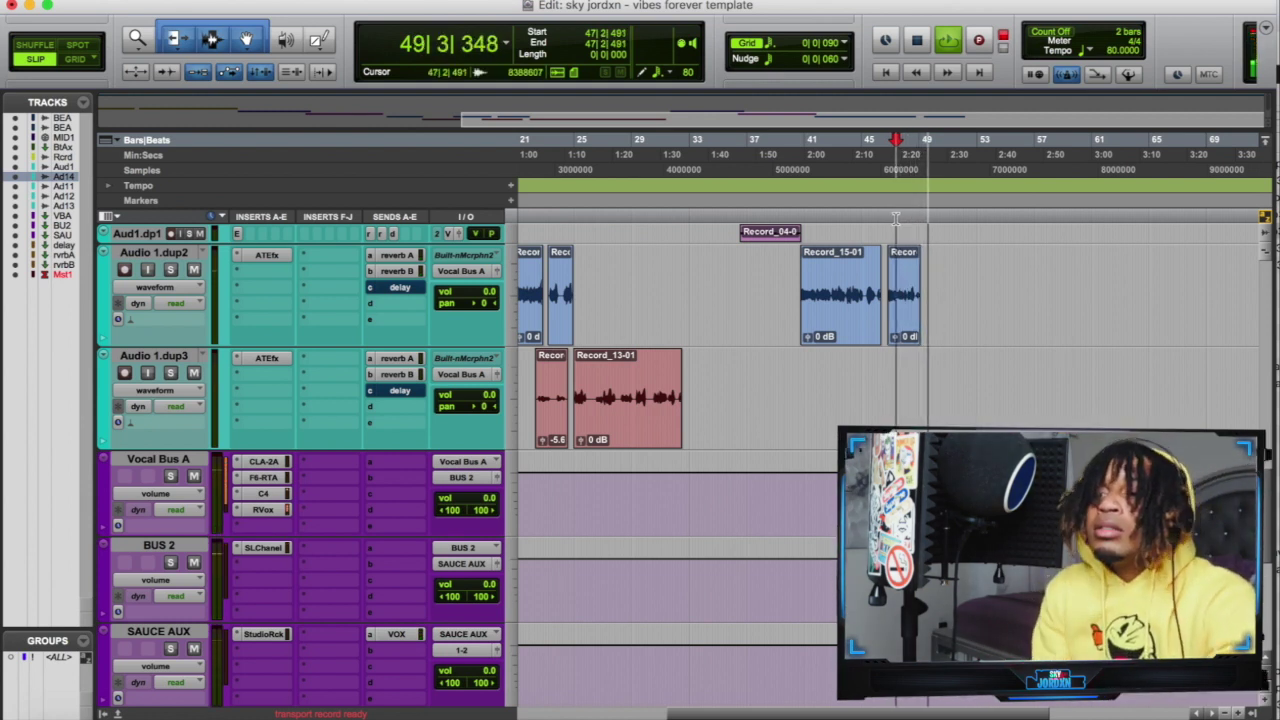
left_click(897, 217)
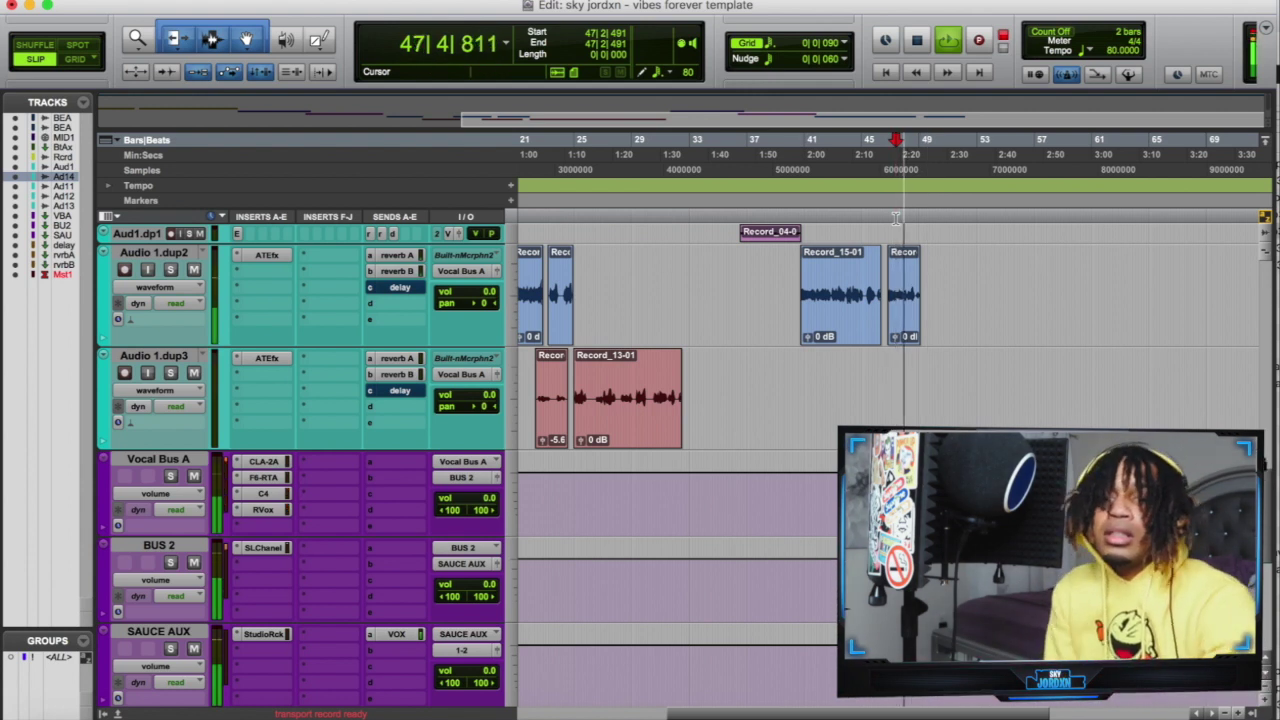
scroll(909, 333, "up", 10)
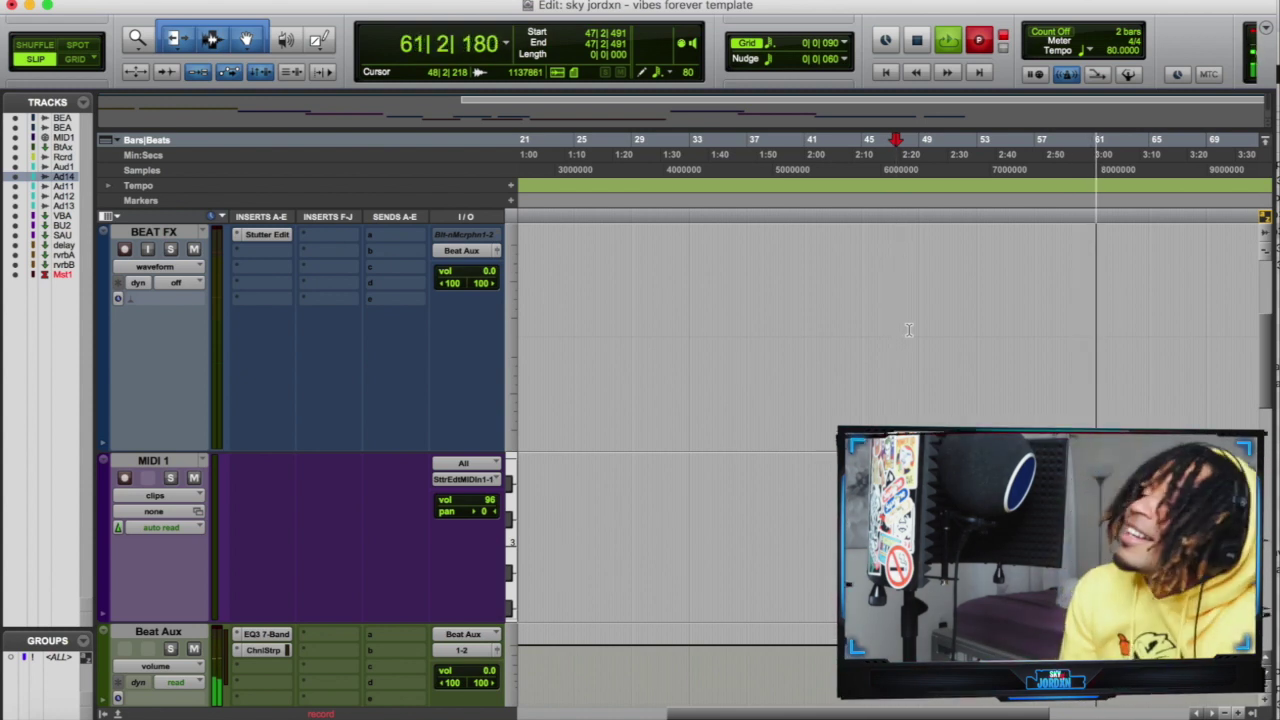
key("space")
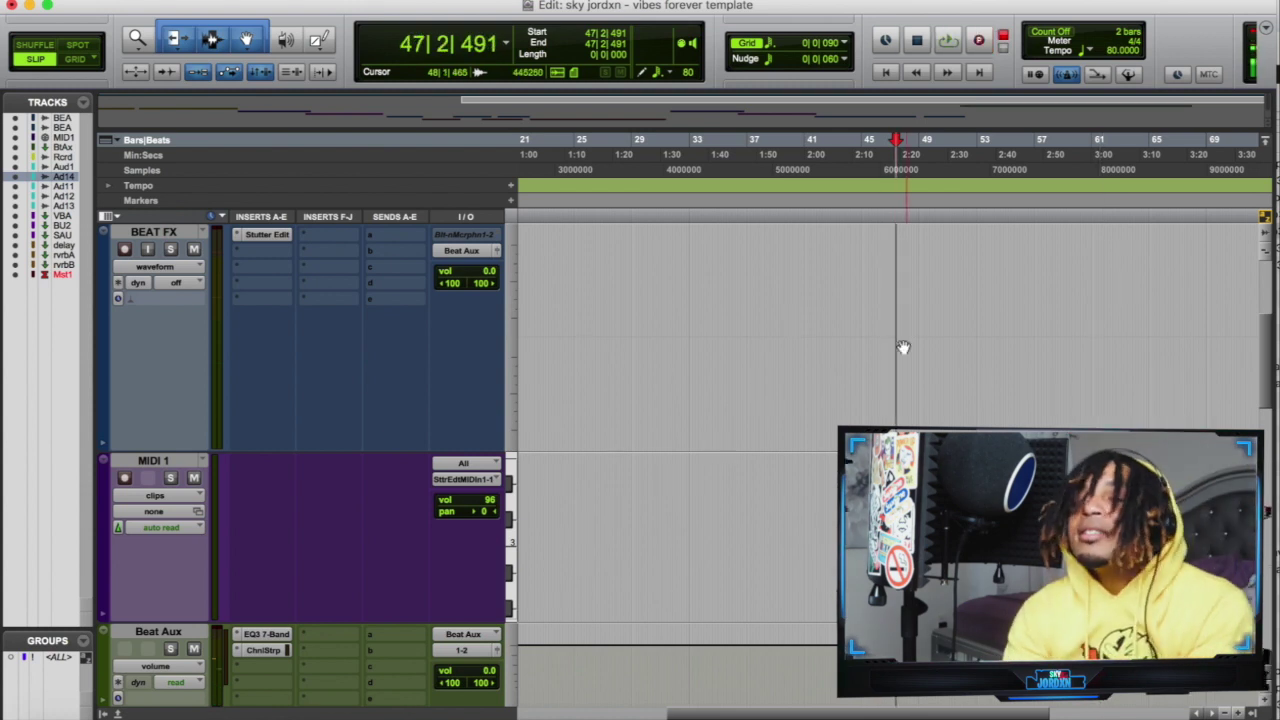
- Move the Record_17-01 clip to the Audio 1 track at -4.6 dB clip gain and play it back from 48|2|456
scroll(947, 402, "up", 3)
scroll(947, 402, "down", 10)
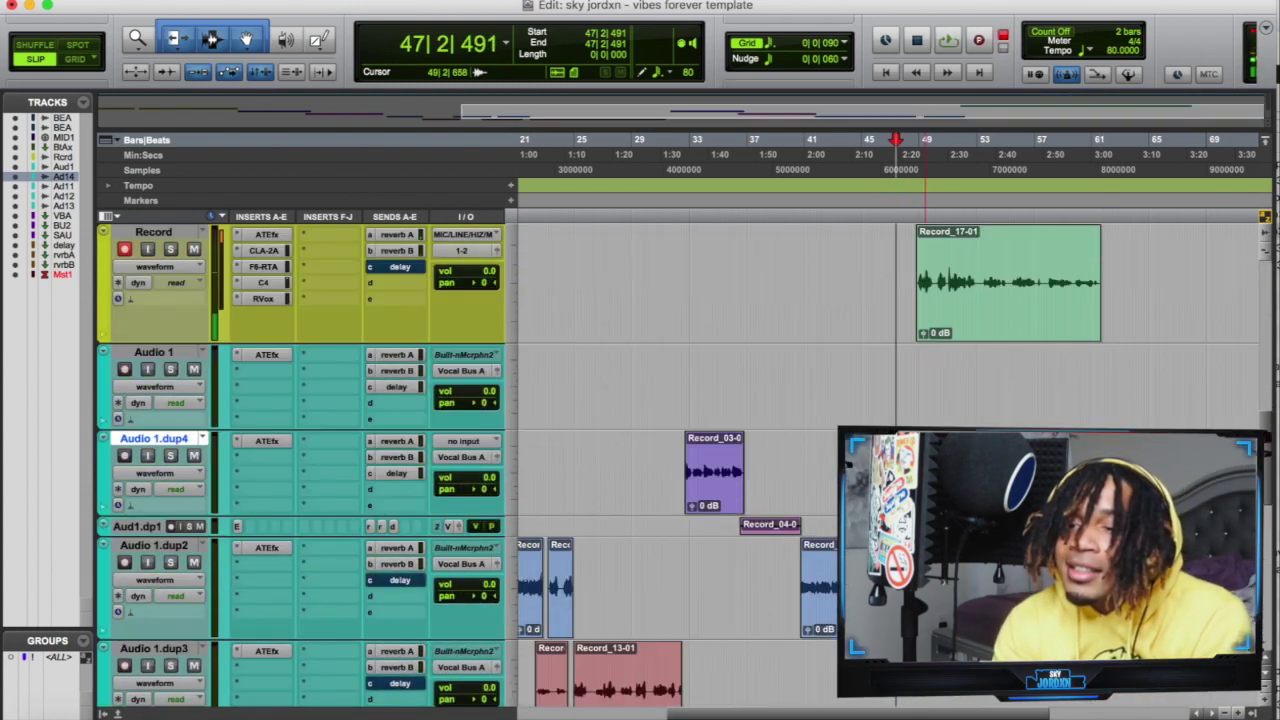
scroll(967, 365, "up", 3)
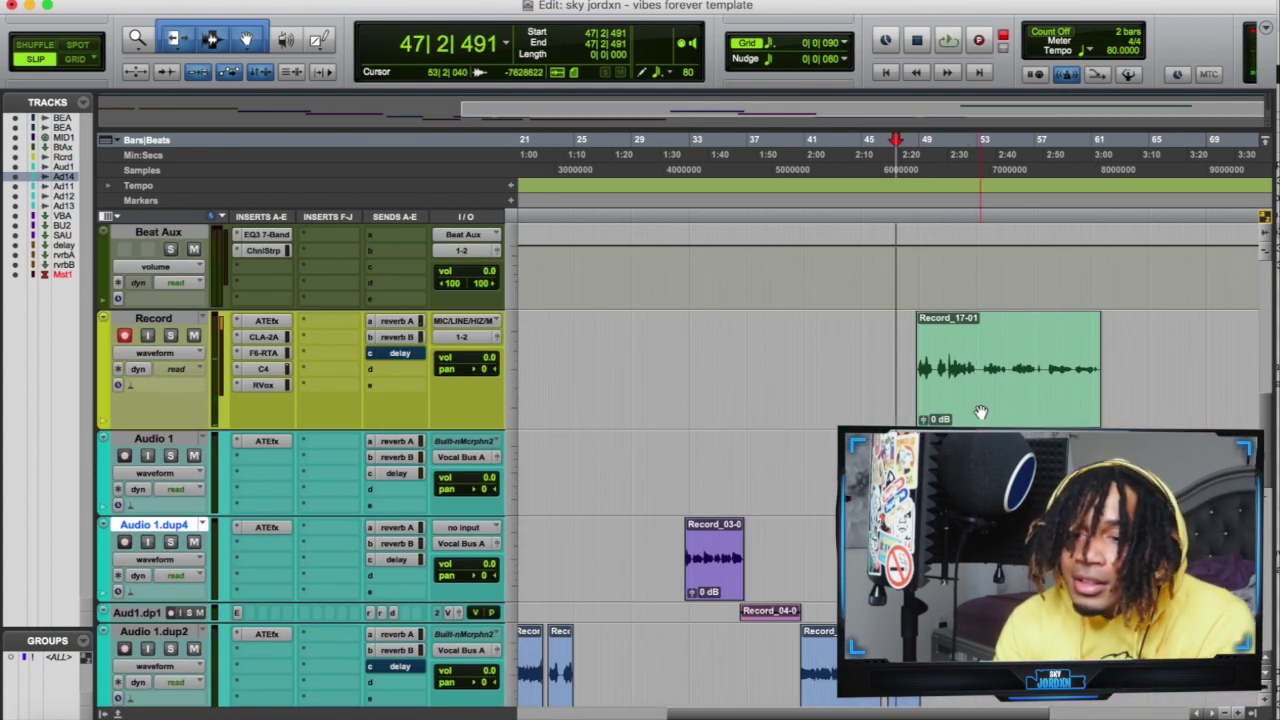
left_click(981, 412)
key("Delete")
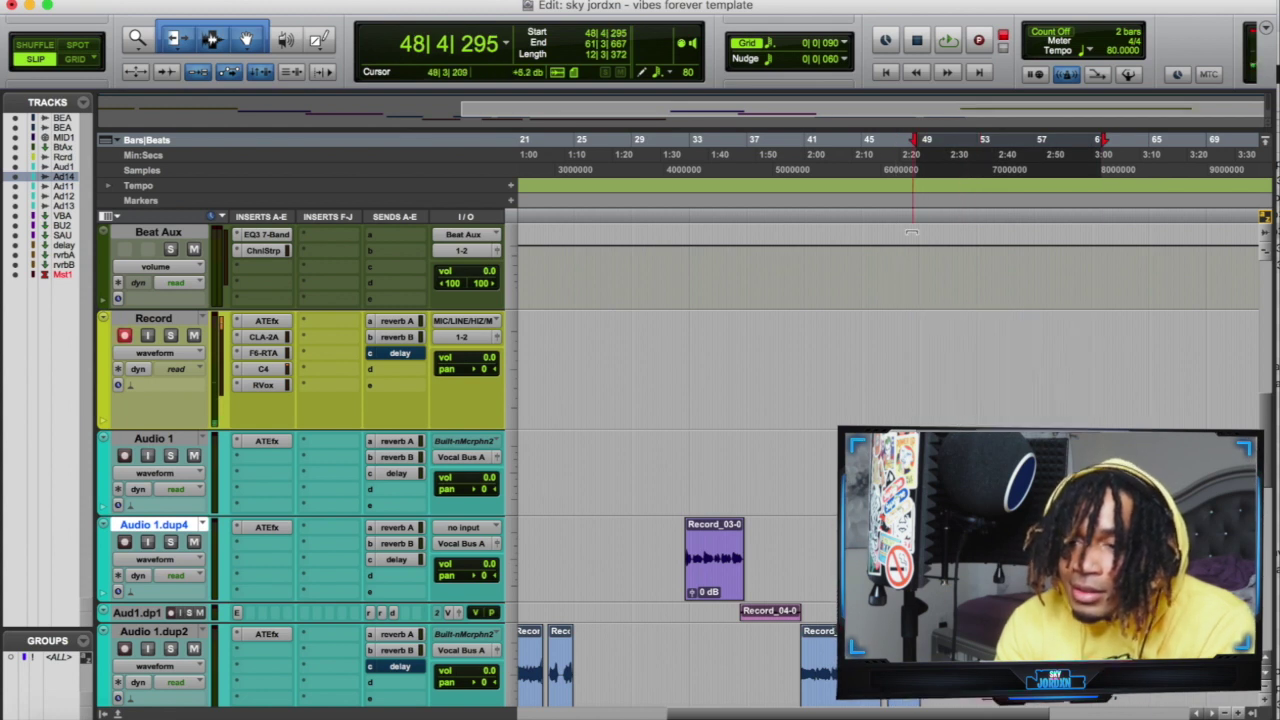
left_click(908, 216)
key("space")
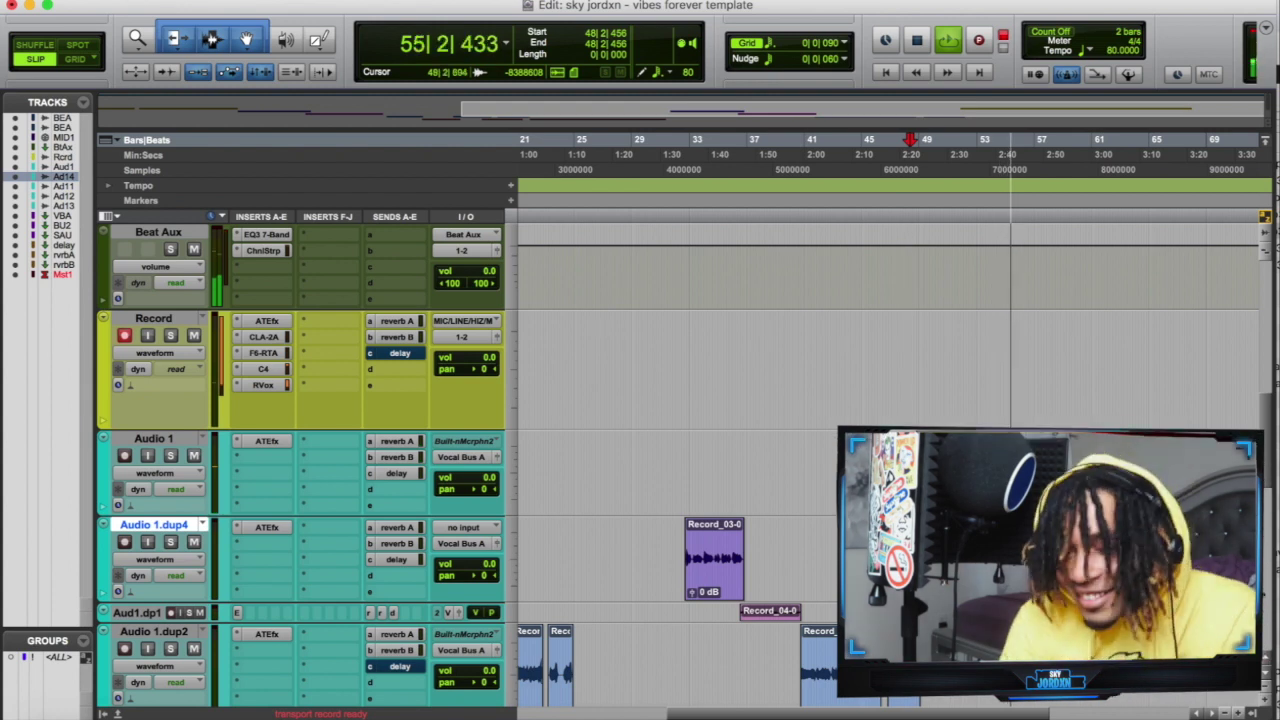
- Delete the Record_03-08 clip and the short clip before it at the start of the Audio 1 track
scroll(890, 400, "left", 5)
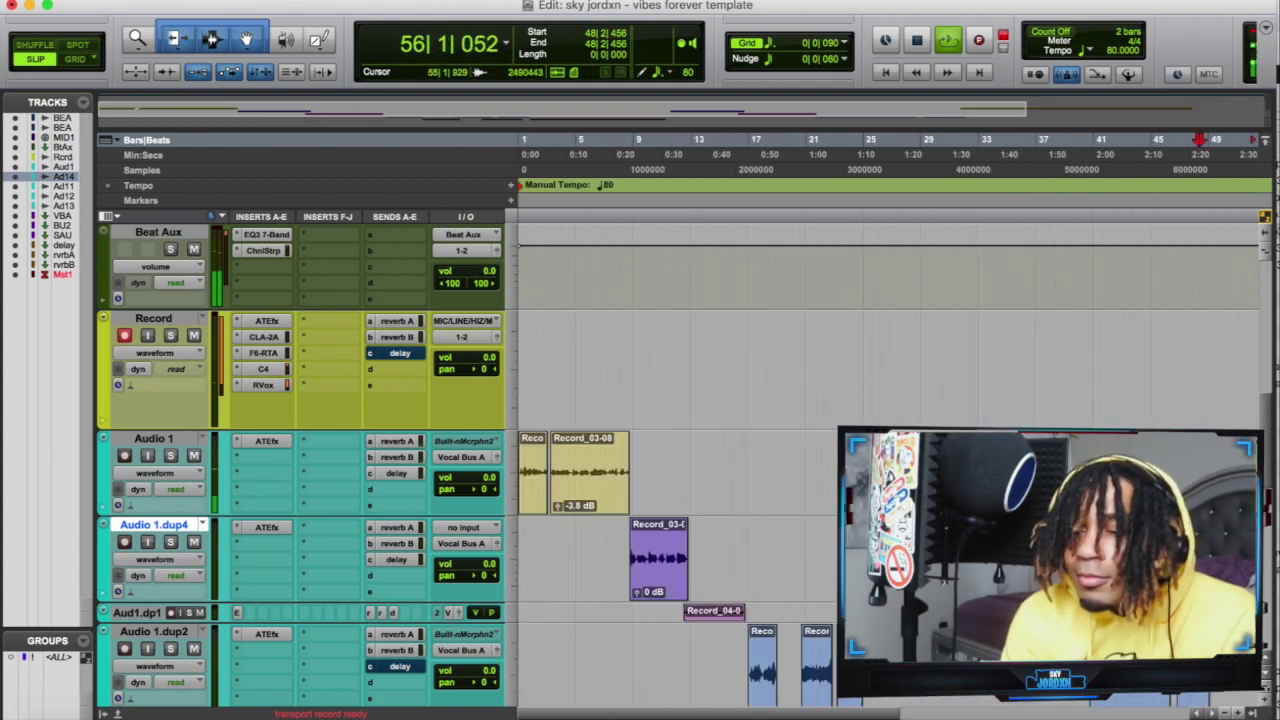
left_click(583, 507)
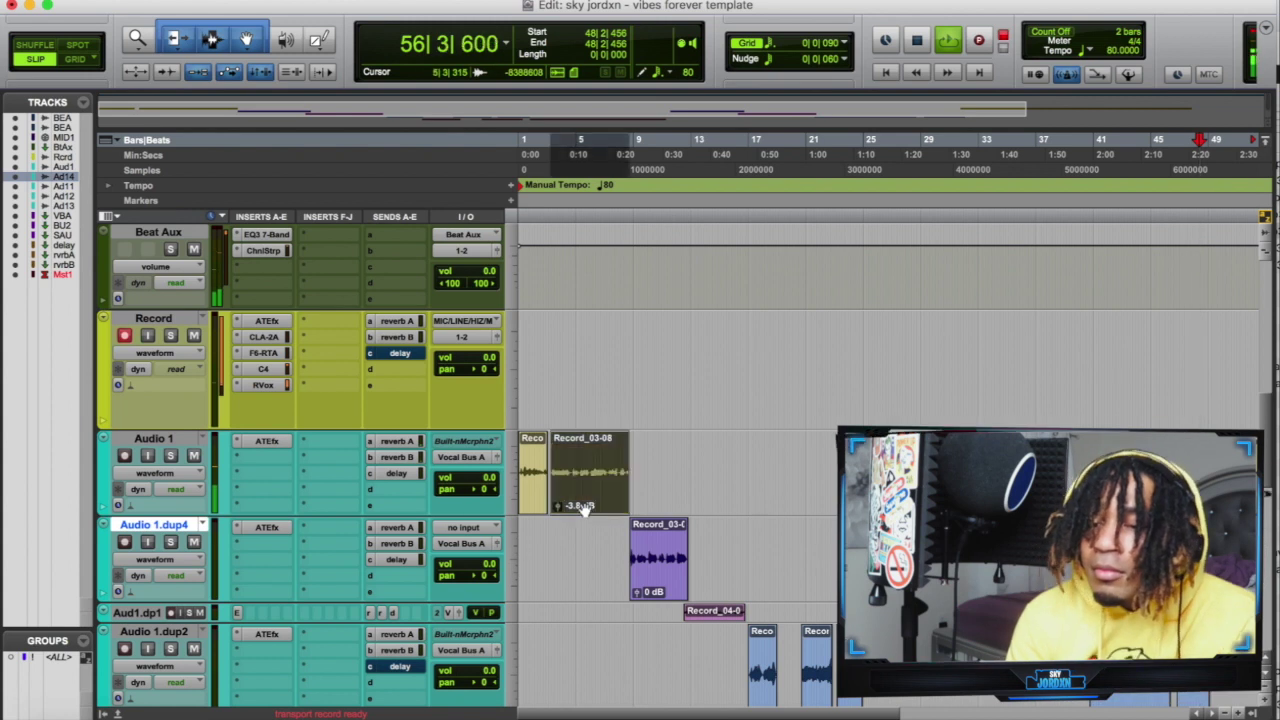
key("Delete")
left_click(532, 512)
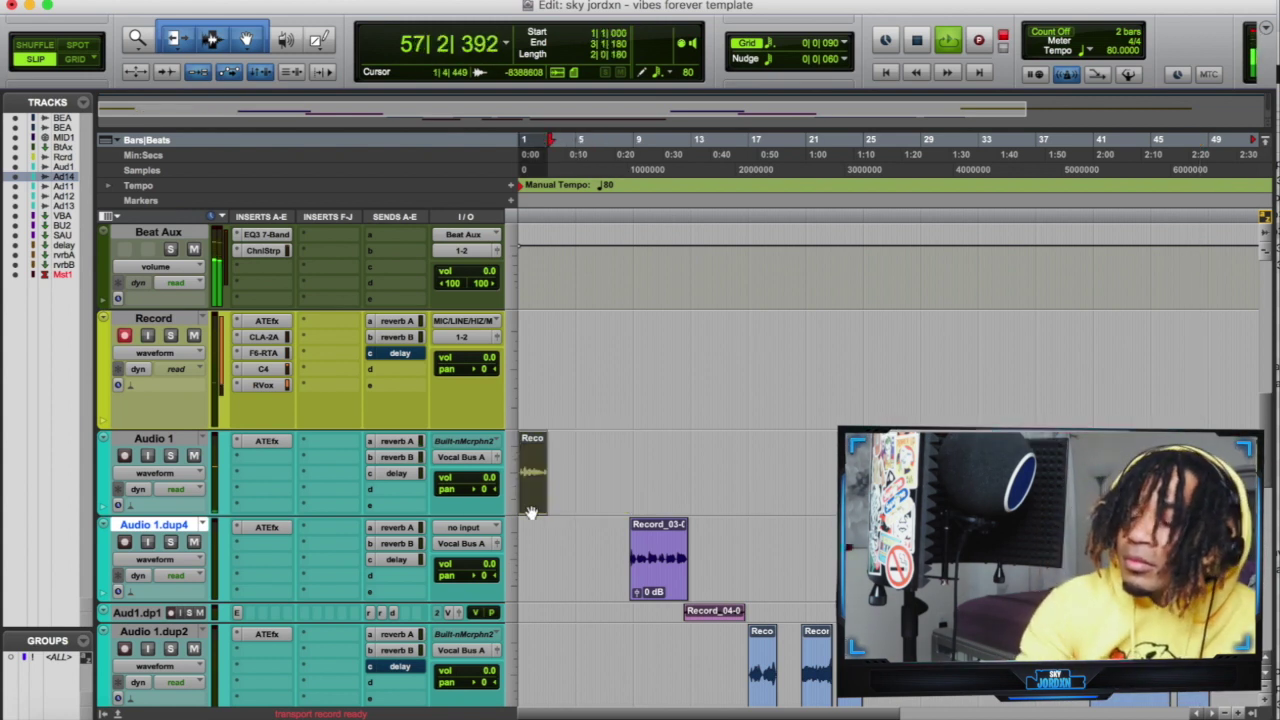
key("Delete")
key("space")
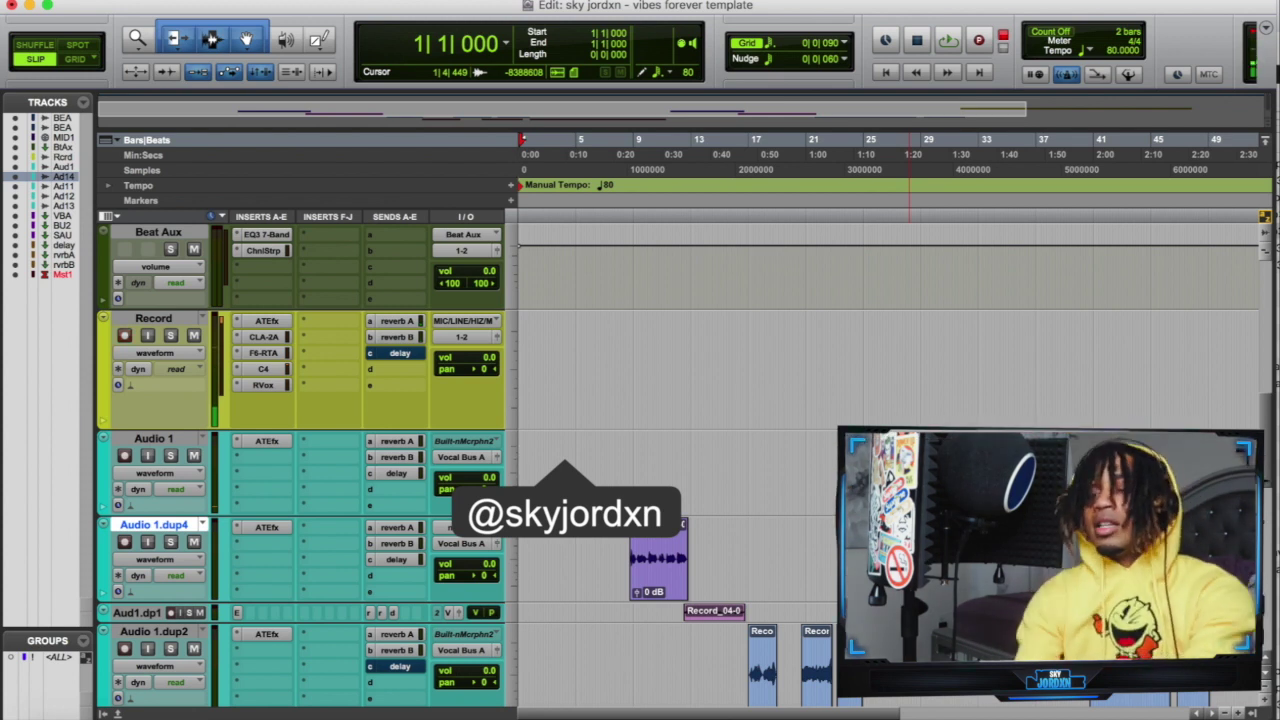
key("super+space")
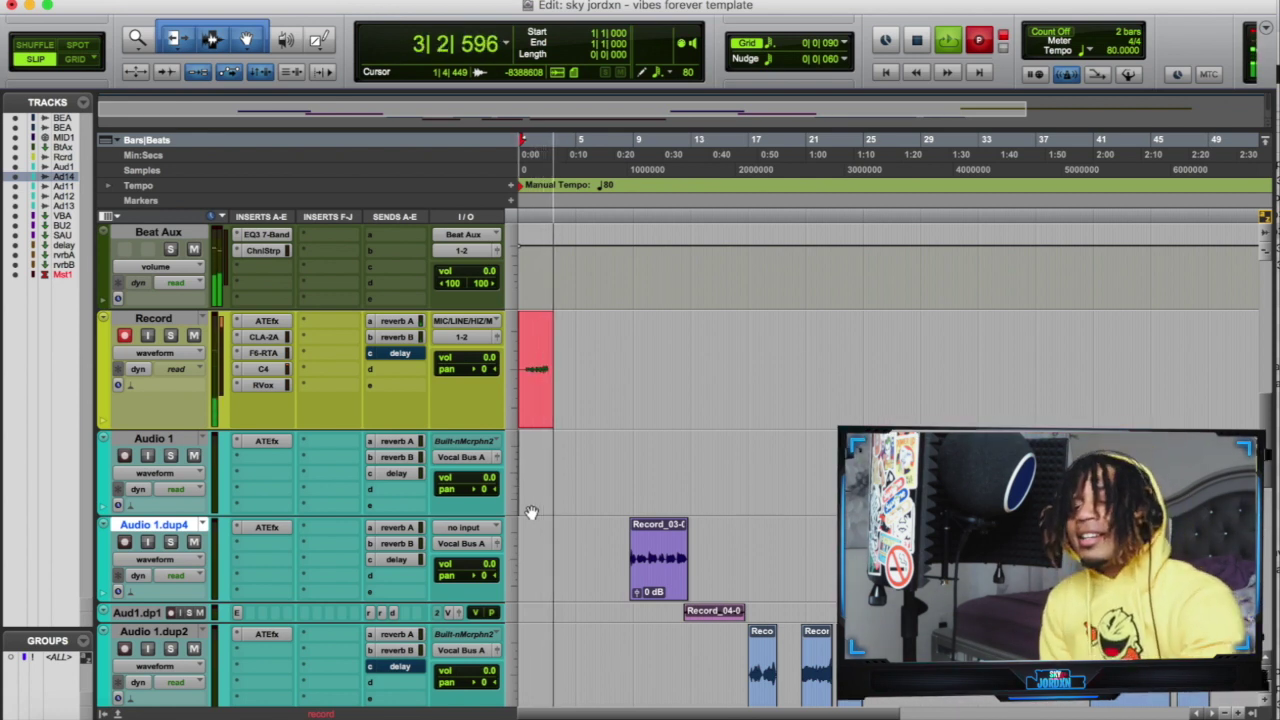
key("space")
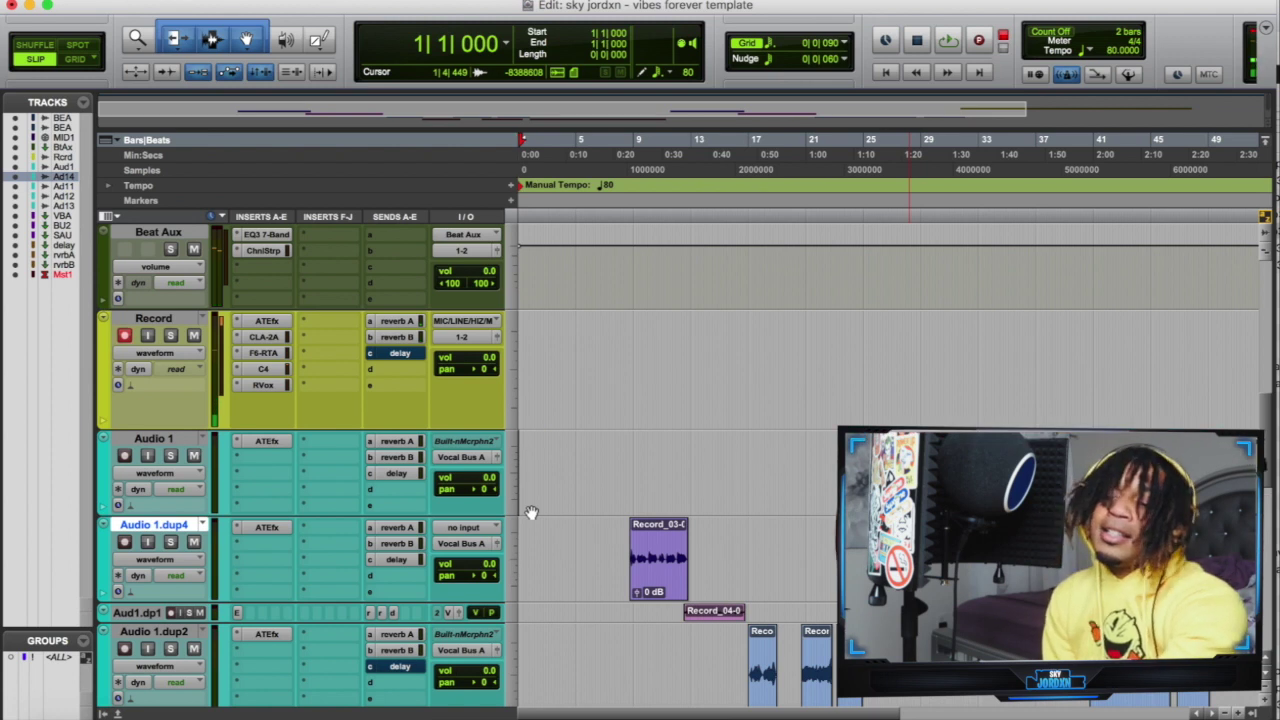
key("super+space")
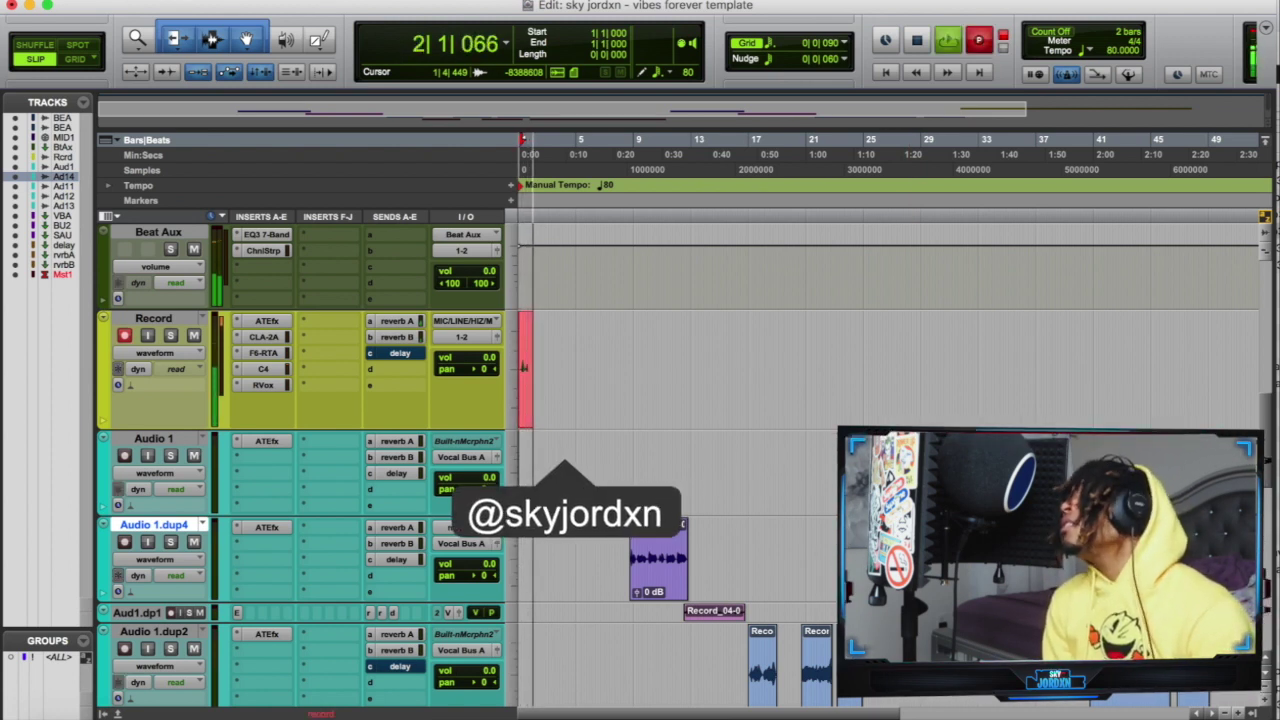
key("space")
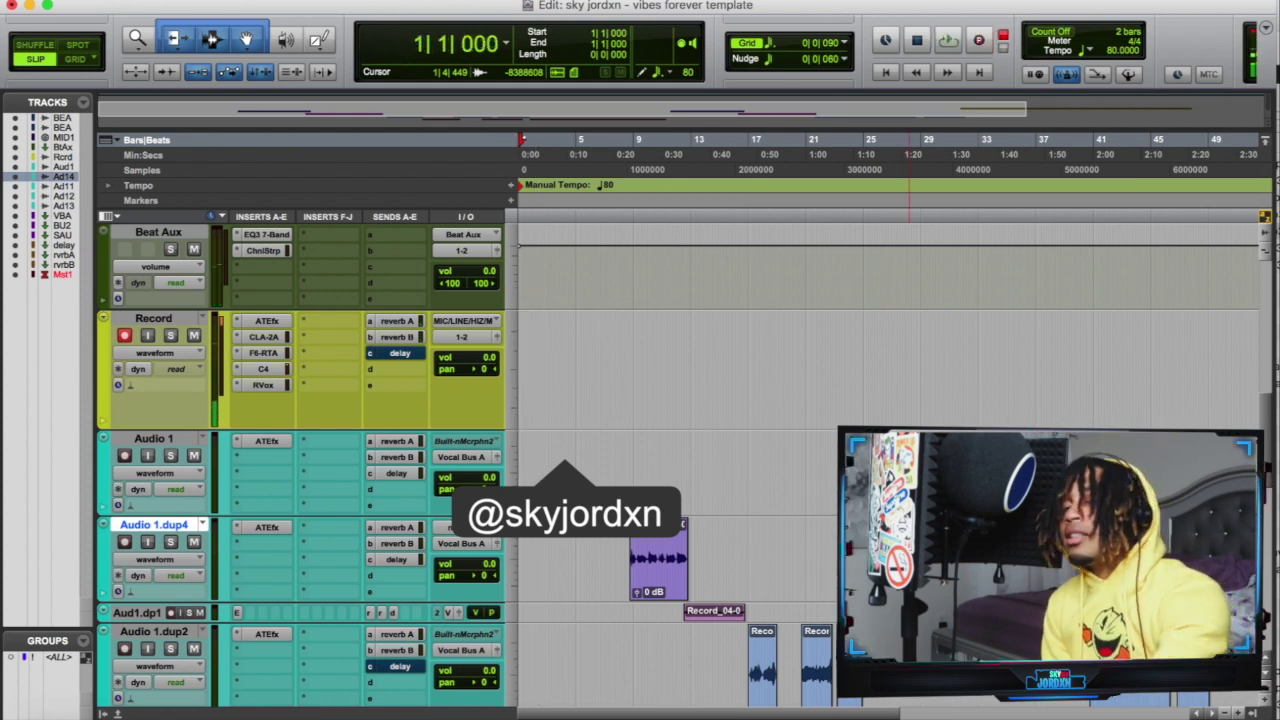
- Record a replacement intro vocal on the Record track from 1|1|000 until about bar 10
key("super+space")
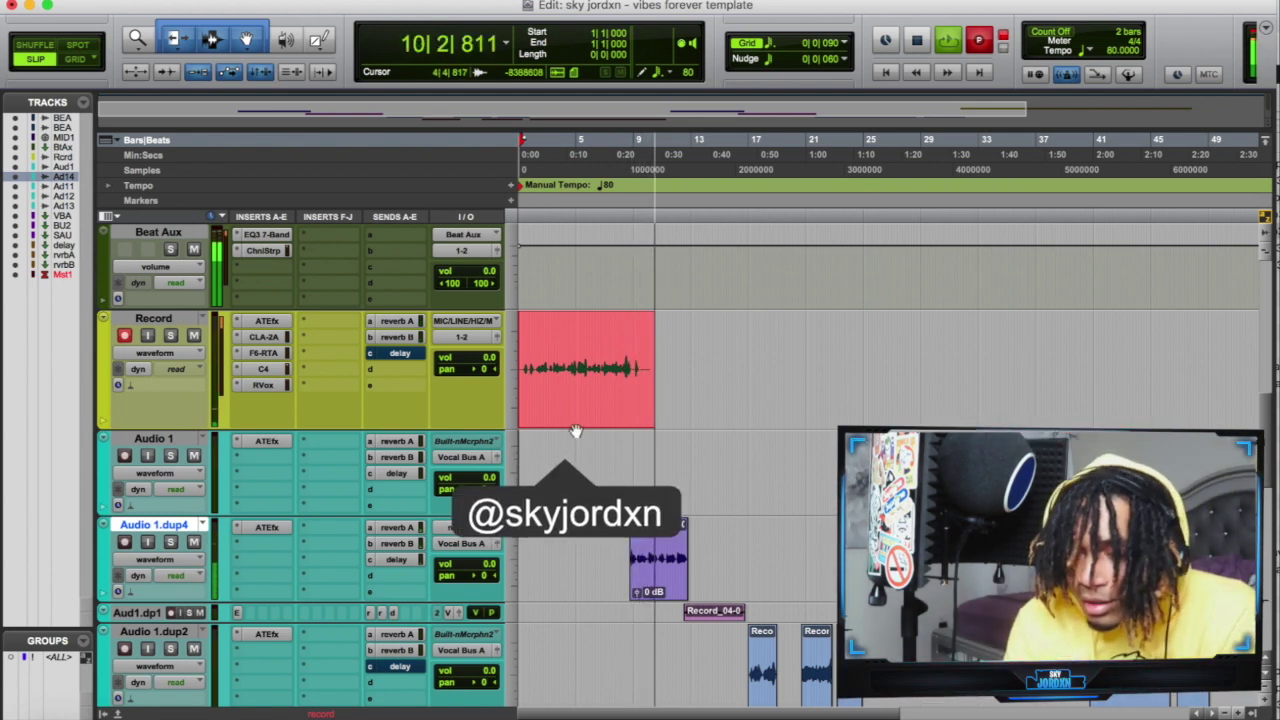
key("space")
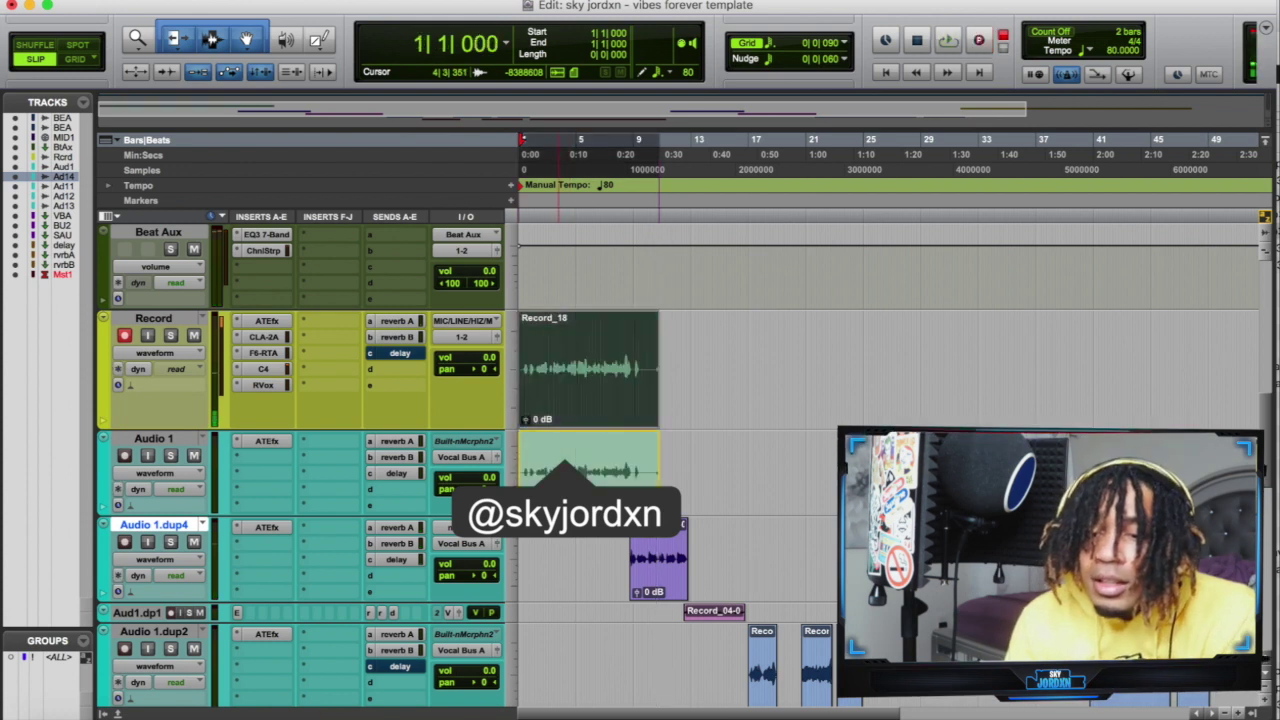
- Move the new intro take to the Audio 1 track at its recorded position and lower its clip gain to -7.5 dB
left_click_drag(573, 395, 527, 516)
left_click(527, 514)
key("space")
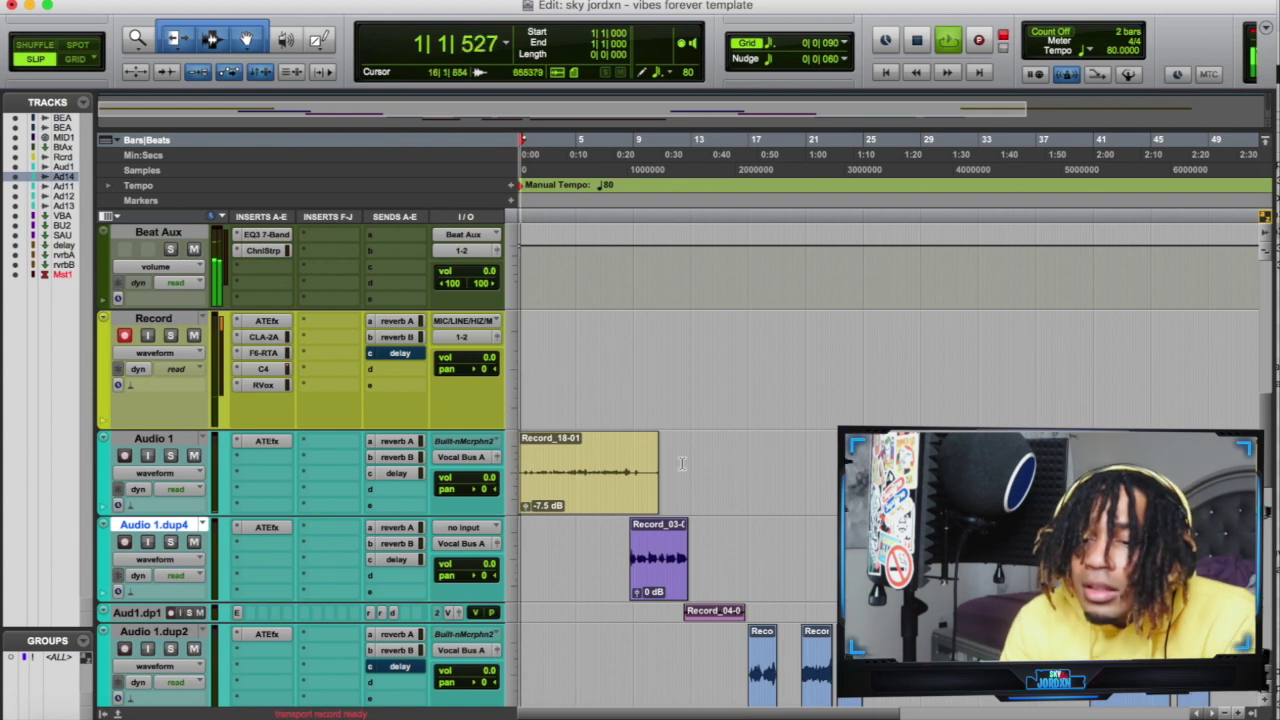
- Trim the end of the Record_18-01 clip on the Audio 1 track to 9|3|173
left_click(641, 465)
key("s")
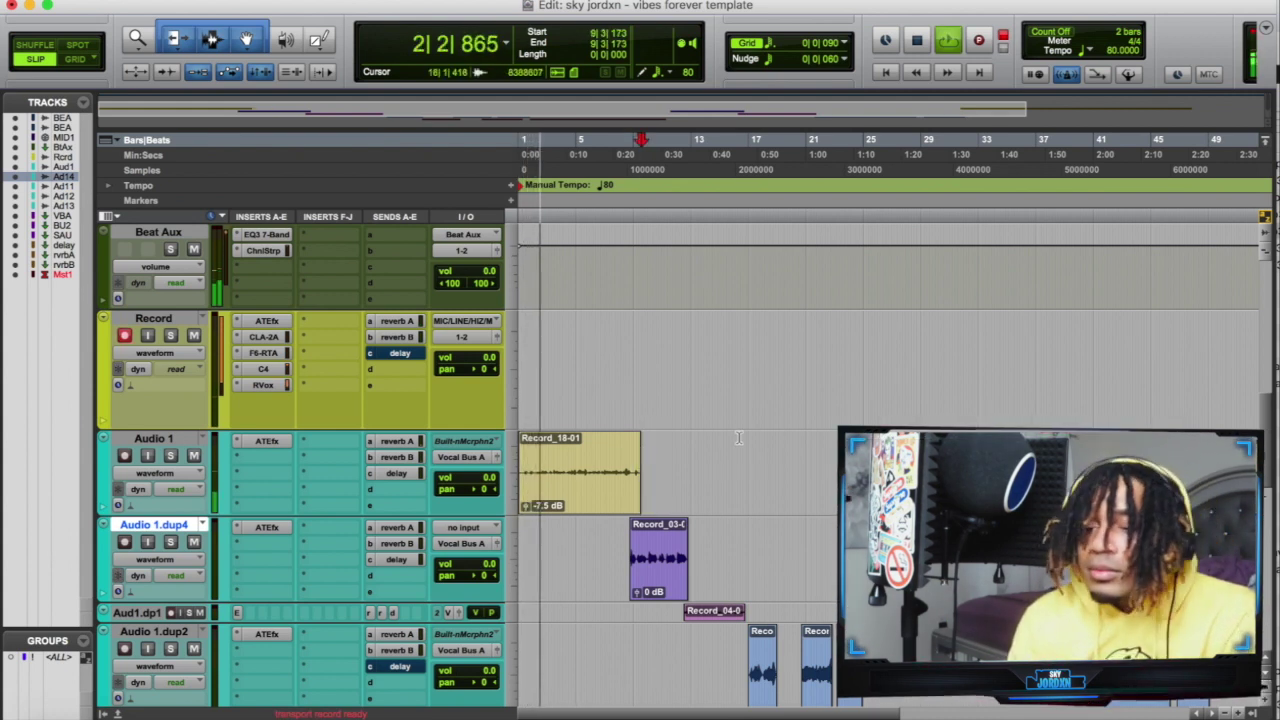
key("r")
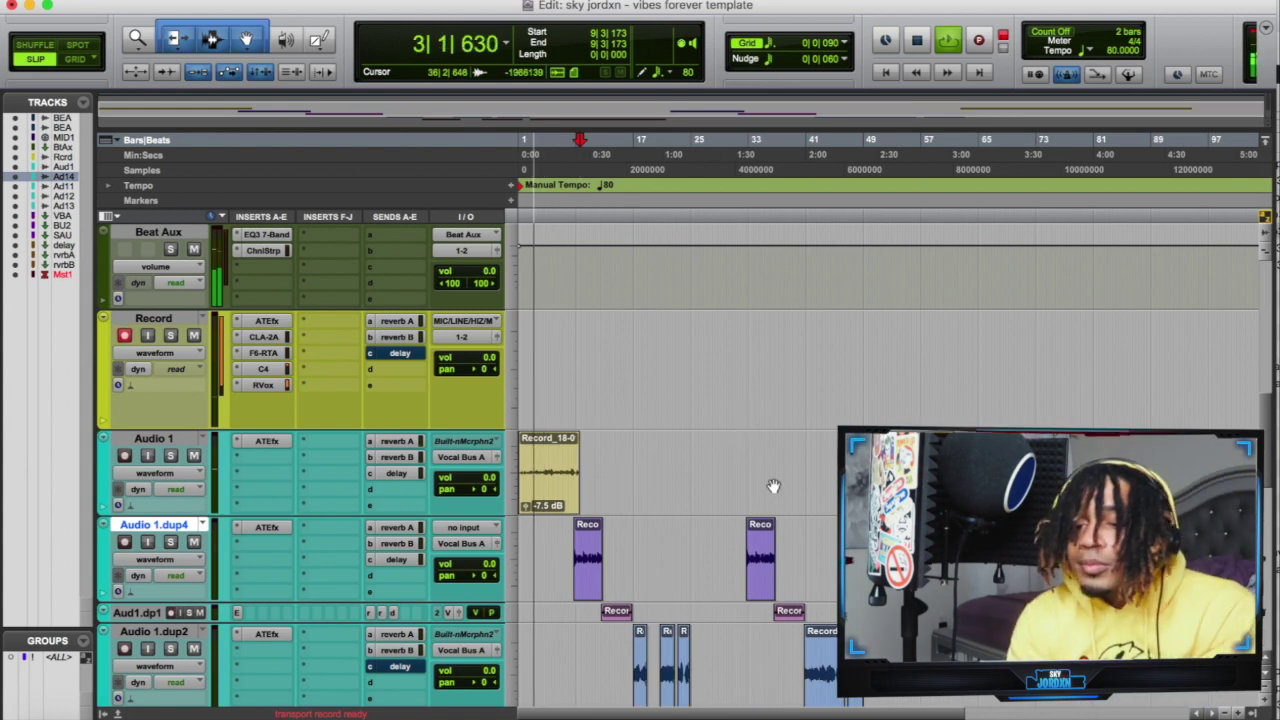
- Review the arranged clips and play back the transition from the intro into the first Audio 1.dup4 clip from 8|3|684
scroll(771, 486, "down", 5)
scroll(773, 486, "up", 2)
scroll(773, 486, "up", 1)
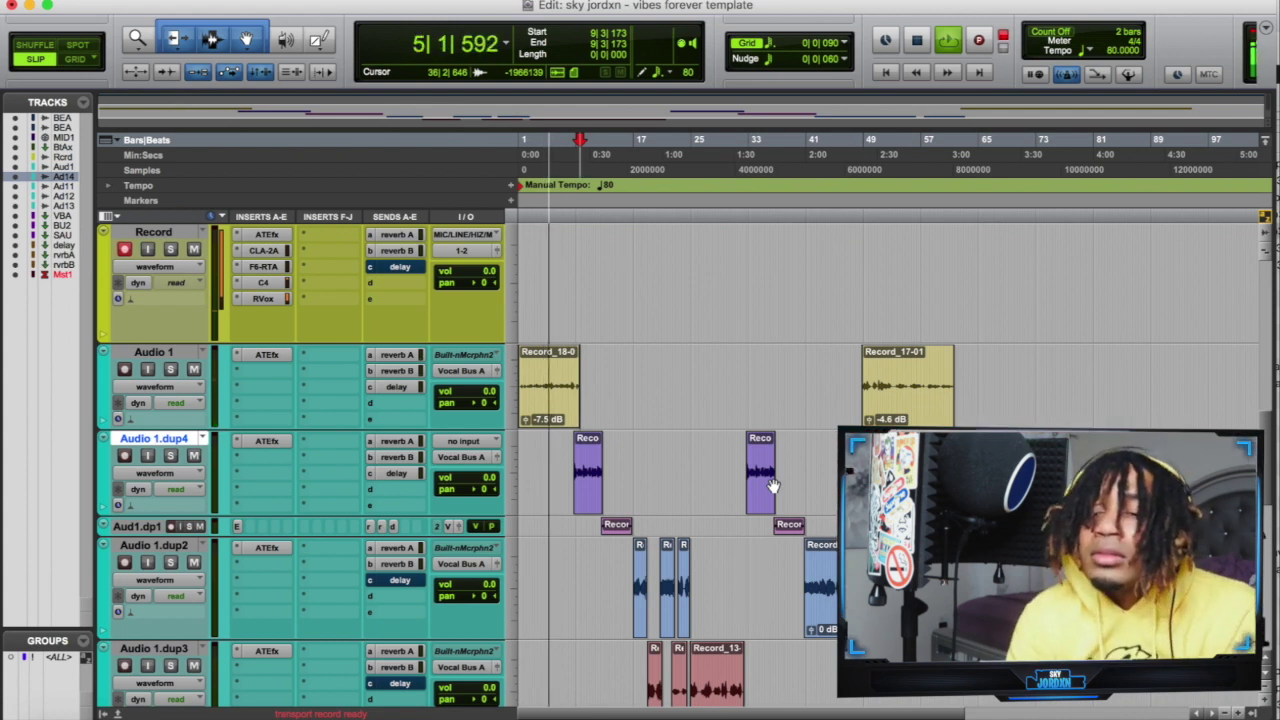
key("space")
key("space")
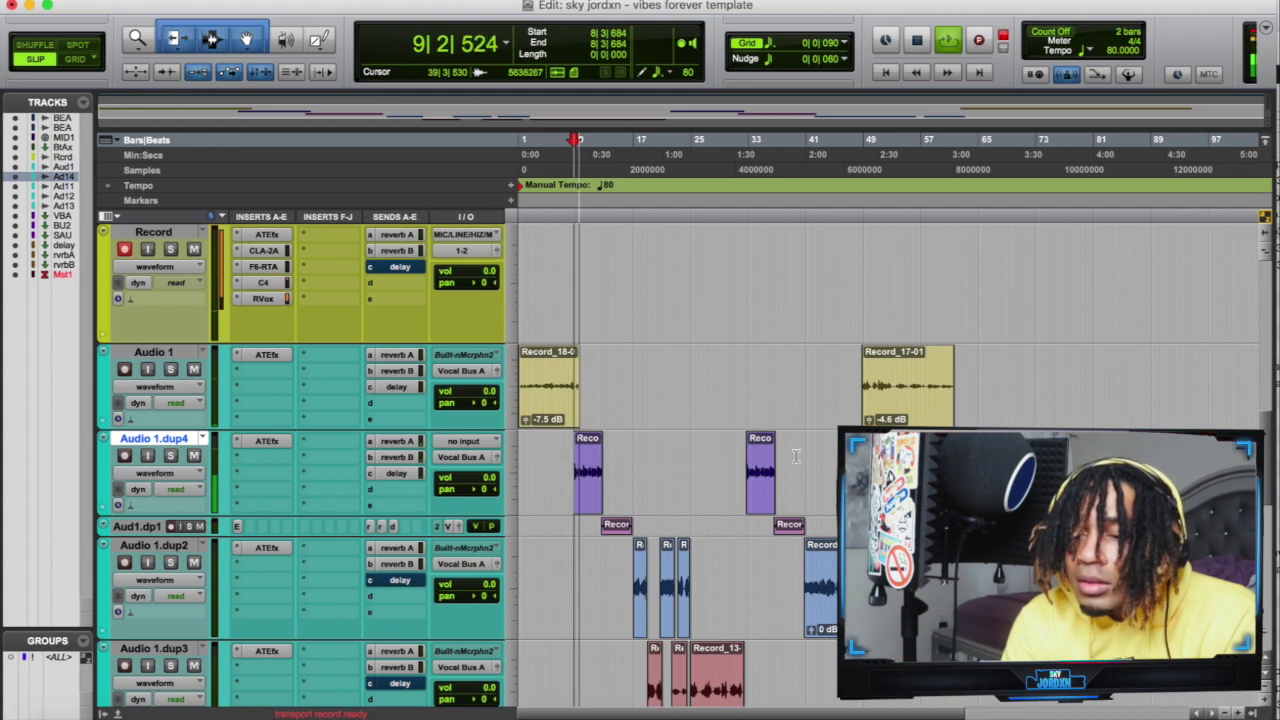
scroll(795, 456, "down", 2)
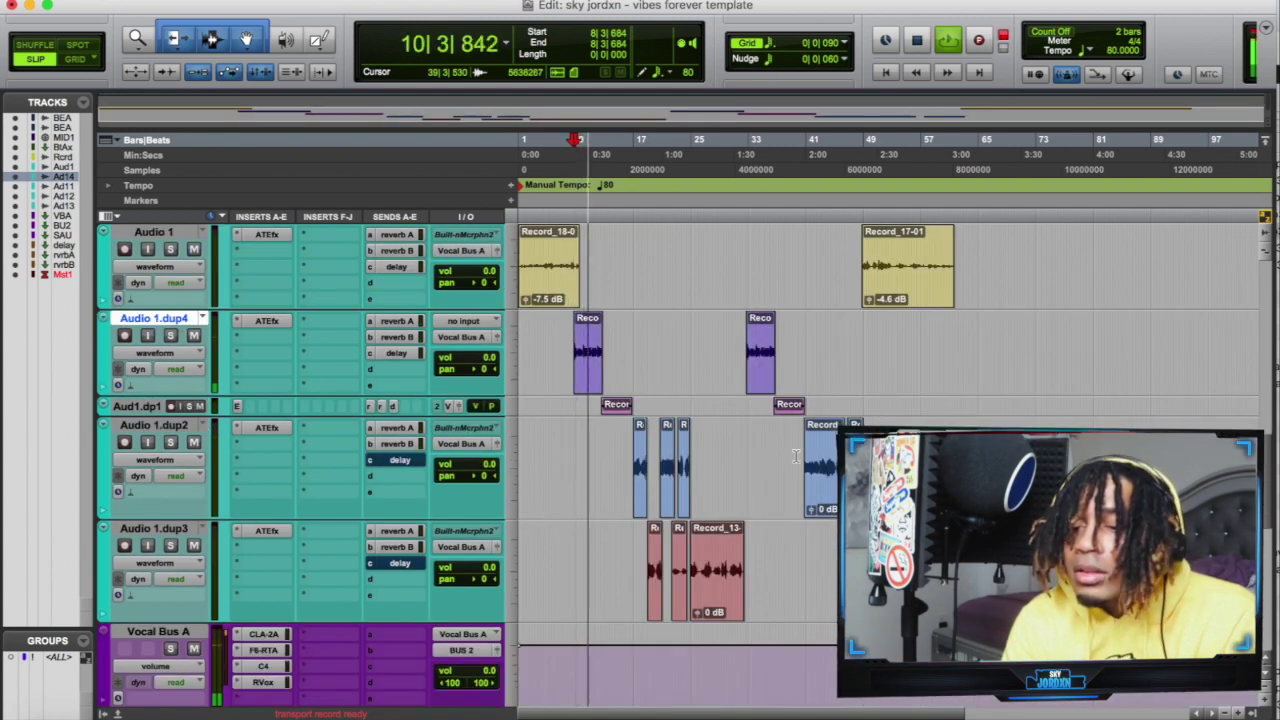
scroll(795, 456, "up", 2)
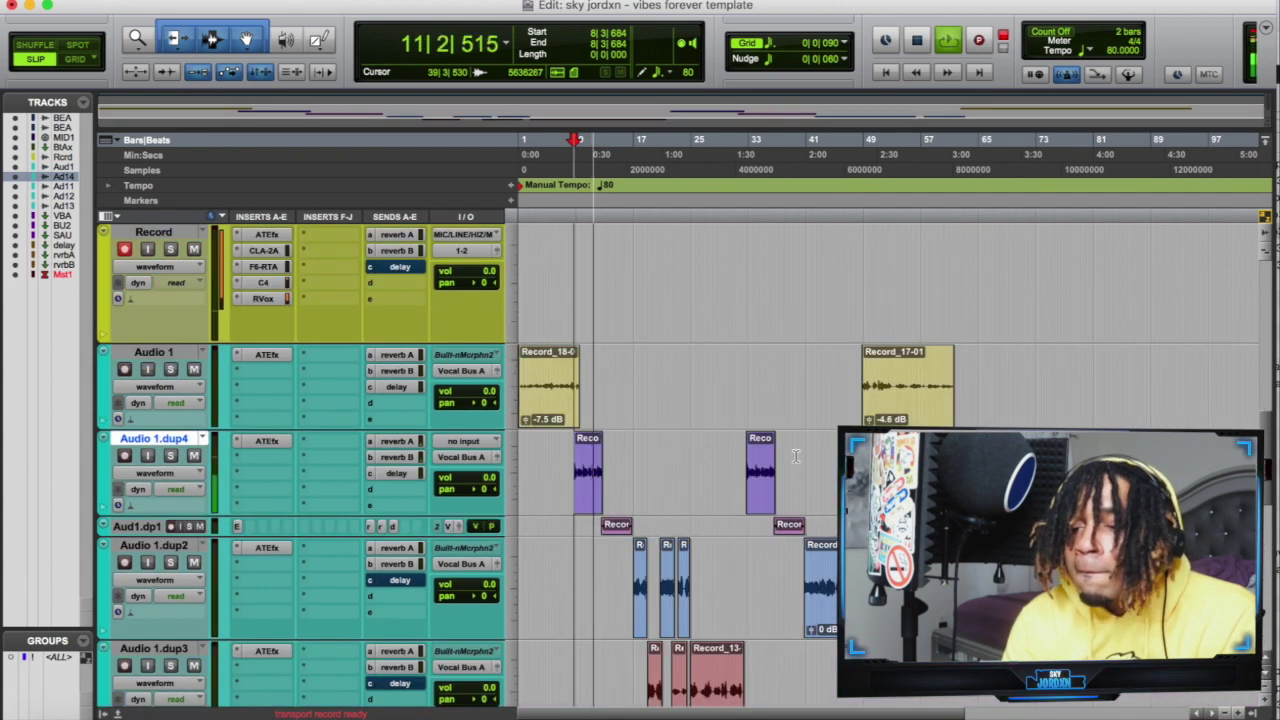